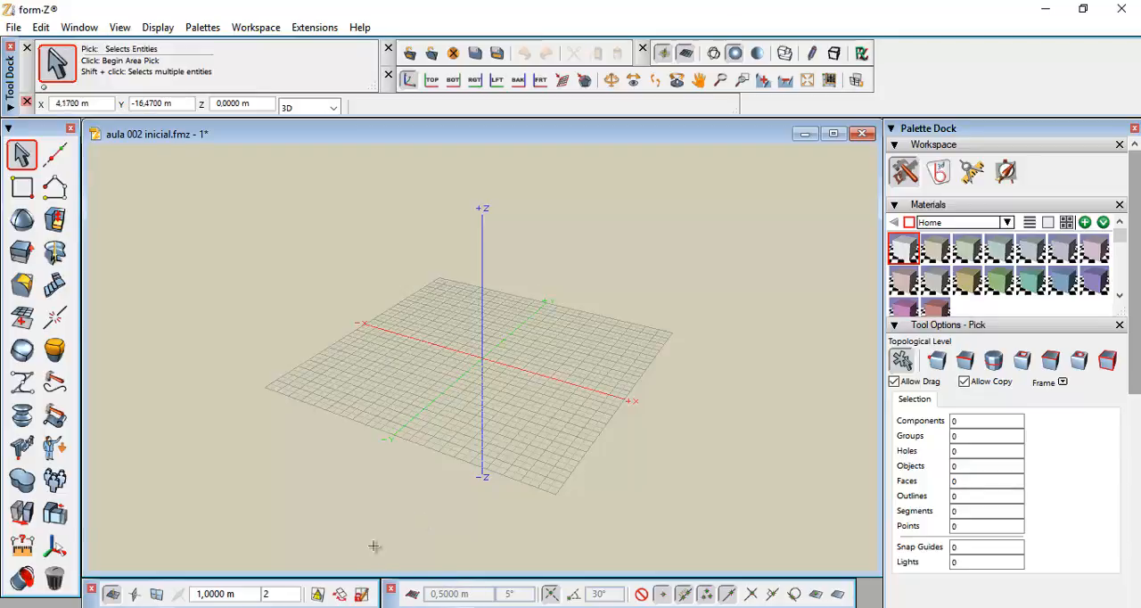
Open the Reference Plane Parameters palette and move it over the modeling window
{"action": "left_click", "coordinate": [413, 593]}
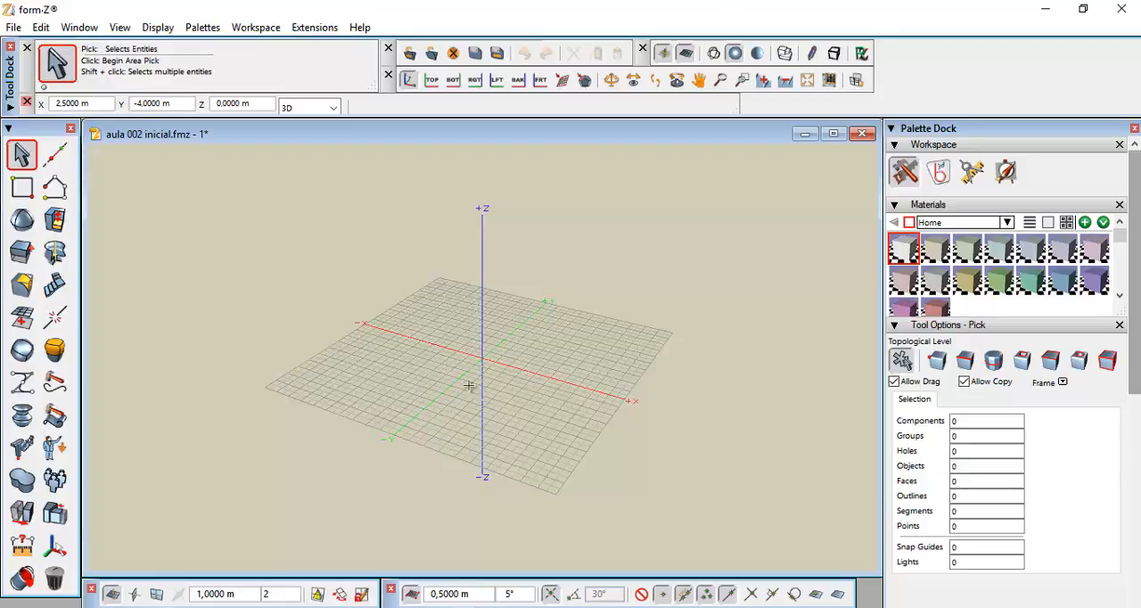
{"action": "left_click", "coordinate": [203, 28]}
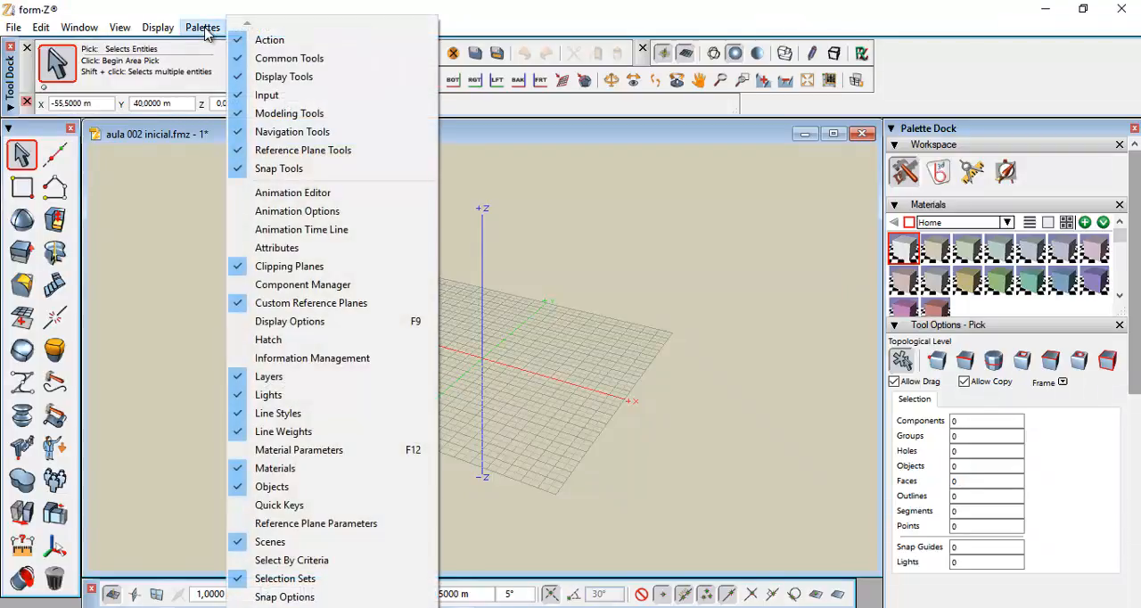
{"action": "left_click", "coordinate": [351, 532]}
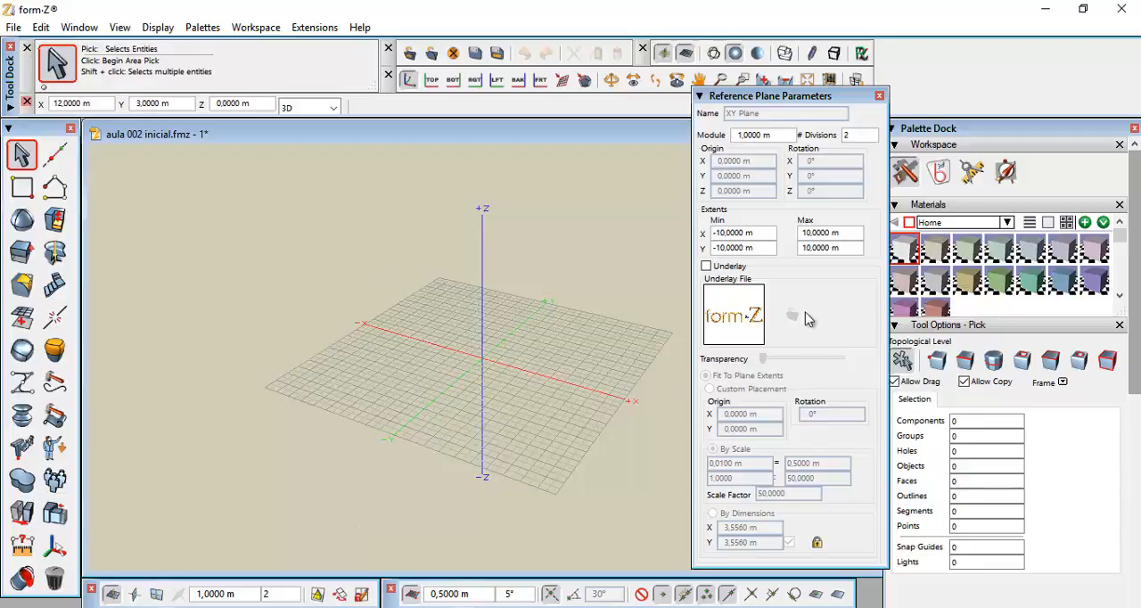
{"action": "left_click_drag", "start_coordinate": [769, 96], "coordinate": [461, 101]}
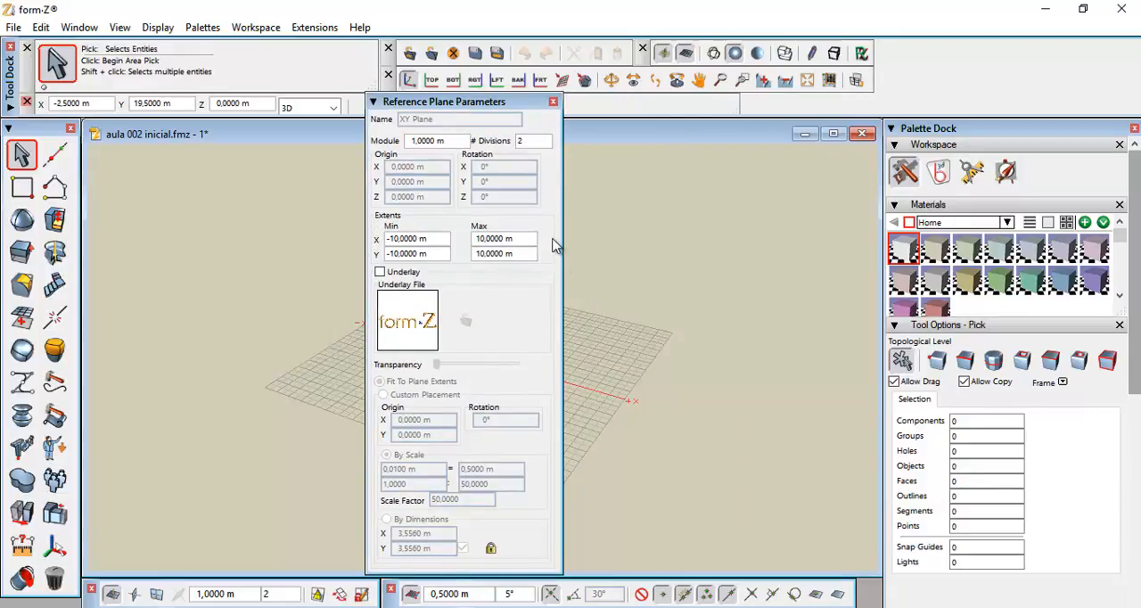
Set the reference plane's X extents to a minimum of -23 m and a maximum of 23 m
{"action": "left_click", "coordinate": [433, 239]}
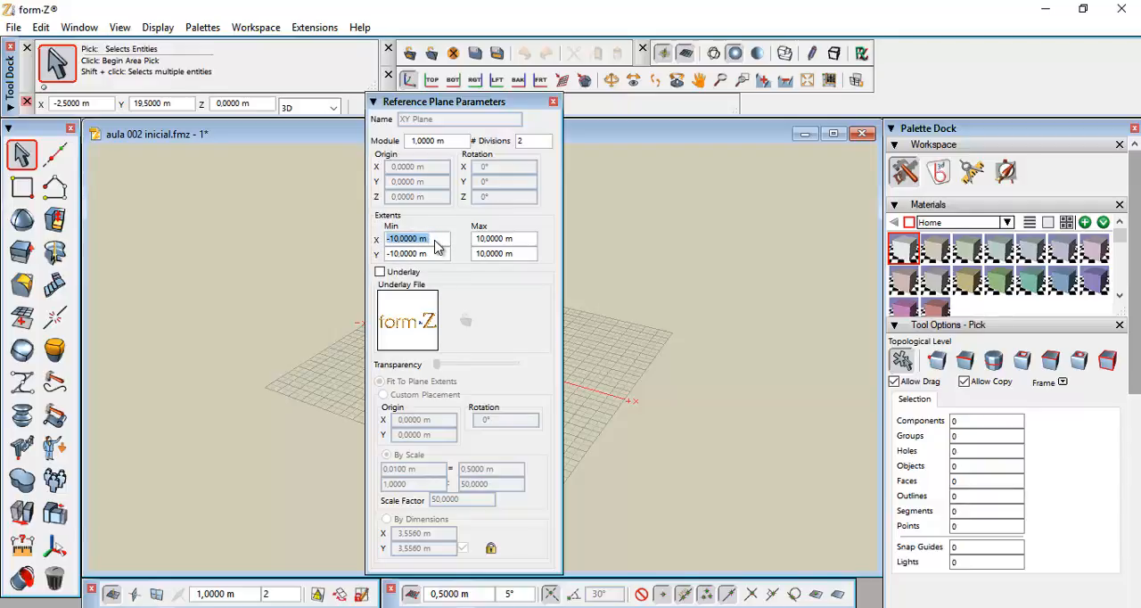
{"action": "type", "text": "-23"}
{"action": "left_click", "coordinate": [513, 239]}
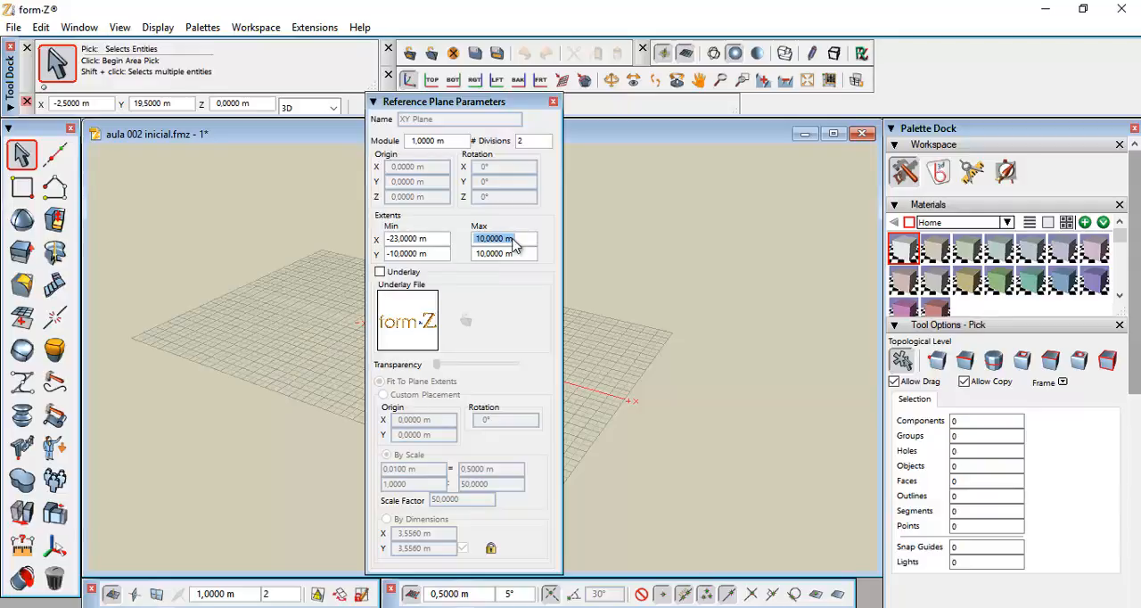
{"action": "type", "text": "23"}
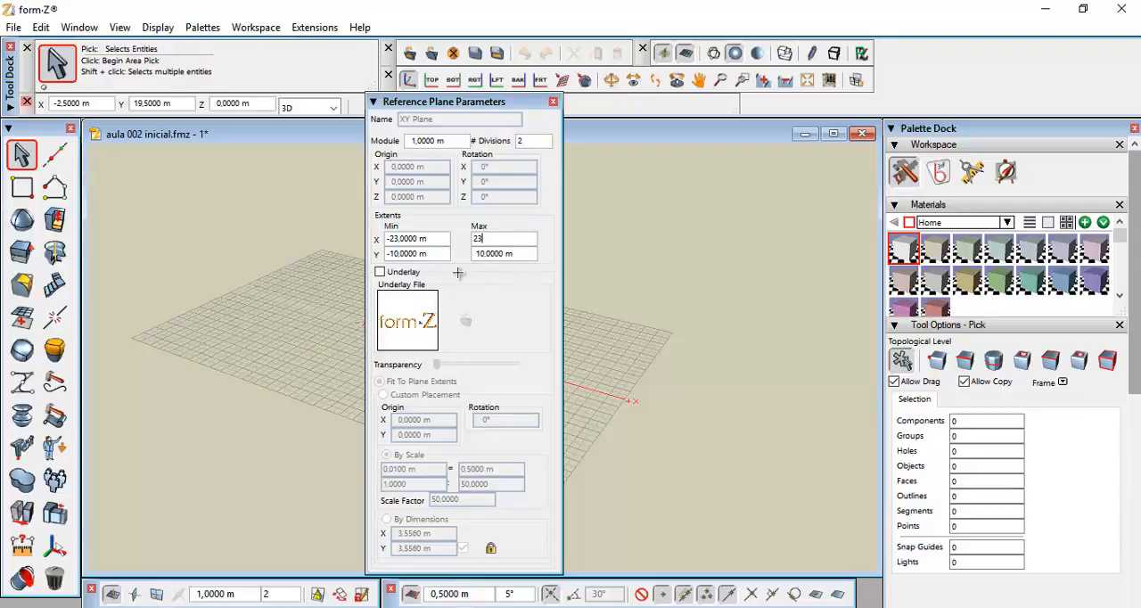
{"action": "key", "text": "Return"}
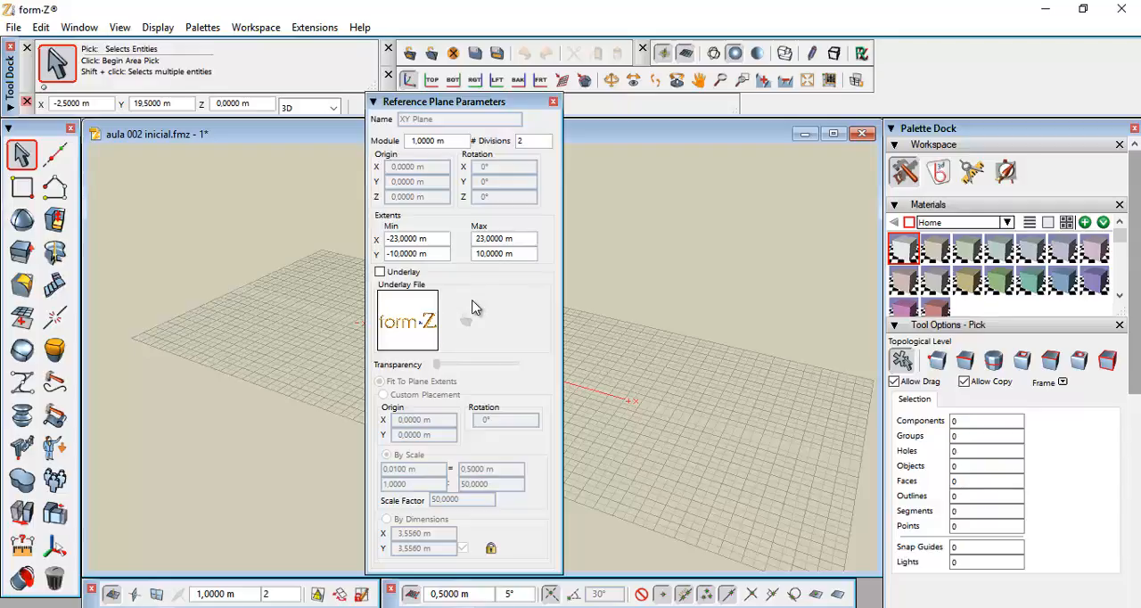
Set the reference plane's Y extents to a minimum of -18 m and a maximum of 18 m
{"action": "left_click", "coordinate": [437, 255]}
{"action": "type", "text": "-18"}
{"action": "left_click", "coordinate": [514, 256]}
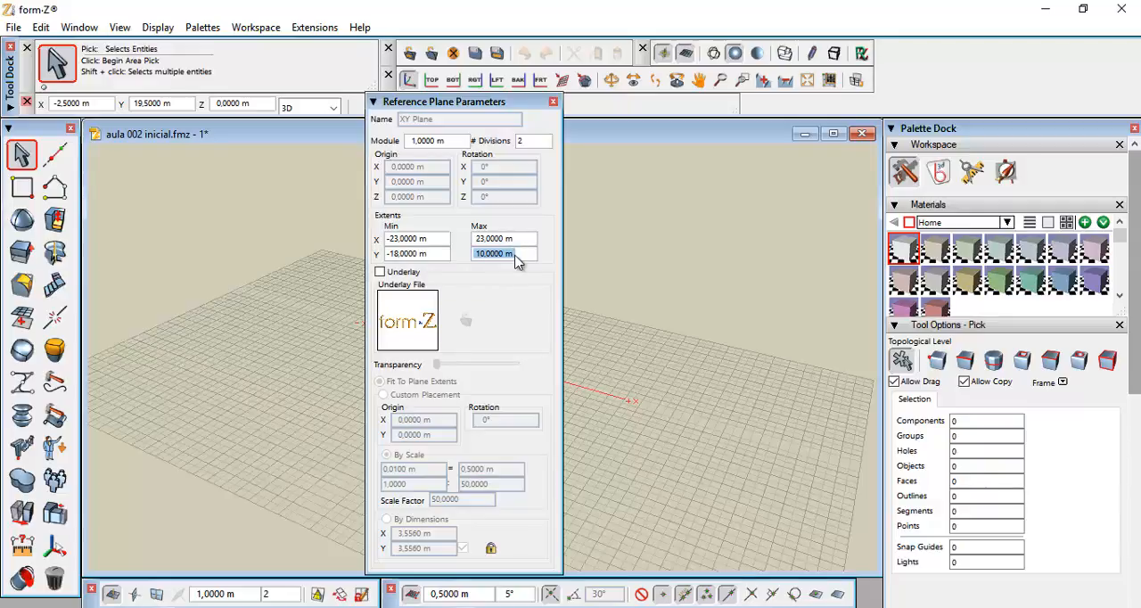
{"action": "type", "text": "18"}
{"action": "key", "text": "Return"}
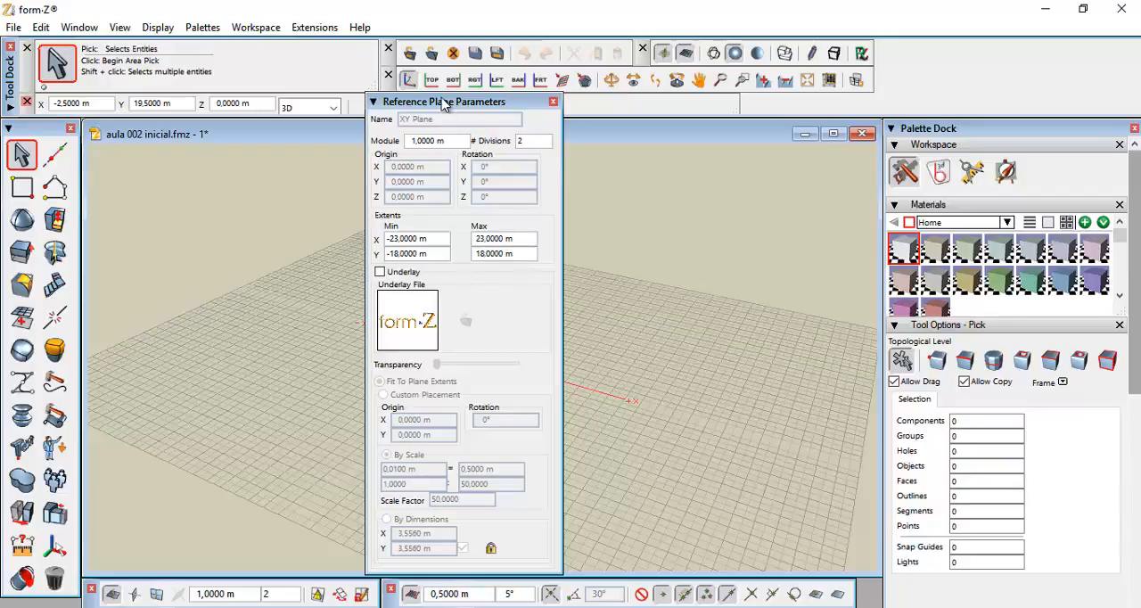
Move the Reference Plane Parameters palette aside and close it
{"action": "left_click_drag", "start_coordinate": [453, 103], "coordinate": [993, 89]}
{"action": "scroll", "coordinate": [452, 367], "scroll_direction": "down", "scroll_amount": 1}
{"action": "middle_click_drag", "start_coordinate": [452, 367], "coordinate": [455, 310]}
{"action": "scroll", "coordinate": [426, 350], "scroll_direction": "up", "scroll_amount": 1}
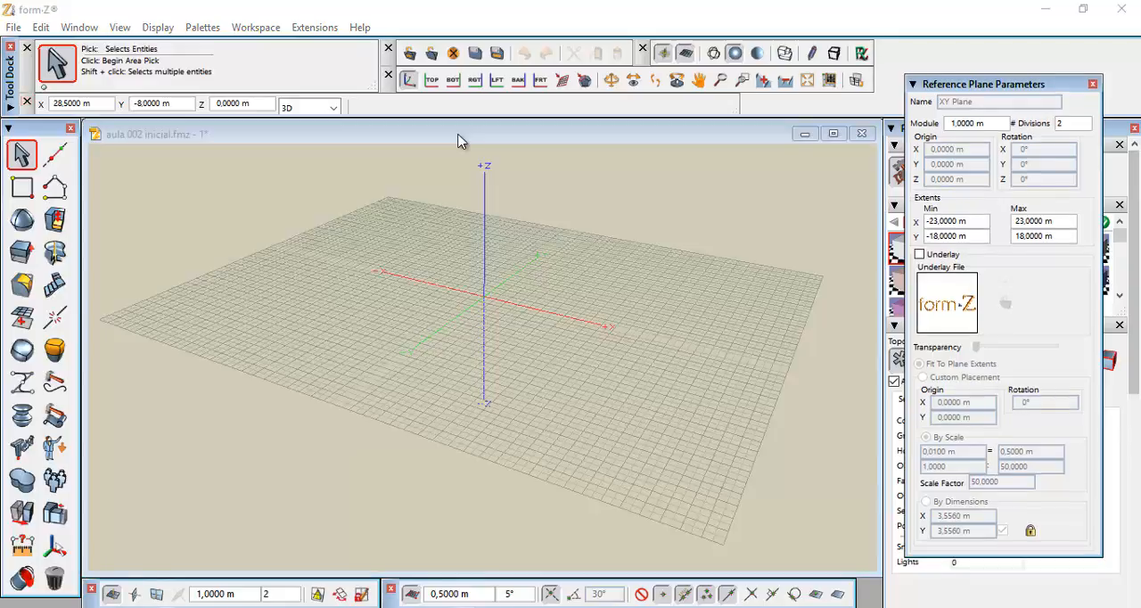
{"action": "left_click", "coordinate": [1093, 85]}
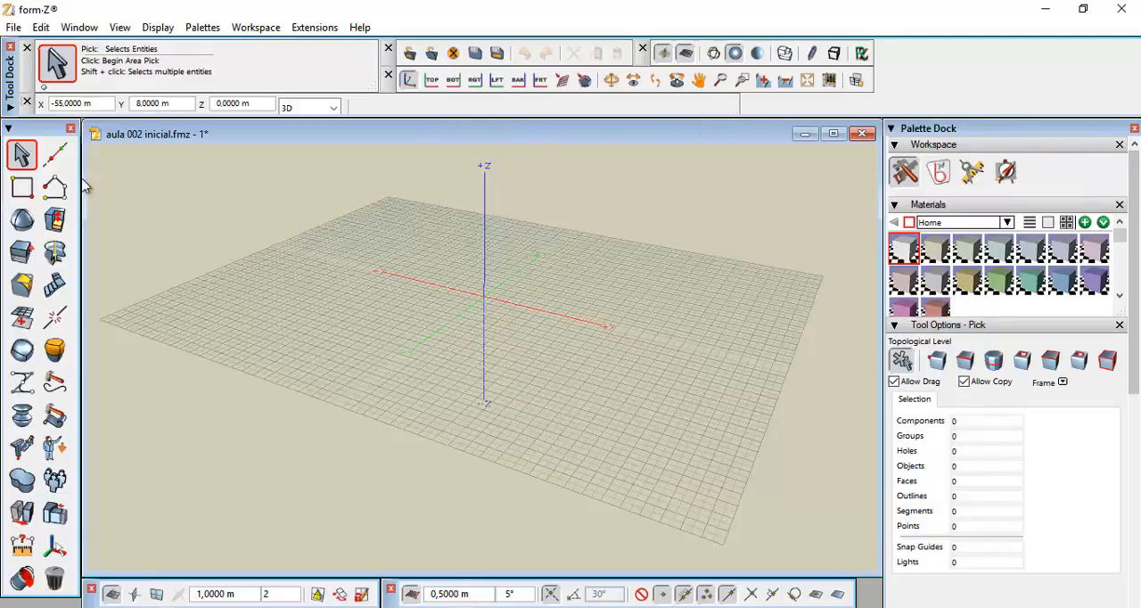
Draw a 40 m by 30 m rectangle with the Rectangle tool, starting from the corner at X 20 m, Y -15 m
{"action": "left_click", "coordinate": [14, 189]}
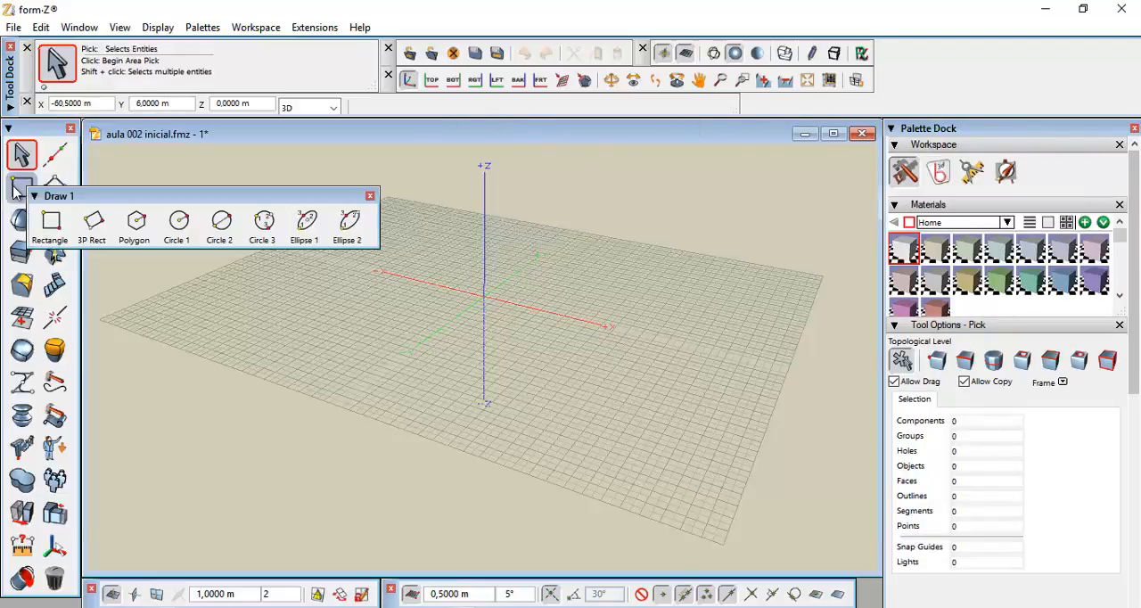
{"action": "left_click", "coordinate": [52, 223]}
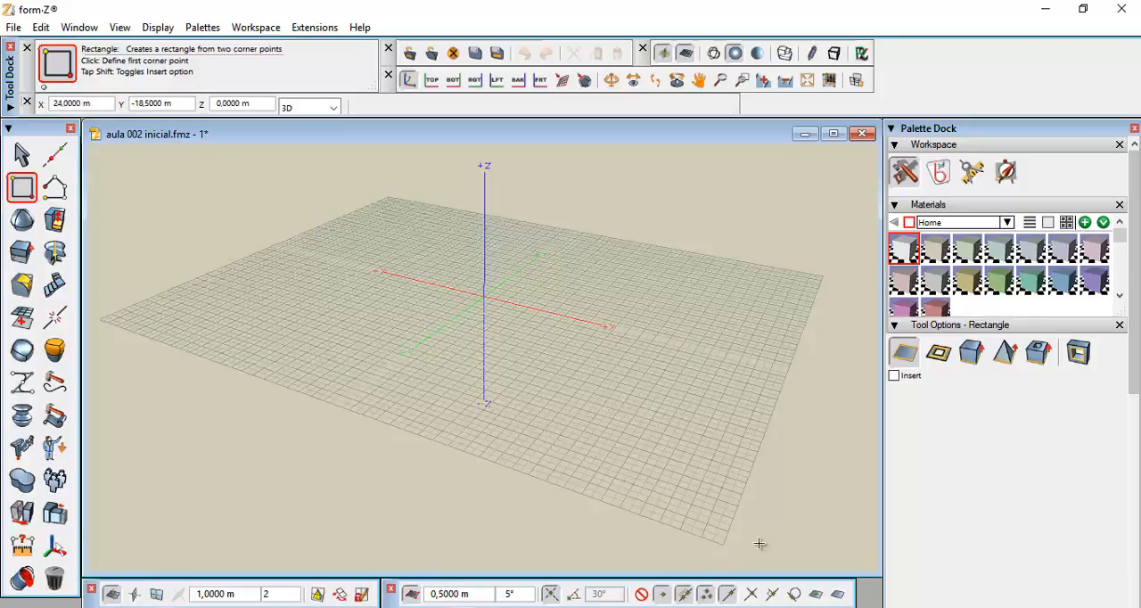
{"action": "left_click", "coordinate": [678, 485]}
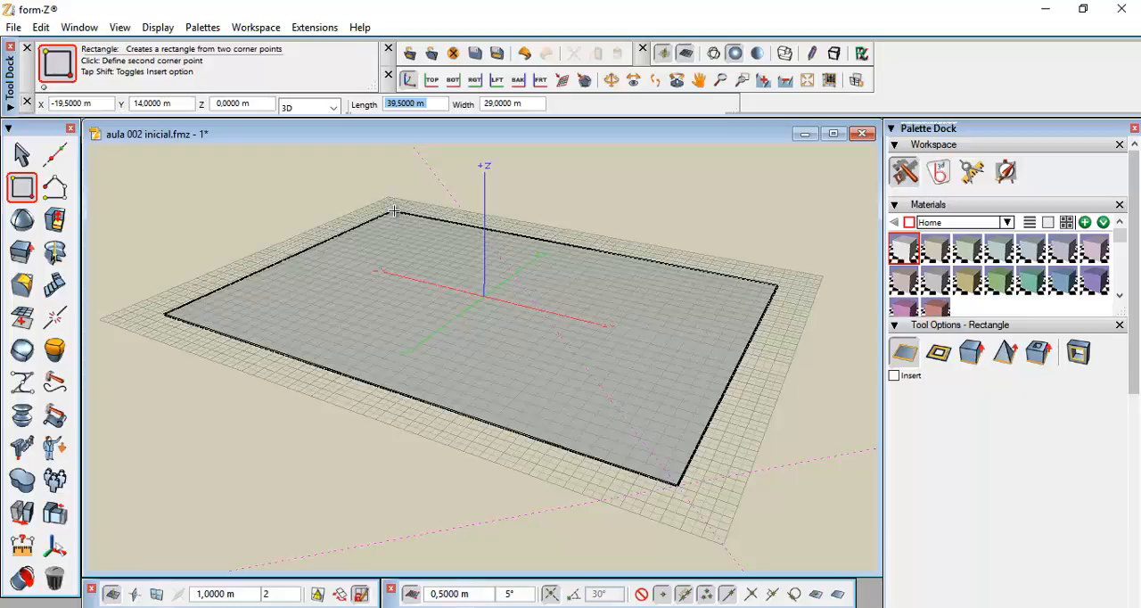
{"action": "type", "text": "40"}
{"action": "key", "text": "Tab"}
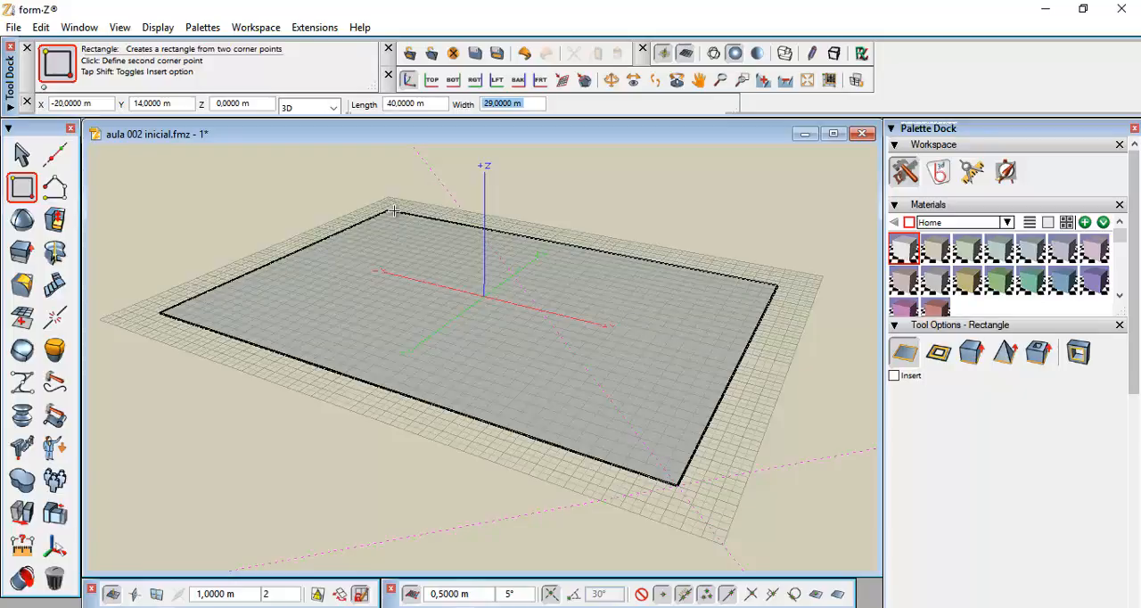
{"action": "type", "text": "30"}
{"action": "key", "text": "Return"}
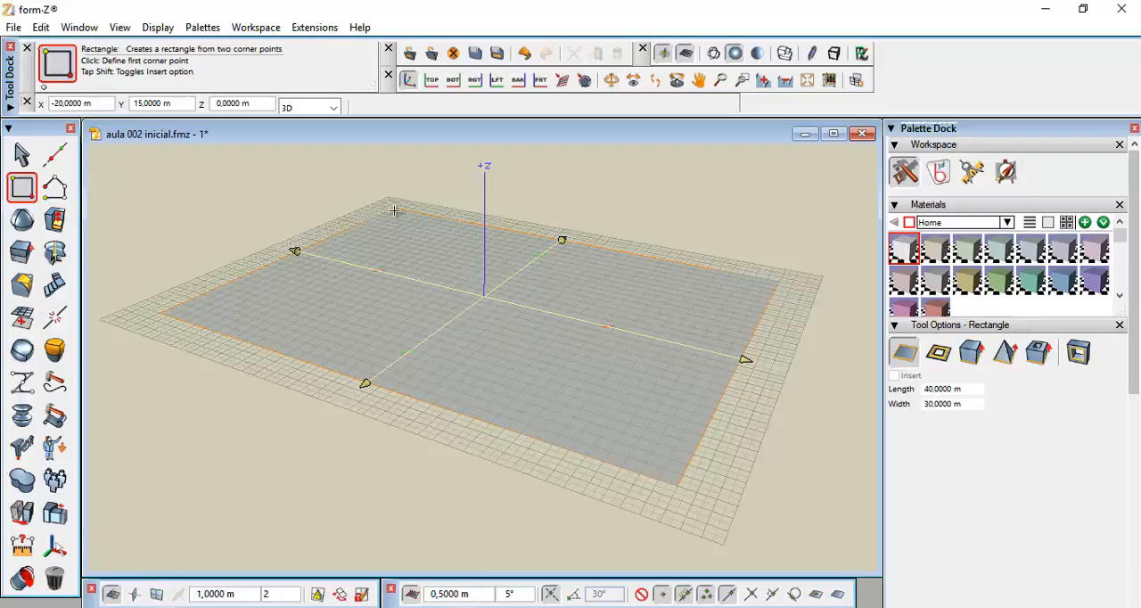
{"action": "key", "text": "Return"}
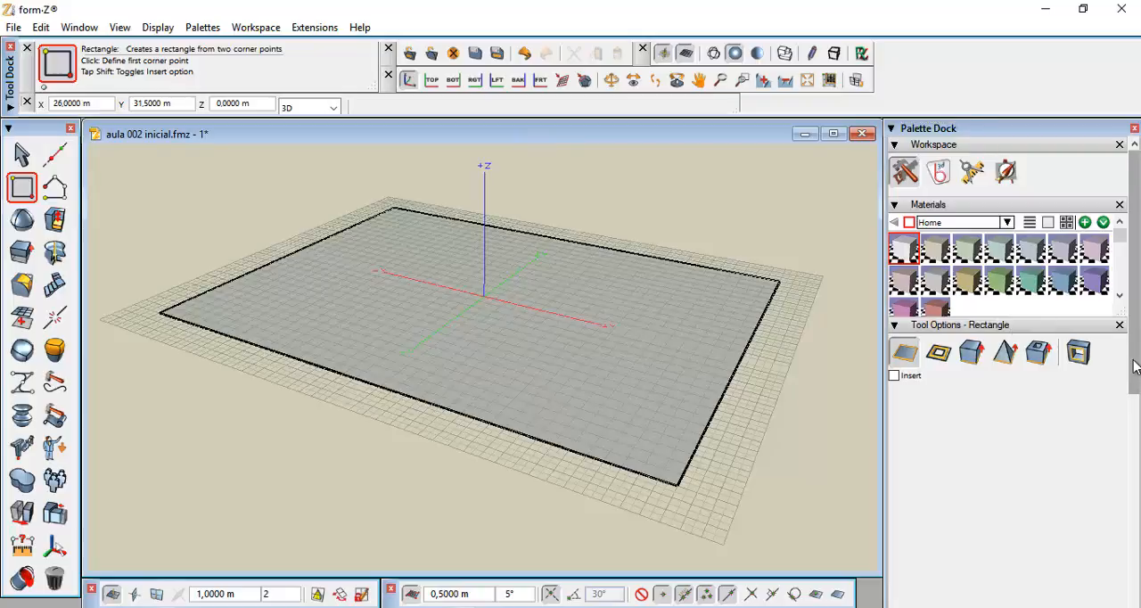
Rename Layer 1 in the Layers palette to "limites do terreno"
{"action": "left_click_drag", "start_coordinate": [1132, 374], "coordinate": [1139, 588]}
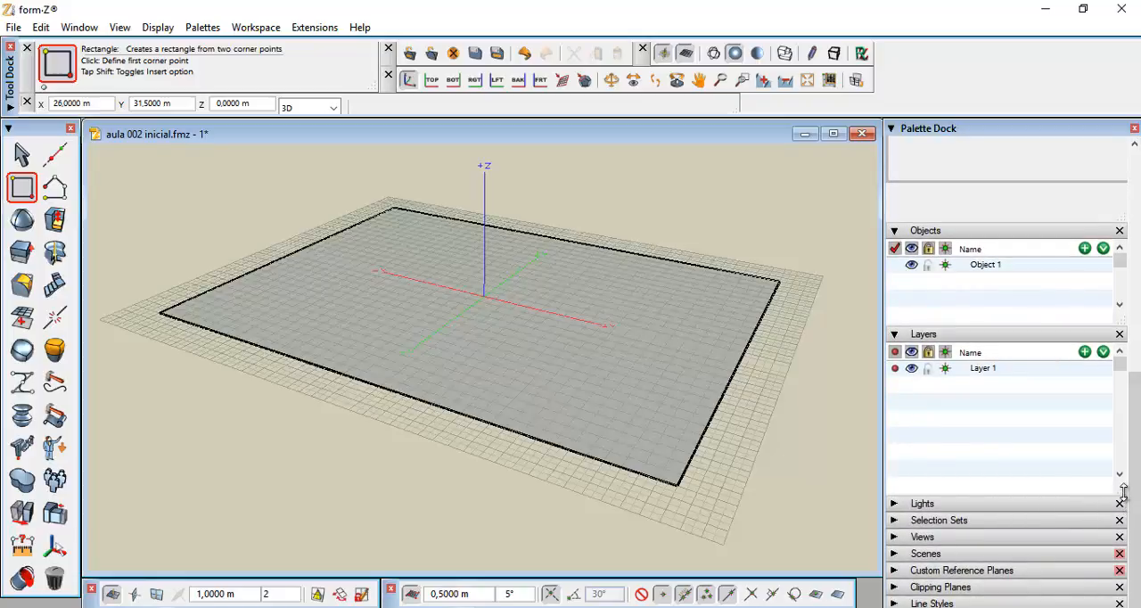
{"action": "mouse_move", "coordinate": [1123, 492]}
{"action": "left_mouse_down"}
{"action": "mouse_move", "coordinate": [1122, 400]}
{"action": "mouse_move", "coordinate": [1120, 495]}
{"action": "left_mouse_up"}
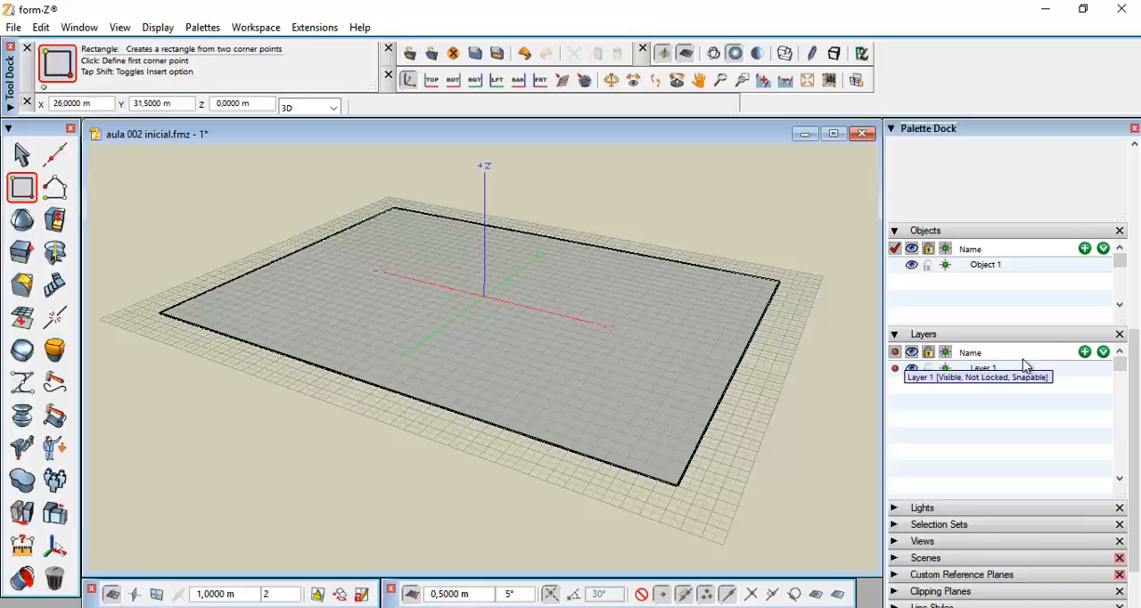
{"action": "left_click", "coordinate": [982, 373]}
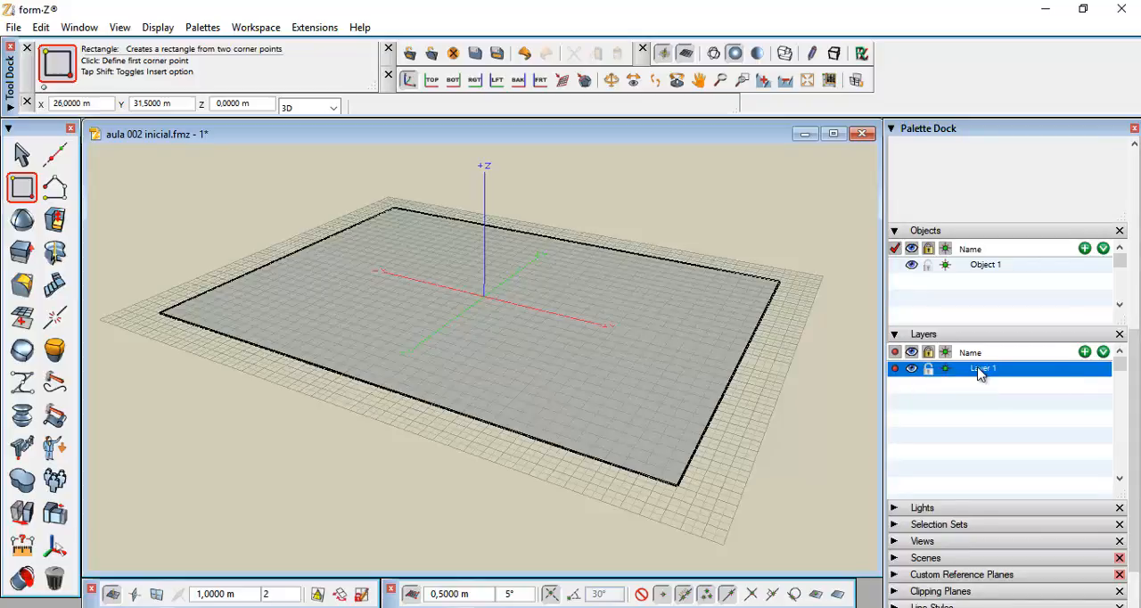
{"action": "double_click", "coordinate": [980, 369]}
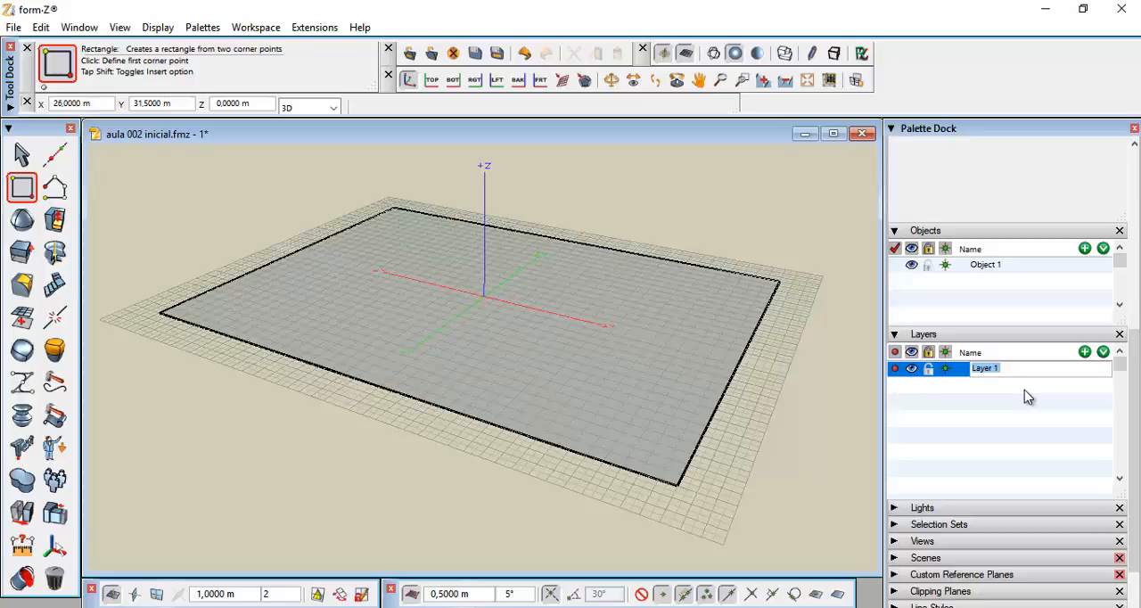
{"action": "type", "text": "limites do terreno"}
{"action": "left_click", "coordinate": [1050, 395]}
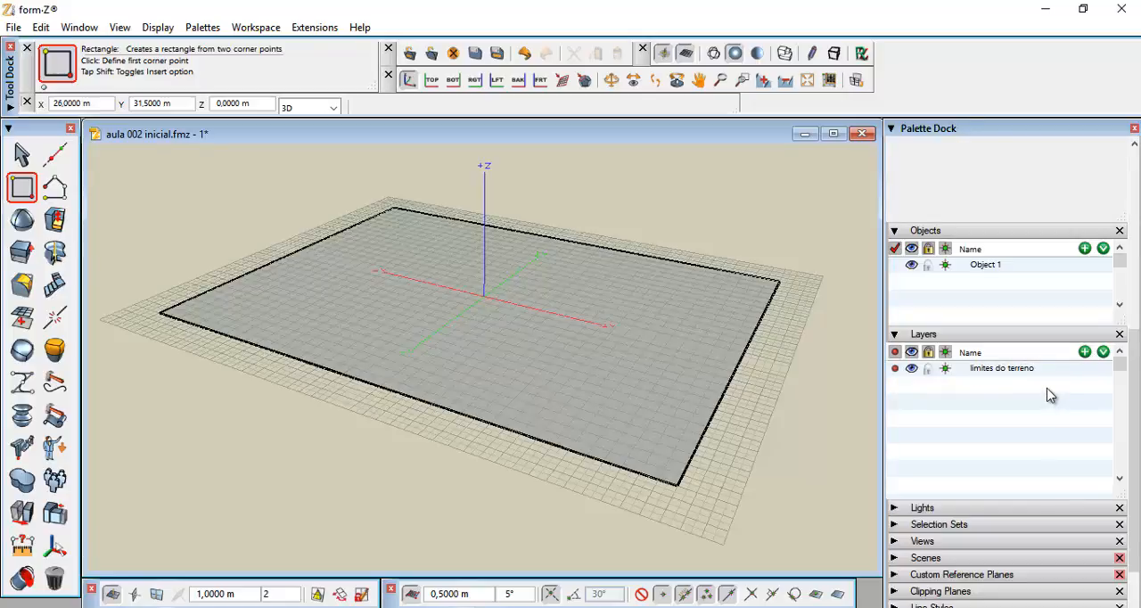
Add a new layer and name it "curva central"
{"action": "left_click", "coordinate": [1085, 353]}
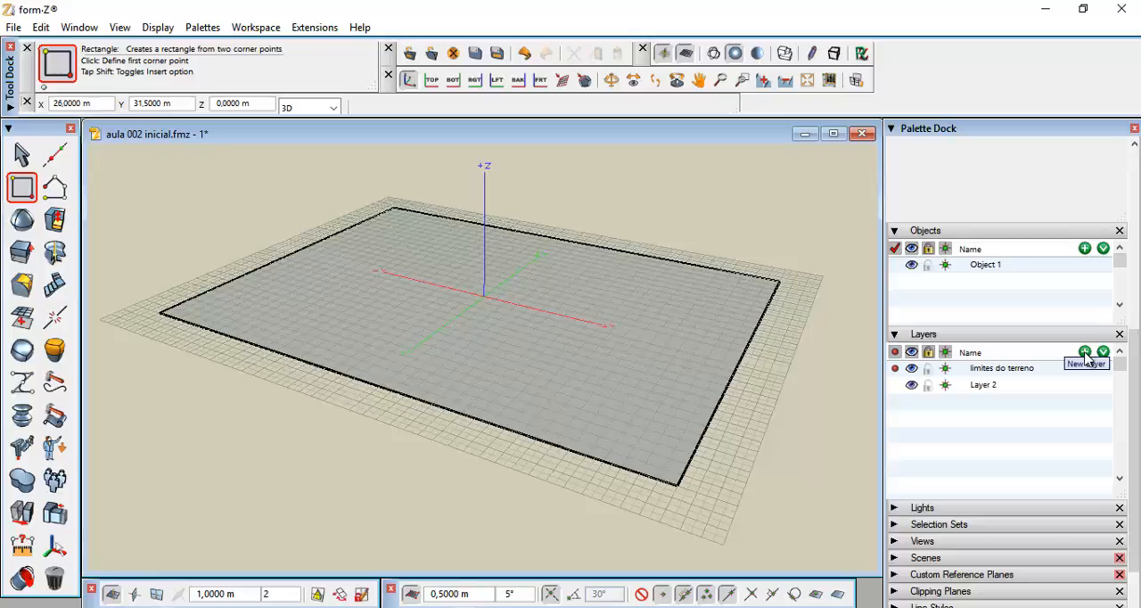
{"action": "left_click", "coordinate": [985, 388]}
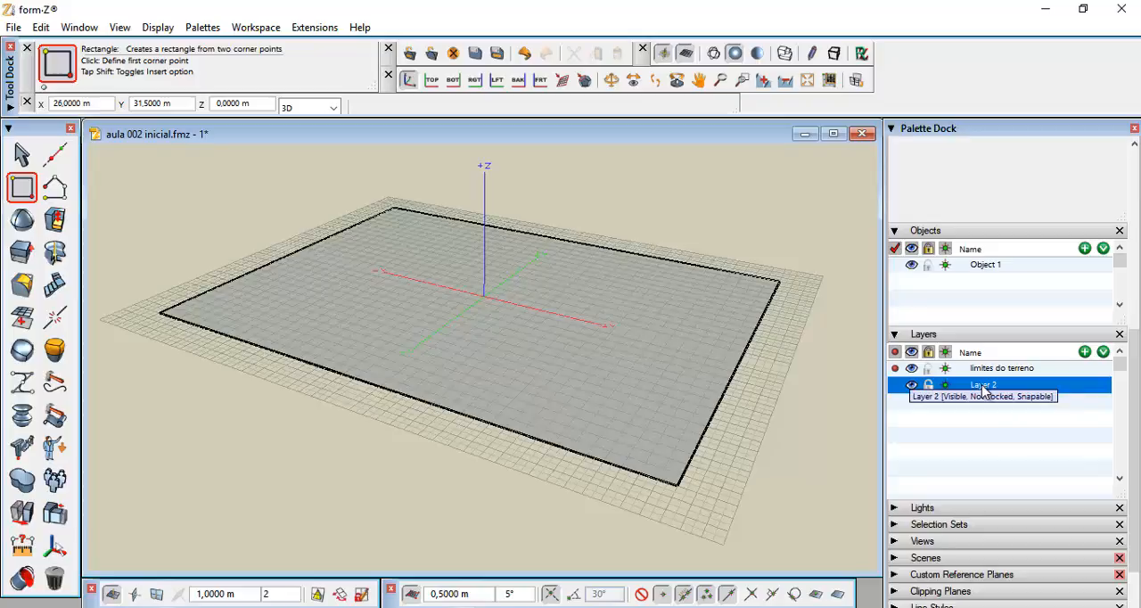
{"action": "double_click", "coordinate": [983, 386]}
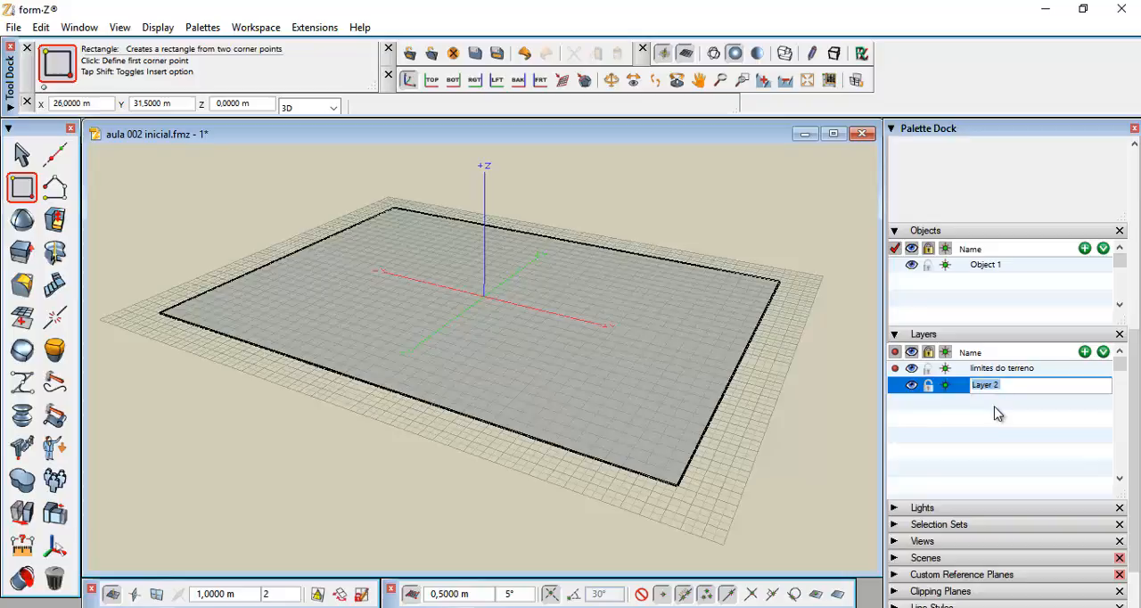
{"action": "type", "text": "curva central"}
Add another layer and name it "curvas ao sul"
{"action": "left_click", "coordinate": [1085, 353]}
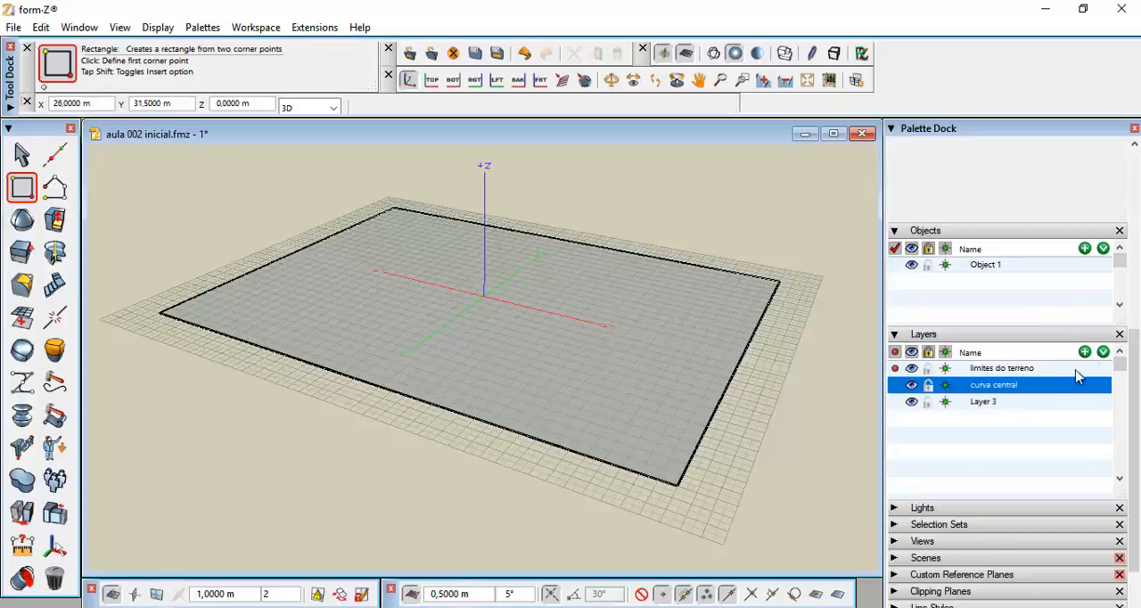
{"action": "left_click", "coordinate": [984, 402]}
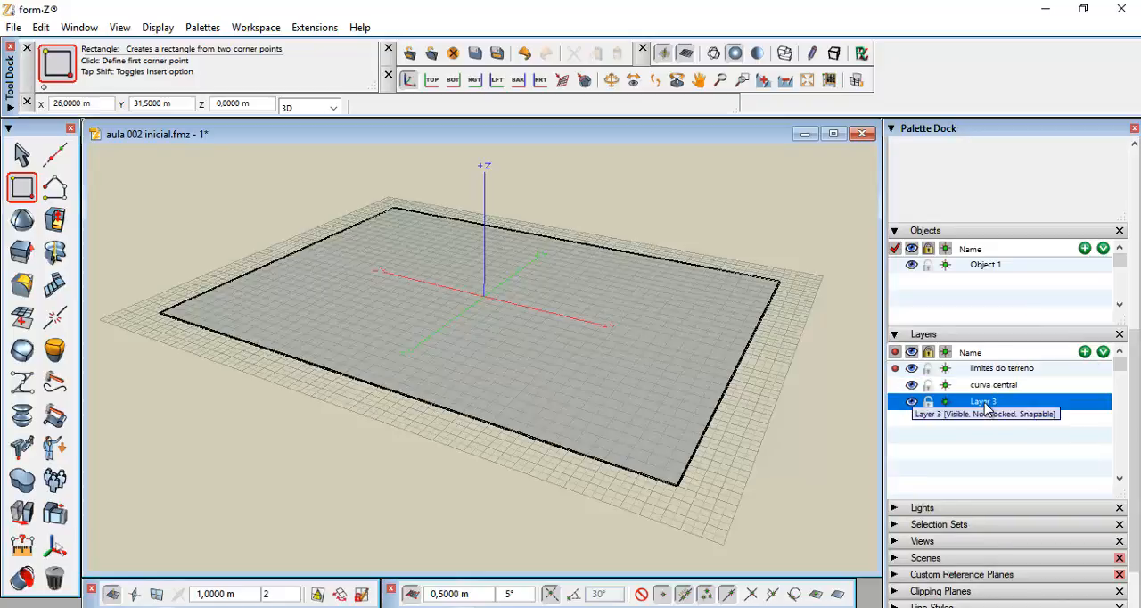
{"action": "double_click", "coordinate": [984, 402]}
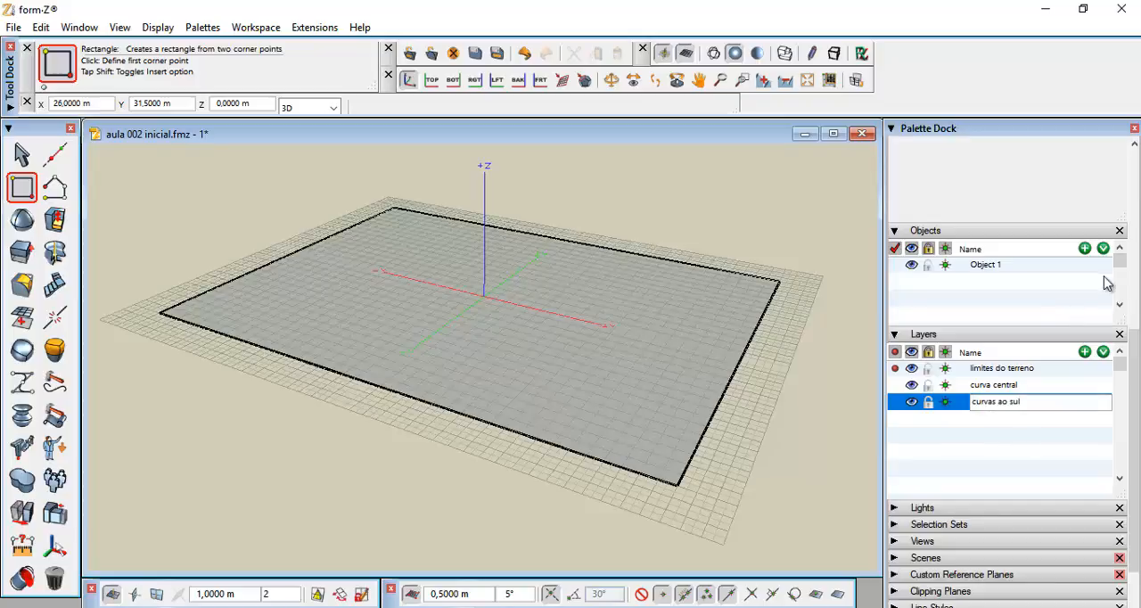
Add another layer and name it "curvas ao norte"
{"action": "left_click", "coordinate": [1084, 353]}
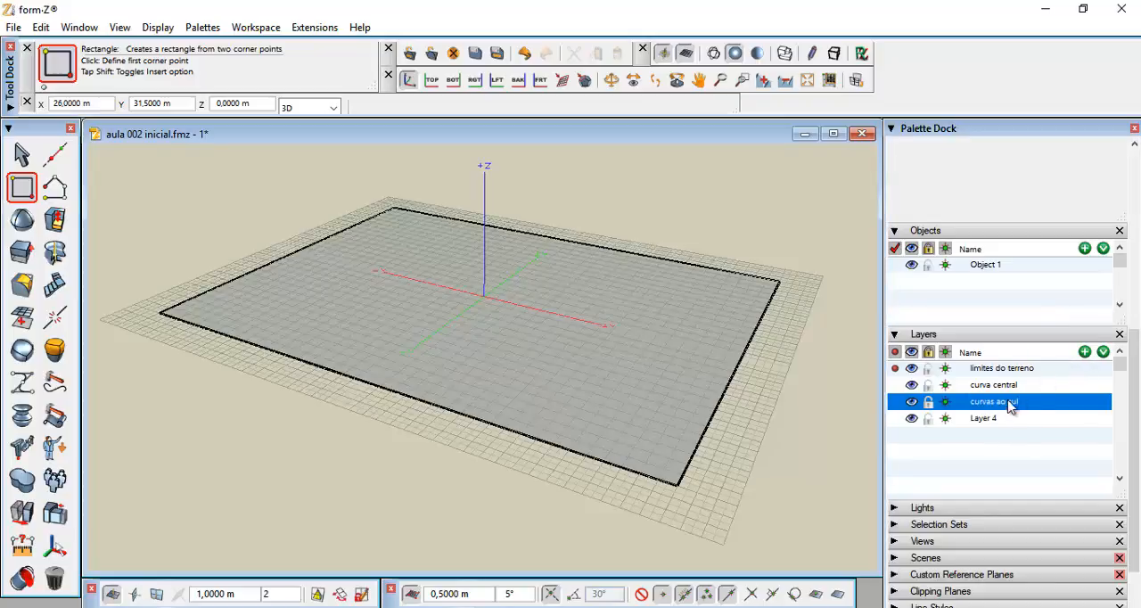
{"action": "left_click", "coordinate": [986, 421]}
{"action": "double_click", "coordinate": [987, 421]}
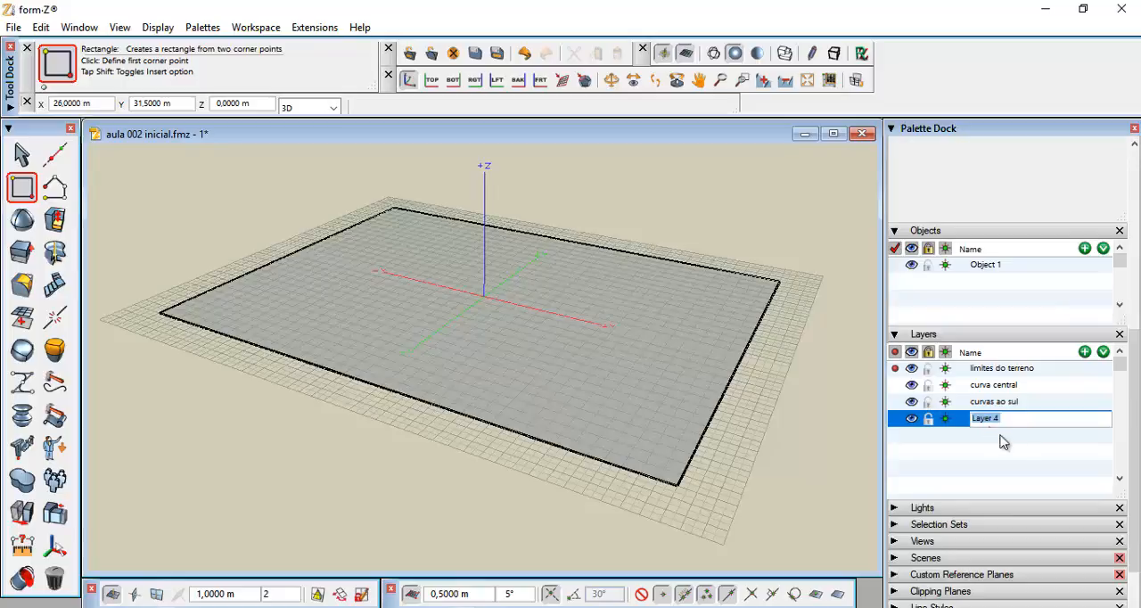
{"action": "type", "text": "curvas ao norte"}
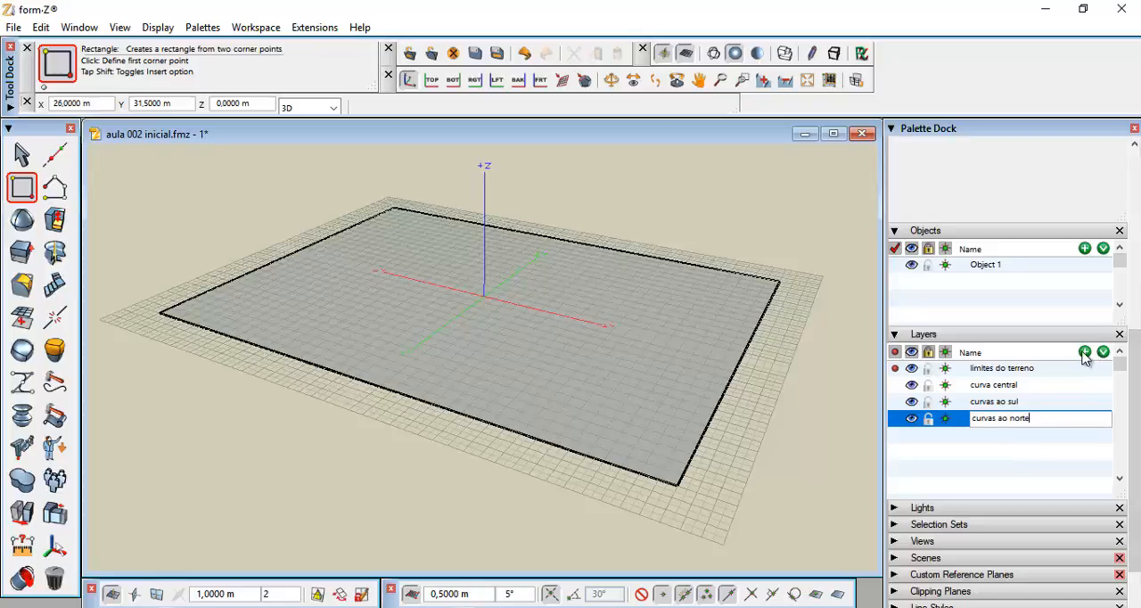
Add a new layer and name it "modelo do terreno original"
{"action": "left_click", "coordinate": [1085, 354]}
{"action": "left_click", "coordinate": [984, 438]}
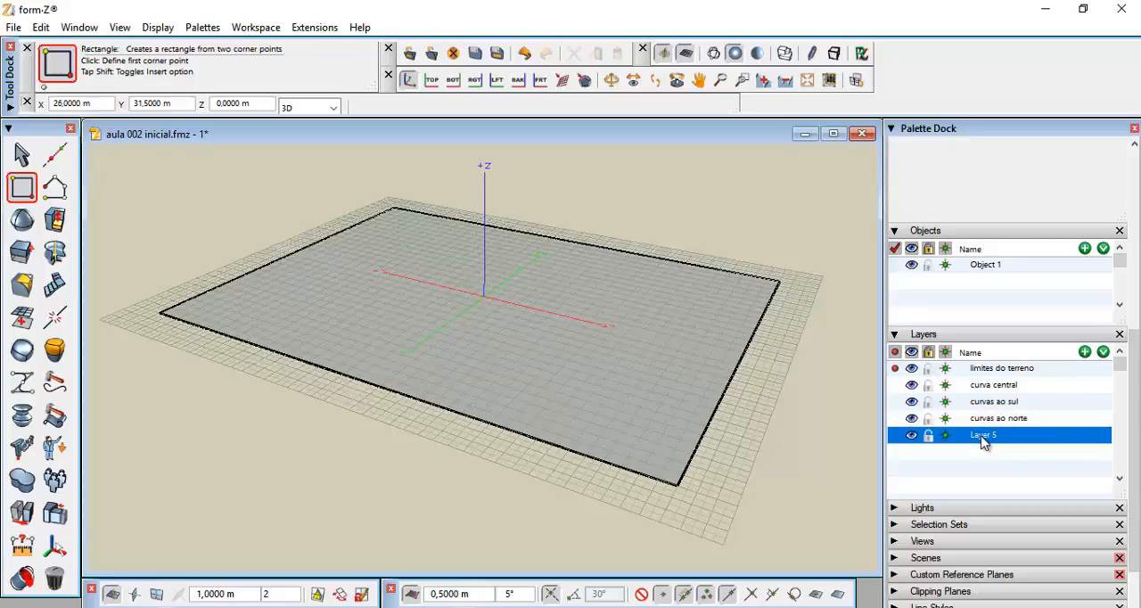
{"action": "left_click", "coordinate": [984, 437]}
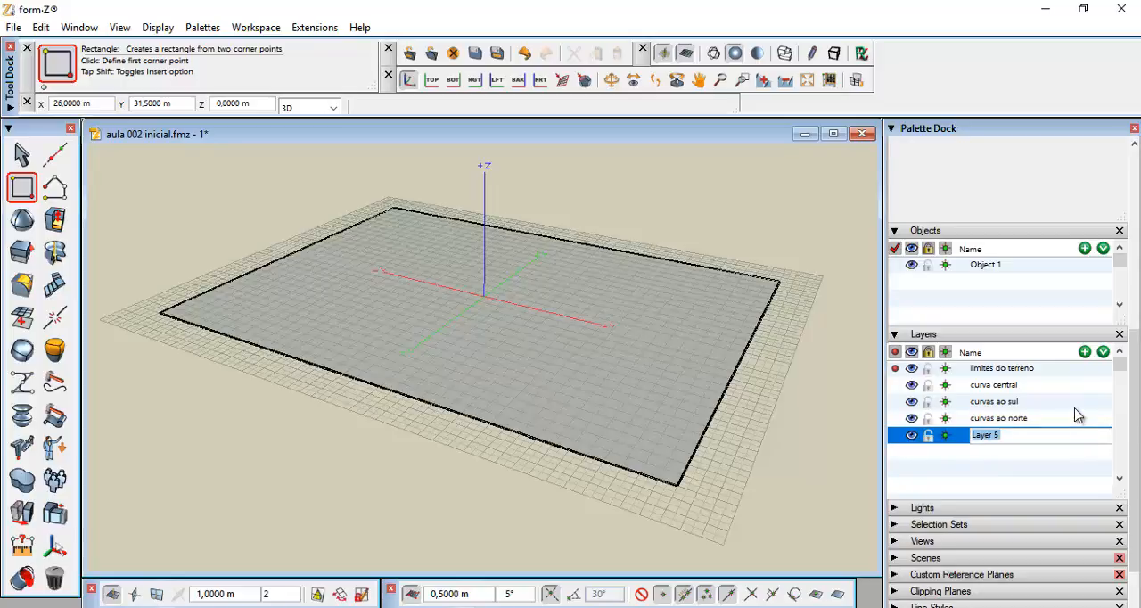
{"action": "type", "text": "modelo do terreno original"}
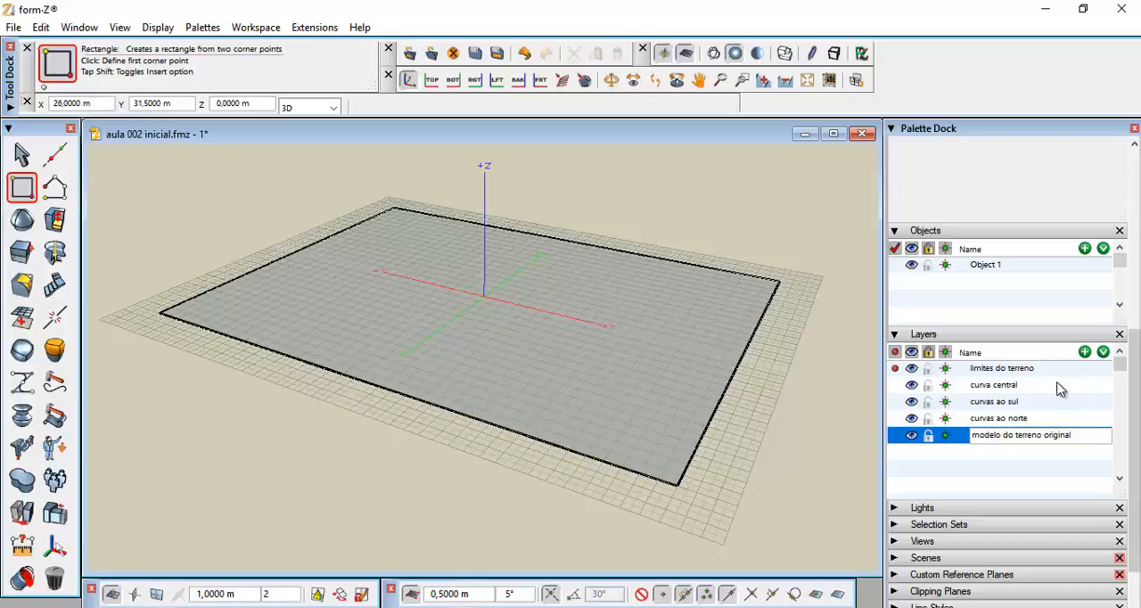
Add another layer and name it "rio"
{"action": "left_click", "coordinate": [1085, 352]}
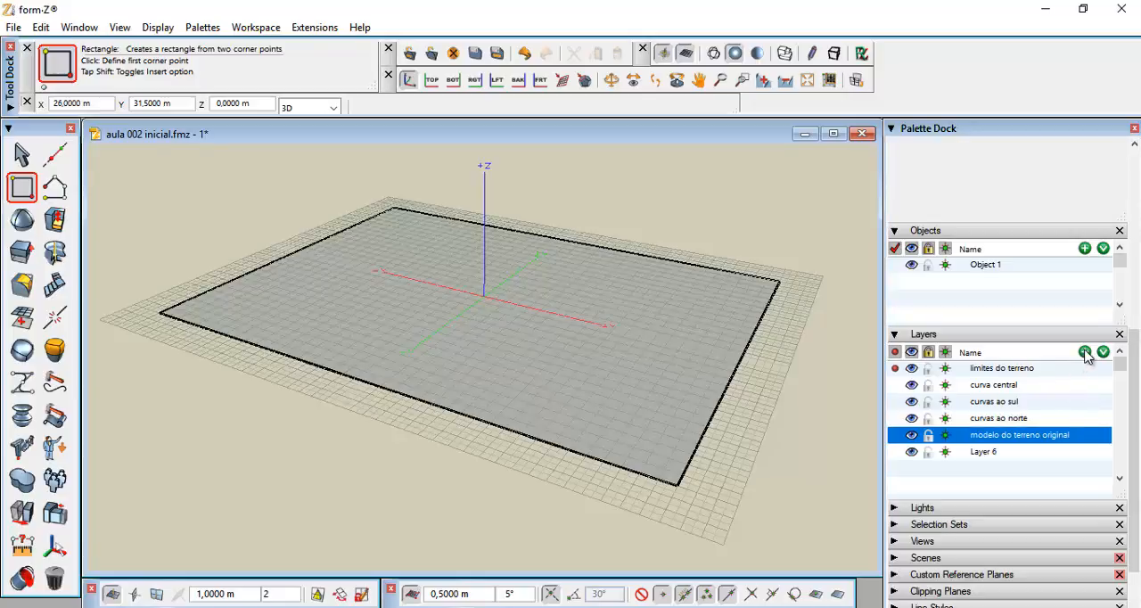
{"action": "left_click", "coordinate": [983, 455]}
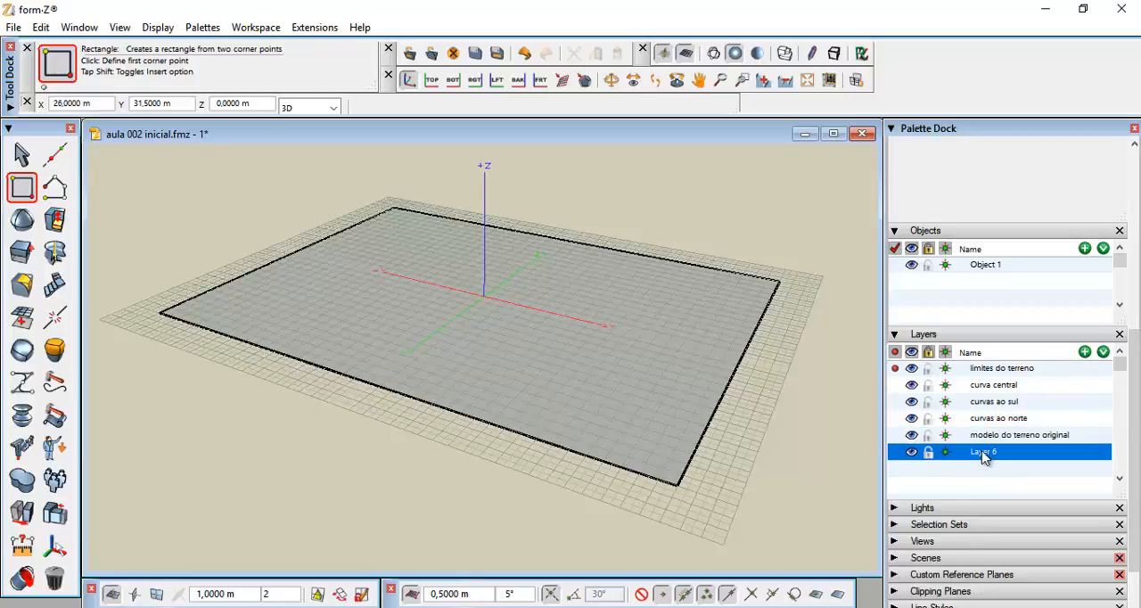
{"action": "left_click", "coordinate": [984, 454]}
{"action": "type", "text": "rio"}
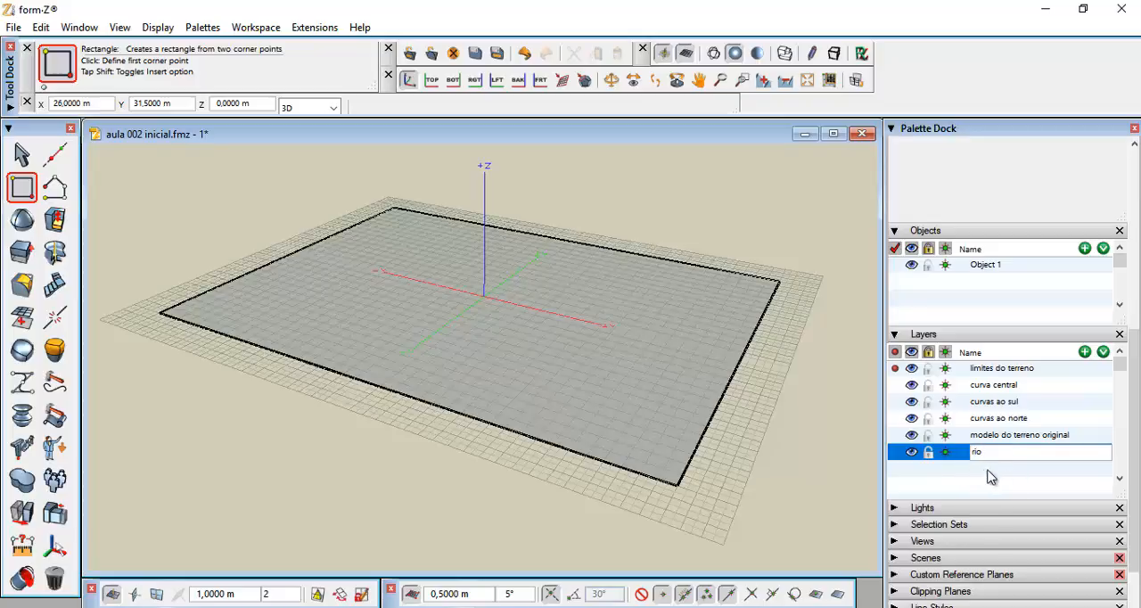
{"action": "left_click", "coordinate": [987, 477]}
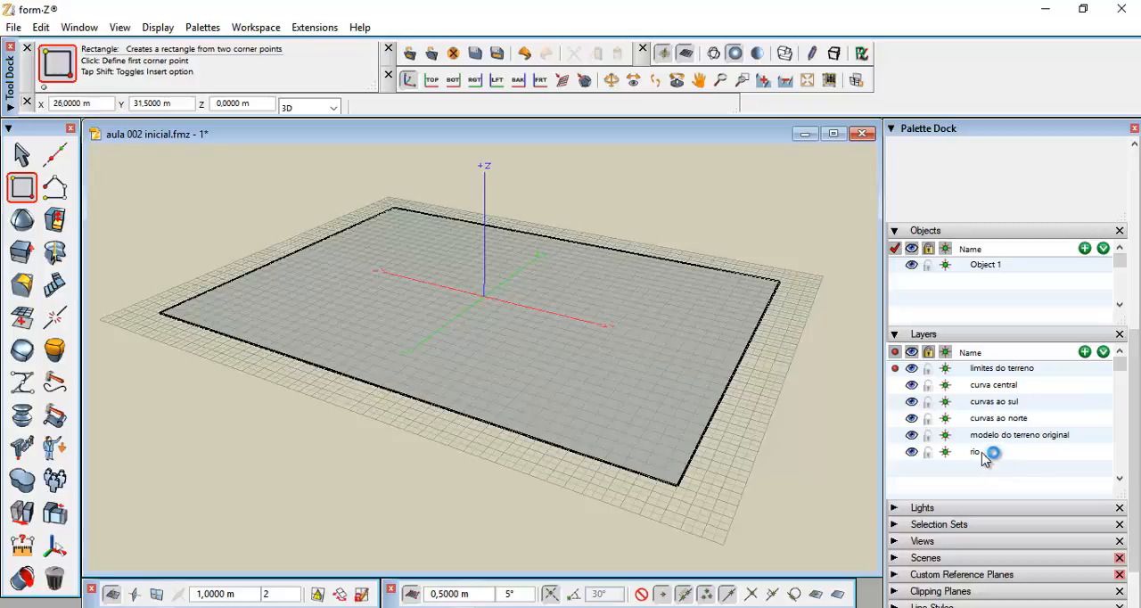
Make "curva central" the active layer and switch to a top view of the lot
{"action": "left_click", "coordinate": [895, 384]}
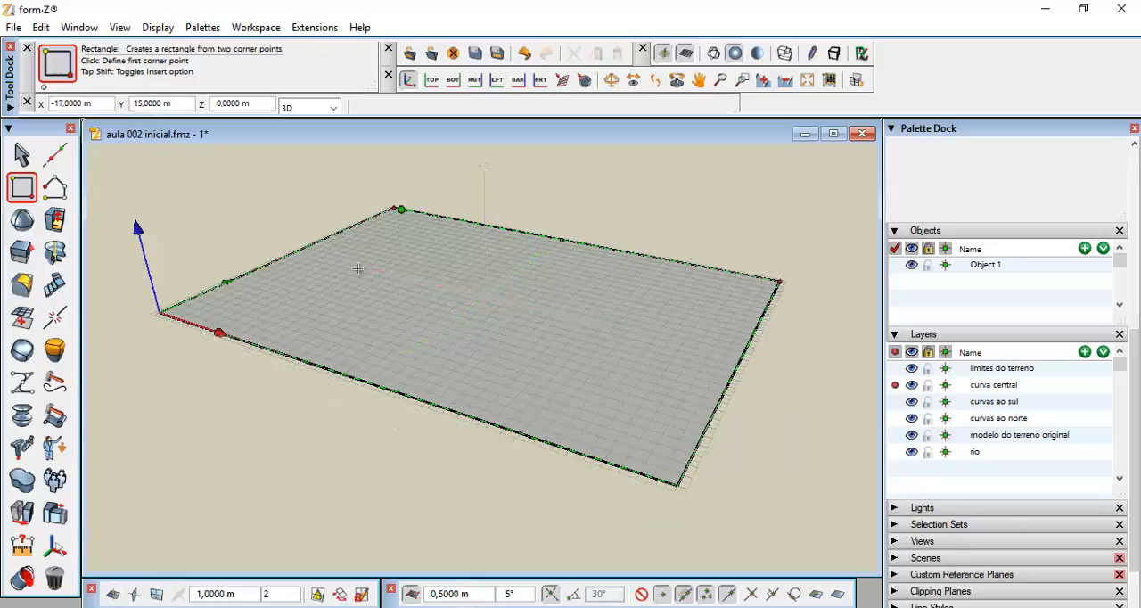
{"action": "left_click", "coordinate": [432, 80]}
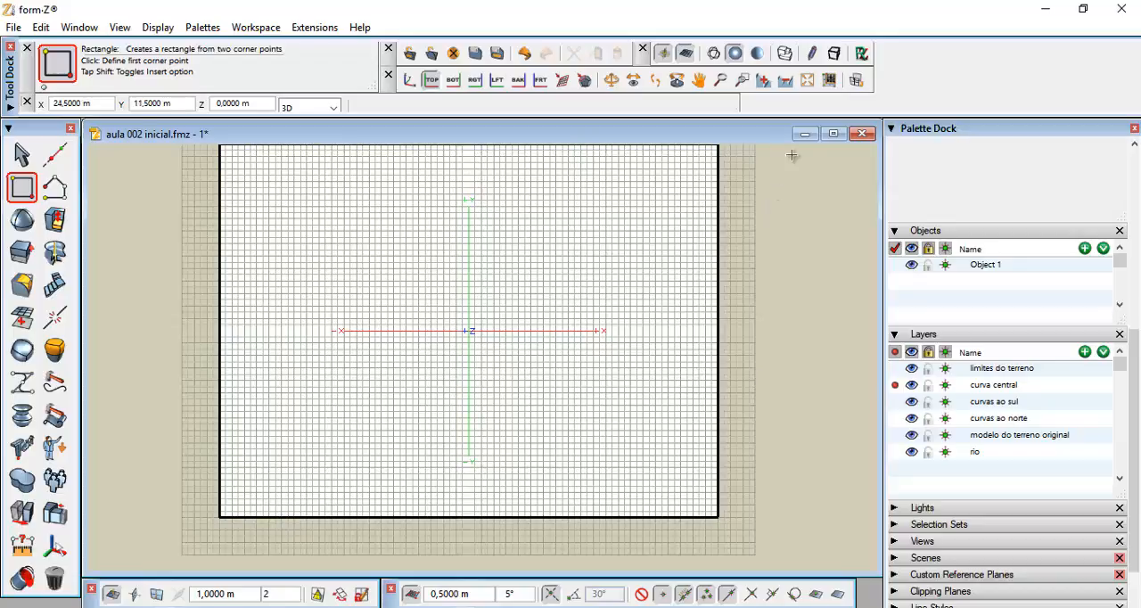
{"action": "left_click", "coordinate": [808, 81]}
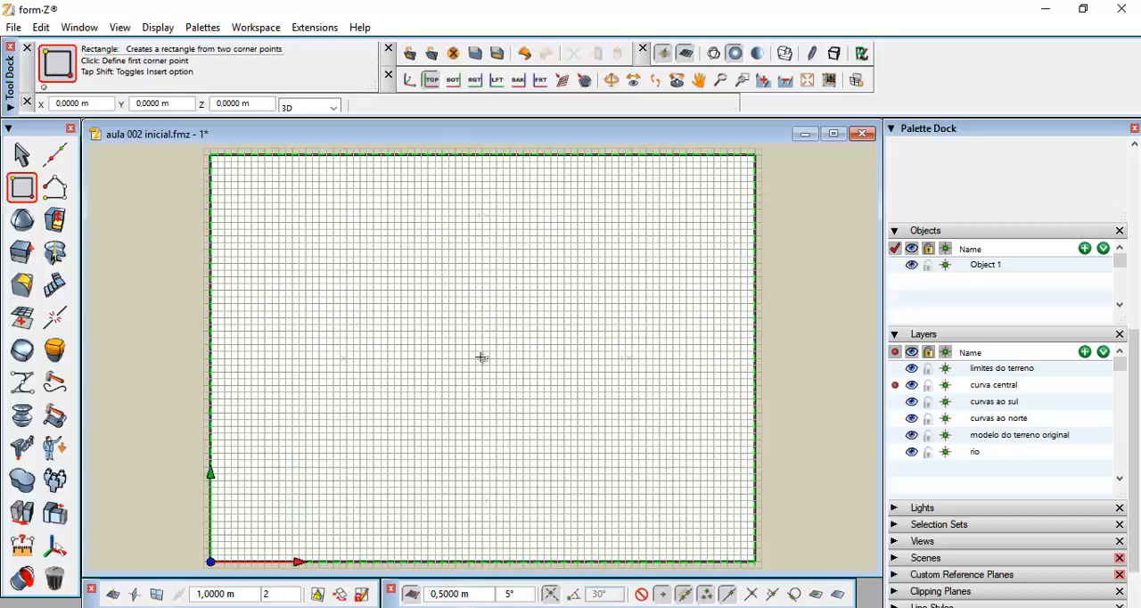
{"action": "scroll", "coordinate": [482, 357], "scroll_direction": "down", "scroll_amount": 2}
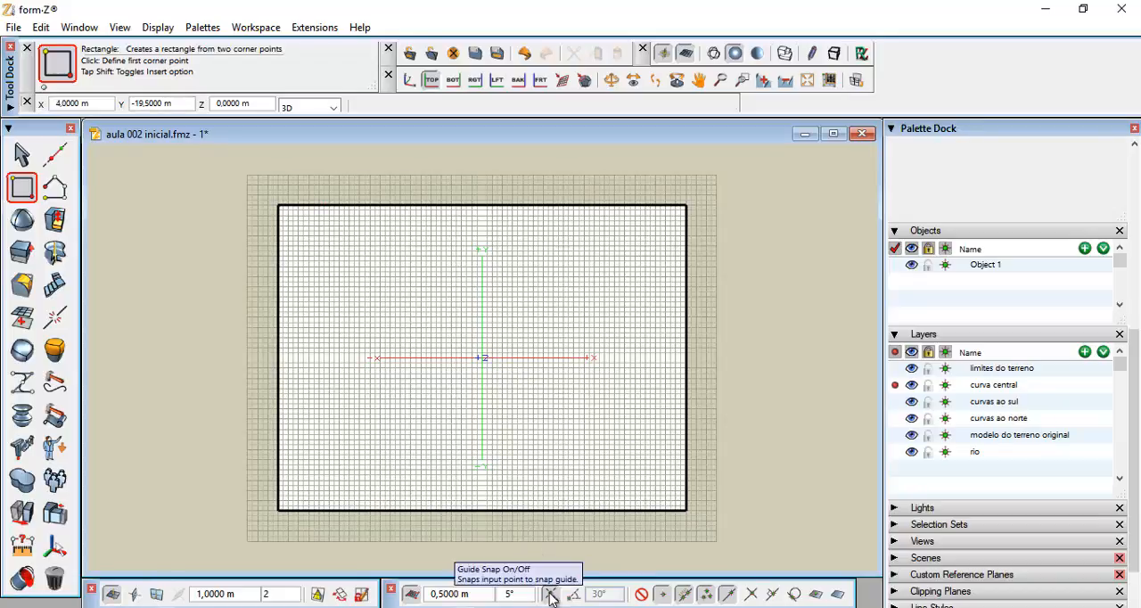
Turn off snapping and activate the Spline Through Points tool
{"action": "left_click", "coordinate": [641, 596]}
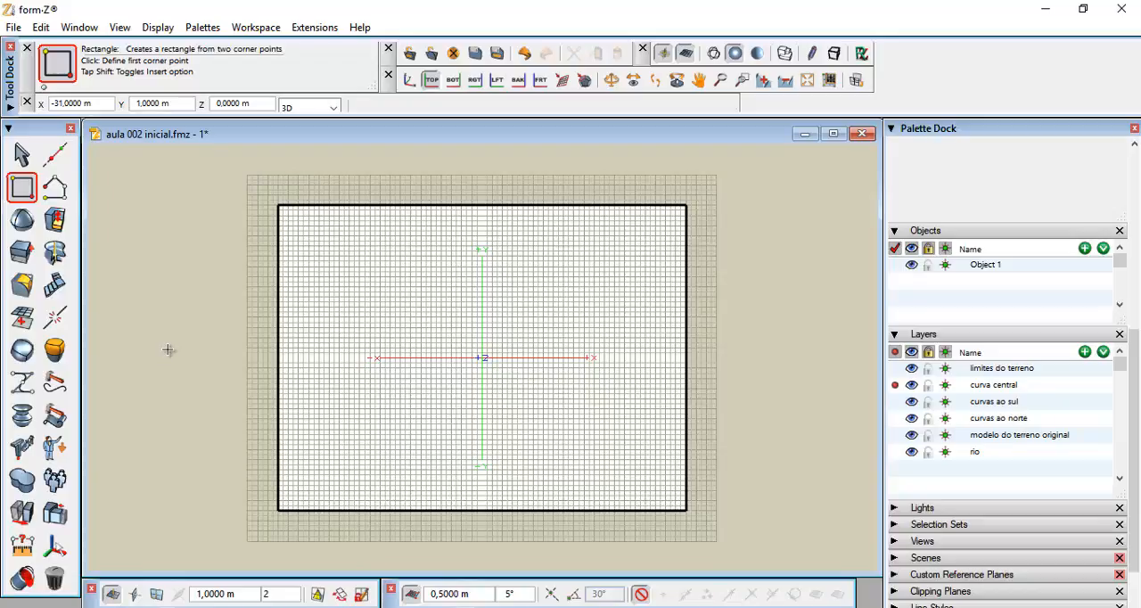
{"action": "left_click", "coordinate": [55, 186]}
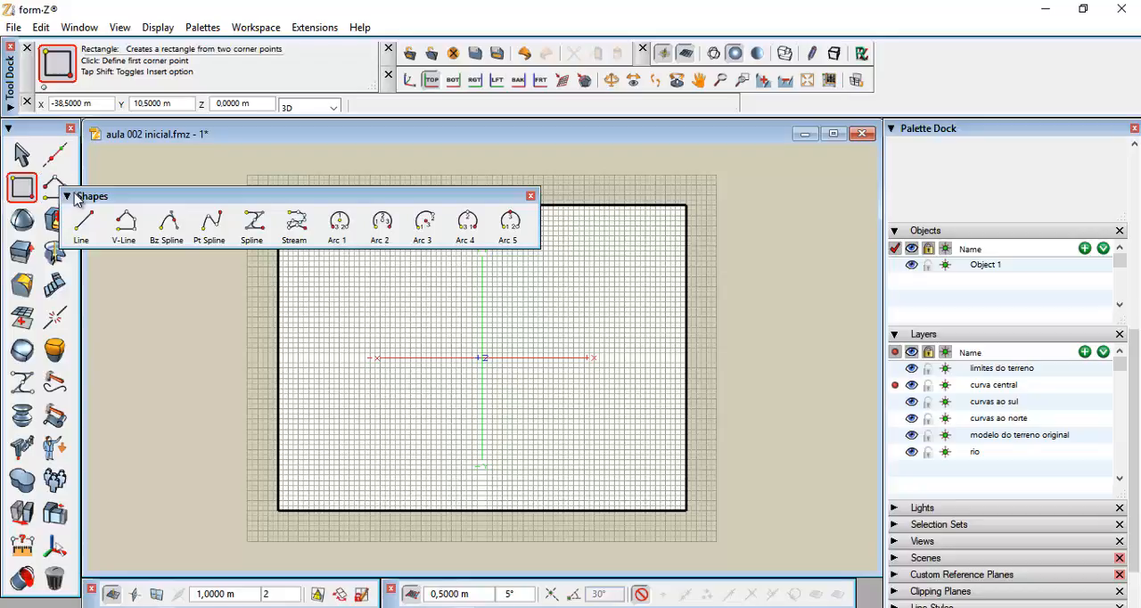
{"action": "left_click", "coordinate": [211, 225]}
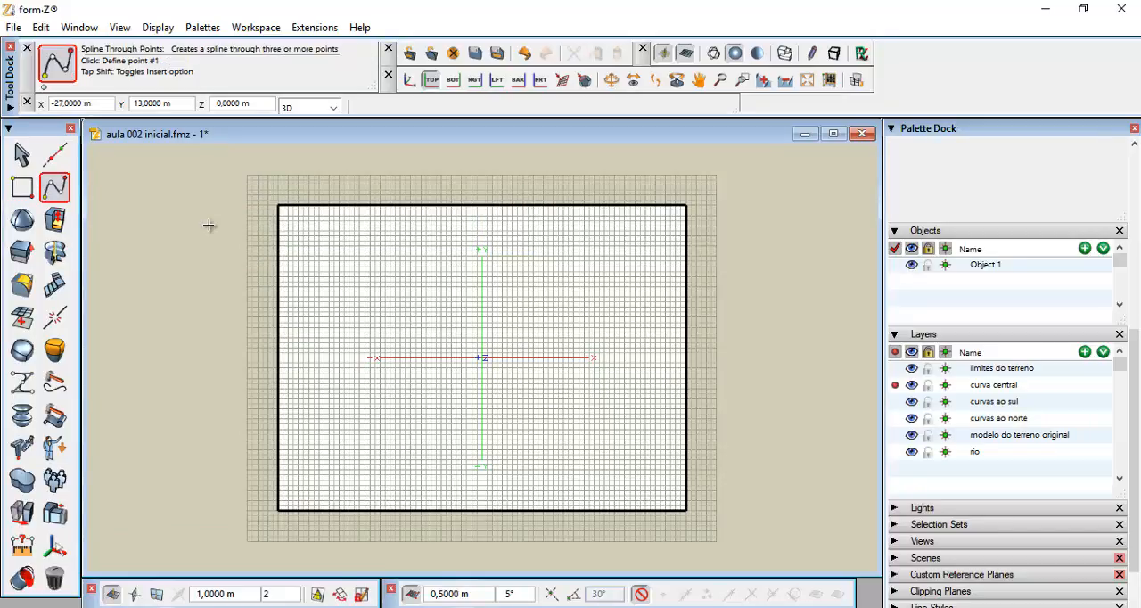
{"action": "scroll", "coordinate": [1137, 515], "scroll_direction": "up", "scroll_amount": 2}
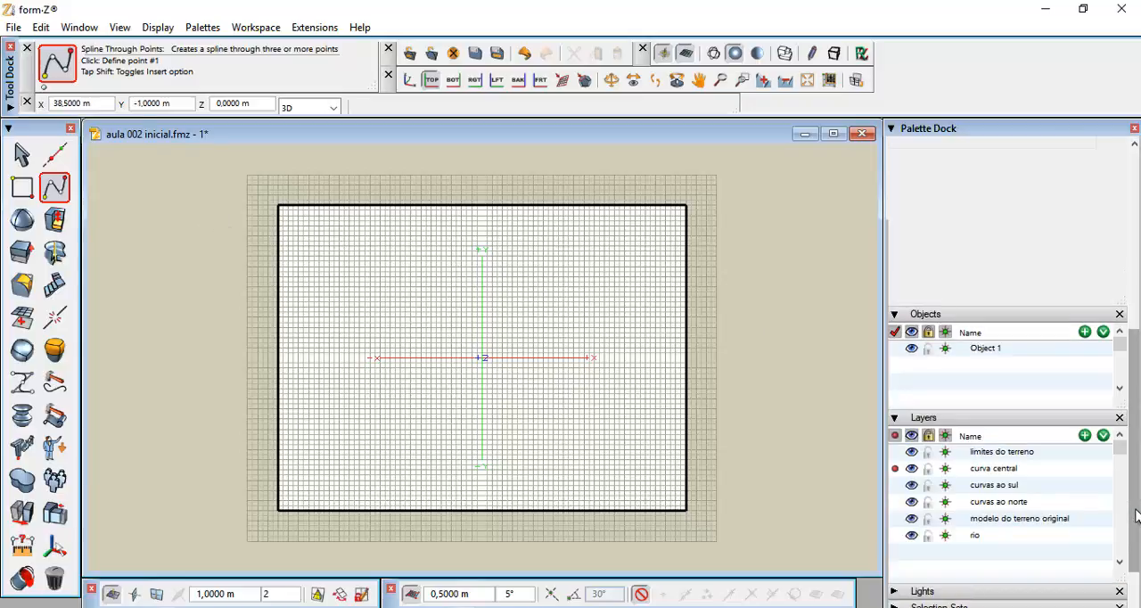
{"action": "scroll", "coordinate": [1137, 515], "scroll_direction": "up", "scroll_amount": 6}
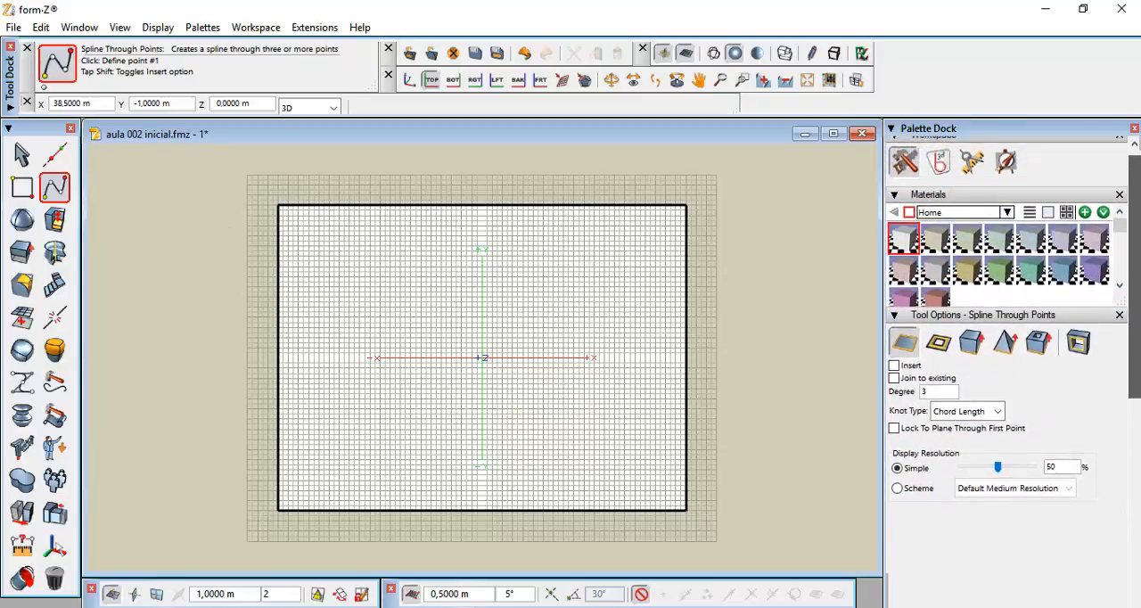
{"action": "scroll", "coordinate": [1139, 332], "scroll_direction": "up", "scroll_amount": 1}
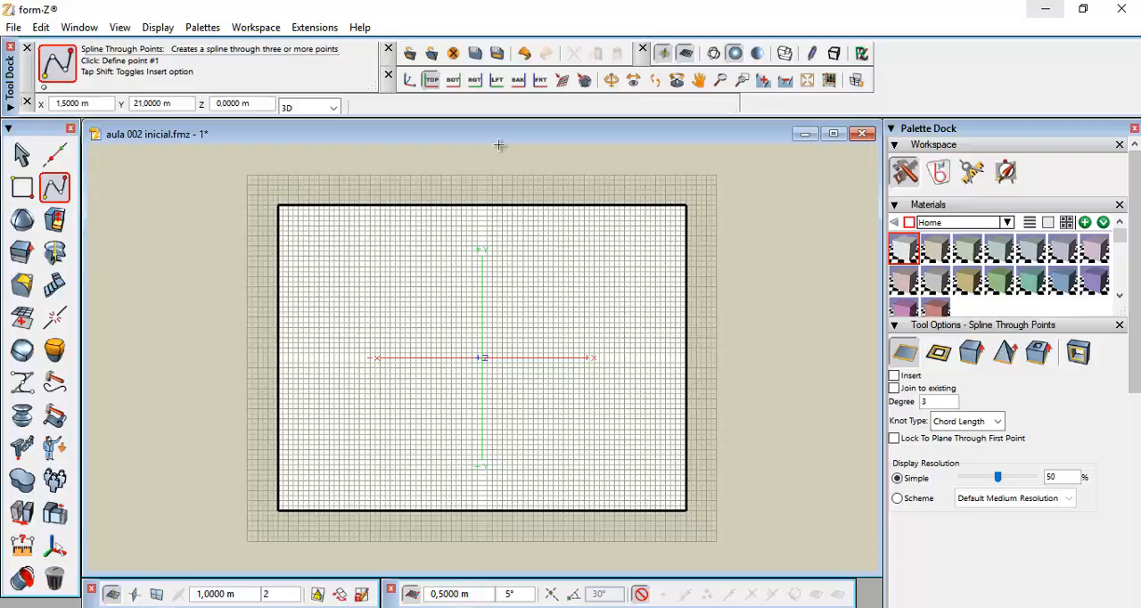
Switch to Photos to view the reference image curvas1.jpg, then return to form-Z
{"action": "left_click", "coordinate": [698, 606]}
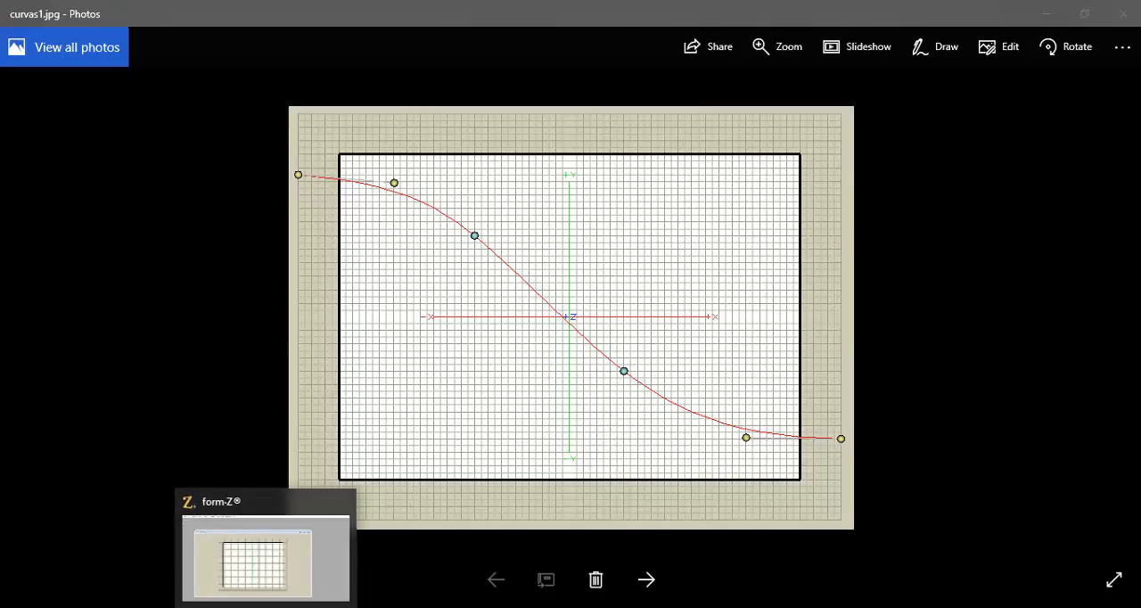
{"action": "left_click", "coordinate": [266, 607]}
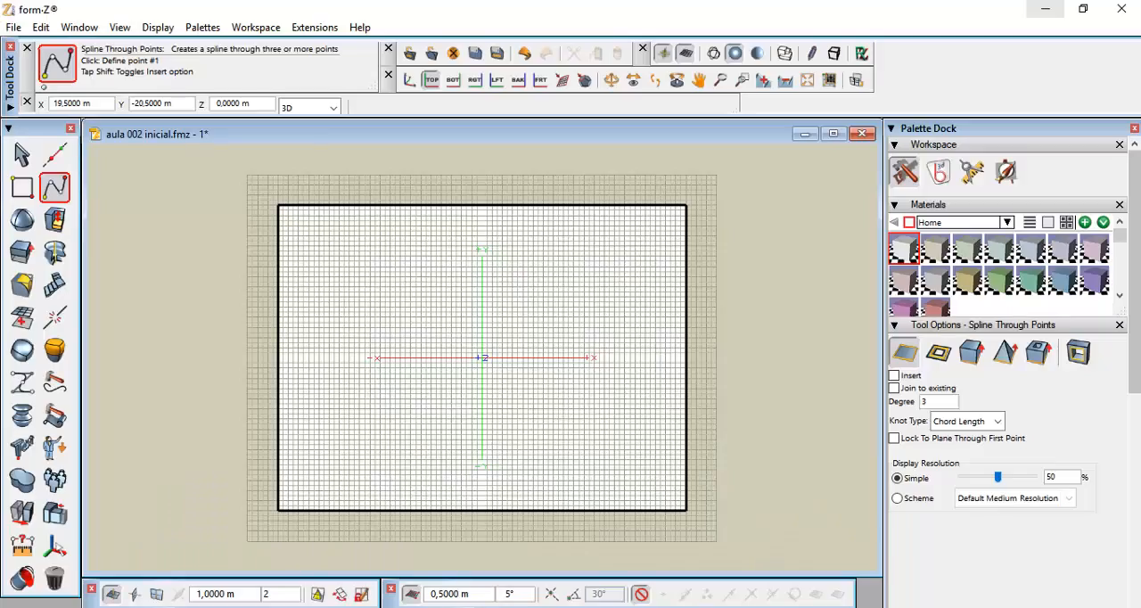
Draw the central contour as a spline through points from left of the lot across the origin to beyond the right edge
{"action": "left_click", "coordinate": [52, 187]}
{"action": "left_click", "coordinate": [211, 245]}
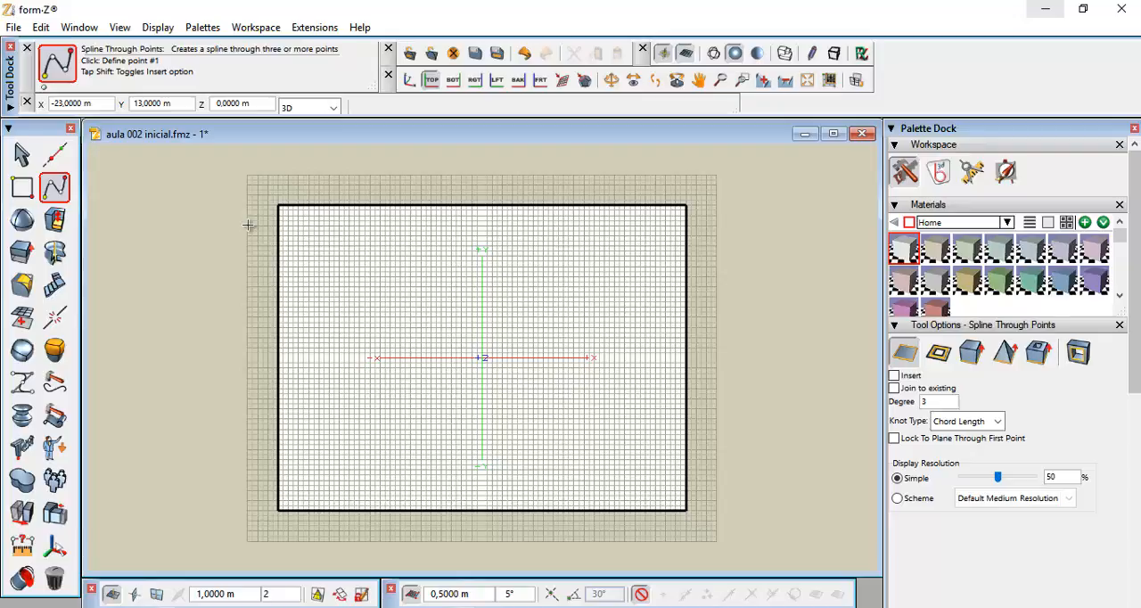
{"action": "left_click", "coordinate": [248, 226]}
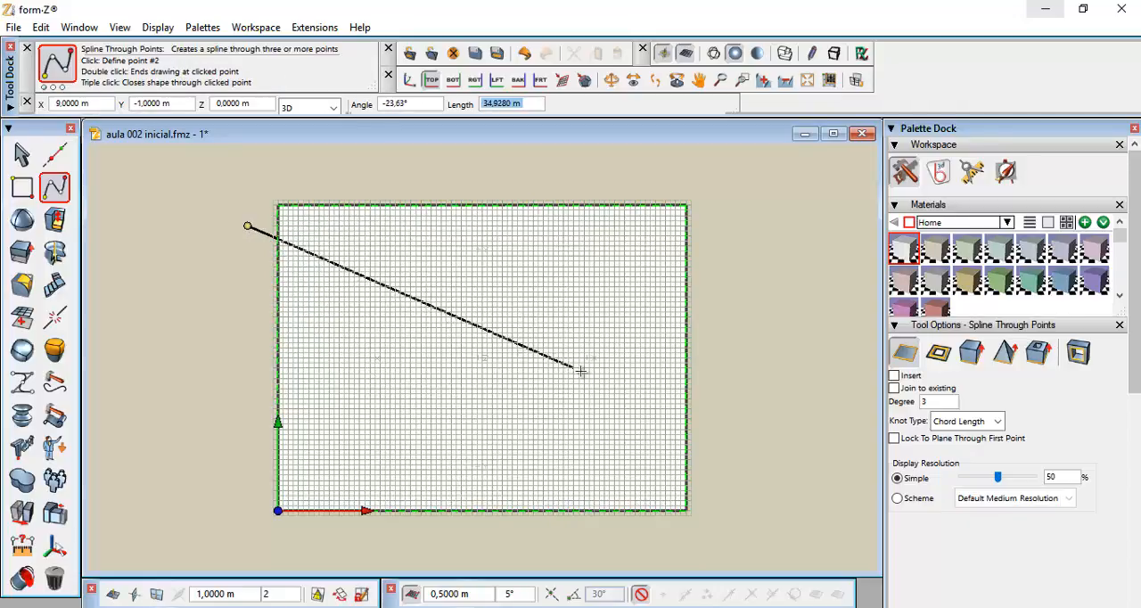
{"action": "left_click", "coordinate": [385, 286]}
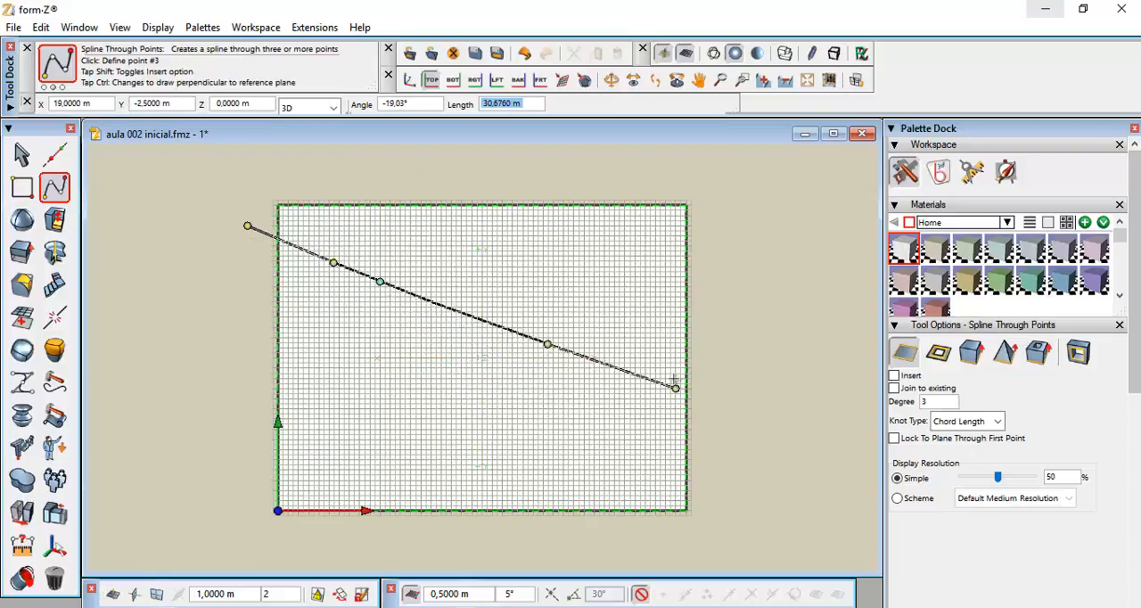
{"action": "left_click", "coordinate": [568, 433]}
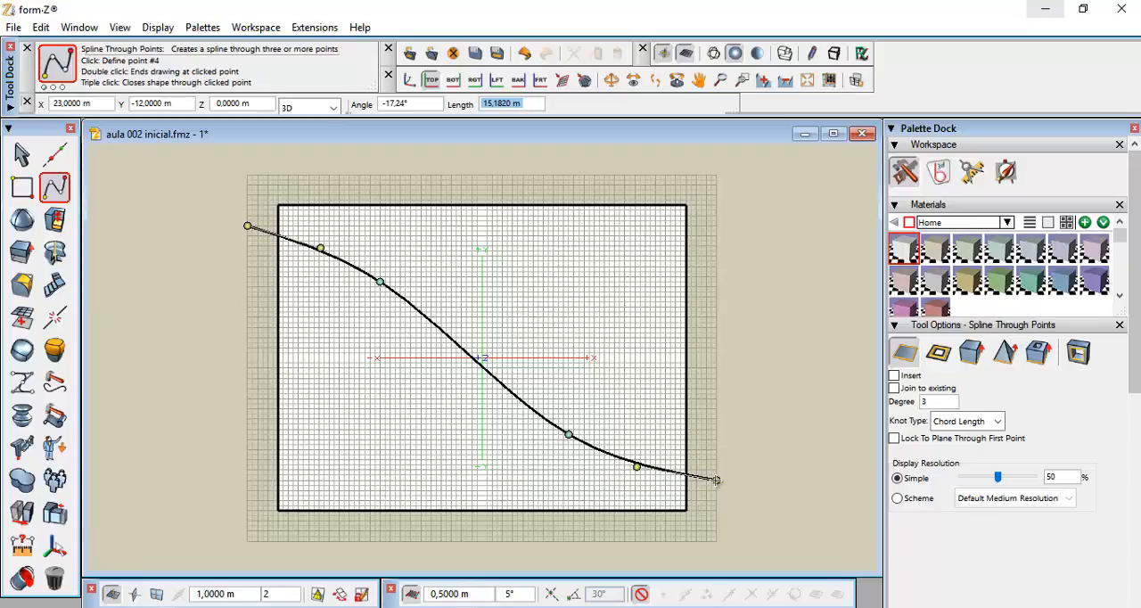
{"action": "double_click", "coordinate": [717, 481]}
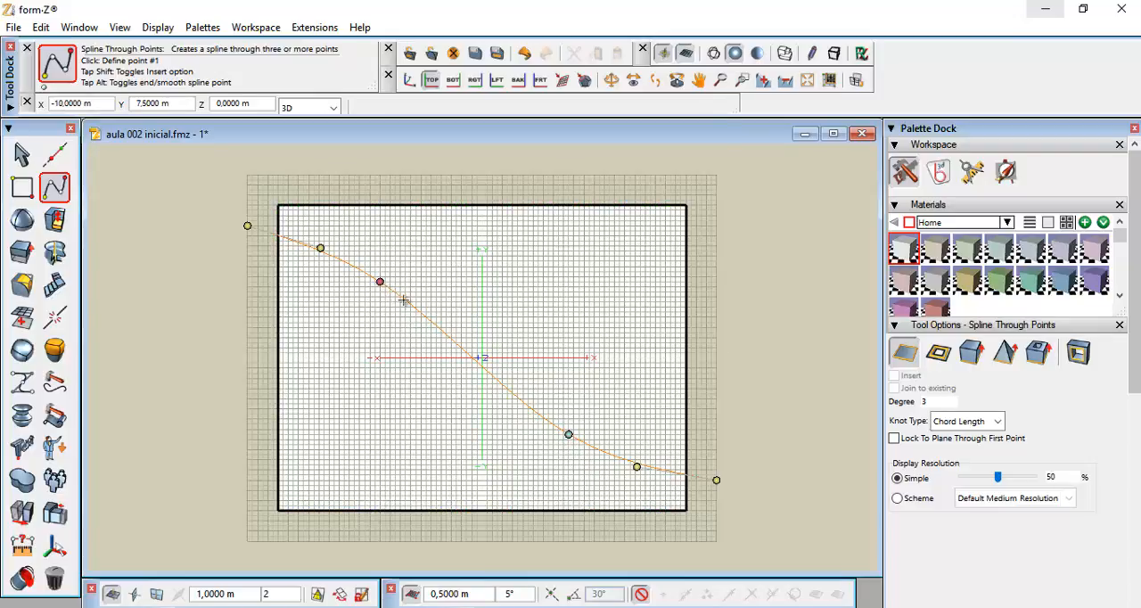
Reposition three of the spline's points near its lower right end to reshape the curve
{"action": "left_click", "coordinate": [565, 435]}
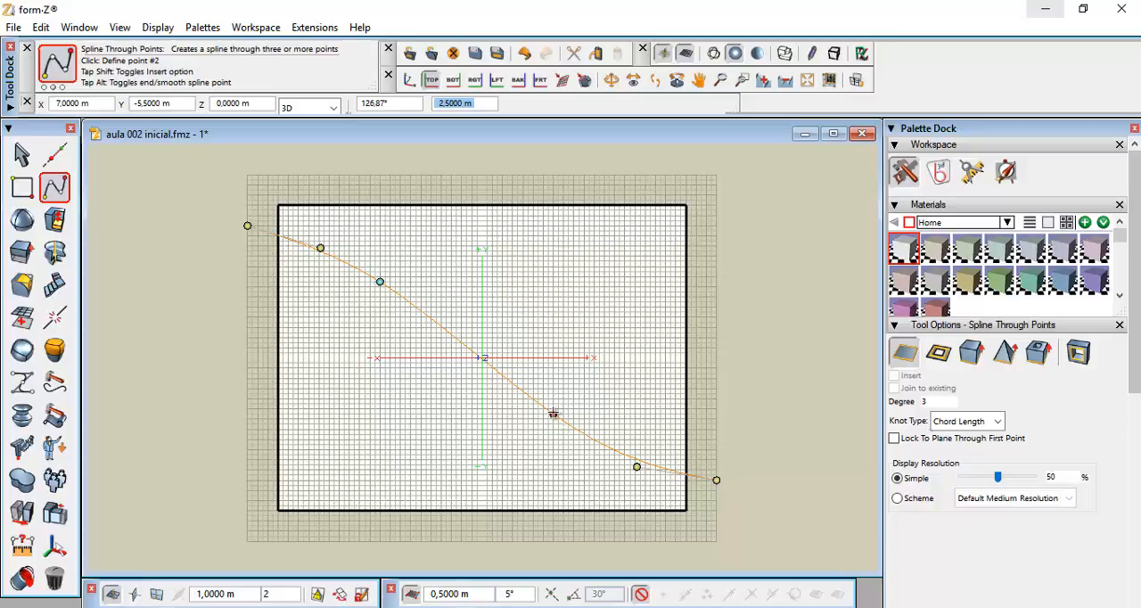
{"action": "double_click", "coordinate": [552, 414]}
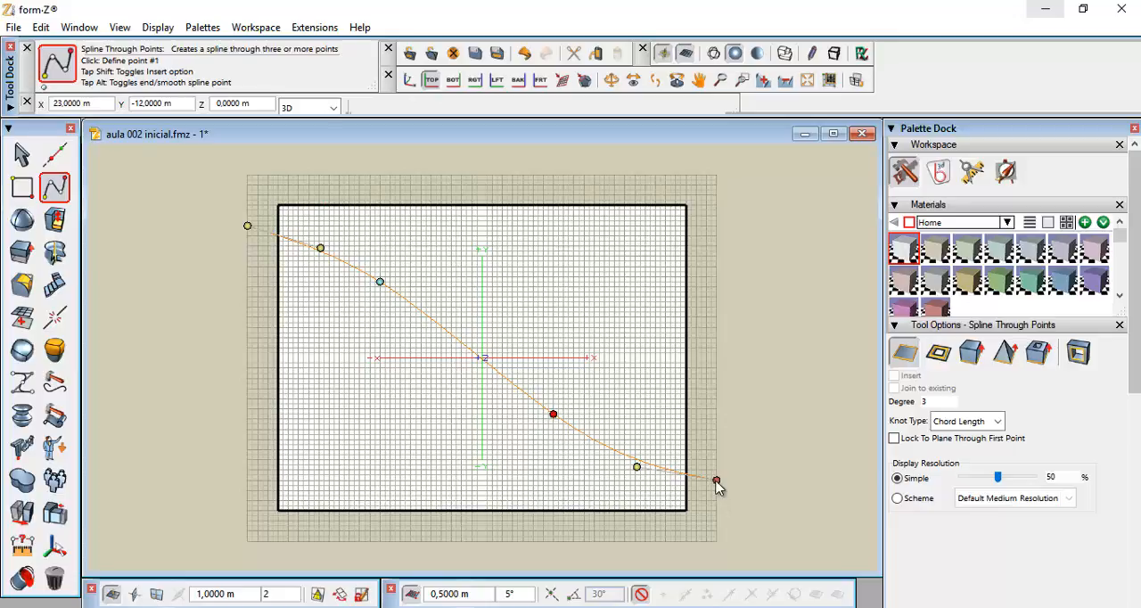
{"action": "left_click", "coordinate": [717, 483]}
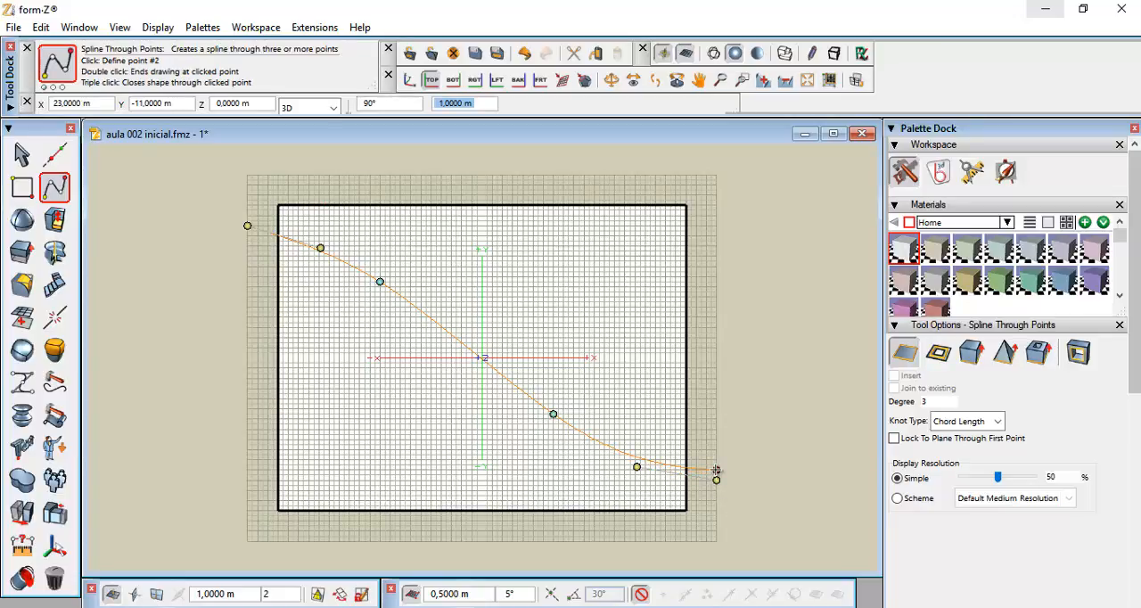
{"action": "left_click", "coordinate": [717, 469]}
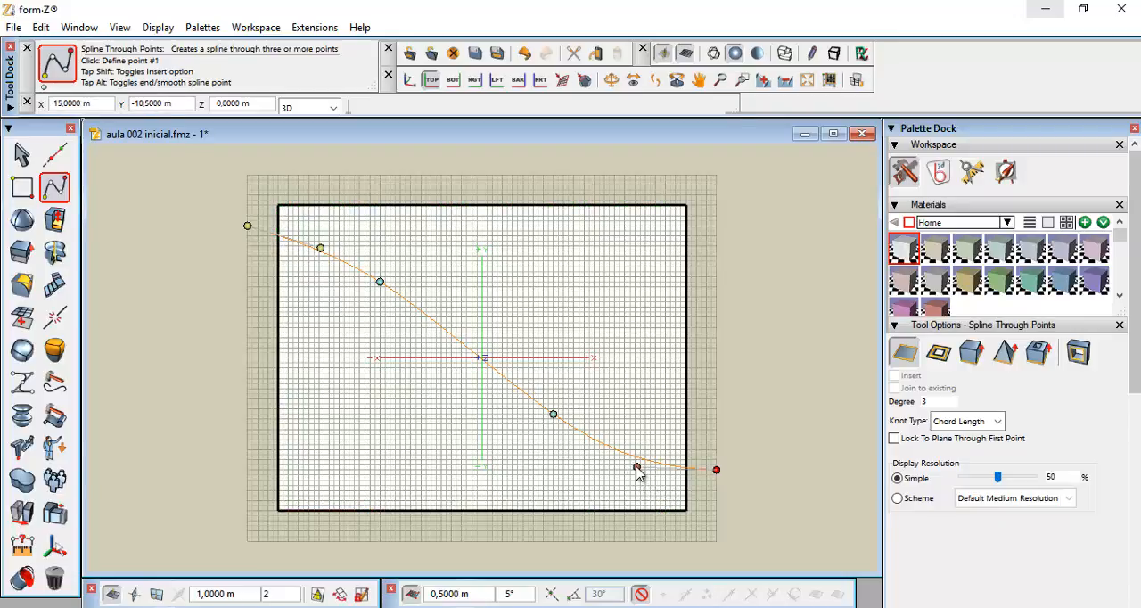
{"action": "left_click", "coordinate": [636, 470]}
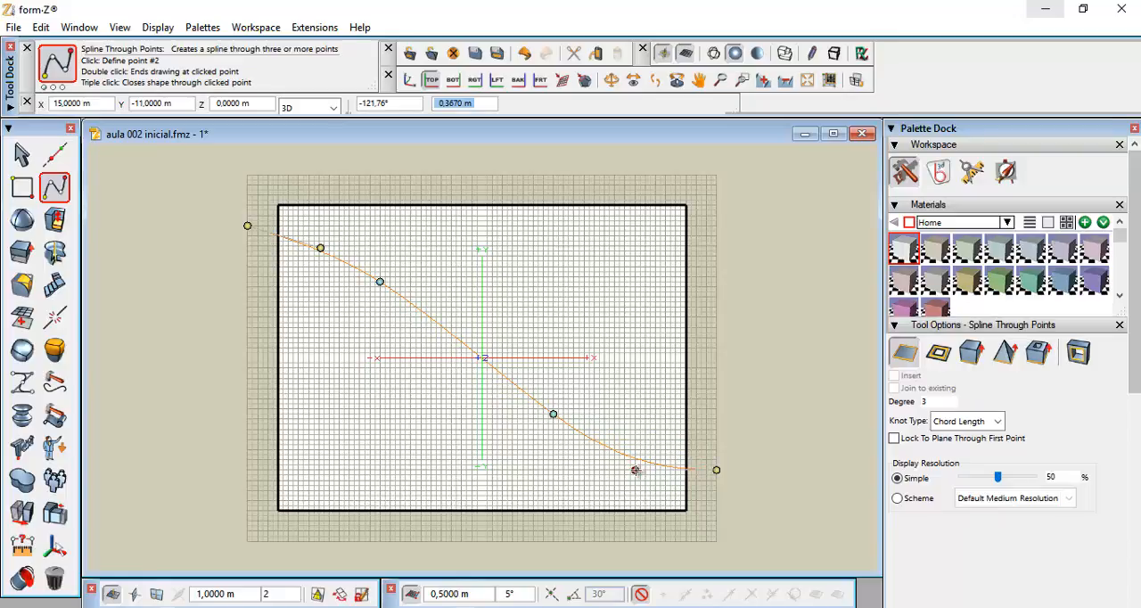
{"action": "double_click", "coordinate": [636, 471]}
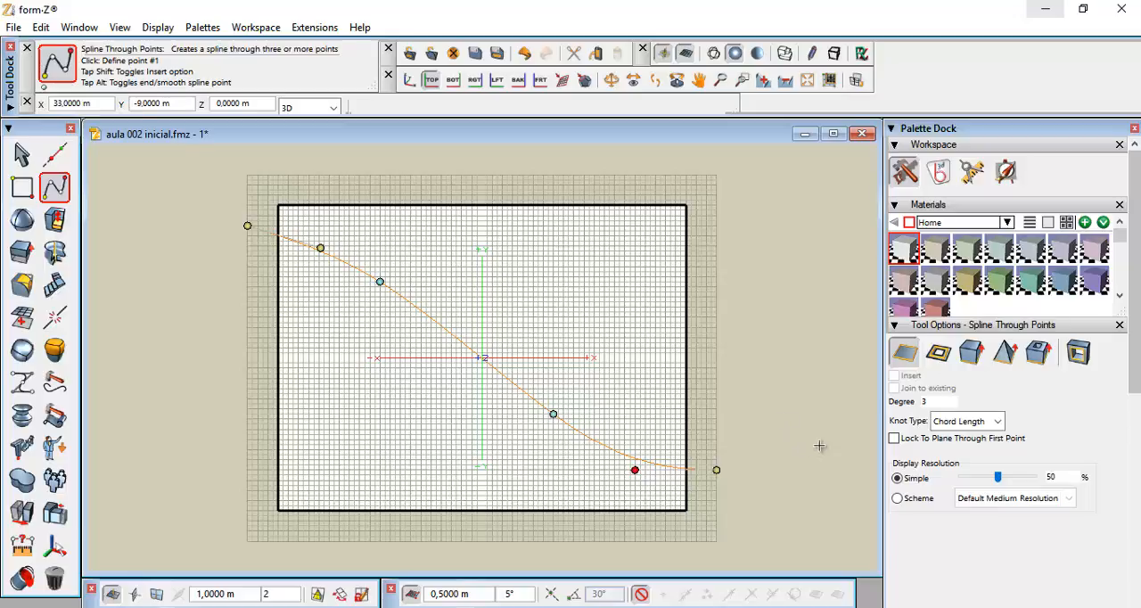
Make "curvas ao sul" the active layer and finish editing the spline
{"action": "left_click_drag", "start_coordinate": [1134, 379], "coordinate": [1139, 600]}
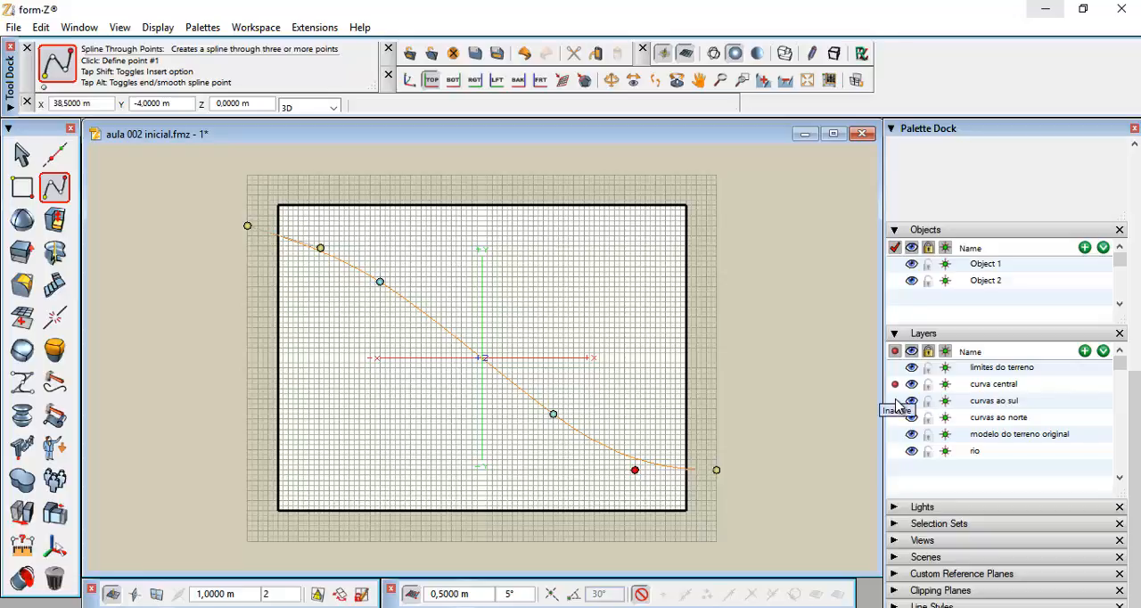
{"action": "left_click", "coordinate": [895, 402]}
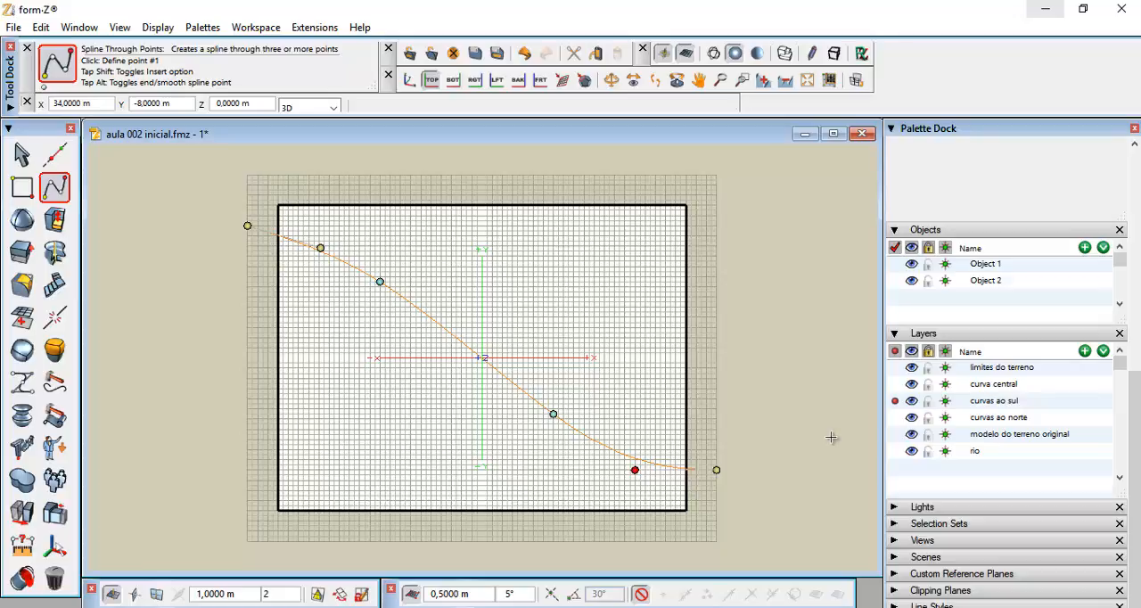
{"action": "key", "text": "Return"}
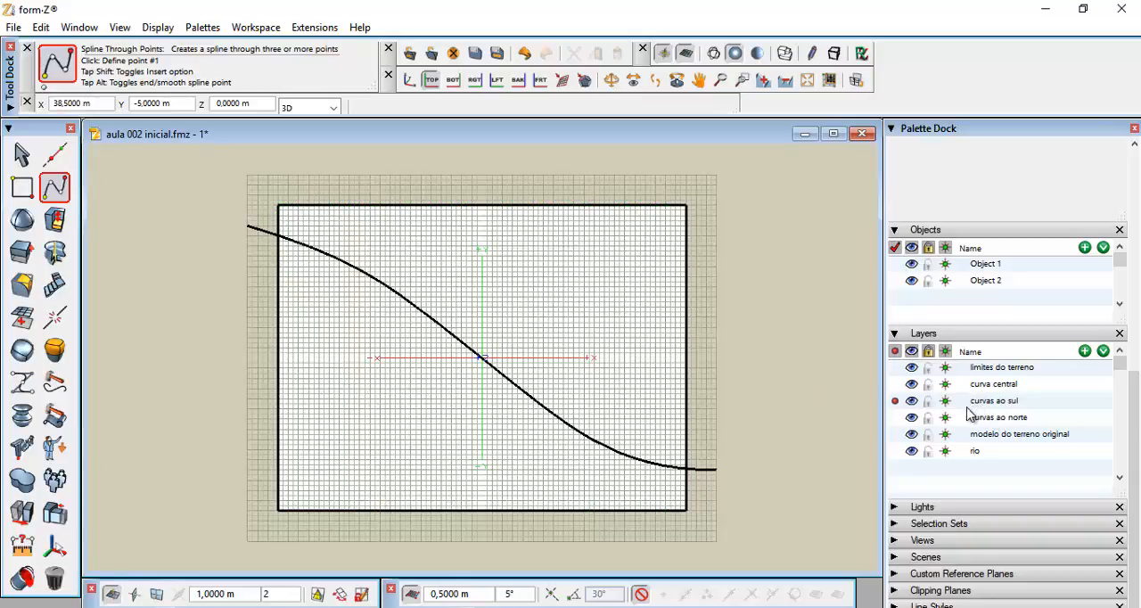
Draw the first southern contour as a spline through points from outside the lot's left edge down past its lower right corner
{"action": "left_click", "coordinate": [51, 196]}
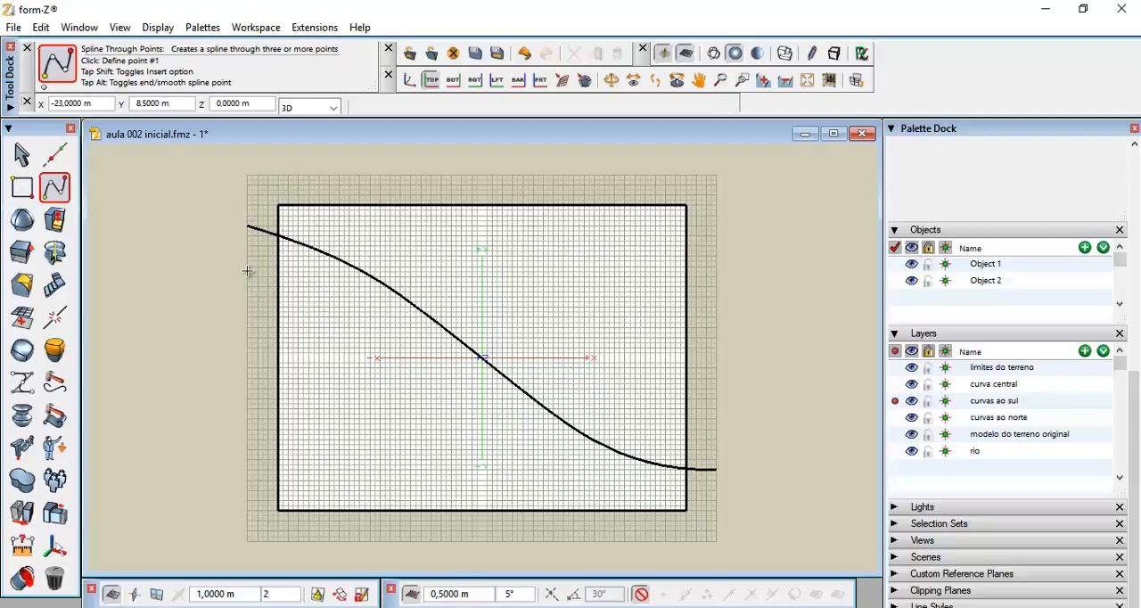
{"action": "left_click", "coordinate": [247, 271]}
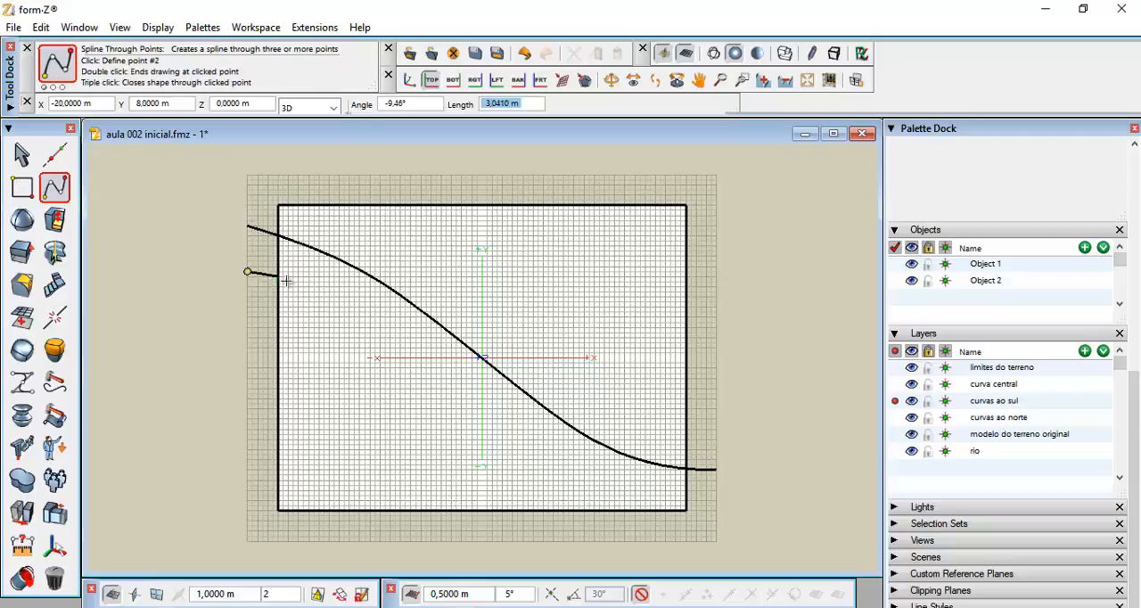
{"action": "left_click", "coordinate": [369, 322]}
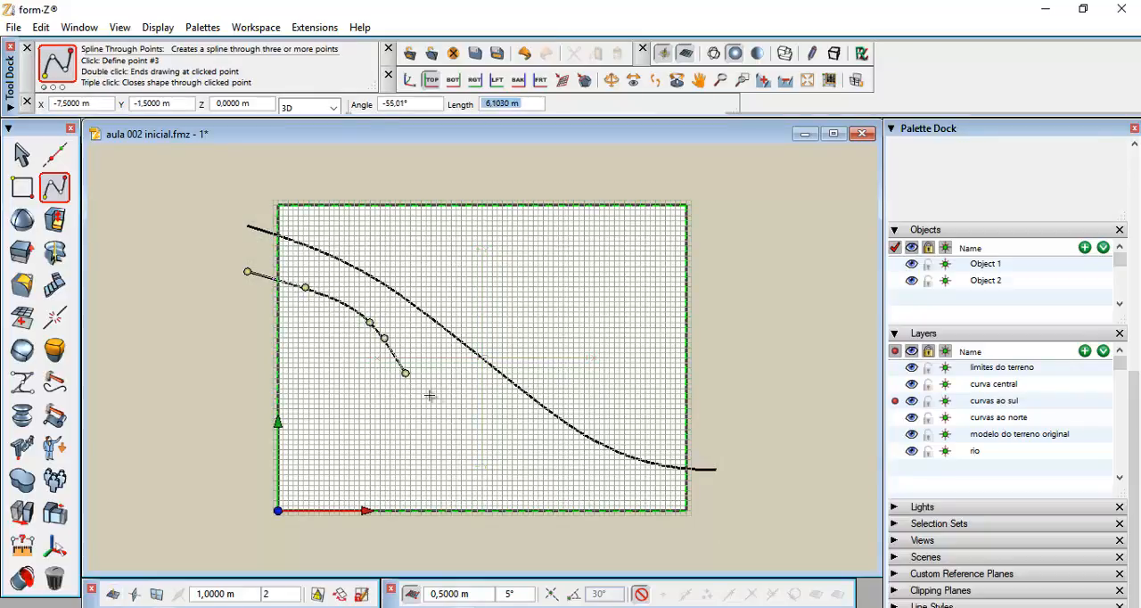
{"action": "left_click", "coordinate": [533, 455]}
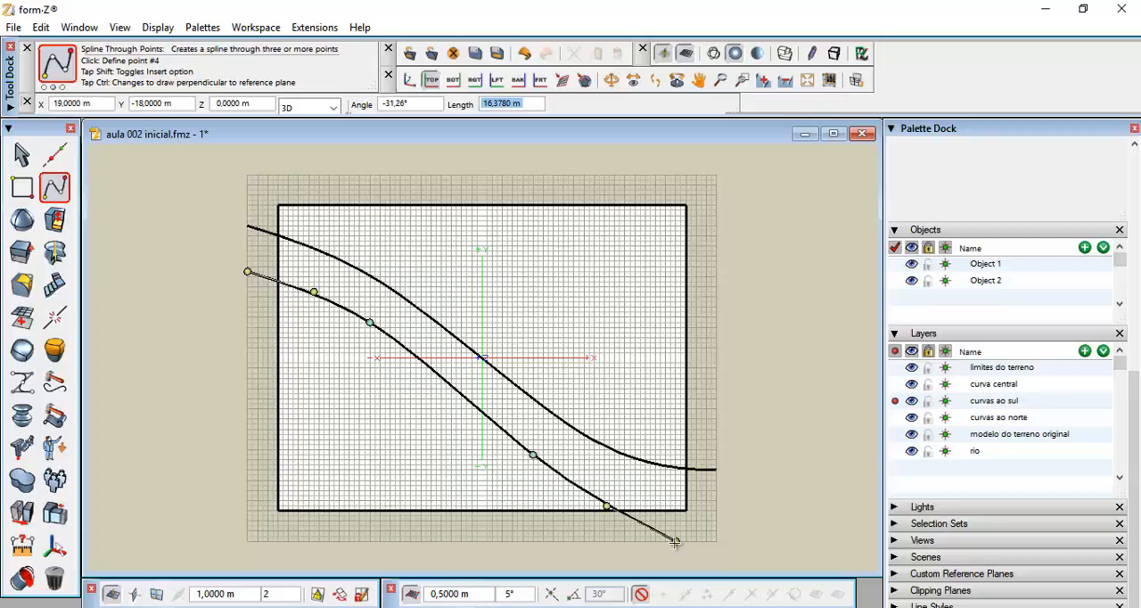
{"action": "left_click", "coordinate": [675, 541]}
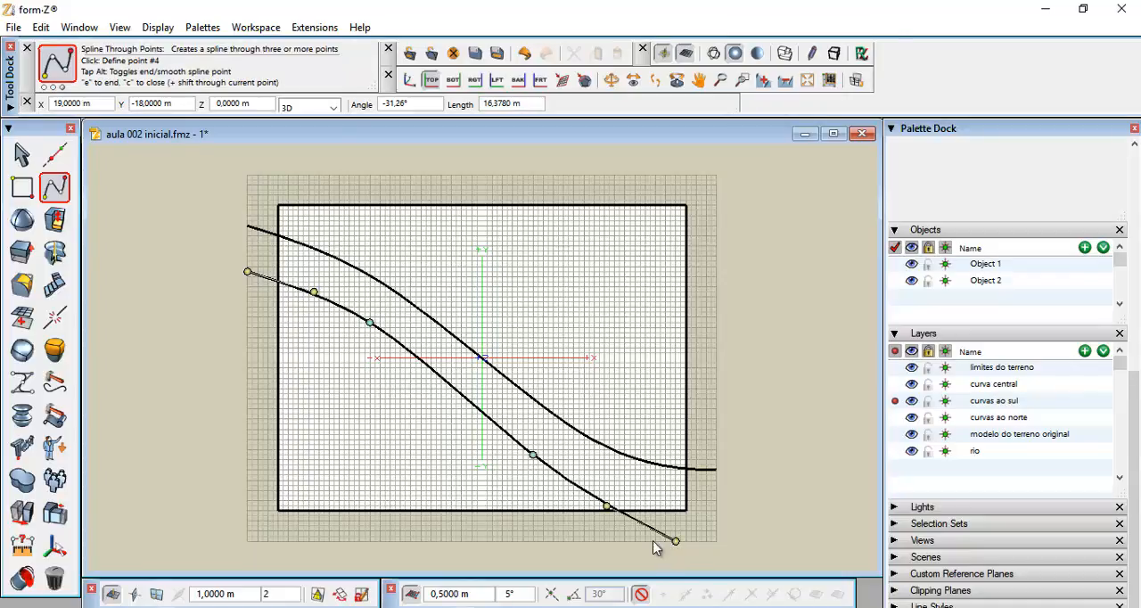
{"action": "key", "text": "Return"}
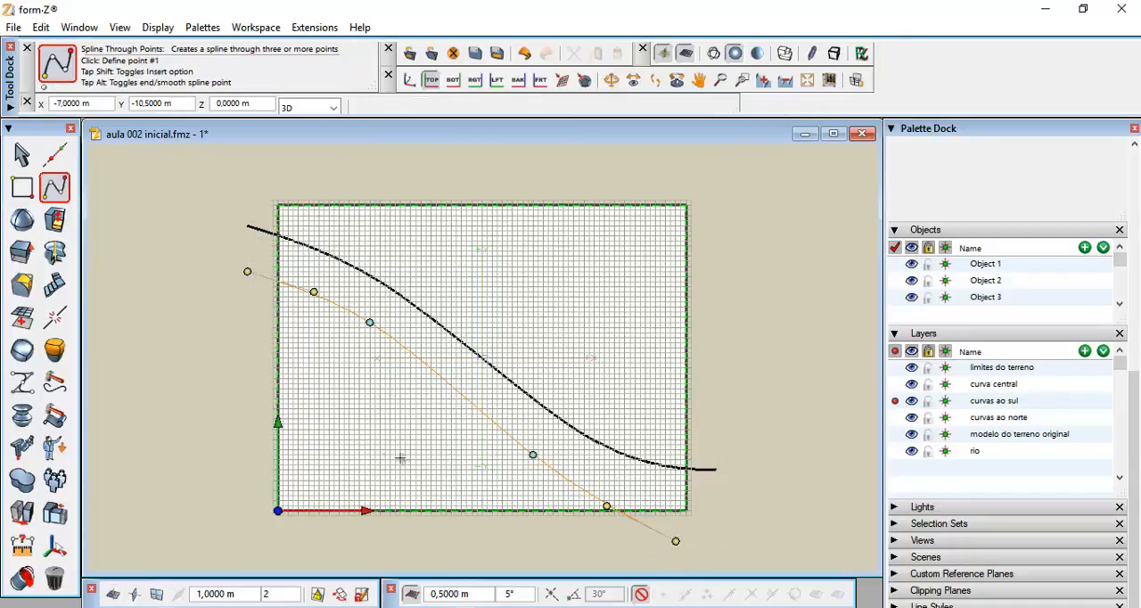
Draw a second southern contour spline from outside the left edge curving down below the lot's bottom edge
{"action": "left_click", "coordinate": [247, 323]}
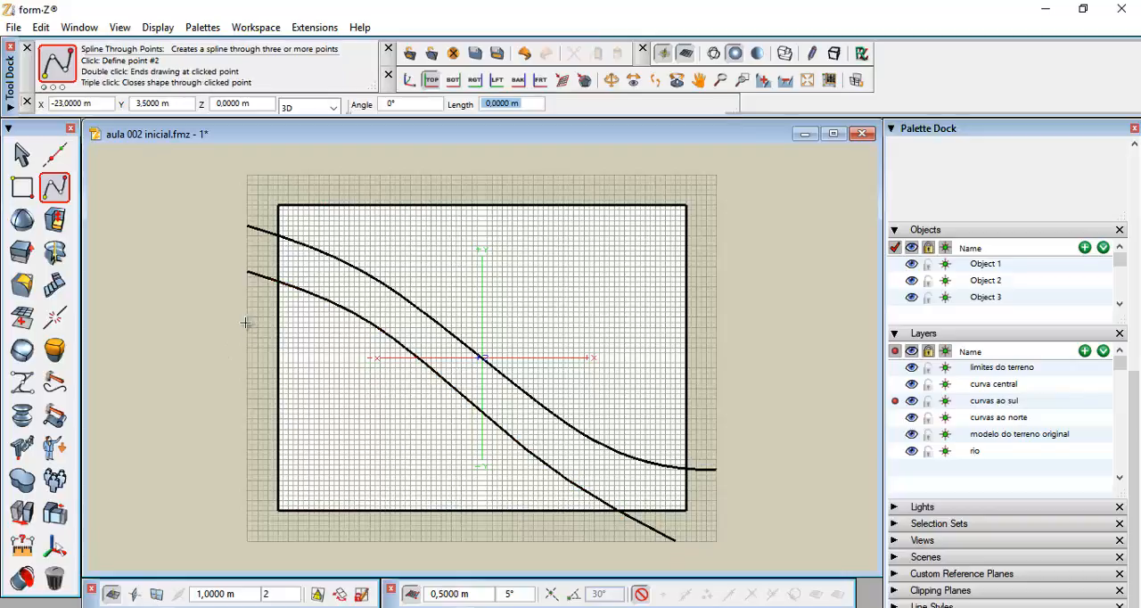
{"action": "left_click", "coordinate": [339, 357]}
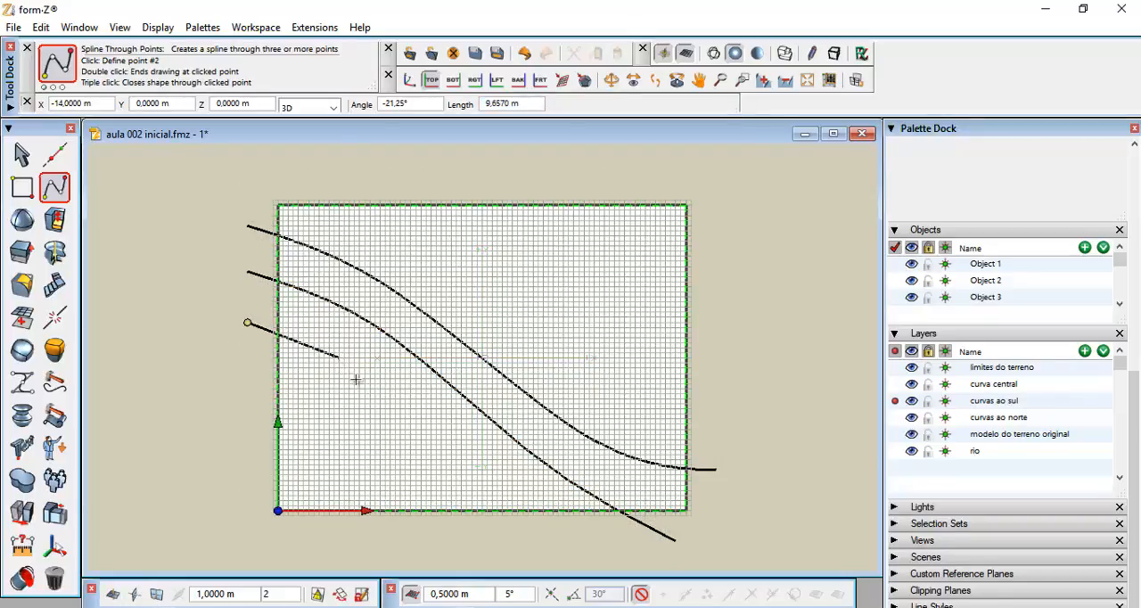
{"action": "left_click", "coordinate": [497, 481]}
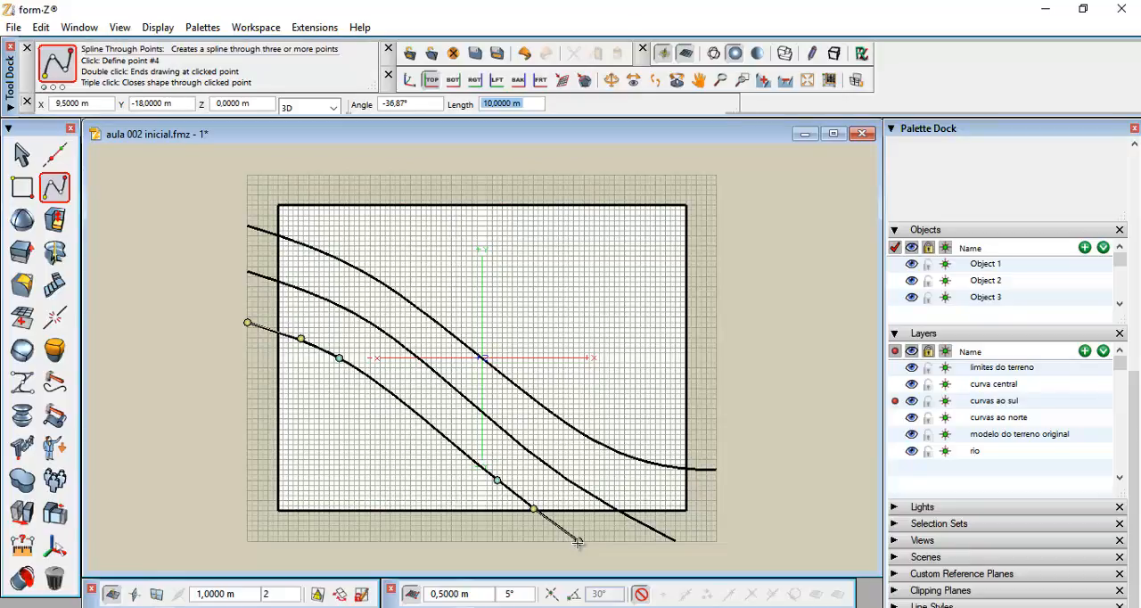
{"action": "double_click", "coordinate": [579, 541]}
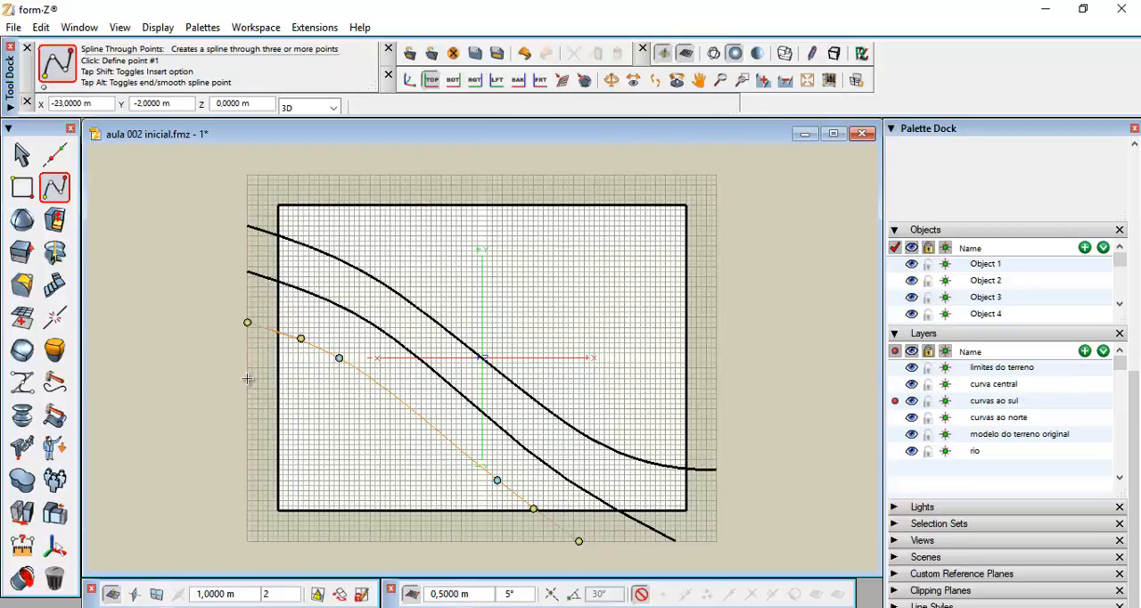
Draw a third southern contour spline below the second, from the left edge down past the bottom edge
{"action": "left_click", "coordinate": [247, 376]}
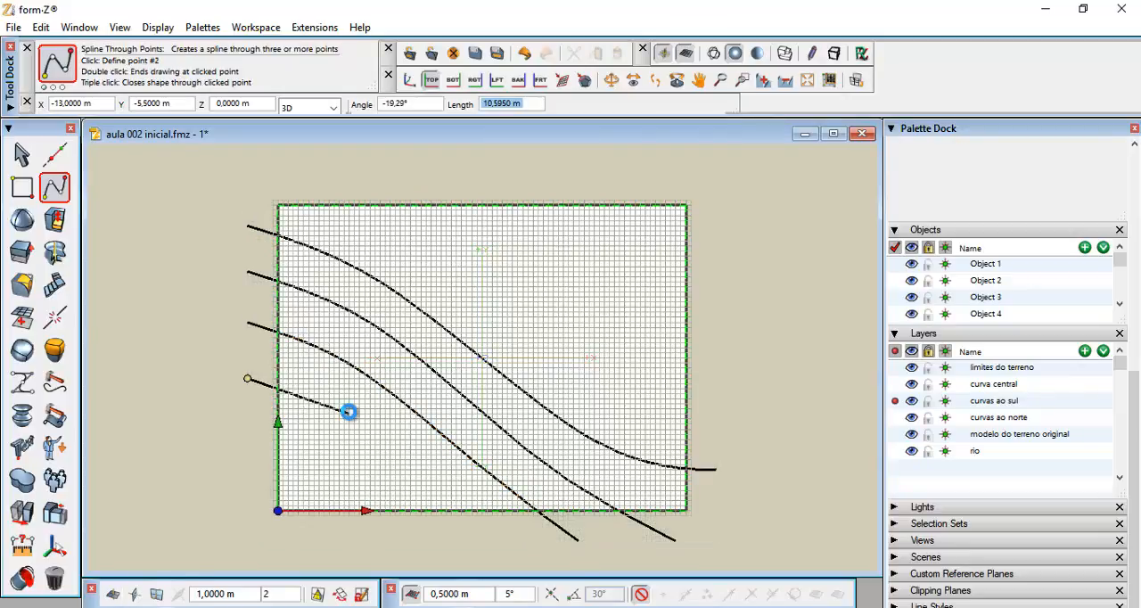
{"action": "left_click", "coordinate": [349, 413]}
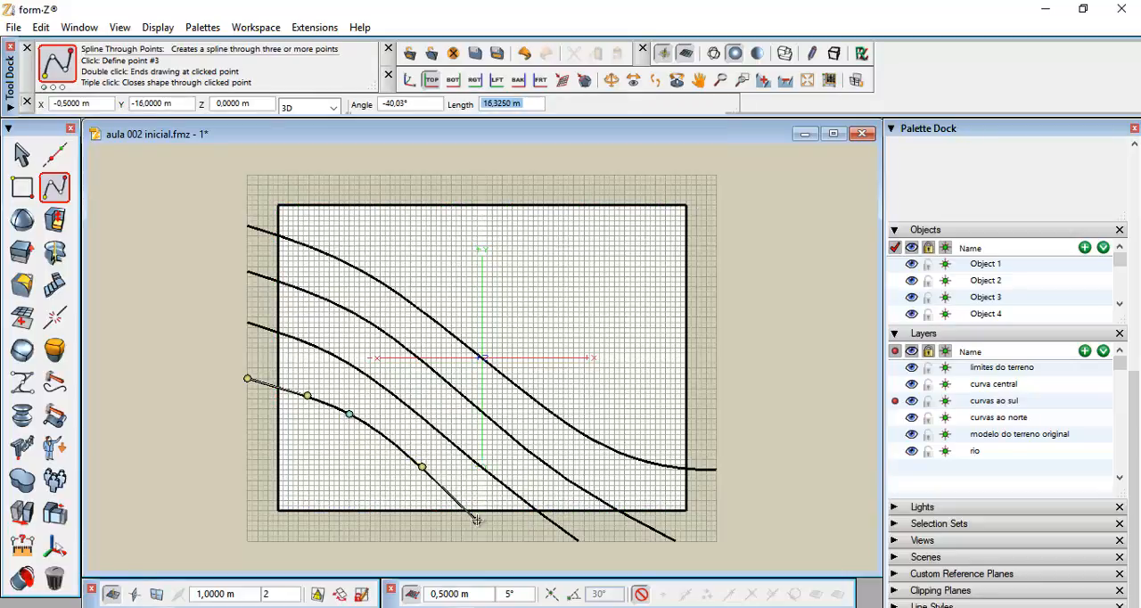
{"action": "left_click", "coordinate": [446, 486]}
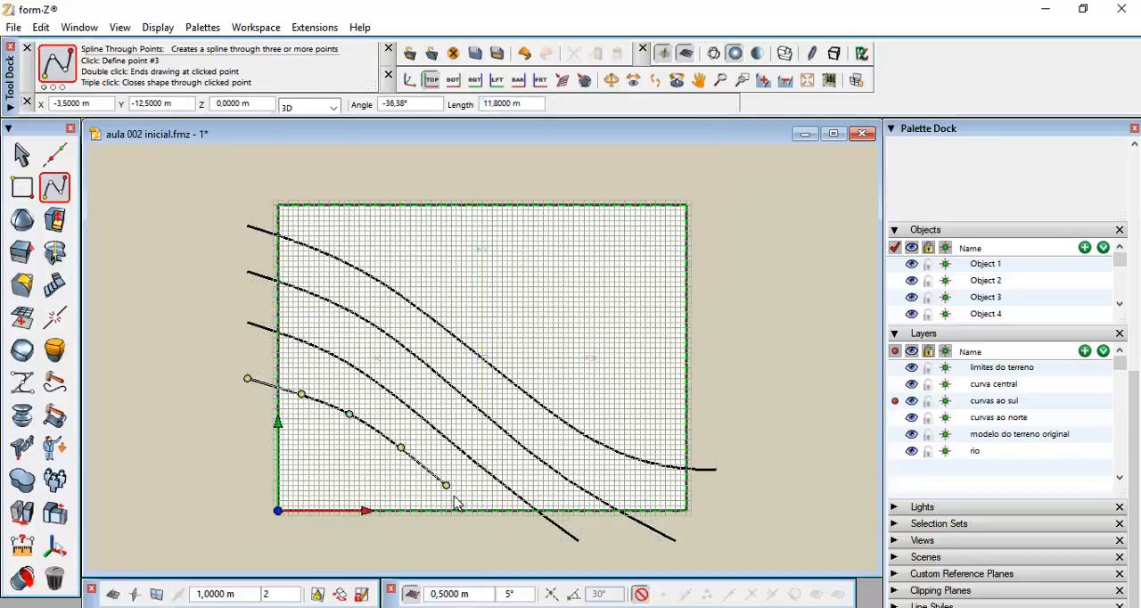
{"action": "double_click", "coordinate": [506, 541]}
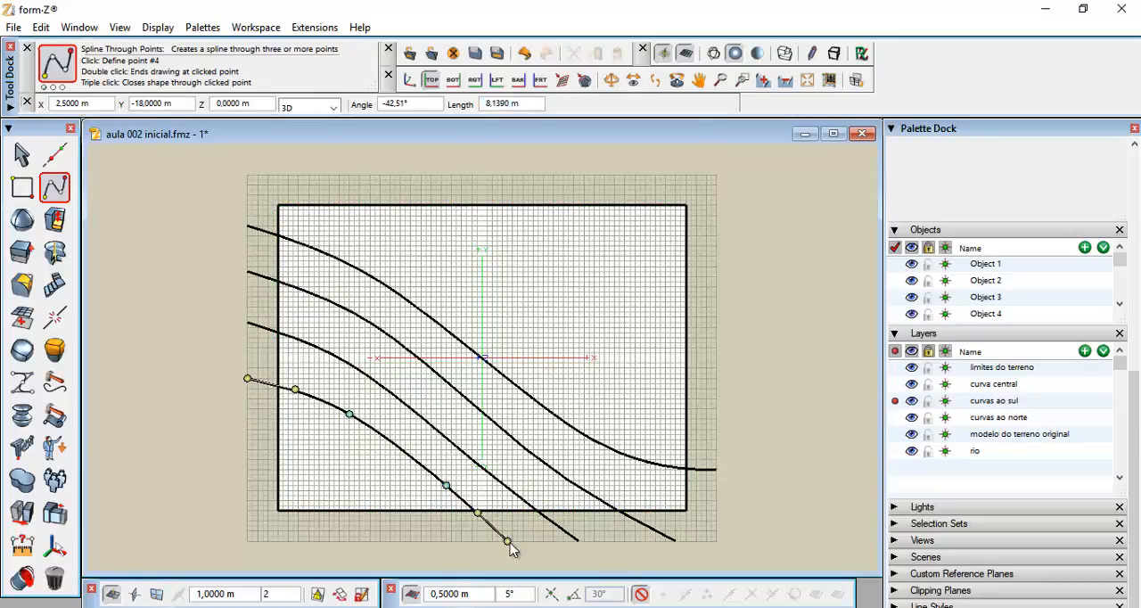
Draw a fourth southern contour spline, the lowest, from the left edge curving down below the lot
{"action": "left_click", "coordinate": [249, 430]}
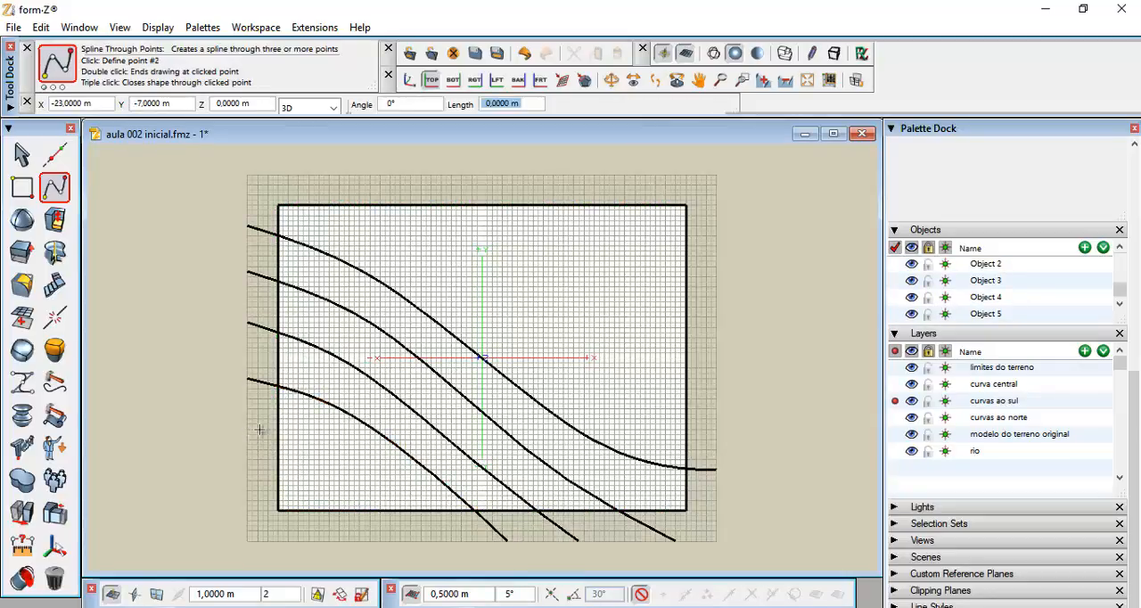
{"action": "left_click", "coordinate": [344, 460]}
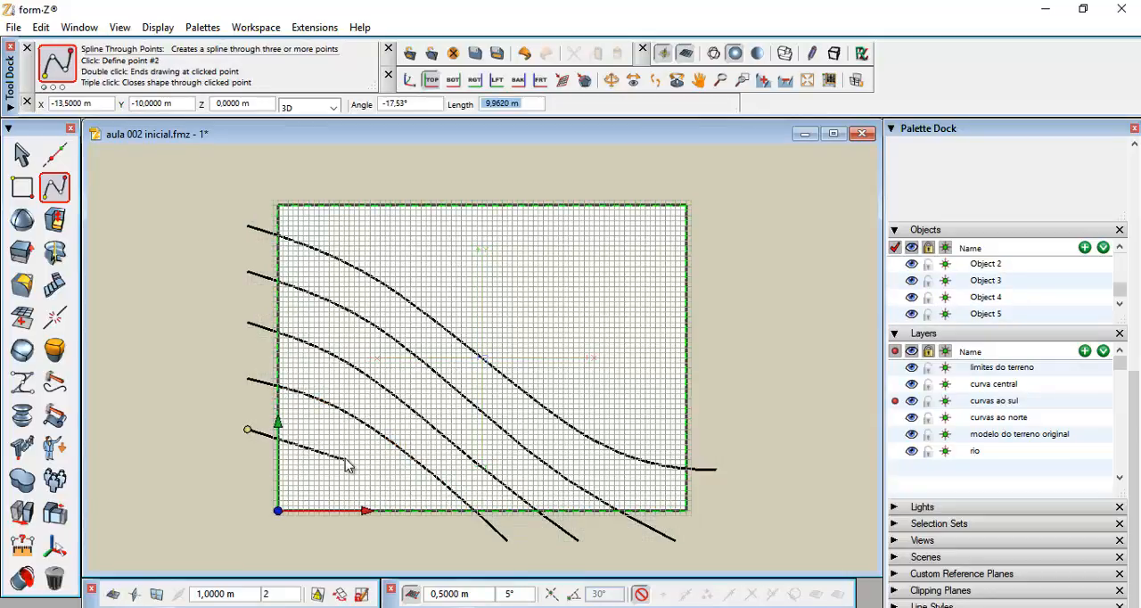
{"action": "left_click", "coordinate": [416, 496]}
{"action": "double_click", "coordinate": [452, 541]}
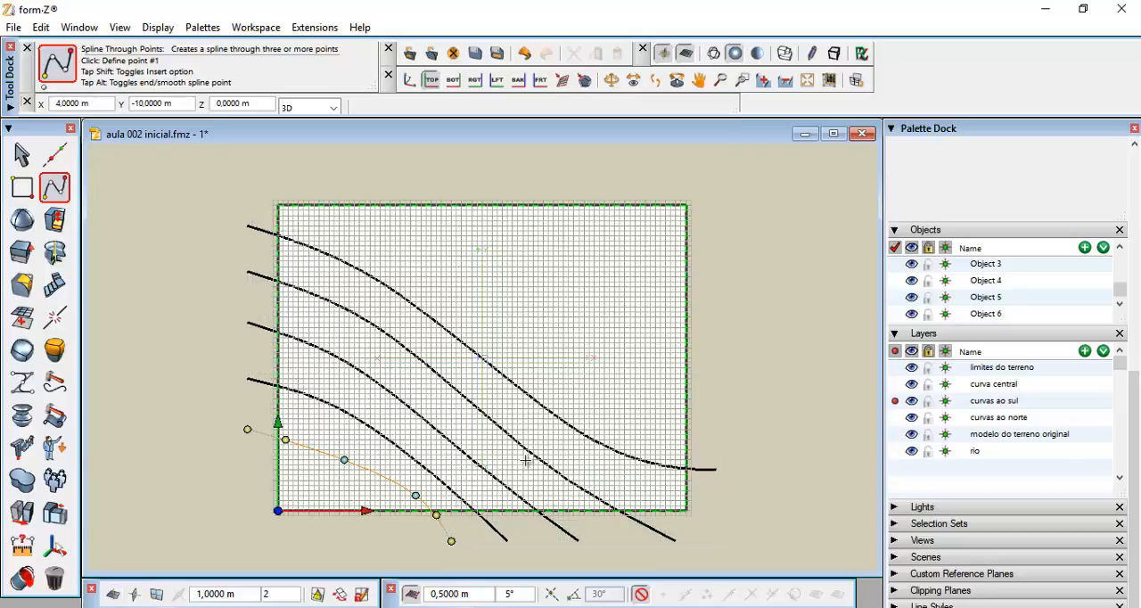
Reposition the interior and end points of the fourth southern spline to smooth its curve, then finish editing
{"action": "left_click", "coordinate": [343, 460]}
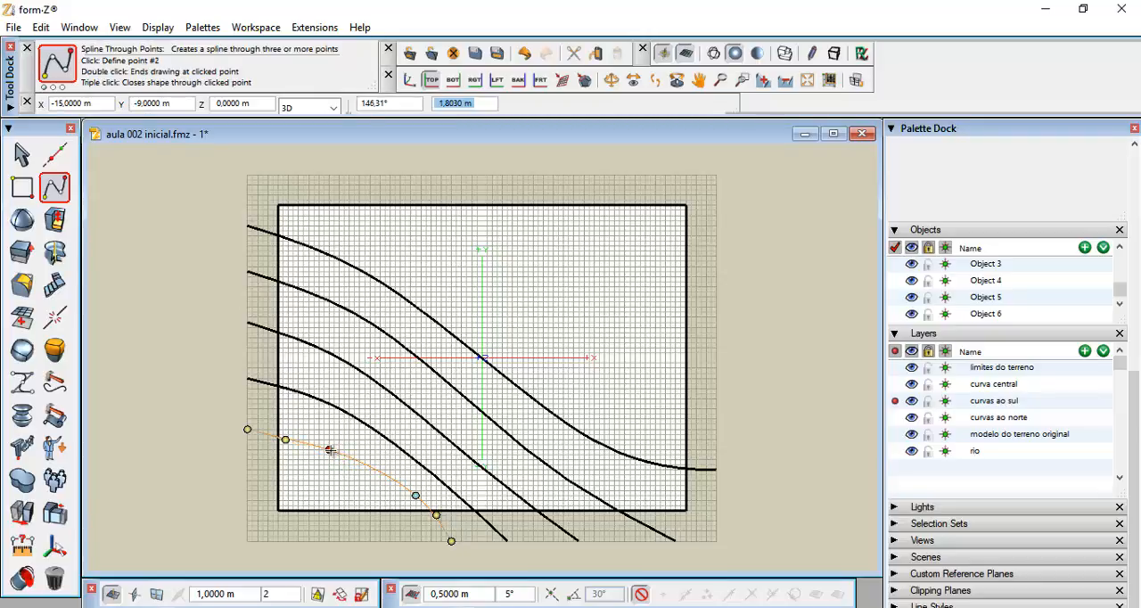
{"action": "left_click", "coordinate": [329, 449]}
{"action": "left_click", "coordinate": [415, 496]}
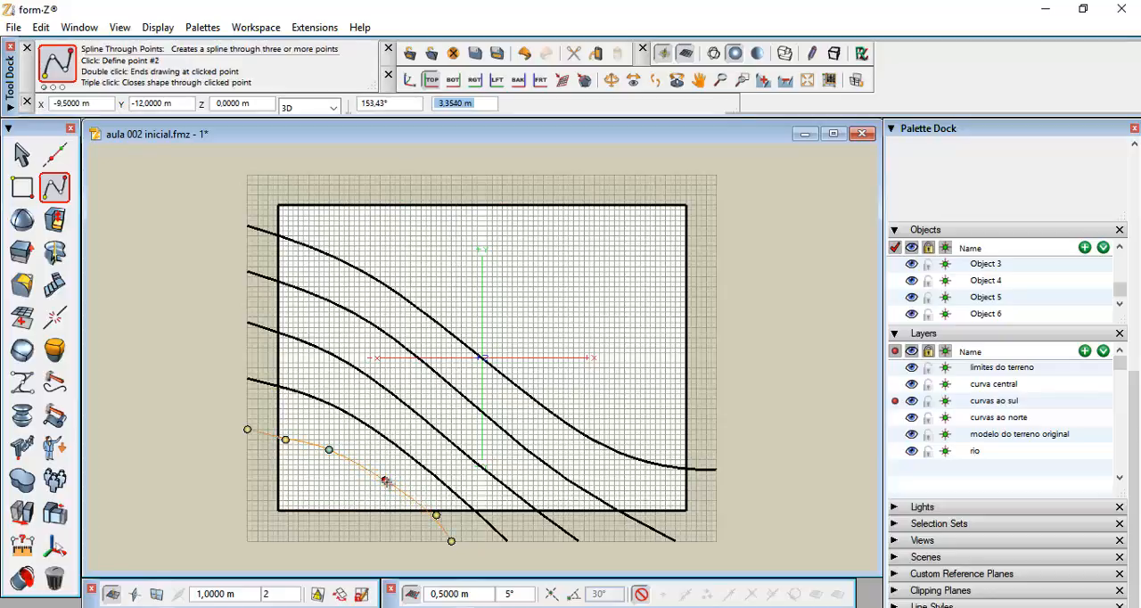
{"action": "double_click", "coordinate": [385, 483]}
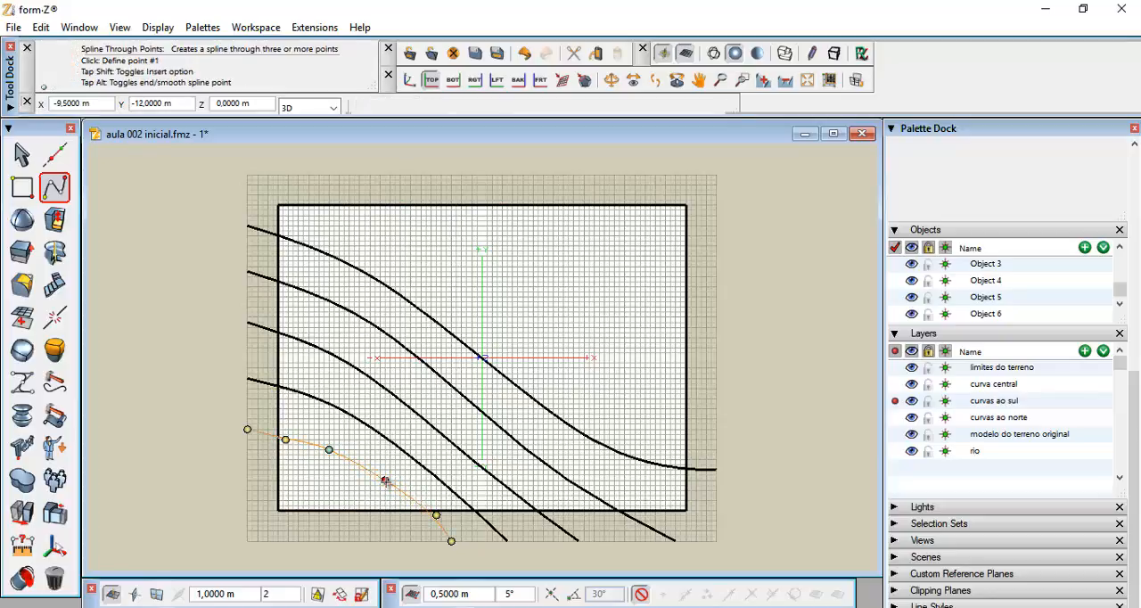
{"action": "left_click", "coordinate": [437, 516]}
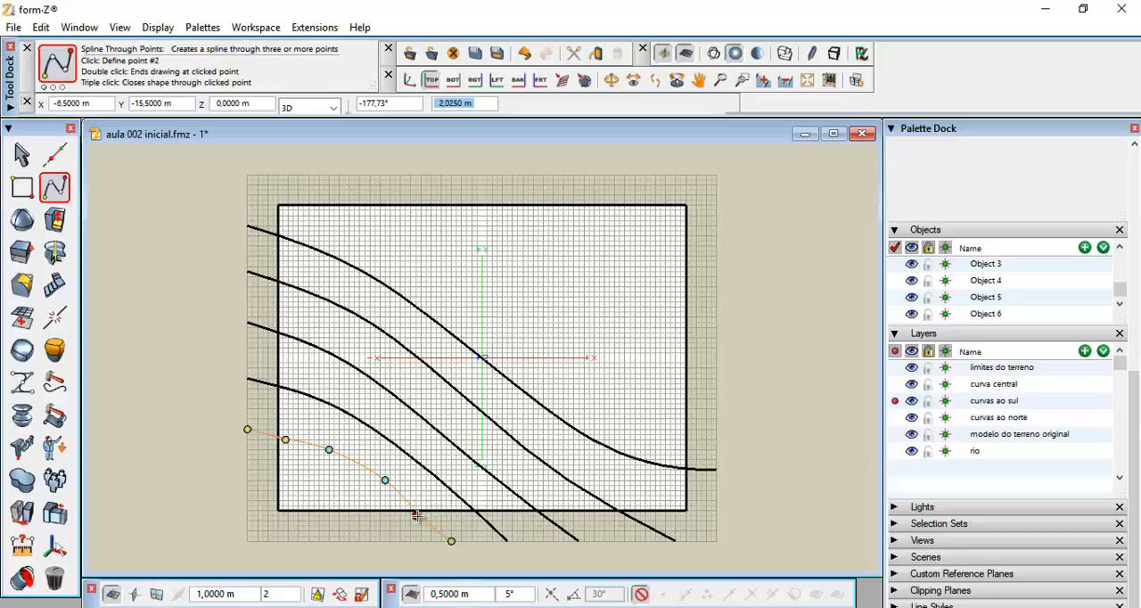
{"action": "left_click", "coordinate": [417, 515]}
{"action": "double_click", "coordinate": [426, 541]}
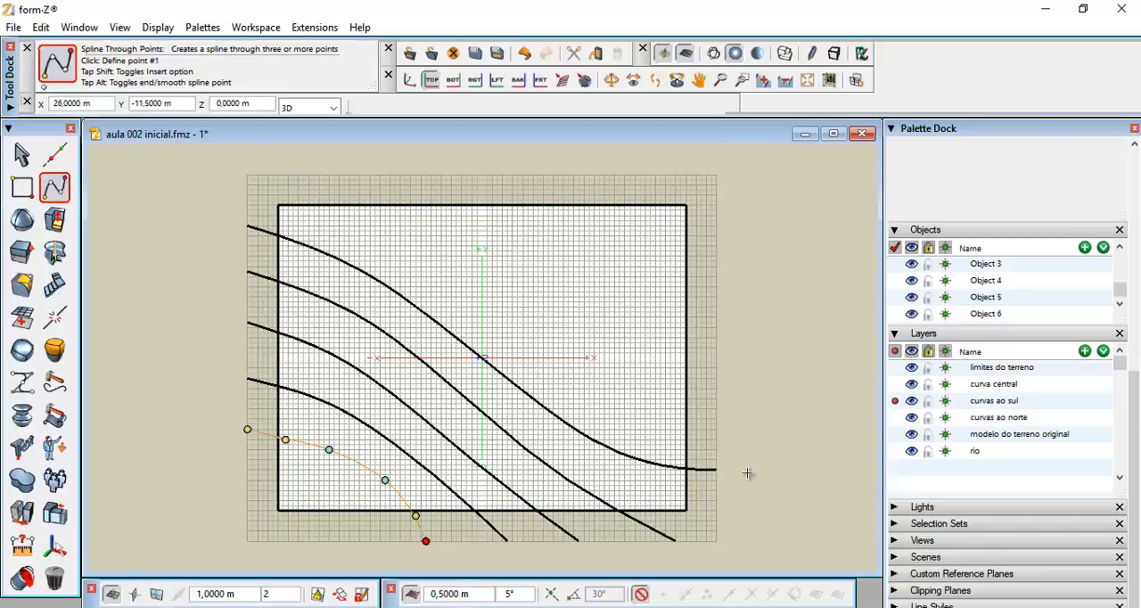
{"action": "key", "text": "Return"}
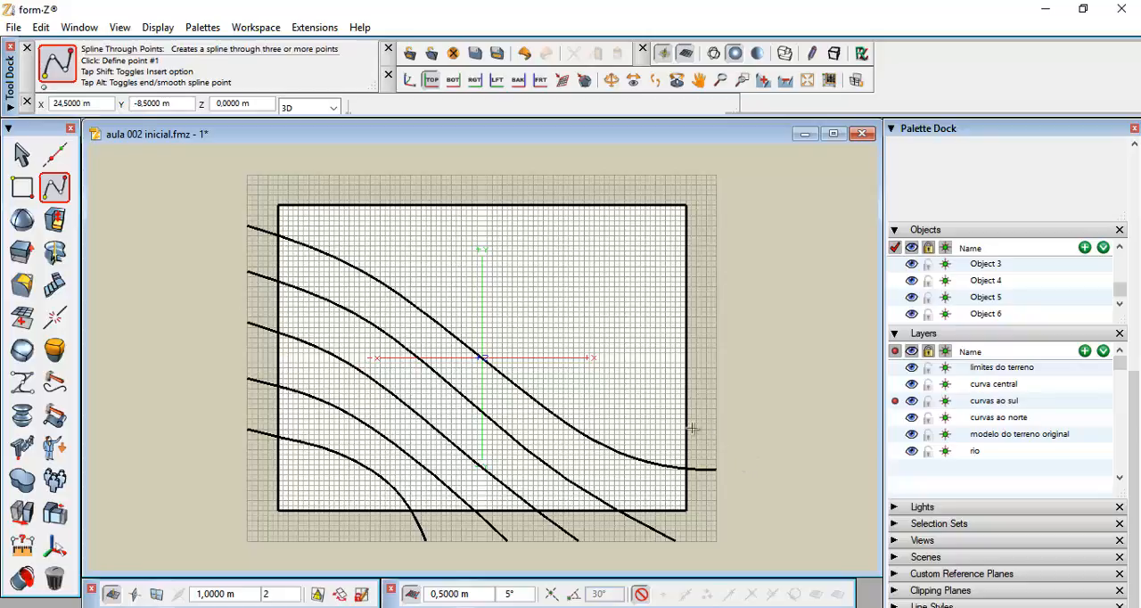
Show the control points of the third southern contour and move its lower middle point up and to the left
{"action": "left_click", "coordinate": [25, 155]}
{"action": "left_click", "coordinate": [49, 190]}
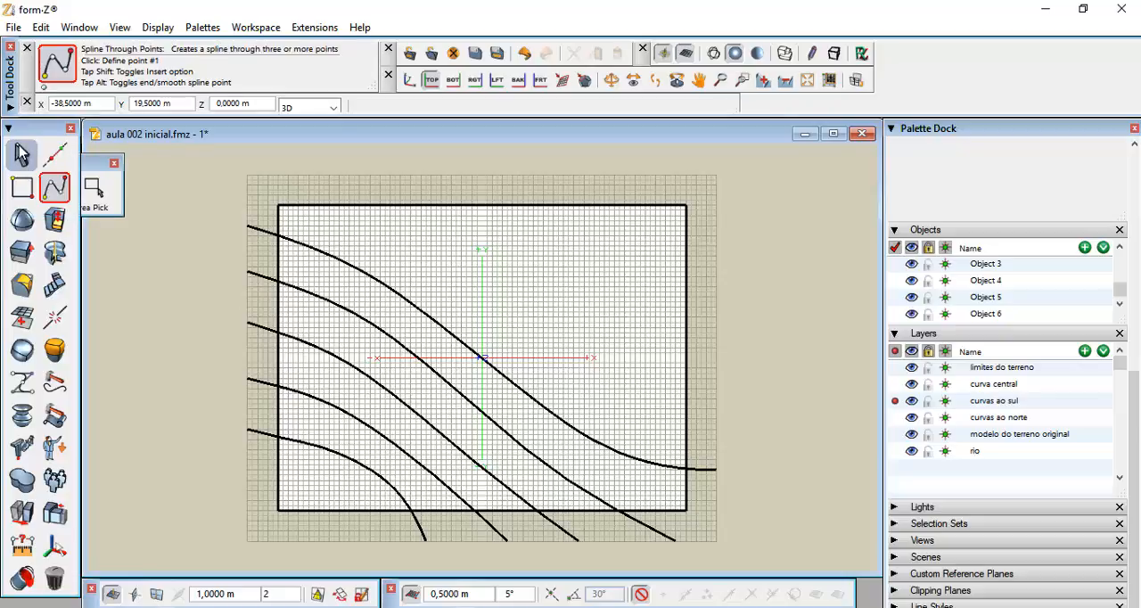
{"action": "key", "text": "Tab"}
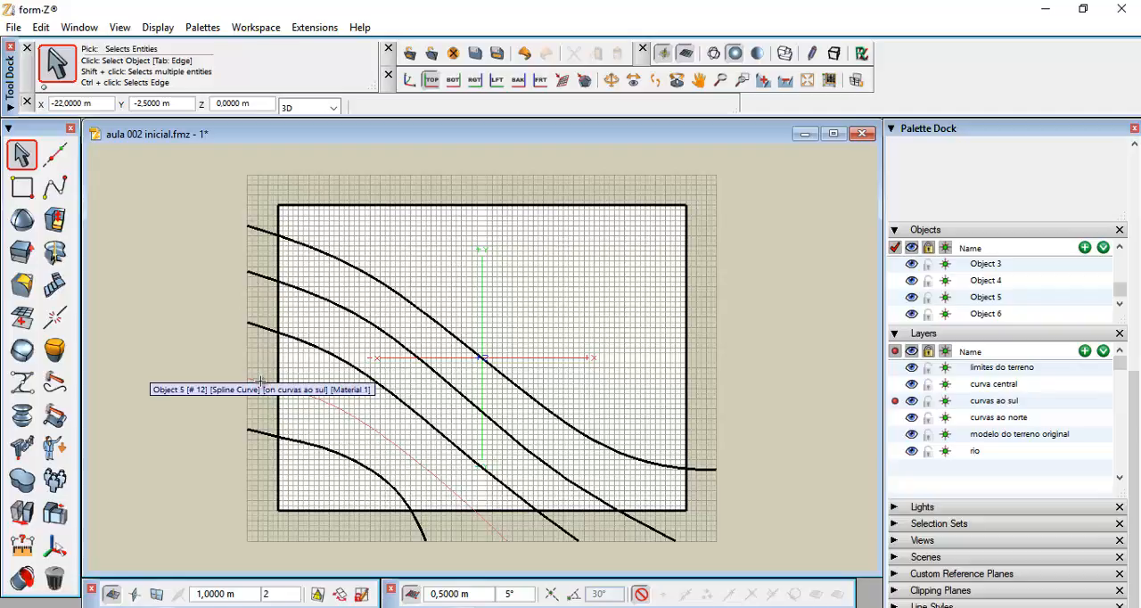
{"action": "right_click", "coordinate": [260, 381]}
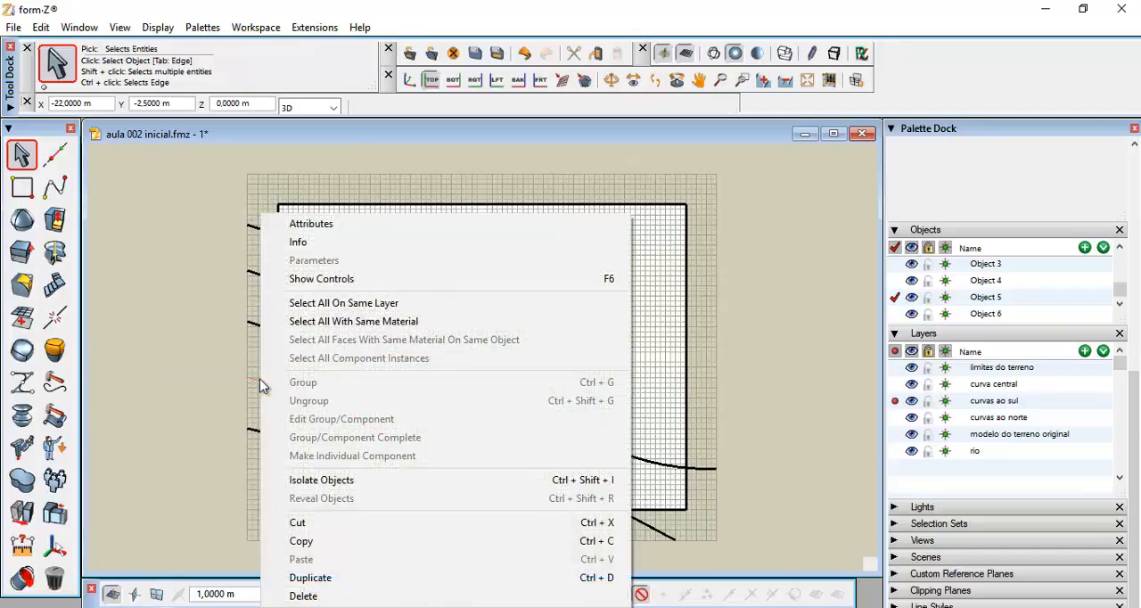
{"action": "left_click", "coordinate": [296, 279]}
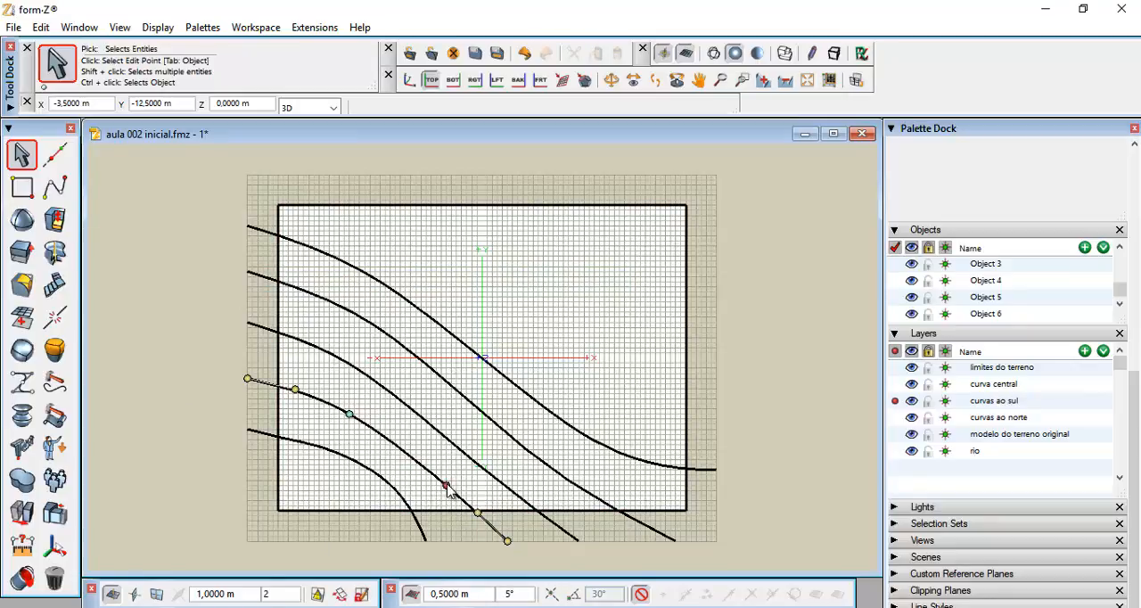
{"action": "left_click_drag", "start_coordinate": [446, 485], "coordinate": [410, 454]}
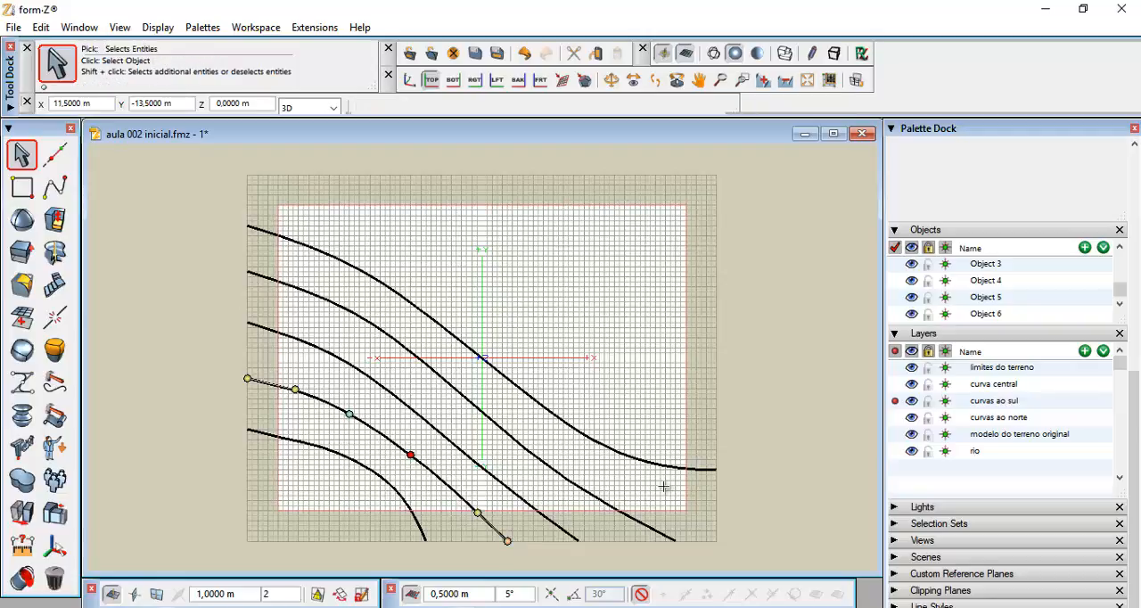
Turn off the control point display for the third southern contour
{"action": "left_click", "coordinate": [766, 427]}
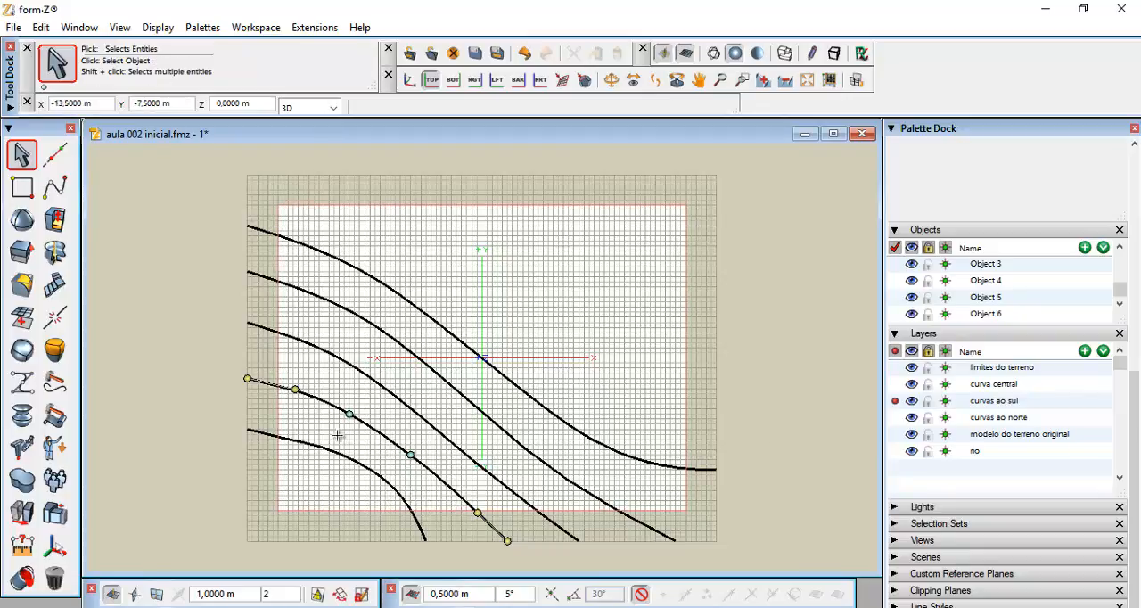
{"action": "right_click", "coordinate": [264, 391]}
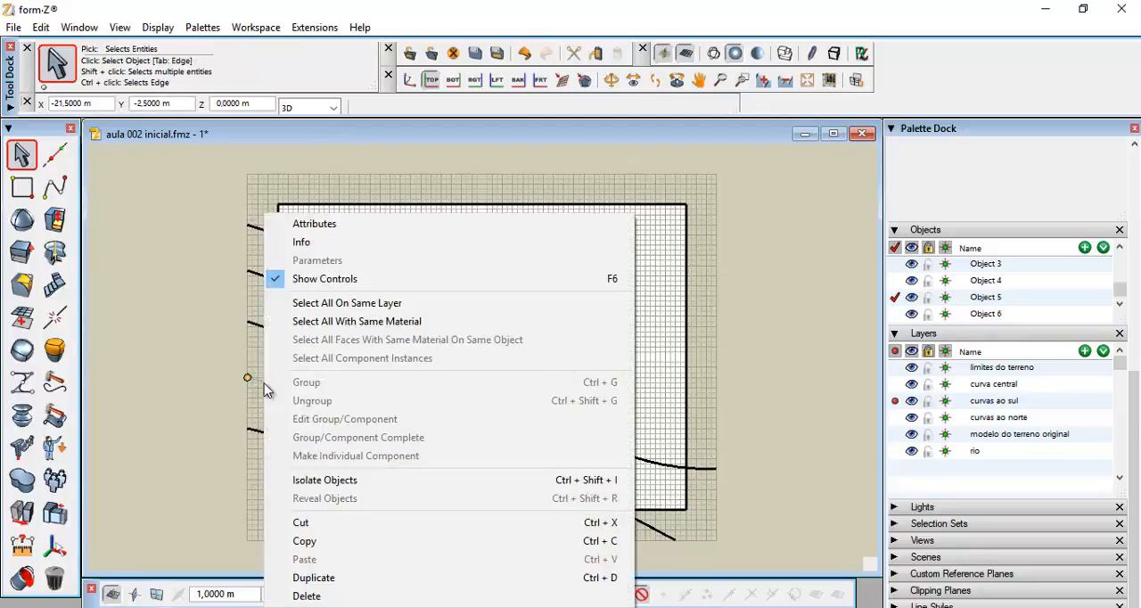
{"action": "left_click", "coordinate": [298, 279]}
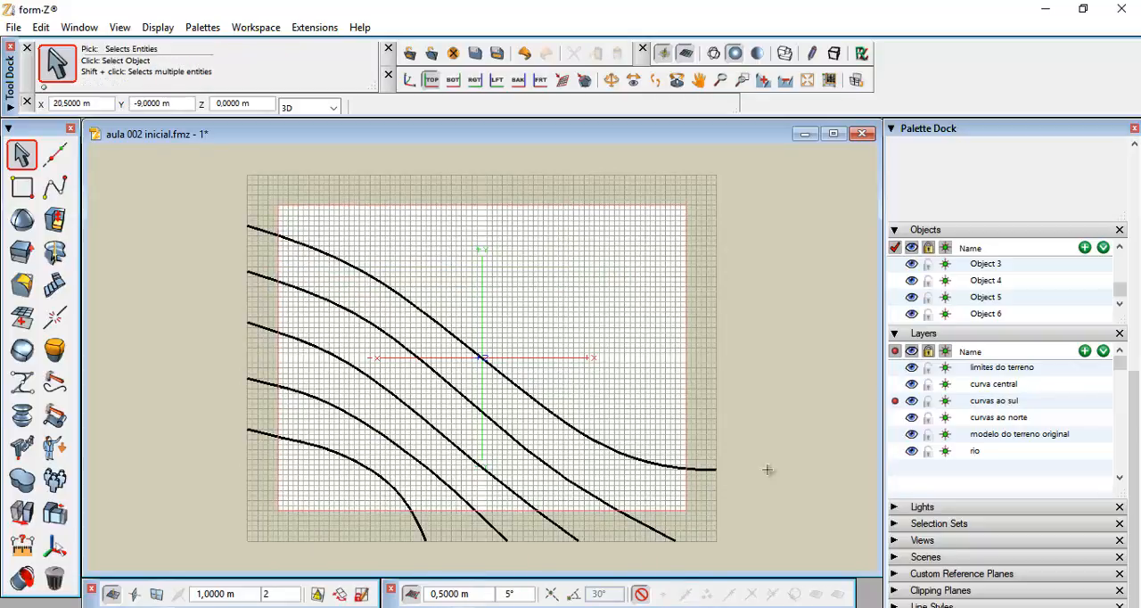
Make "curvas ao norte" the active layer and browse the reference images curvas1, curvas2 and curvas3 in Photos
{"action": "left_click", "coordinate": [896, 417]}
{"action": "left_click", "coordinate": [739, 513]}
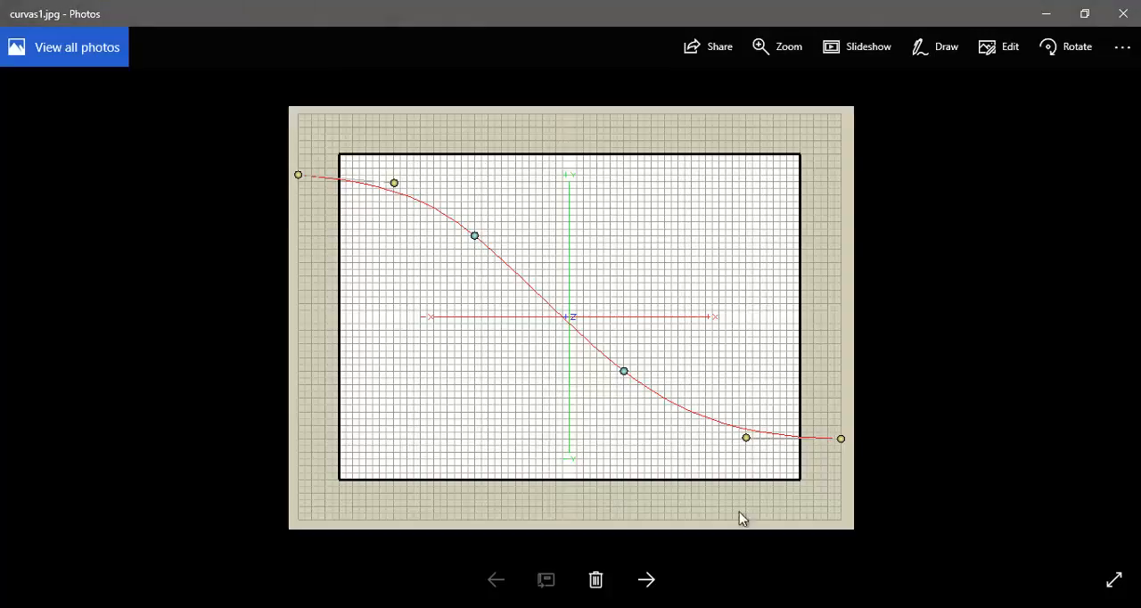
{"action": "left_click", "coordinate": [651, 588]}
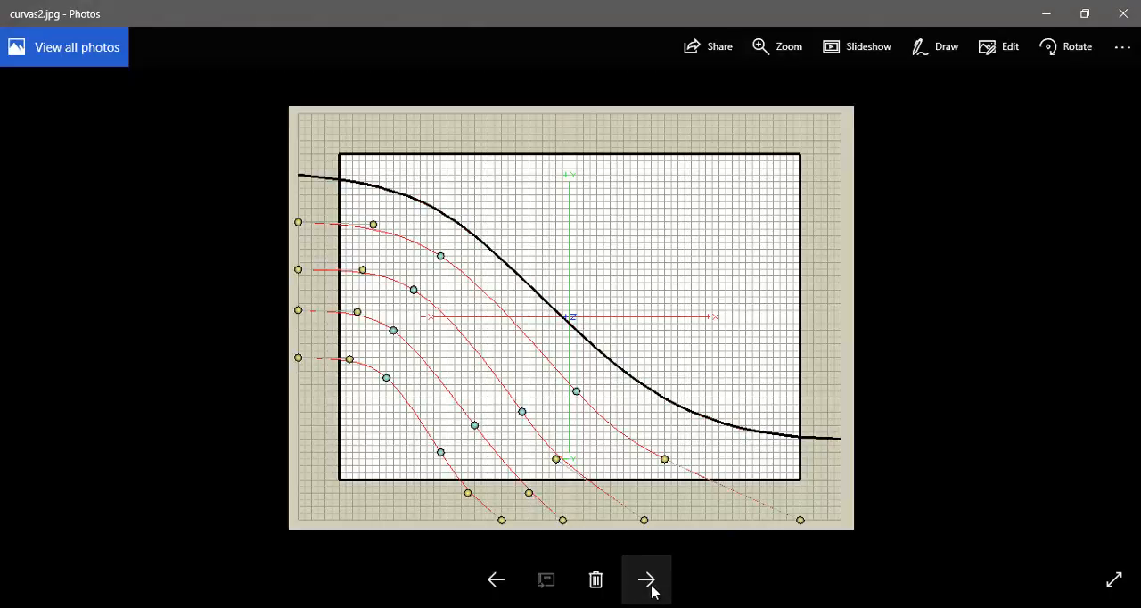
{"action": "left_click", "coordinate": [648, 581]}
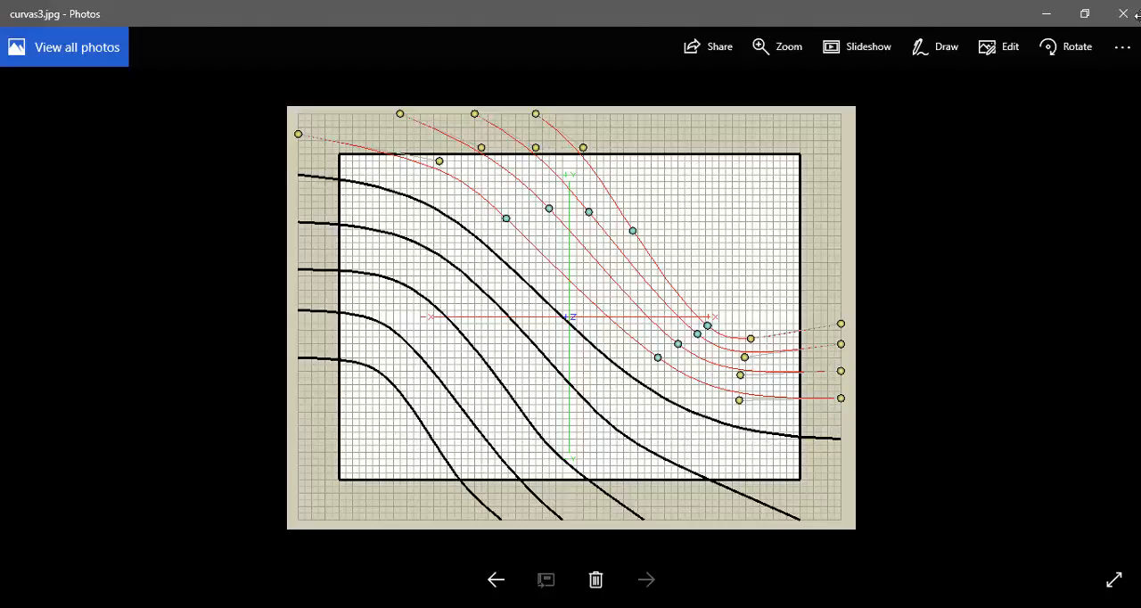
Return to the model and trace the first northern contour as a spline through points, from beyond the lot's upper-left corner to past its right edge
{"action": "left_click", "coordinate": [1045, 16]}
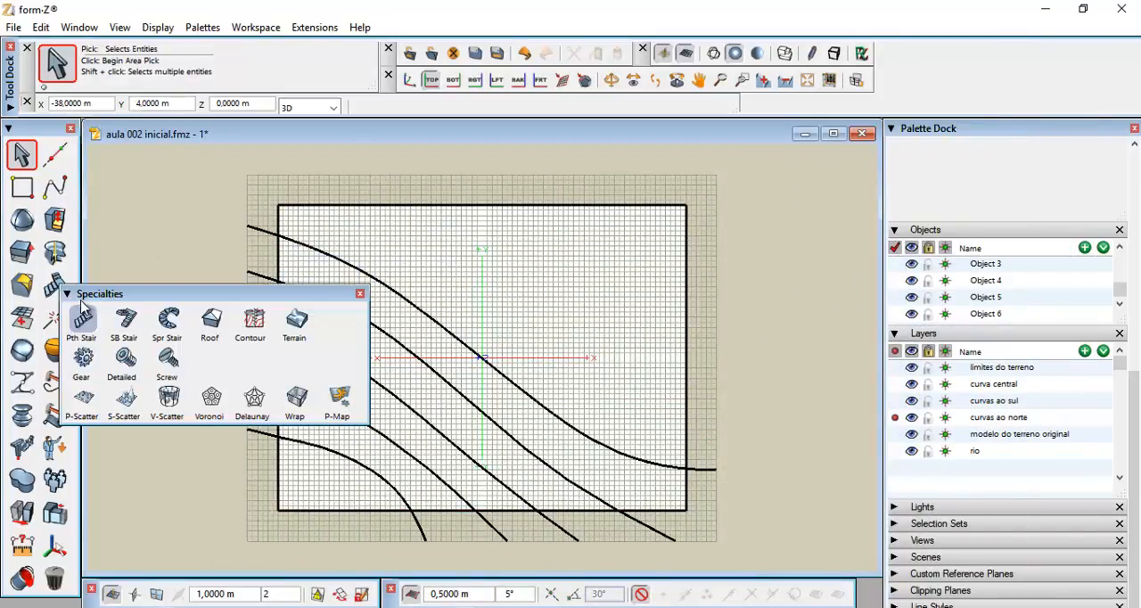
{"action": "left_click", "coordinate": [54, 191]}
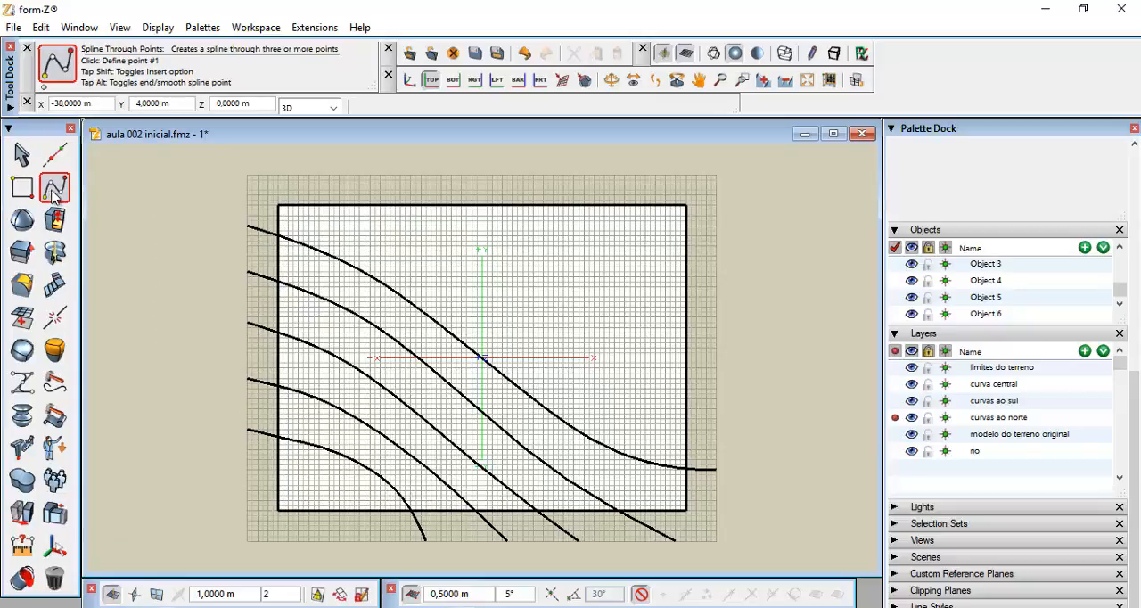
{"action": "left_click_drag", "start_coordinate": [1137, 460], "coordinate": [1134, 272]}
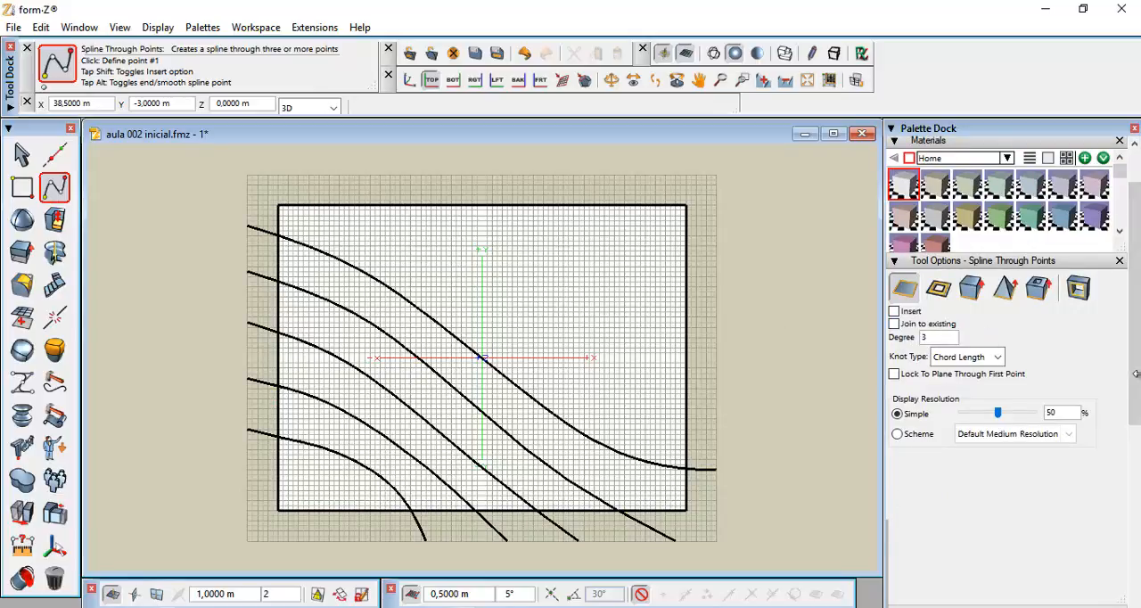
{"action": "scroll", "coordinate": [1136, 379], "scroll_direction": "up", "scroll_amount": 1}
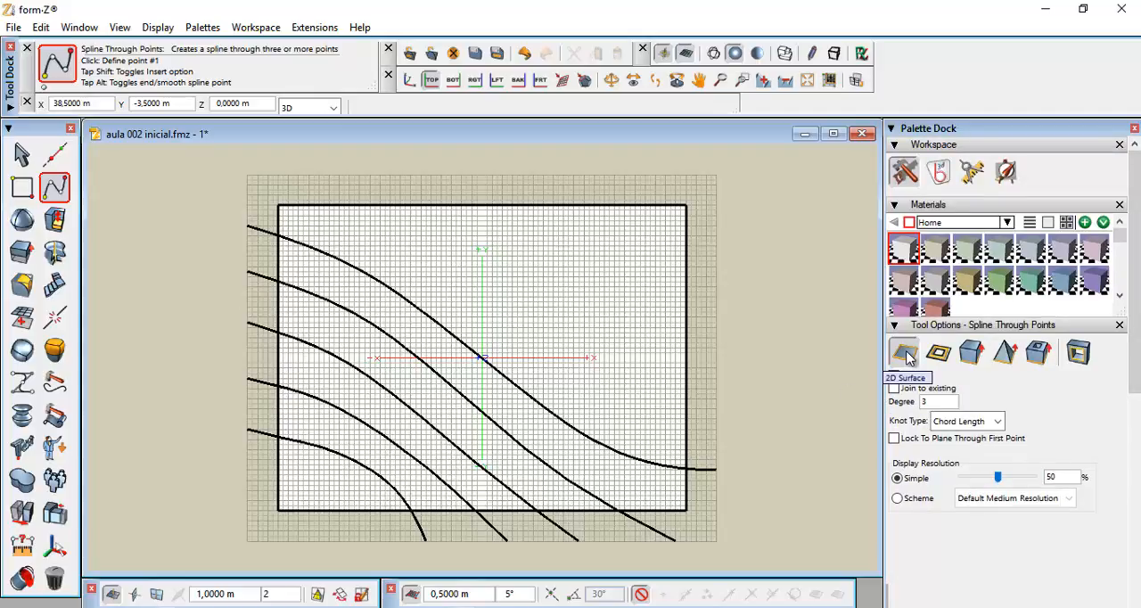
{"action": "left_click", "coordinate": [247, 191]}
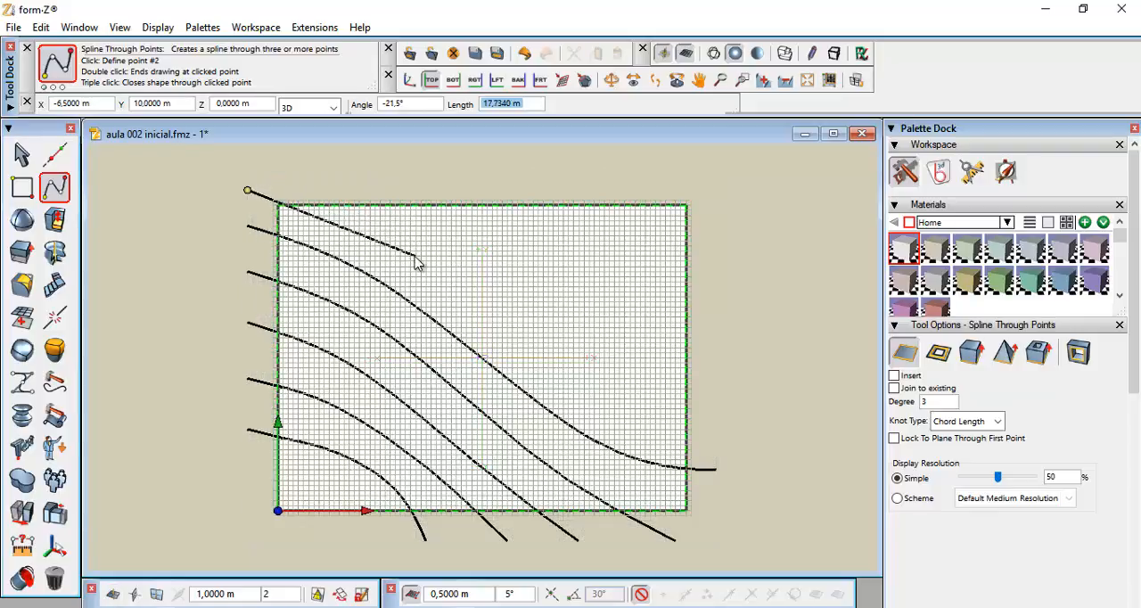
{"action": "left_click", "coordinate": [416, 257]}
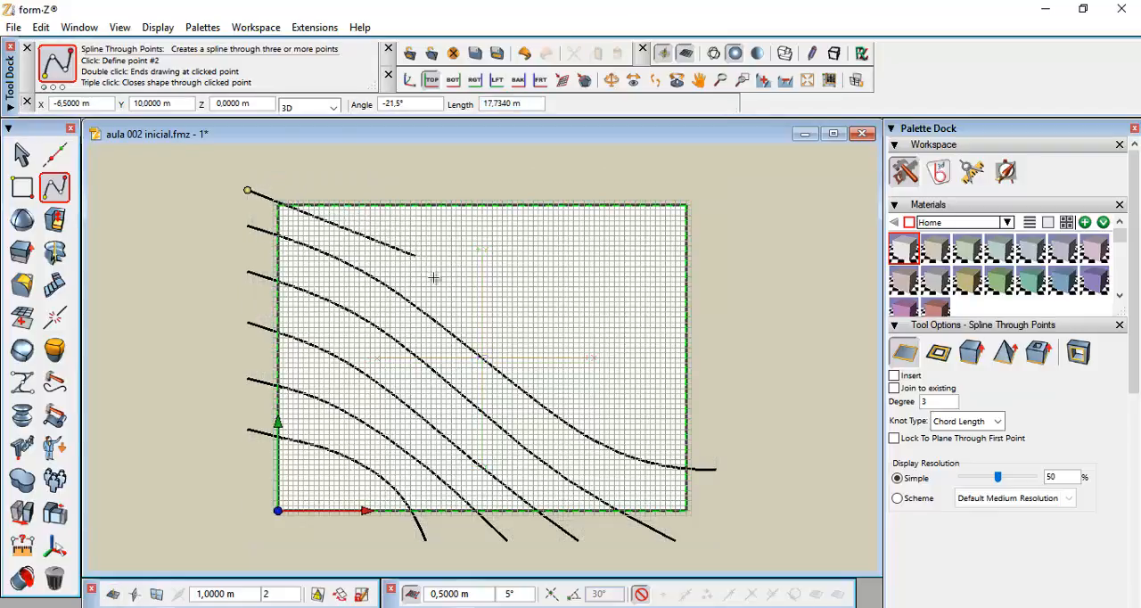
{"action": "left_click", "coordinate": [593, 403]}
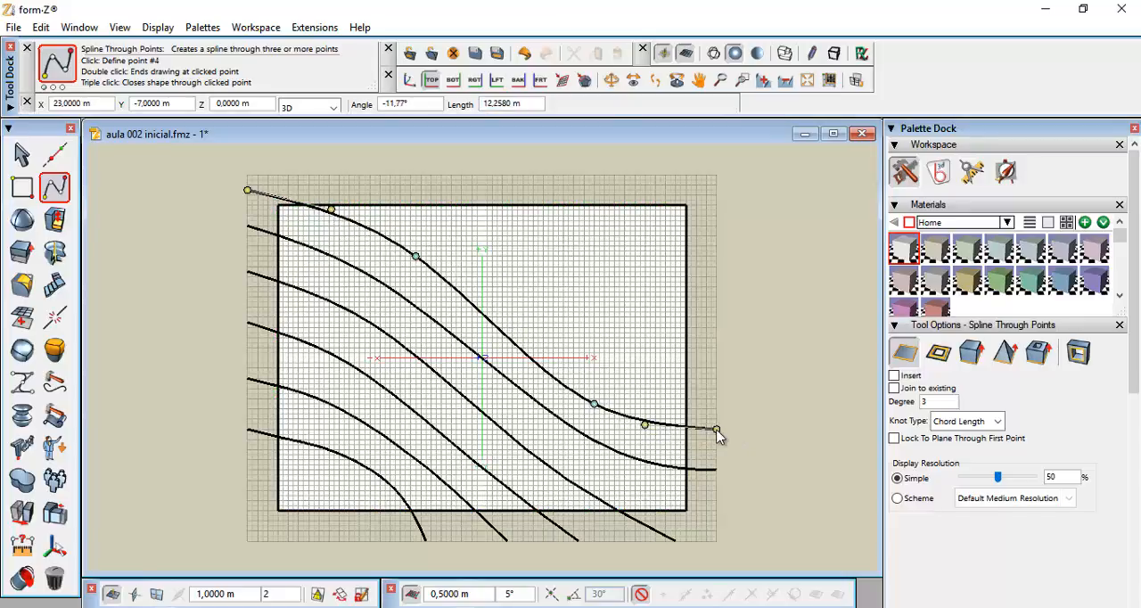
{"action": "double_click", "coordinate": [718, 430]}
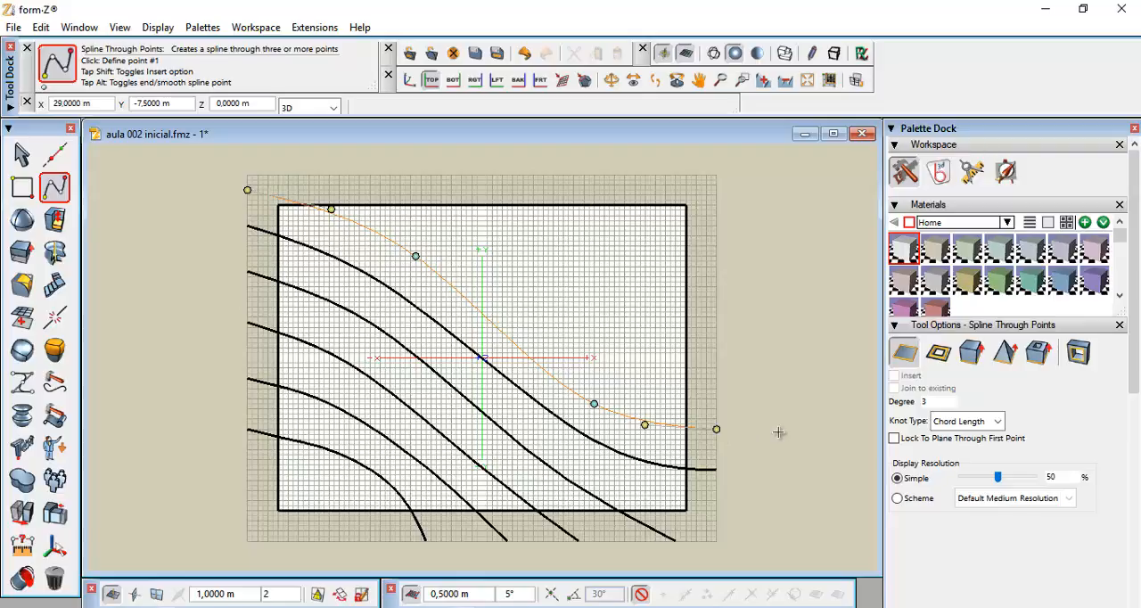
Trace the second northern contour as a spline through points, from above the lot's top edge to past its right edge
{"action": "left_click", "coordinate": [346, 173]}
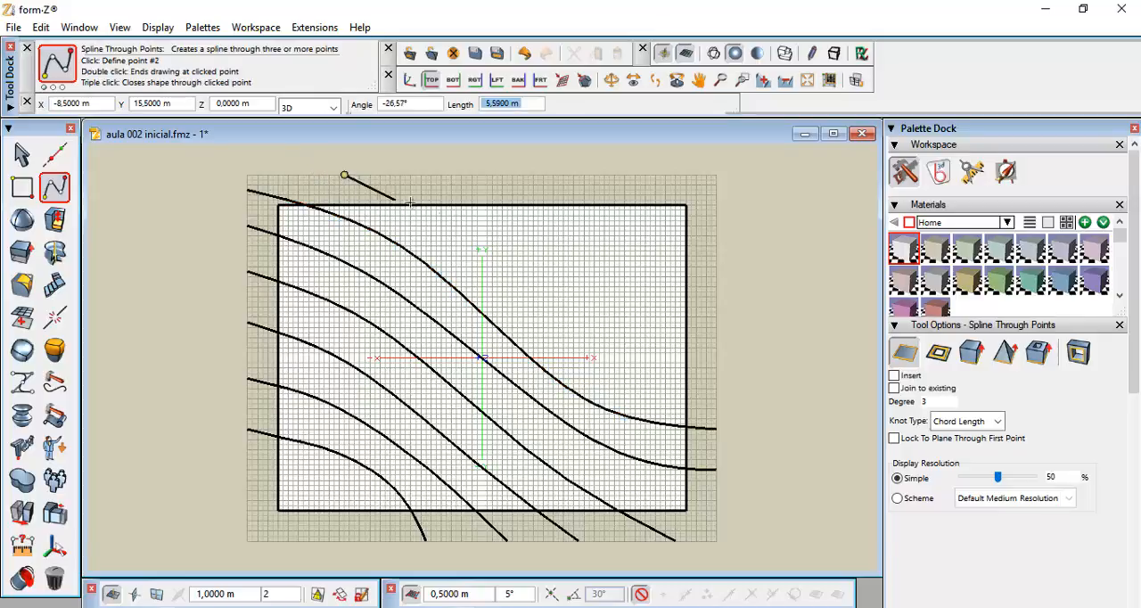
{"action": "left_click", "coordinate": [457, 246]}
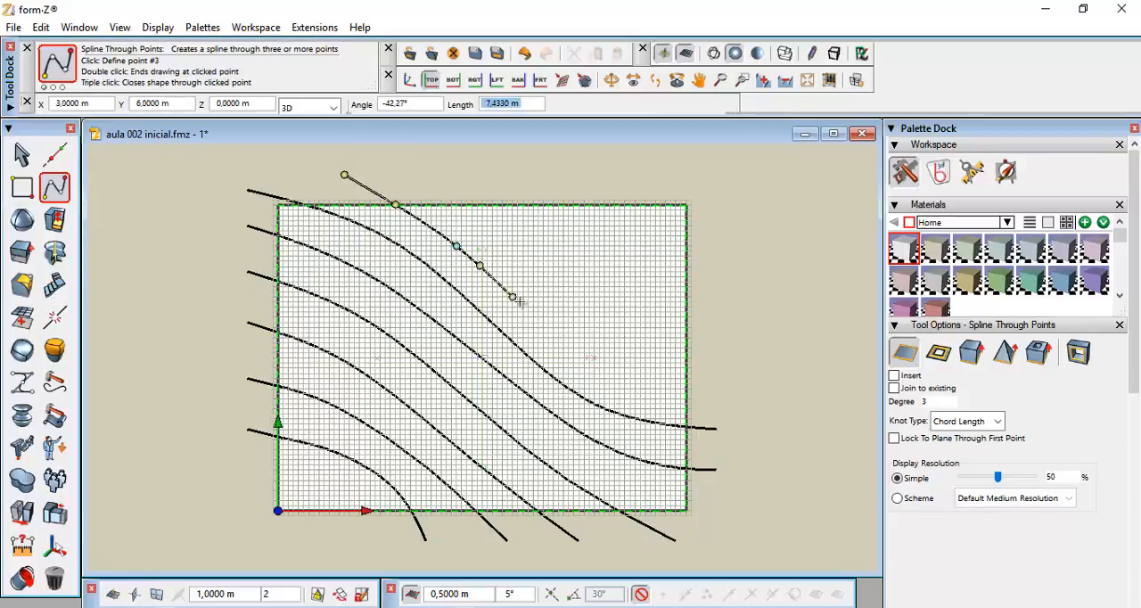
{"action": "left_click", "coordinate": [564, 363]}
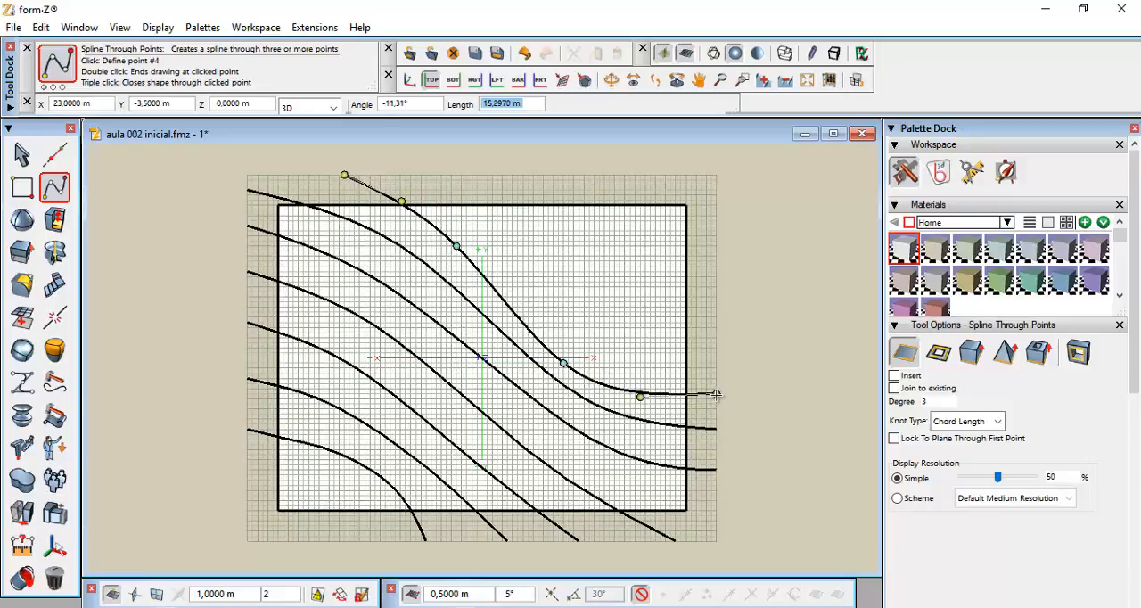
{"action": "double_click", "coordinate": [717, 395]}
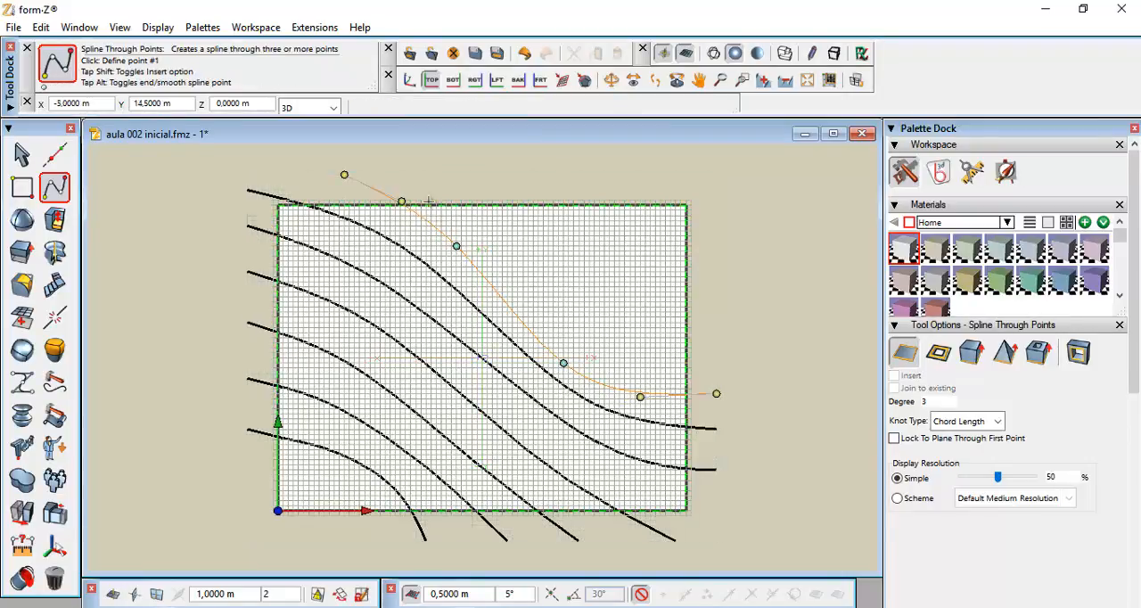
Trace the third northern contour as a spline through points, from above the lot's top edge to past its right edge
{"action": "left_click", "coordinate": [416, 170]}
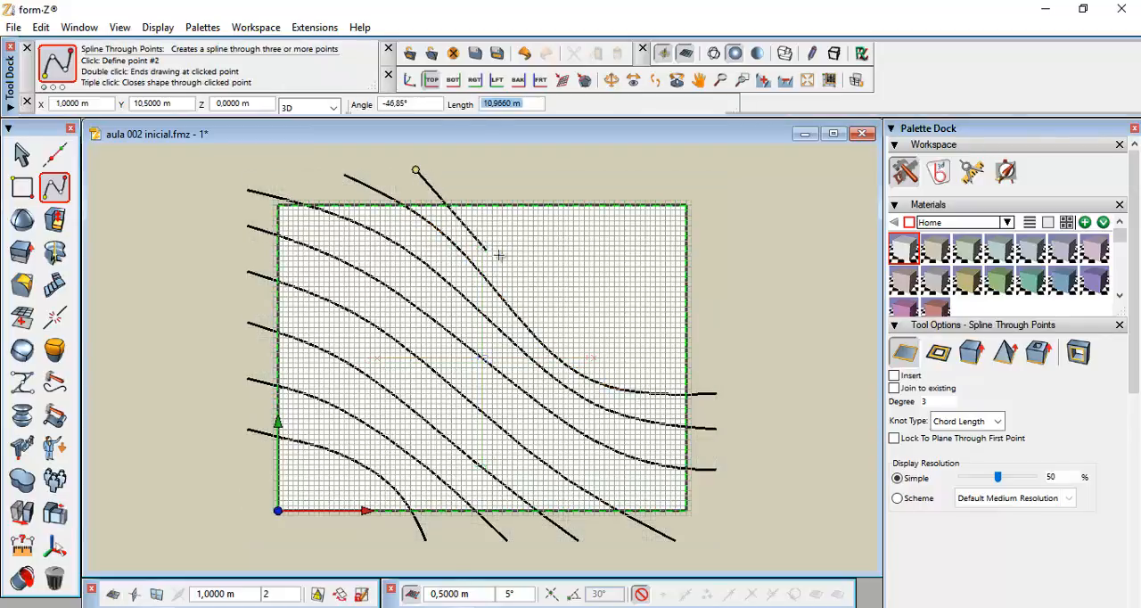
{"action": "left_click", "coordinate": [518, 286]}
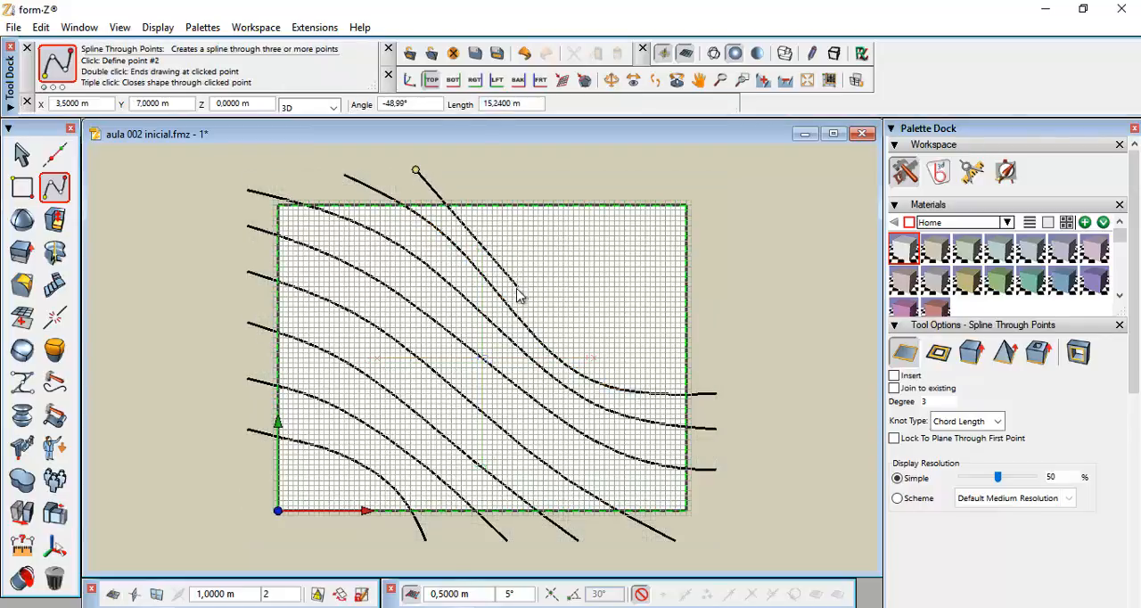
{"action": "left_click", "coordinate": [589, 366]}
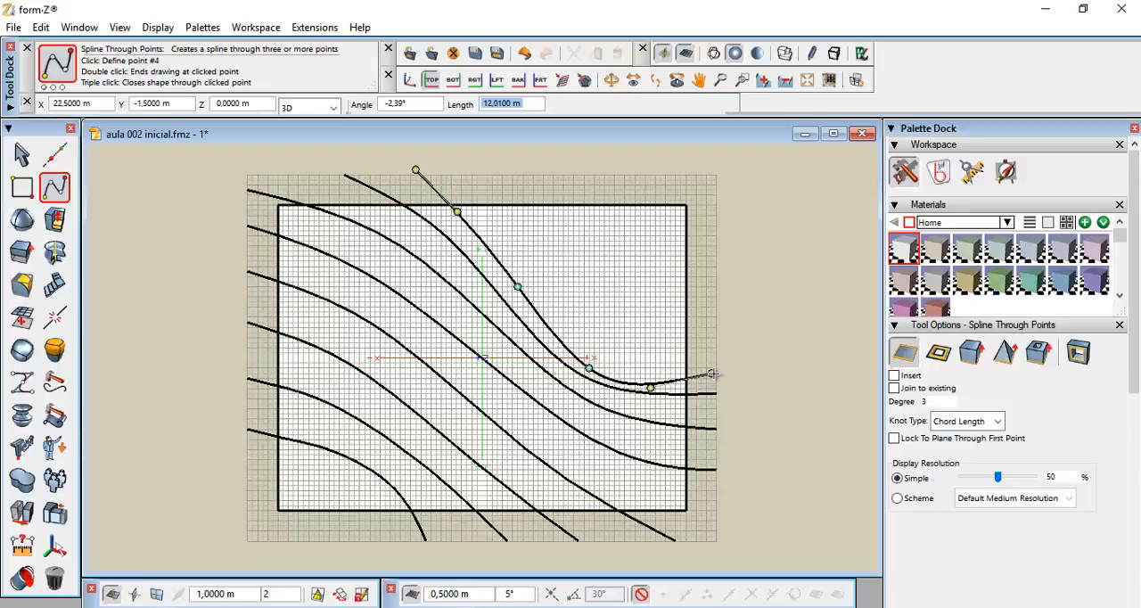
{"action": "double_click", "coordinate": [716, 374]}
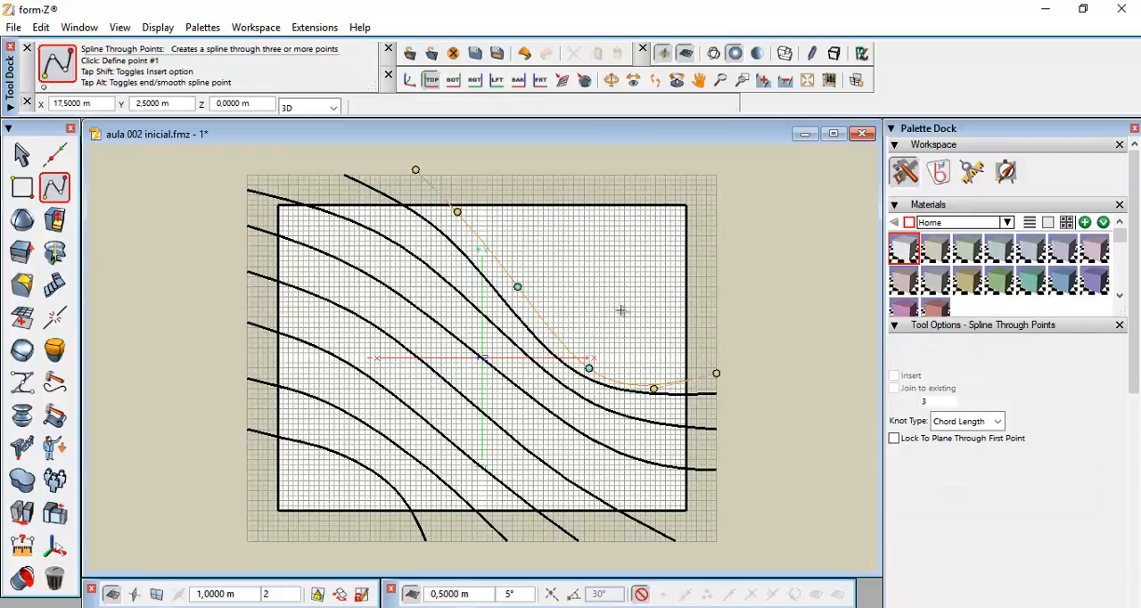
Trace the fourth northern contour as a spline through four points, from above the top edge curving to the lot's right edge
{"action": "left_click", "coordinate": [467, 173]}
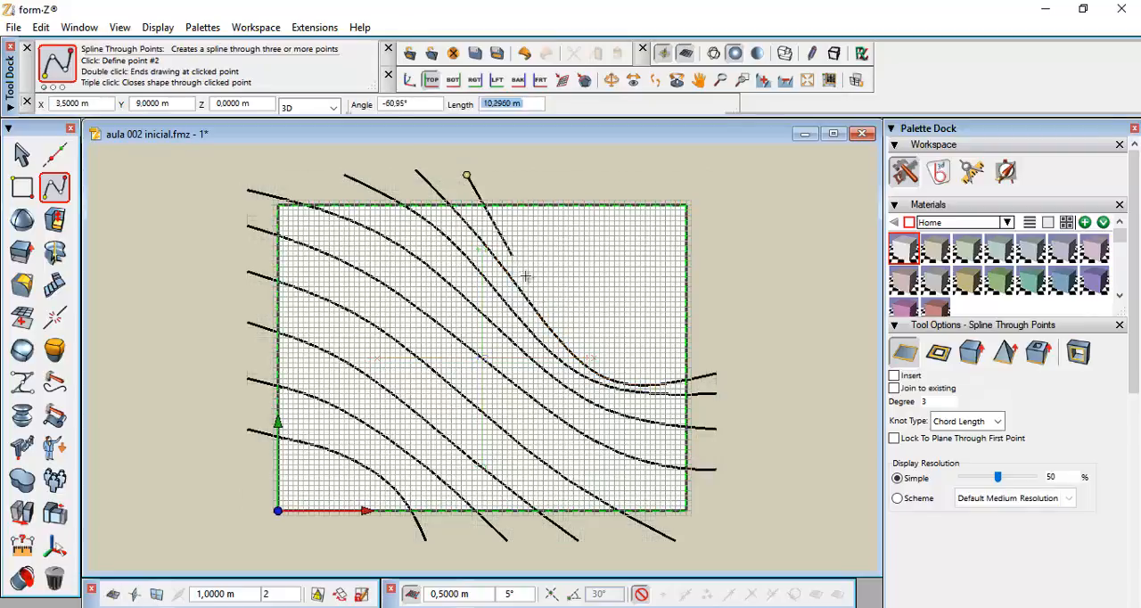
{"action": "left_click", "coordinate": [569, 332]}
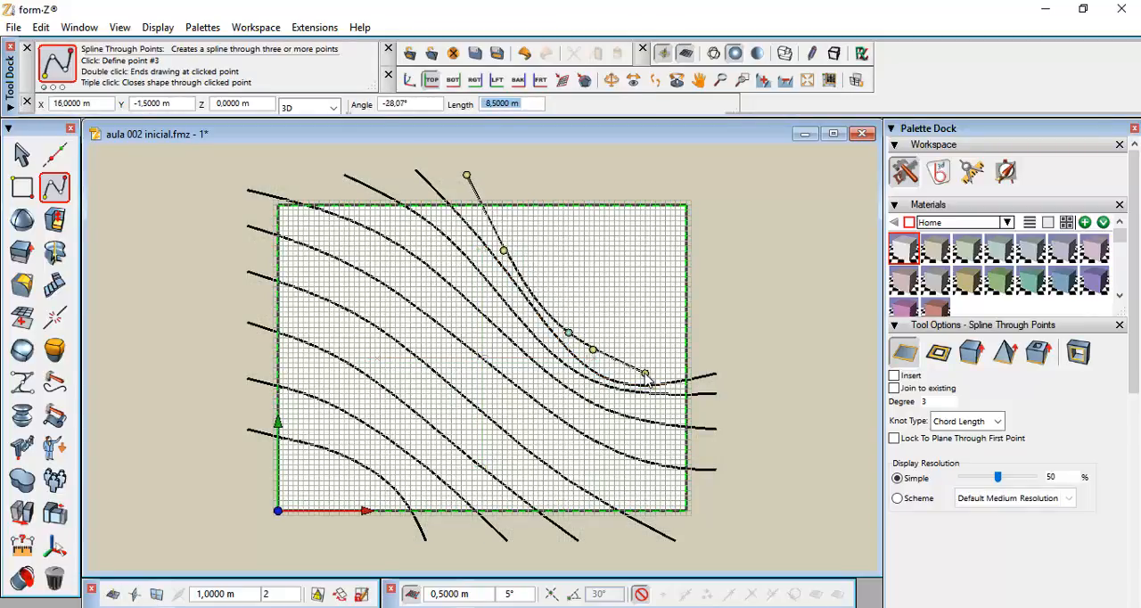
{"action": "left_click", "coordinate": [644, 372]}
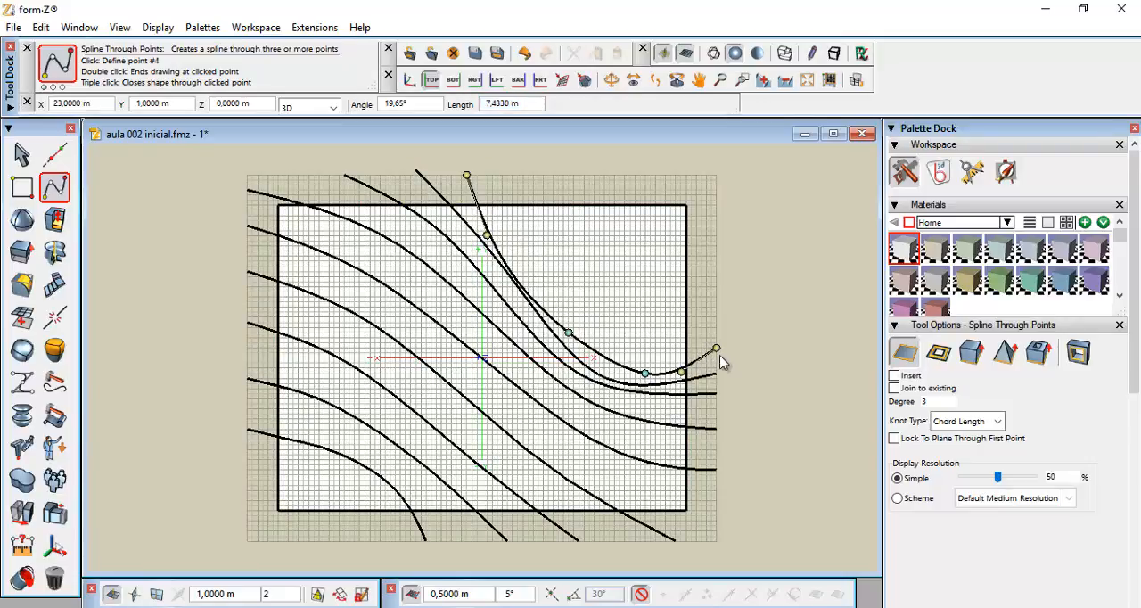
{"action": "double_click", "coordinate": [680, 370]}
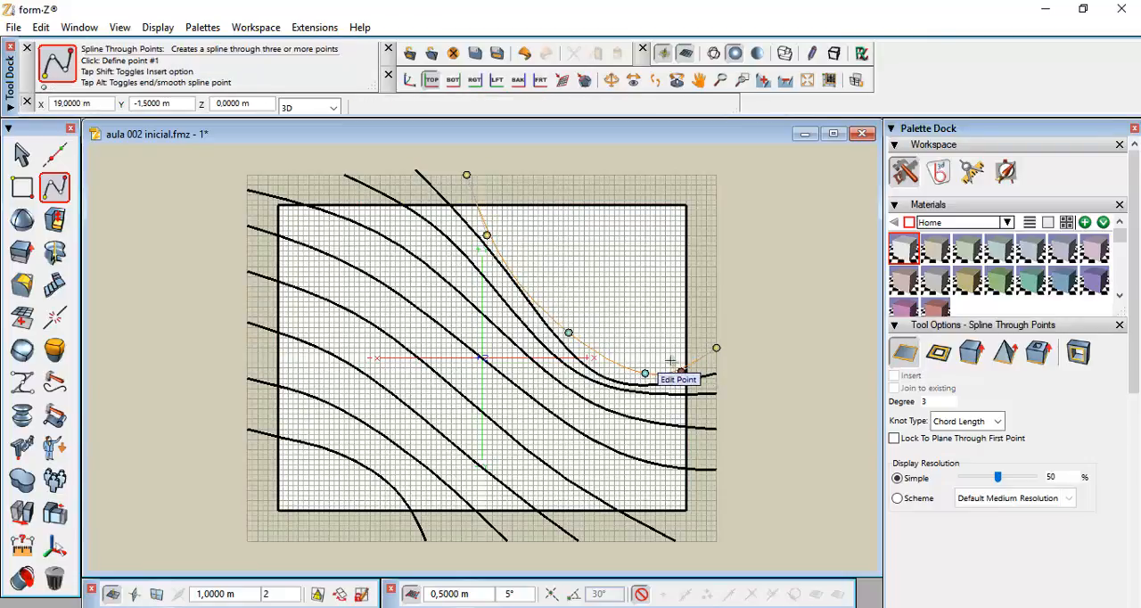
Reposition the fourth northern spline's middle point down to the right and its upper interior point slightly down-right
{"action": "left_click", "coordinate": [569, 334]}
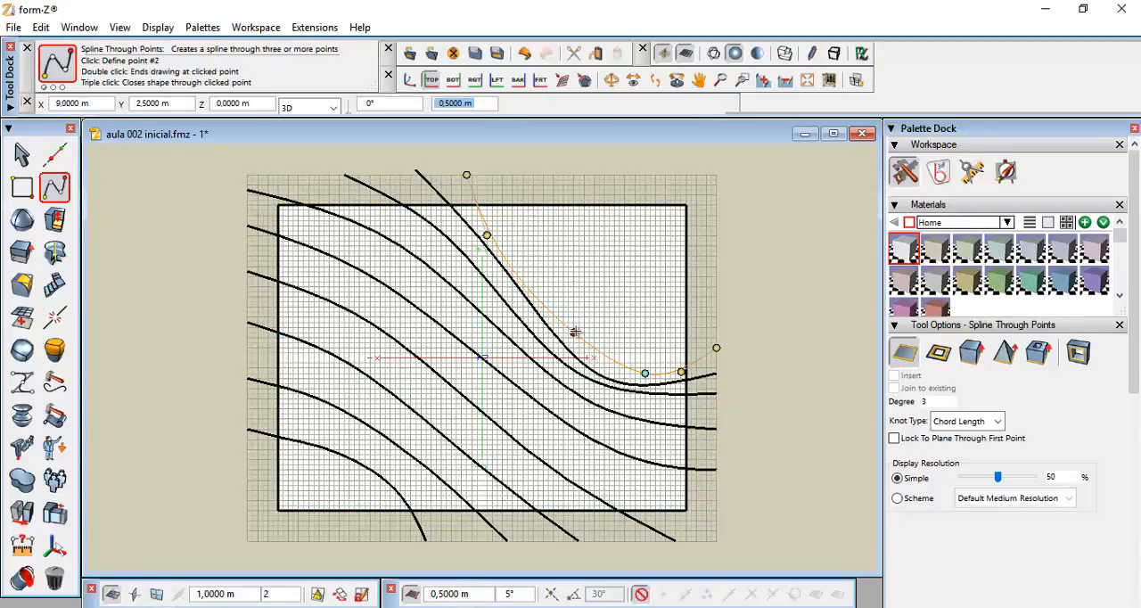
{"action": "key", "text": "Escape"}
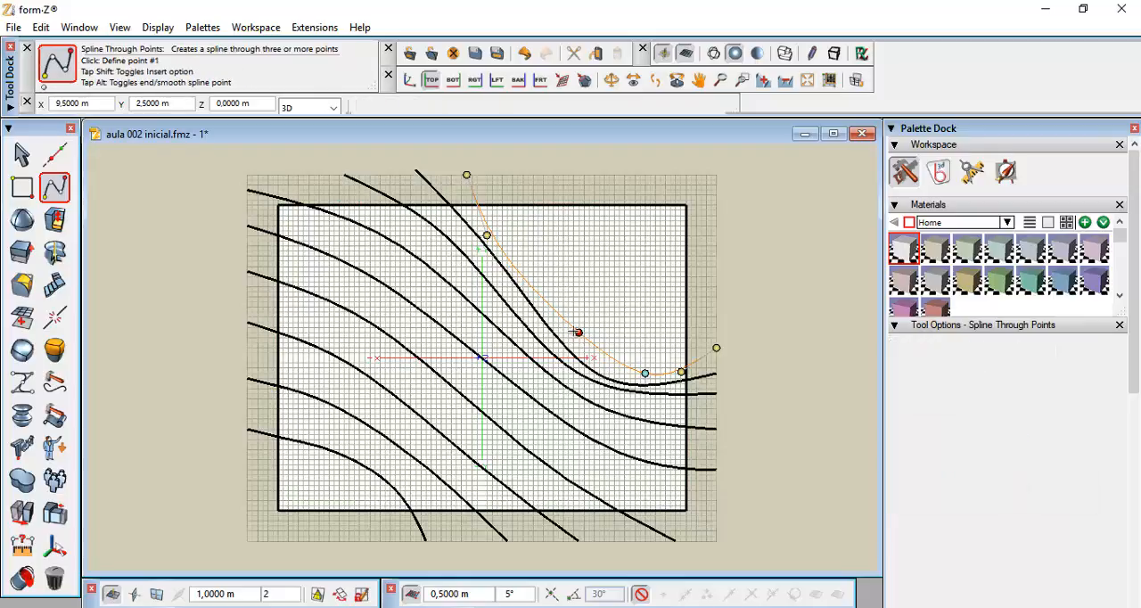
{"action": "left_click", "coordinate": [578, 334]}
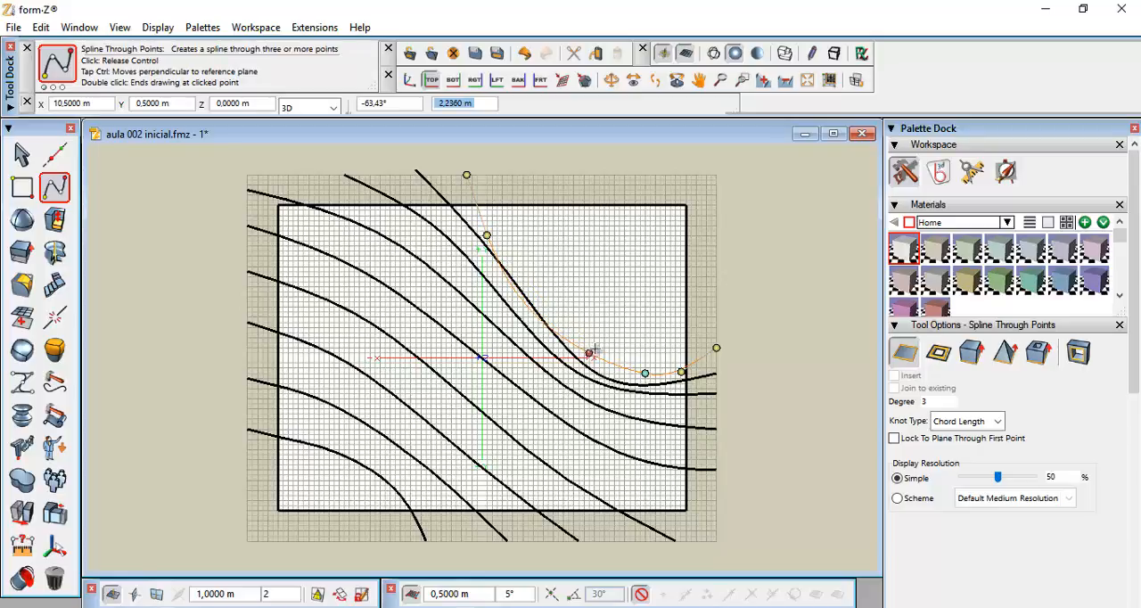
{"action": "left_click", "coordinate": [594, 347]}
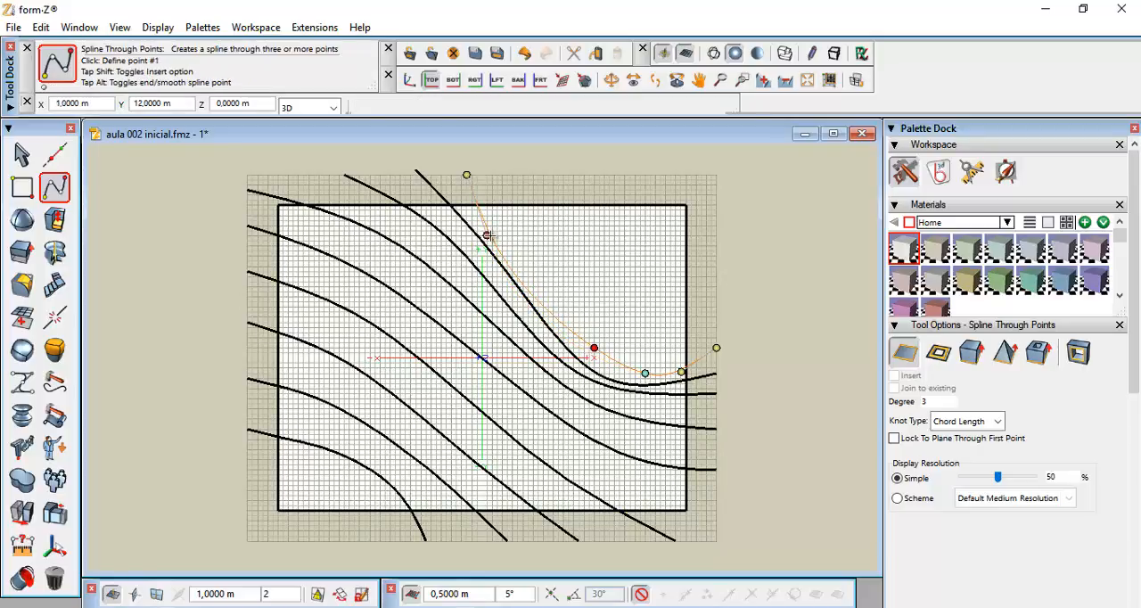
{"action": "left_click", "coordinate": [488, 235]}
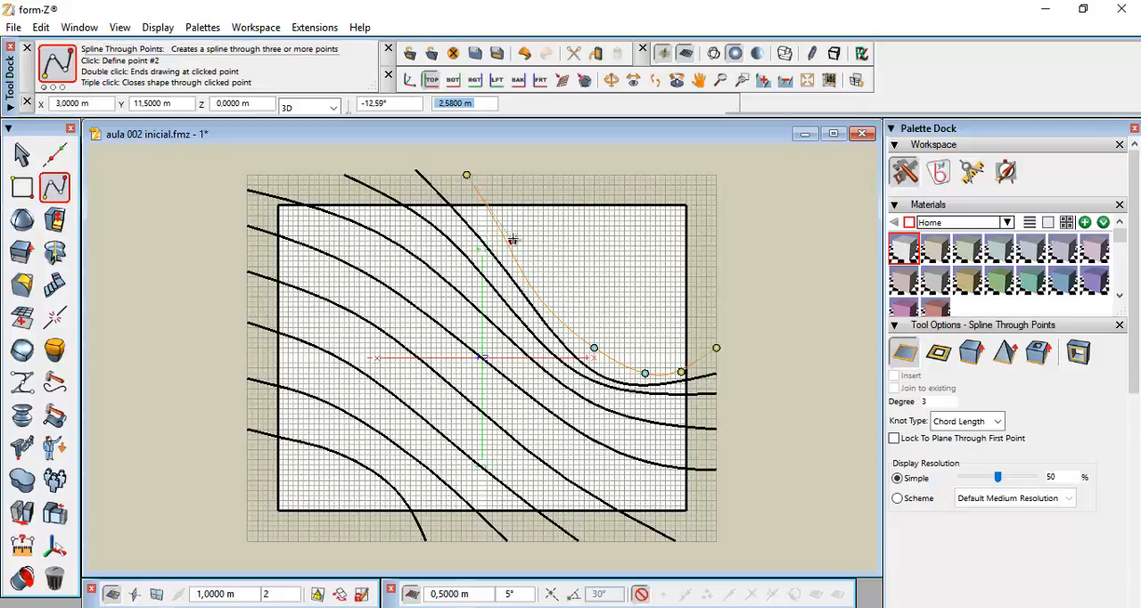
{"action": "double_click", "coordinate": [513, 241]}
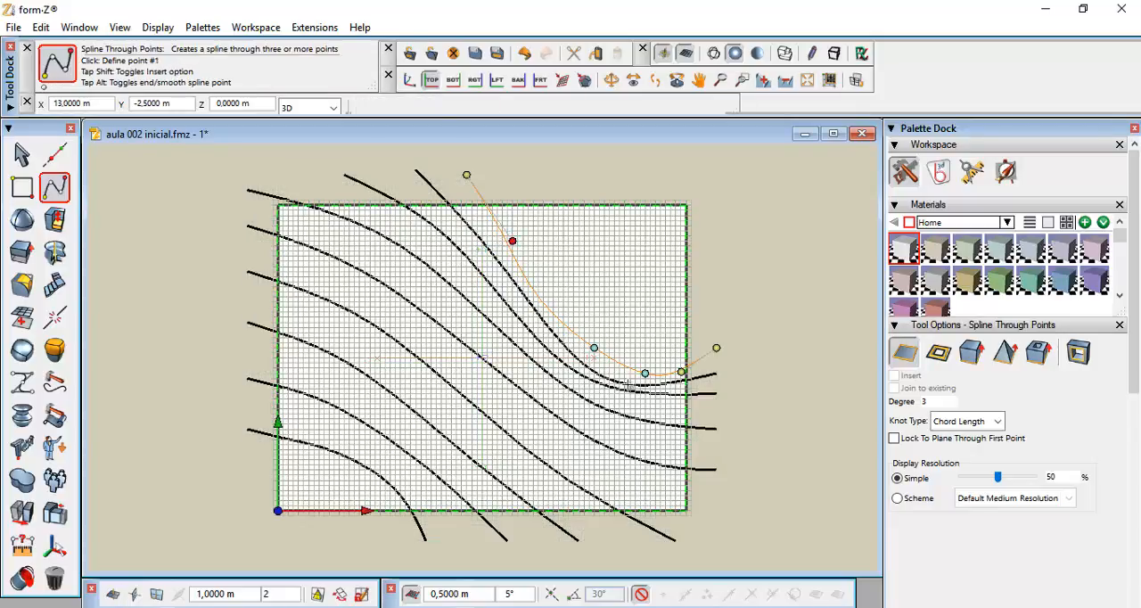
Move the lower interior points of the fourth northern spline up and to the left to smooth its curve, then finish editing
{"action": "left_click", "coordinate": [678, 369]}
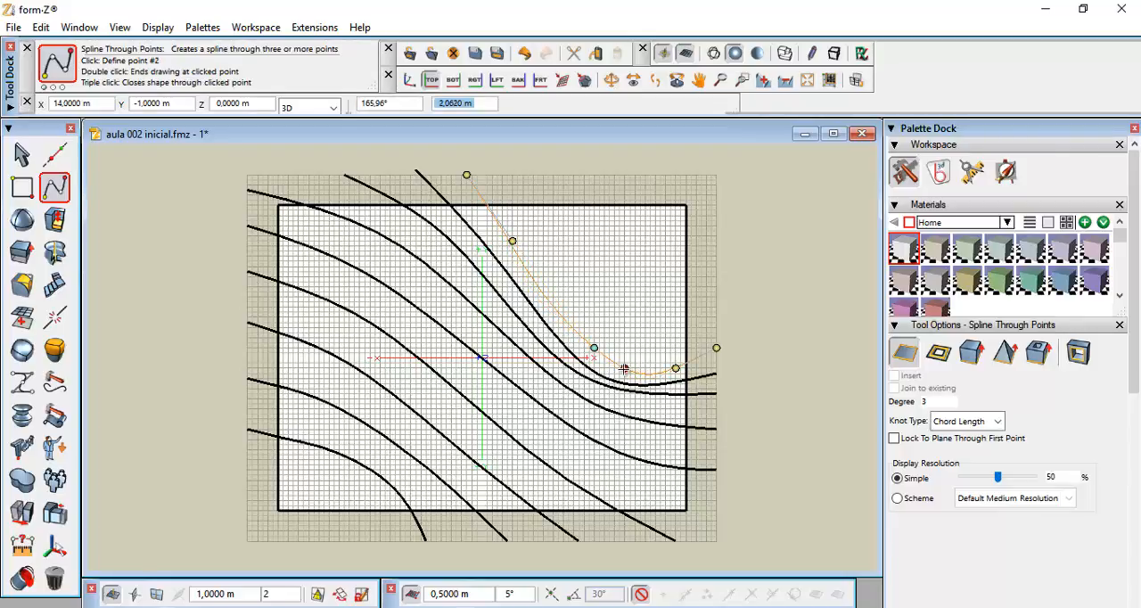
{"action": "double_click", "coordinate": [626, 368]}
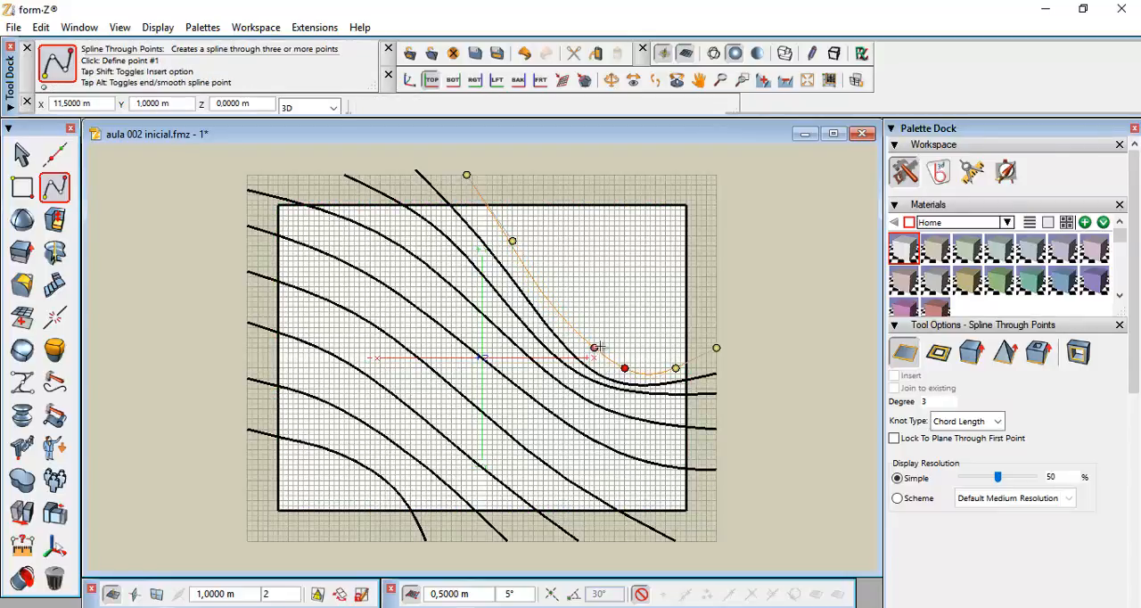
{"action": "left_click", "coordinate": [595, 347]}
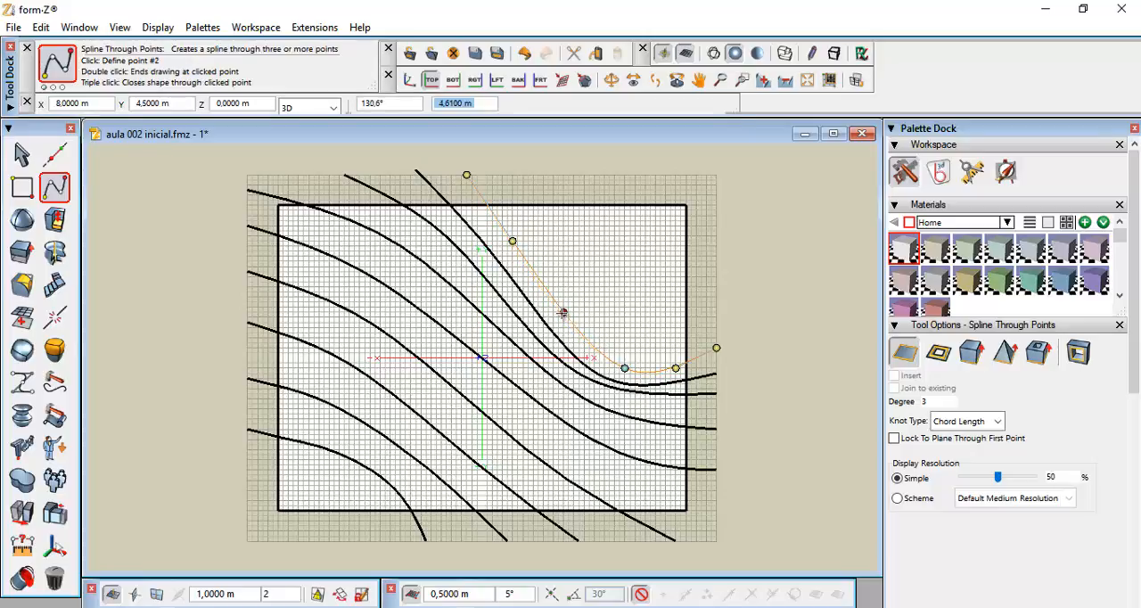
{"action": "double_click", "coordinate": [559, 312]}
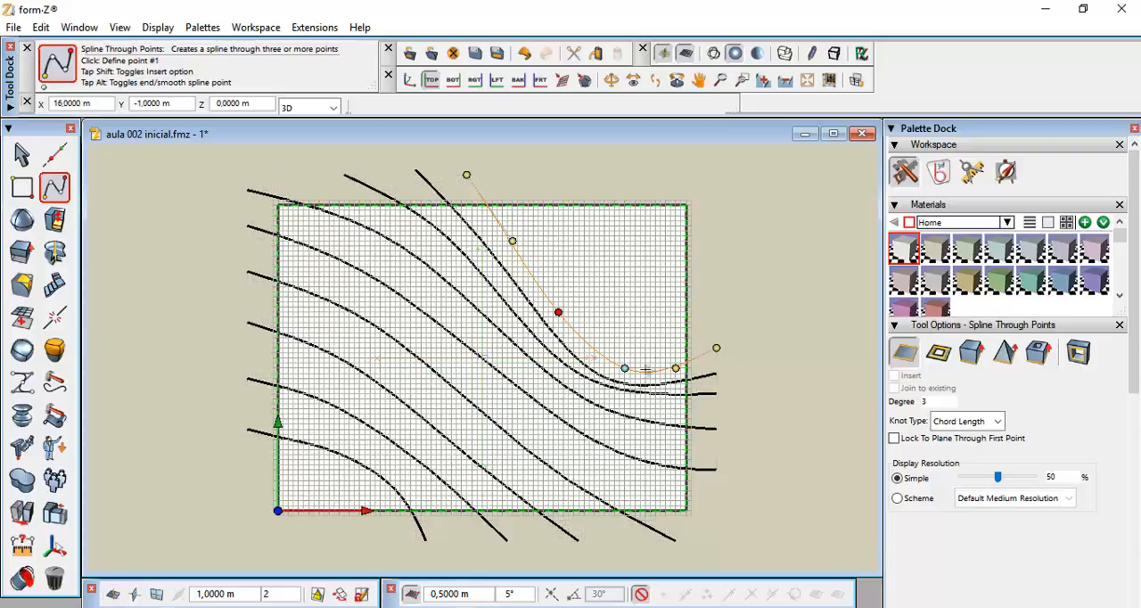
{"action": "left_click", "coordinate": [625, 369]}
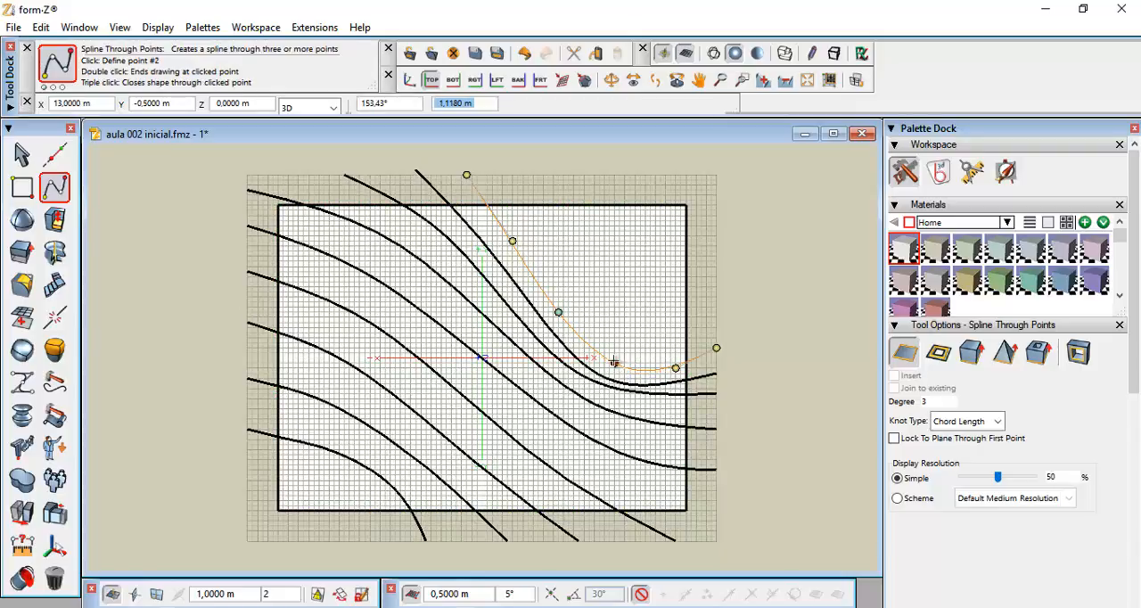
{"action": "double_click", "coordinate": [609, 361]}
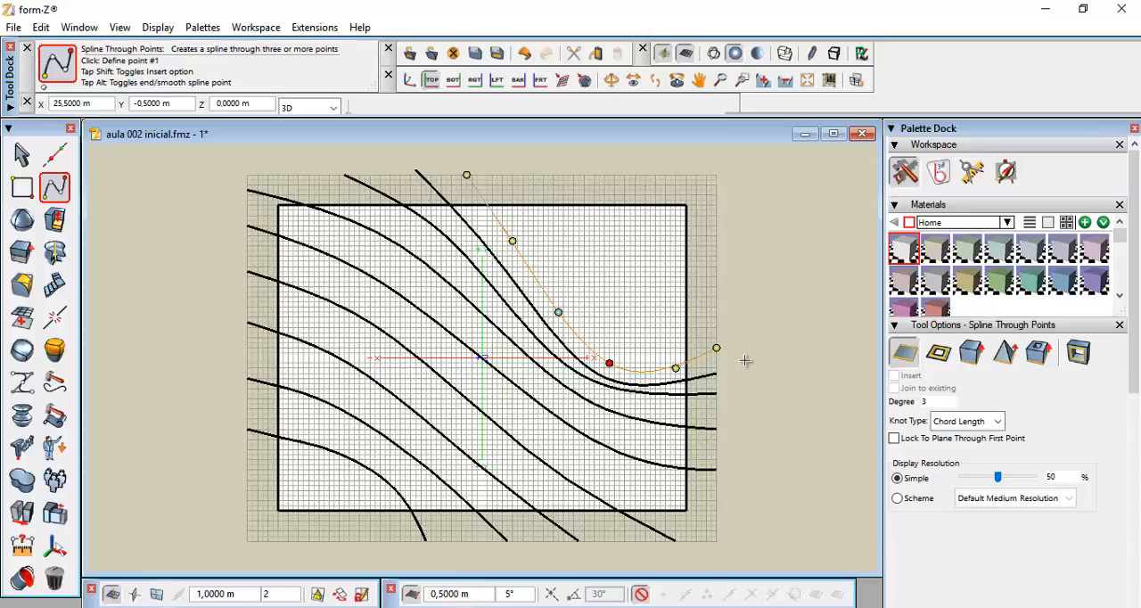
{"action": "key", "text": "Return"}
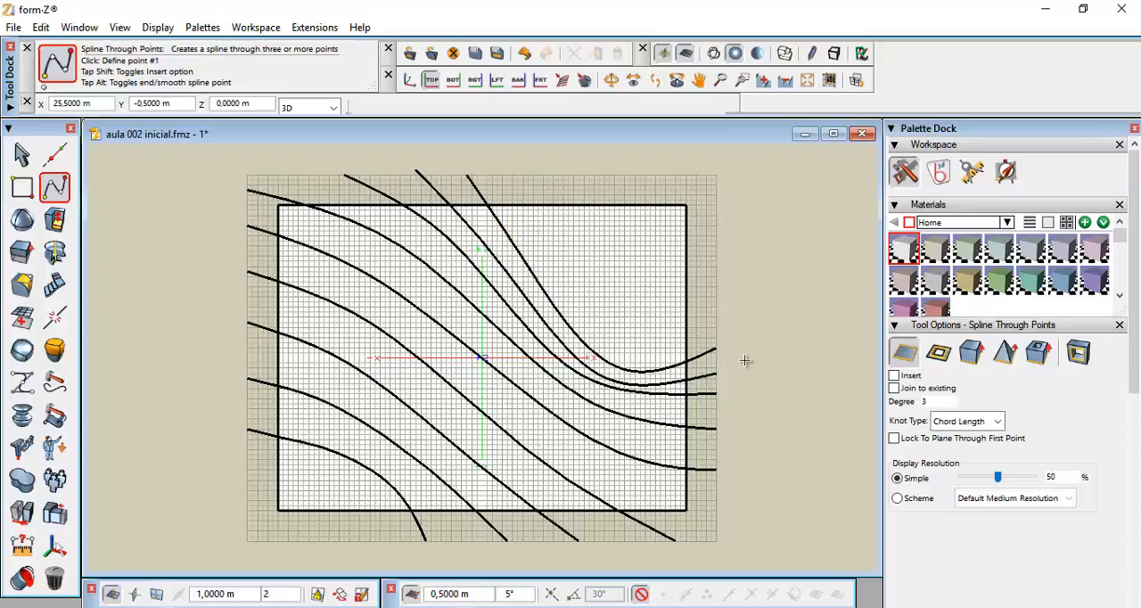
Reshape the third northern spline by moving its two middle control points up and to the left, then hide its controls
{"action": "left_click", "coordinate": [16, 159]}
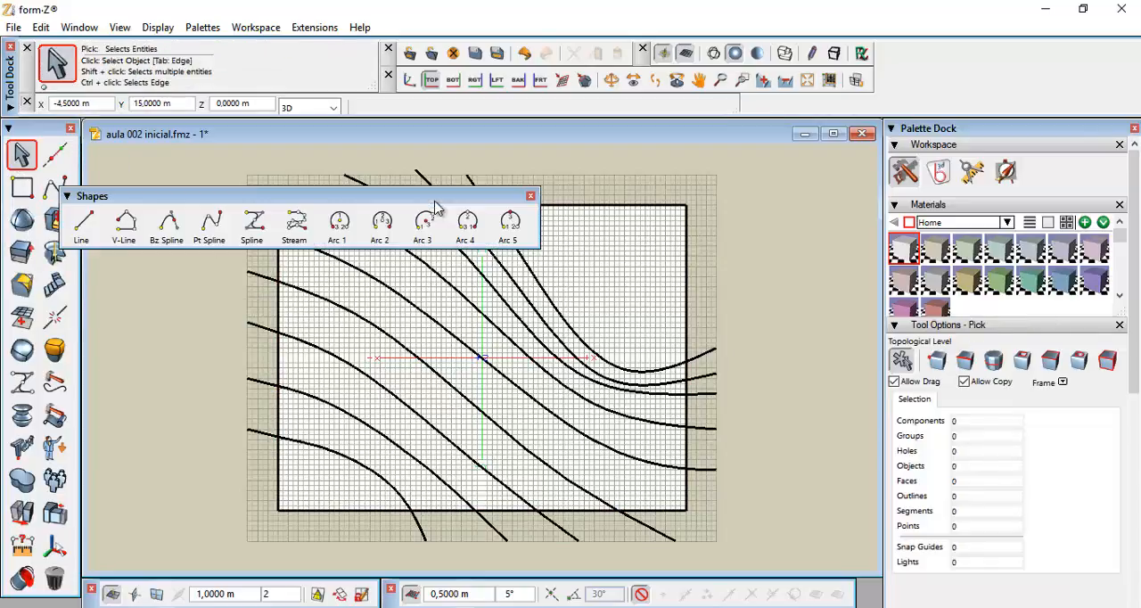
{"action": "right_click", "coordinate": [426, 189]}
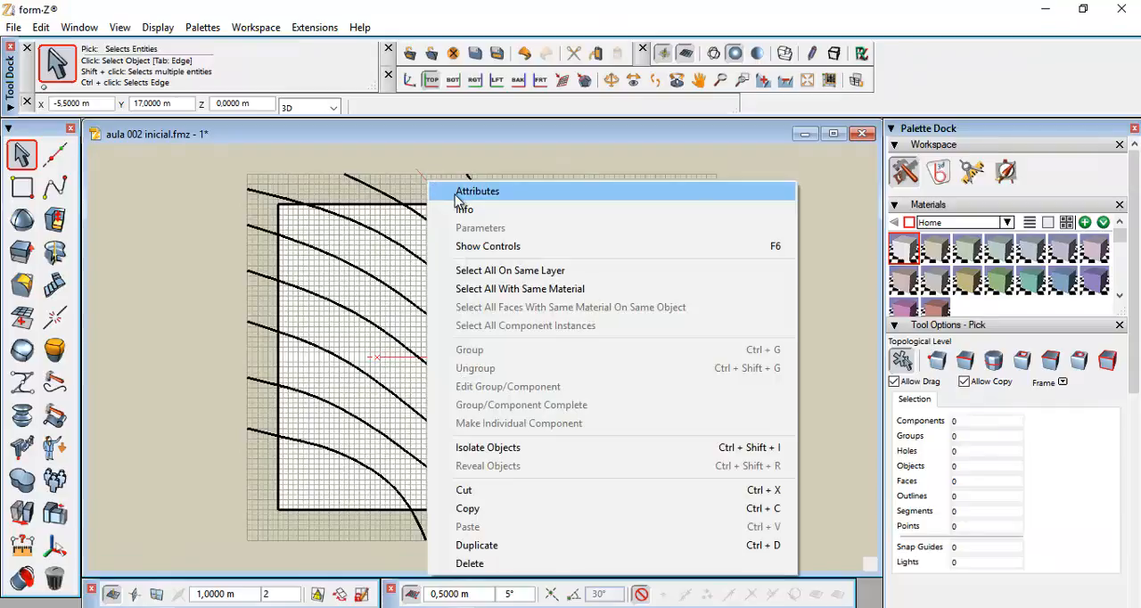
{"action": "left_click", "coordinate": [481, 246]}
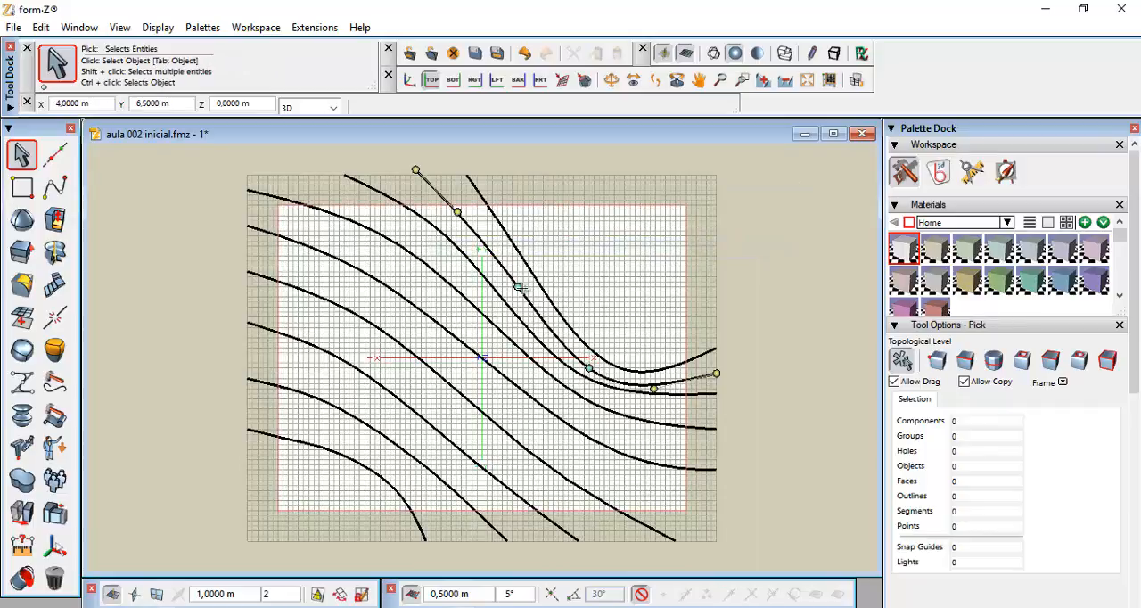
{"action": "left_click_drag", "start_coordinate": [519, 287], "coordinate": [507, 271]}
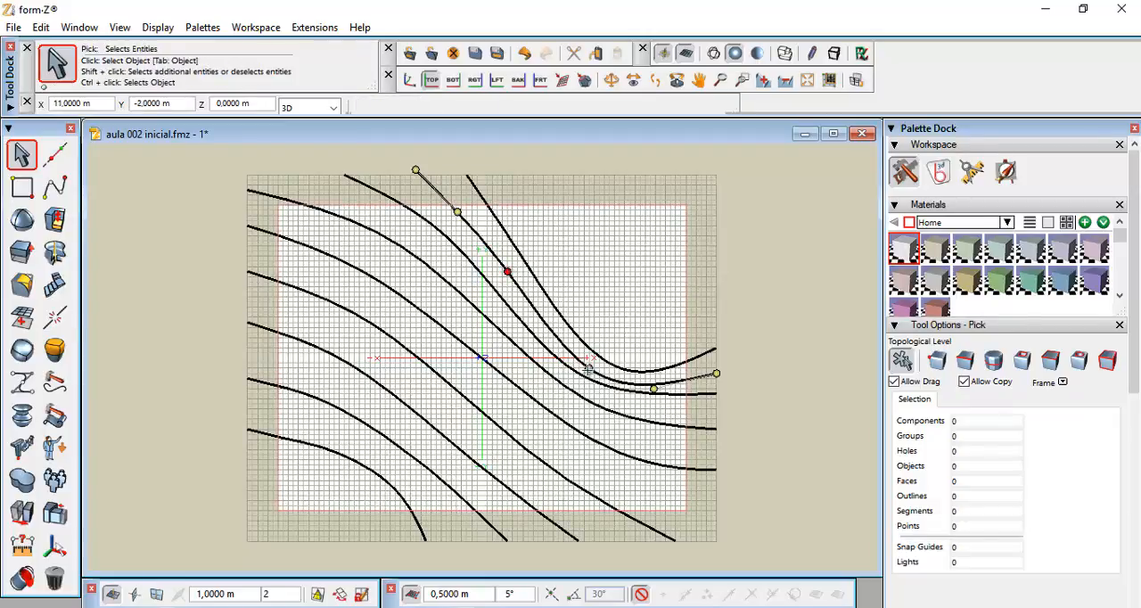
{"action": "left_click_drag", "start_coordinate": [589, 368], "coordinate": [576, 358]}
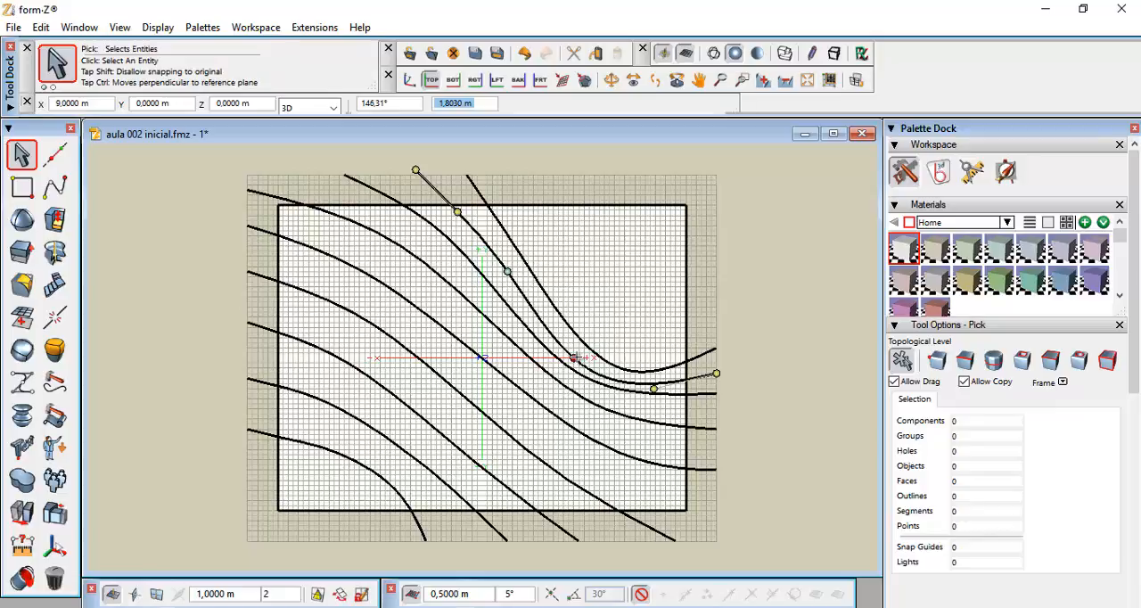
{"action": "left_click_drag", "start_coordinate": [575, 357], "coordinate": [580, 359]}
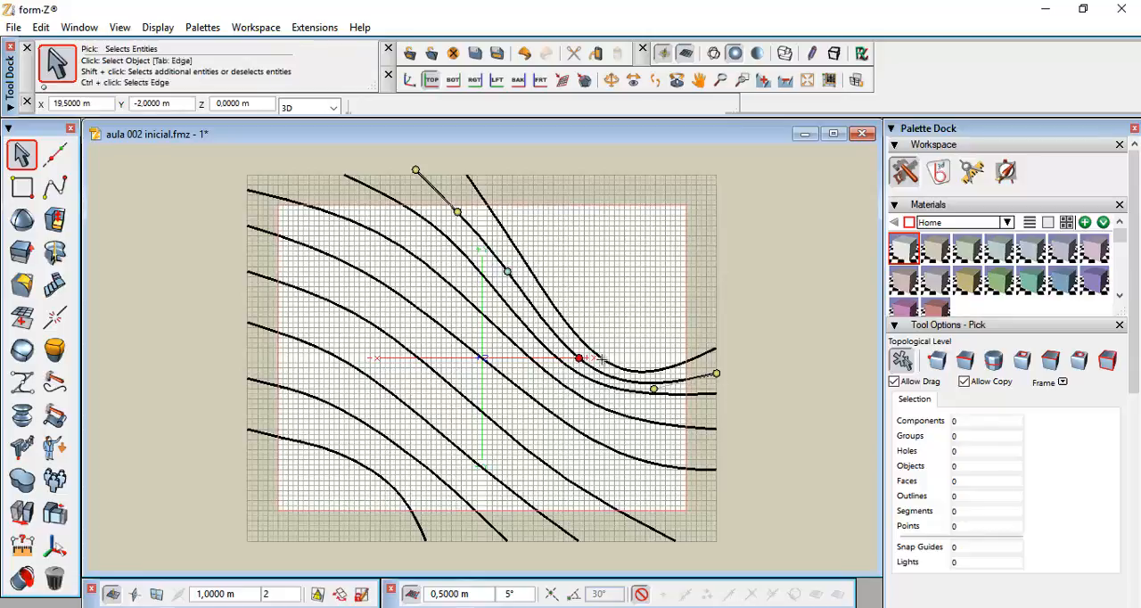
{"action": "left_click", "coordinate": [442, 168]}
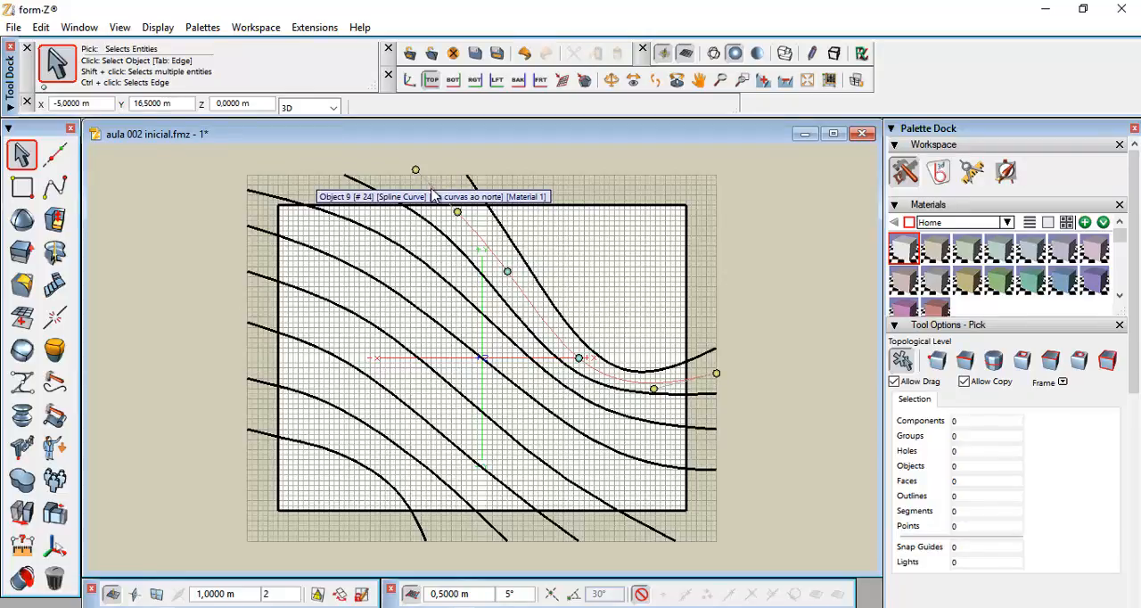
{"action": "right_click", "coordinate": [432, 188]}
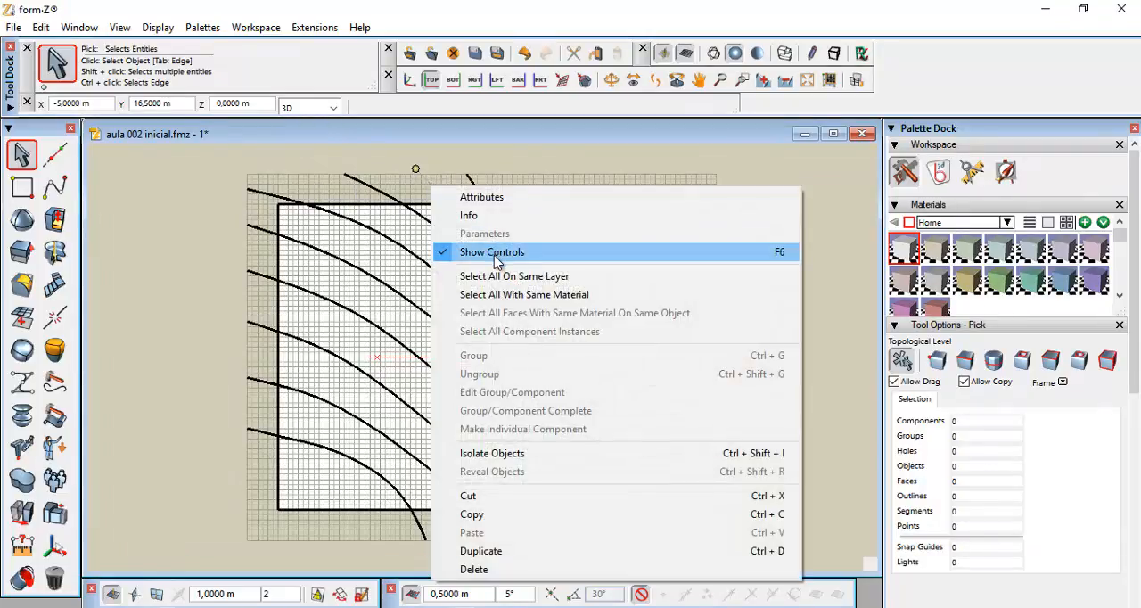
{"action": "left_click", "coordinate": [494, 253]}
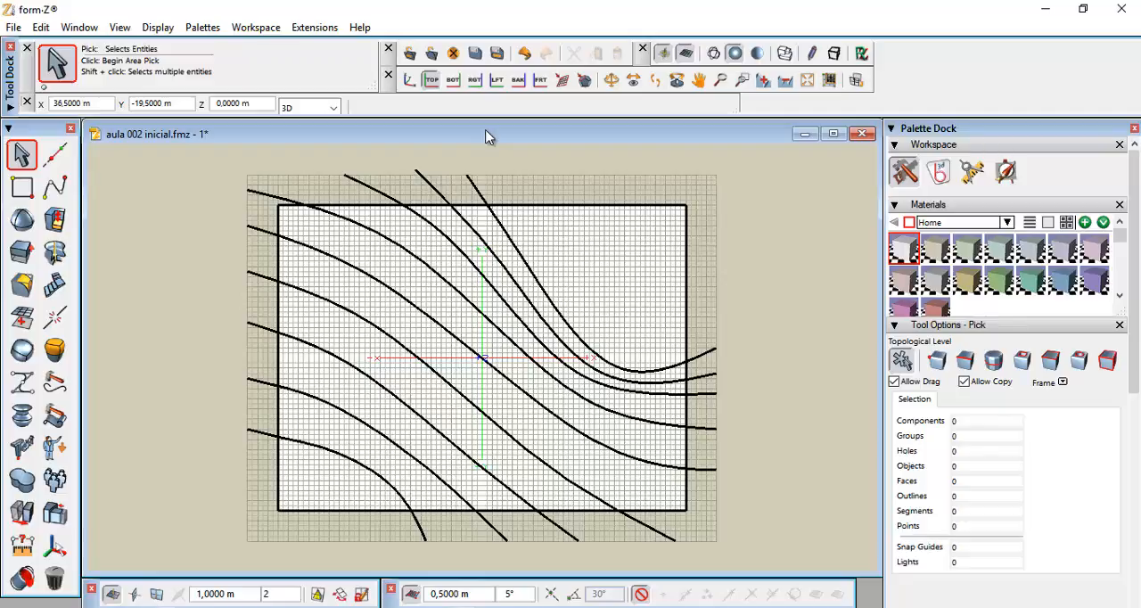
Switch to a 3D view fitting all objects and orbit to inspect the contour splines over the lot
{"action": "left_click", "coordinate": [407, 82]}
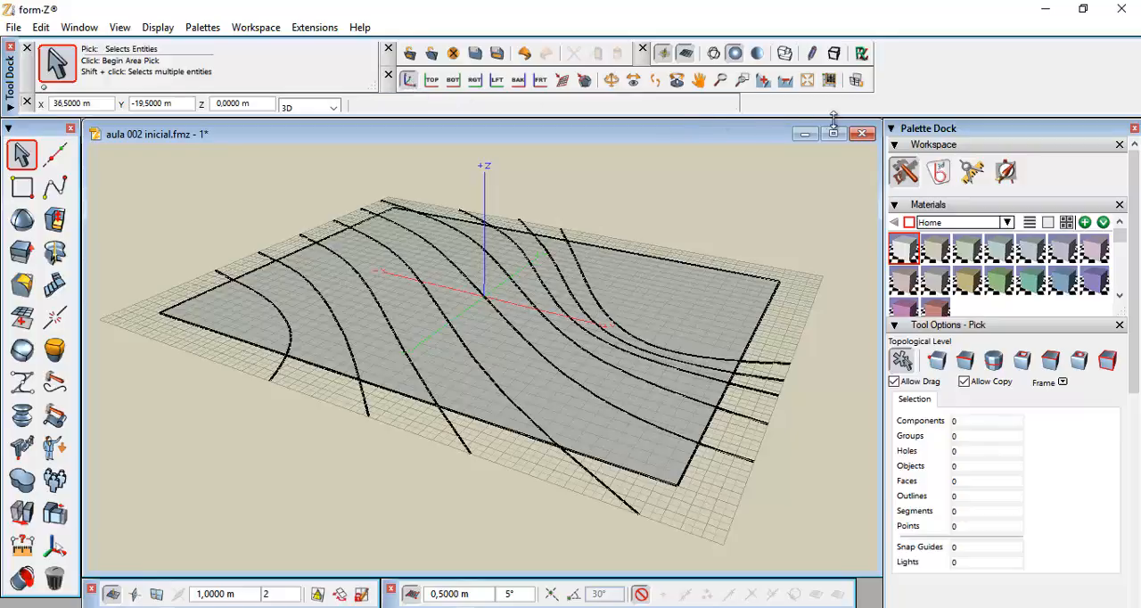
{"action": "left_click", "coordinate": [806, 82]}
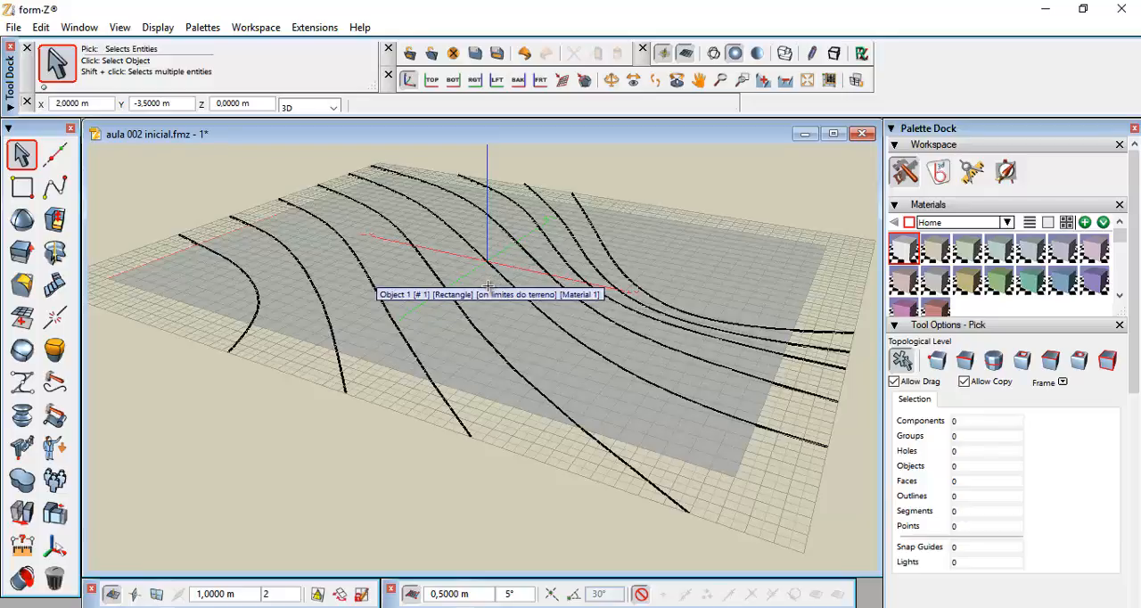
{"action": "scroll", "coordinate": [487, 286], "scroll_direction": "down", "scroll_amount": 1}
{"action": "middle_click_drag", "start_coordinate": [488, 286], "coordinate": [491, 335]}
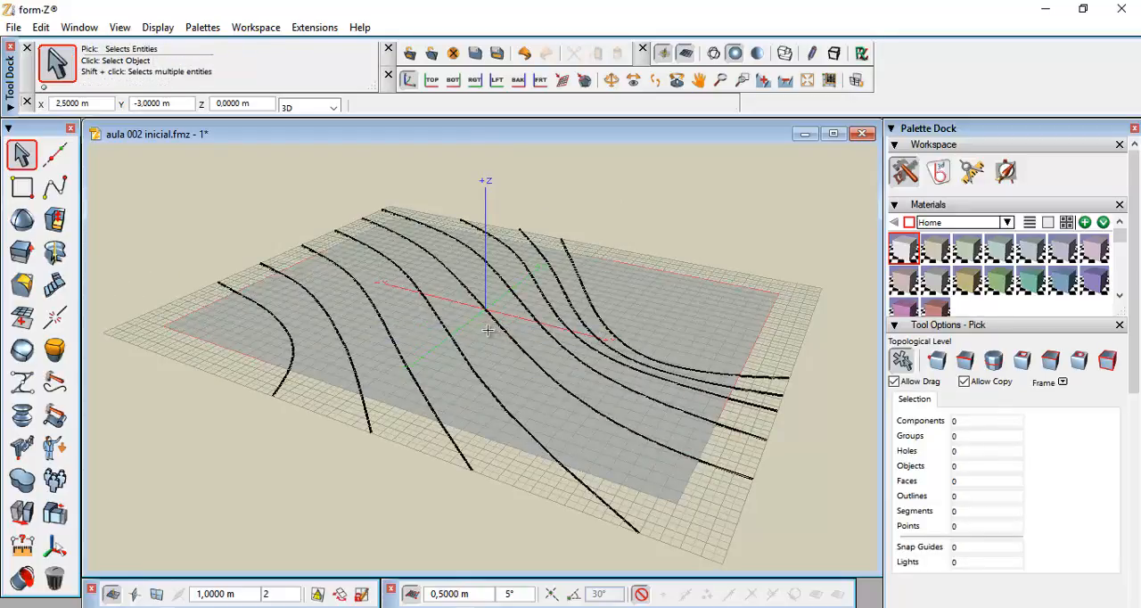
{"action": "middle_click_drag", "start_coordinate": [483, 328], "coordinate": [482, 345]}
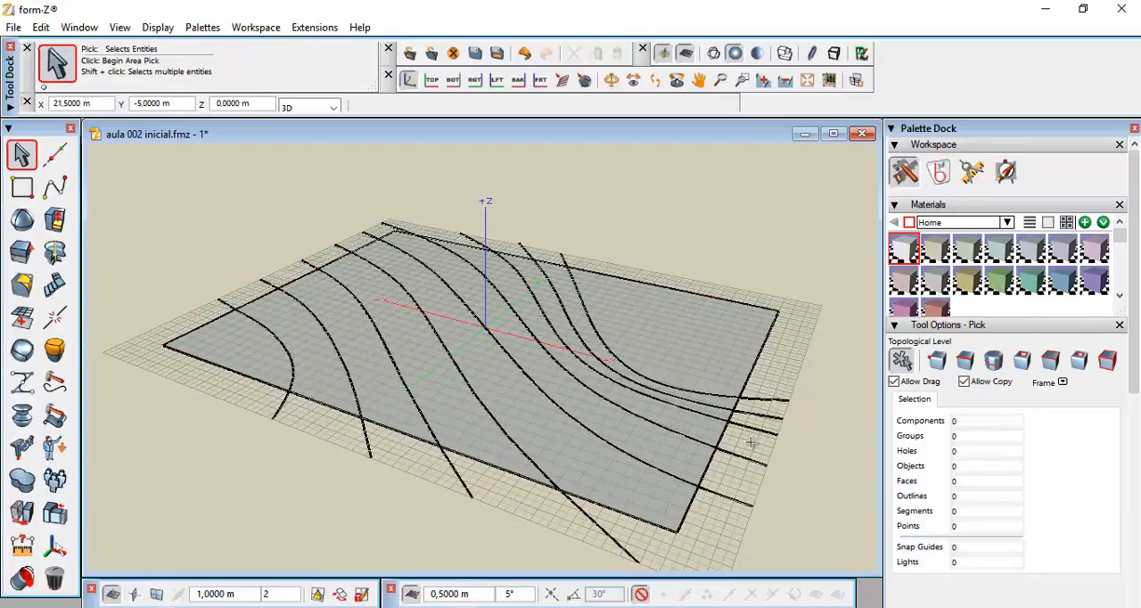
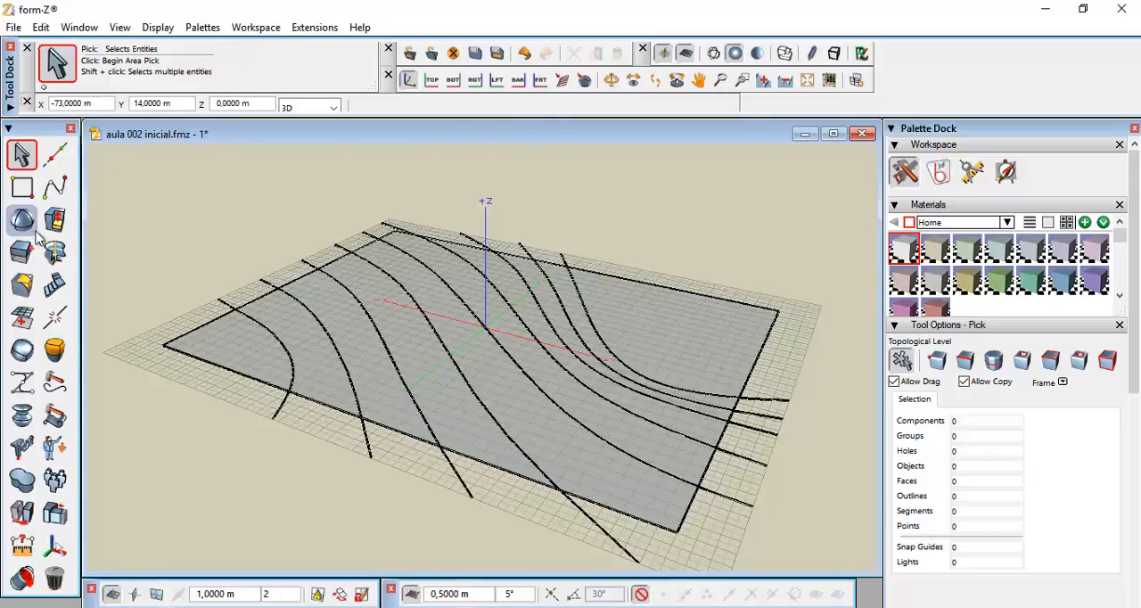
Start the Terrain Model tool, select all the contour splines as contour lines, and pick the lot rectangle as the site
{"action": "left_click", "coordinate": [54, 283]}
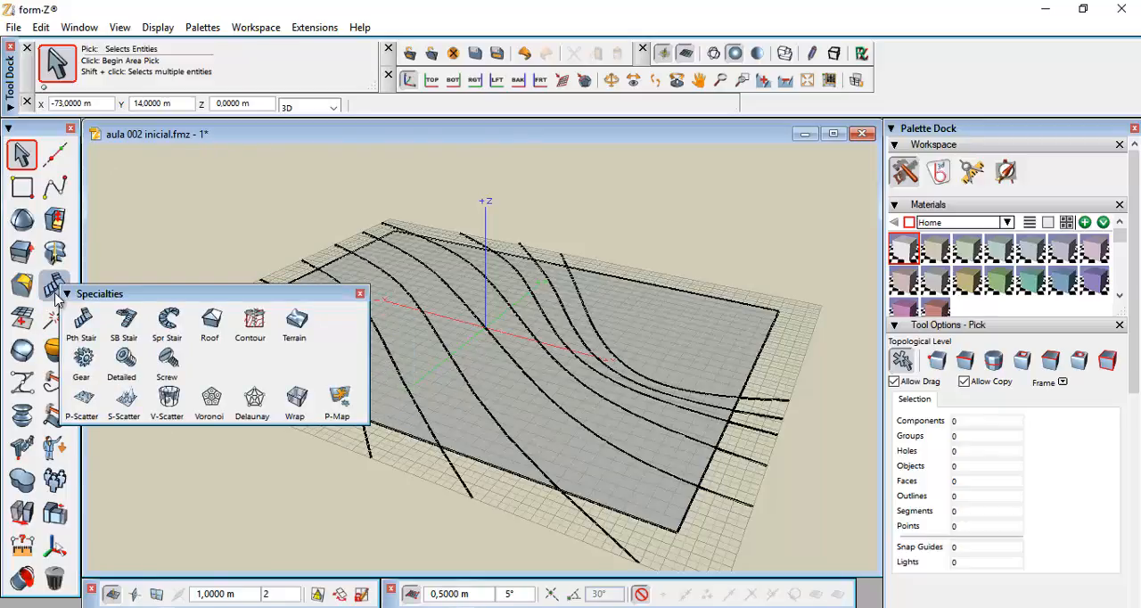
{"action": "left_click", "coordinate": [295, 320]}
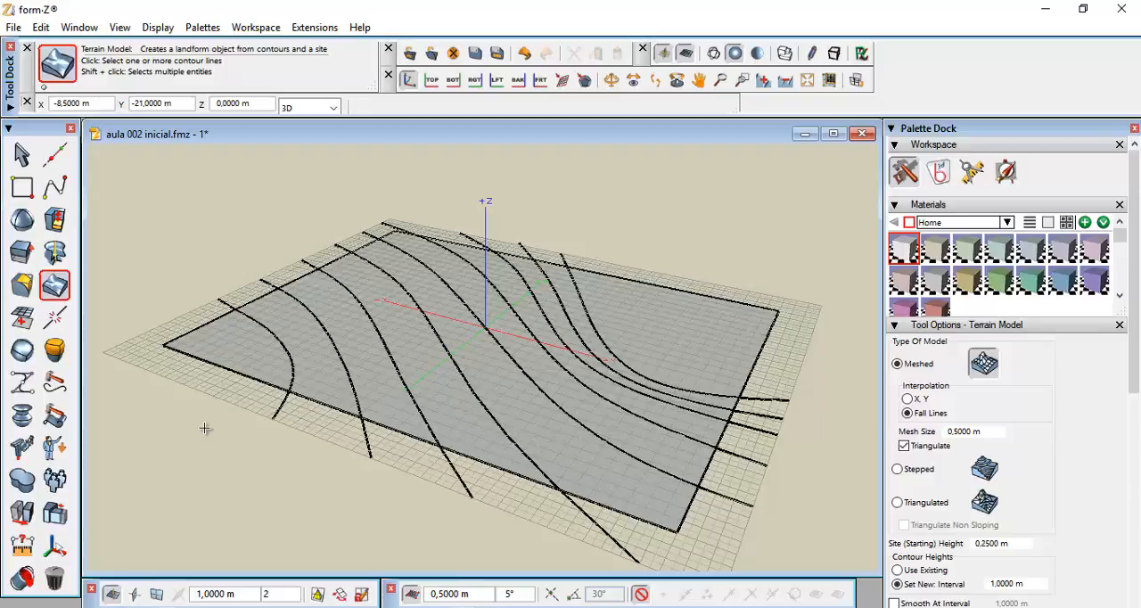
{"action": "left_click", "coordinate": [284, 406]}
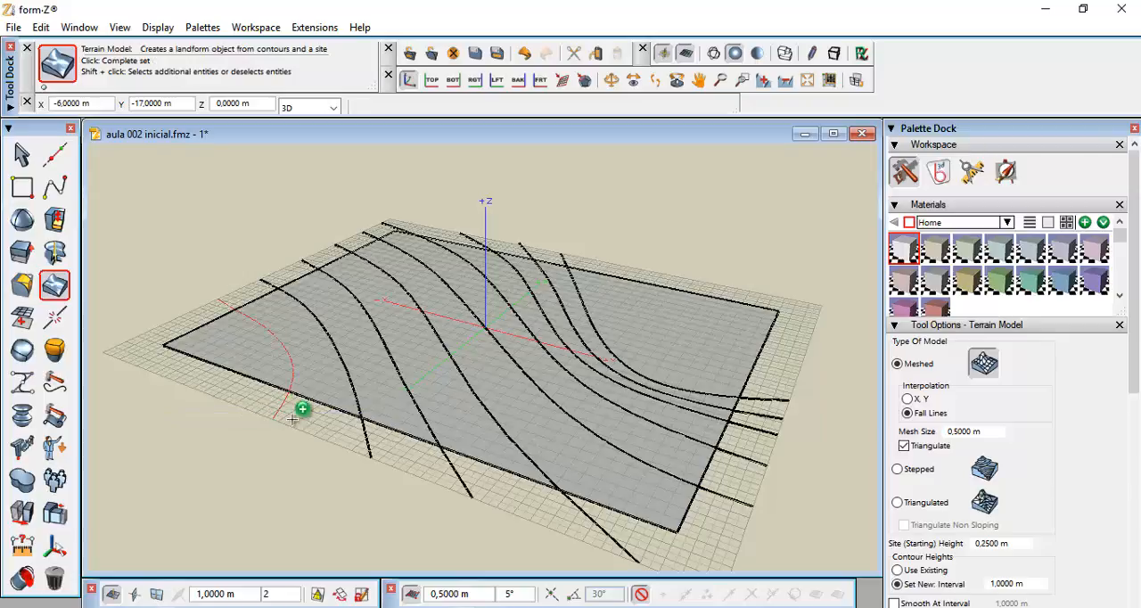
{"action": "left_click", "coordinate": [367, 446]}
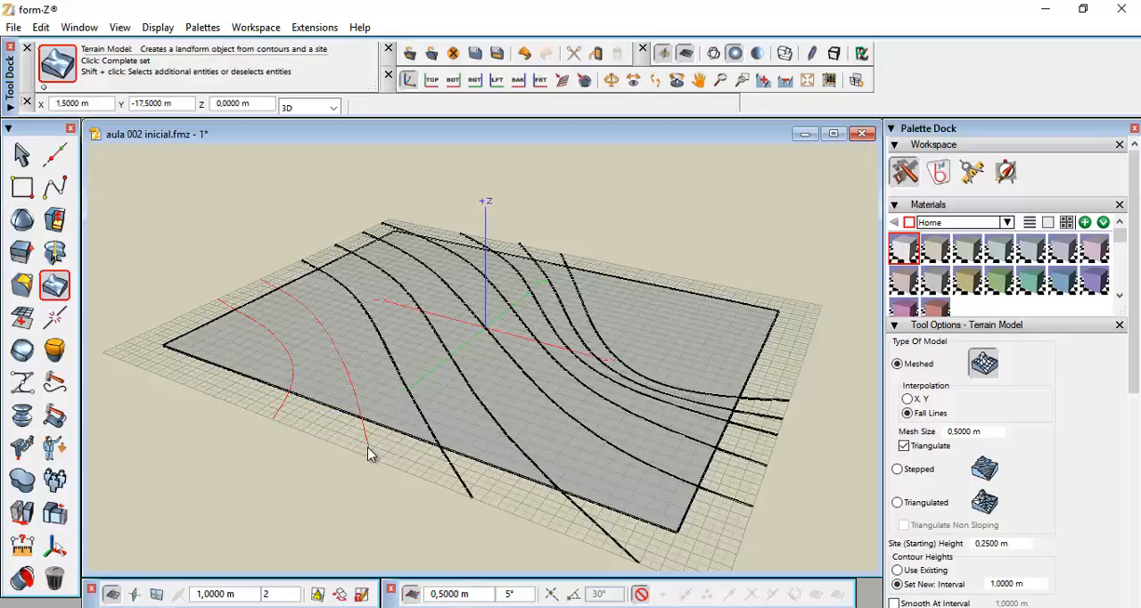
{"action": "left_click", "coordinate": [462, 486]}
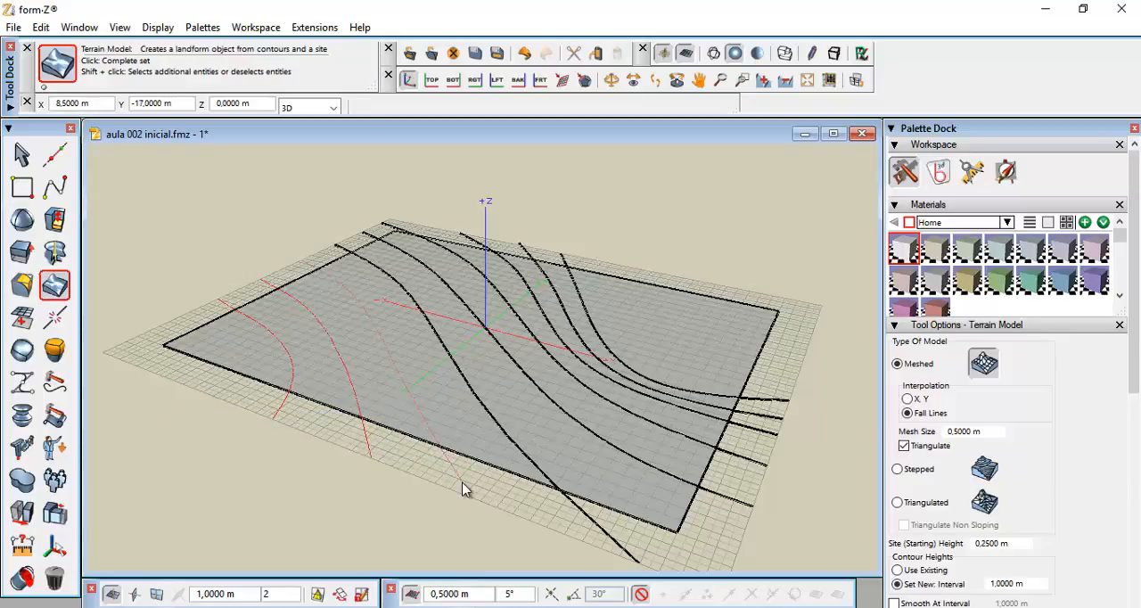
{"action": "left_click", "coordinate": [614, 526]}
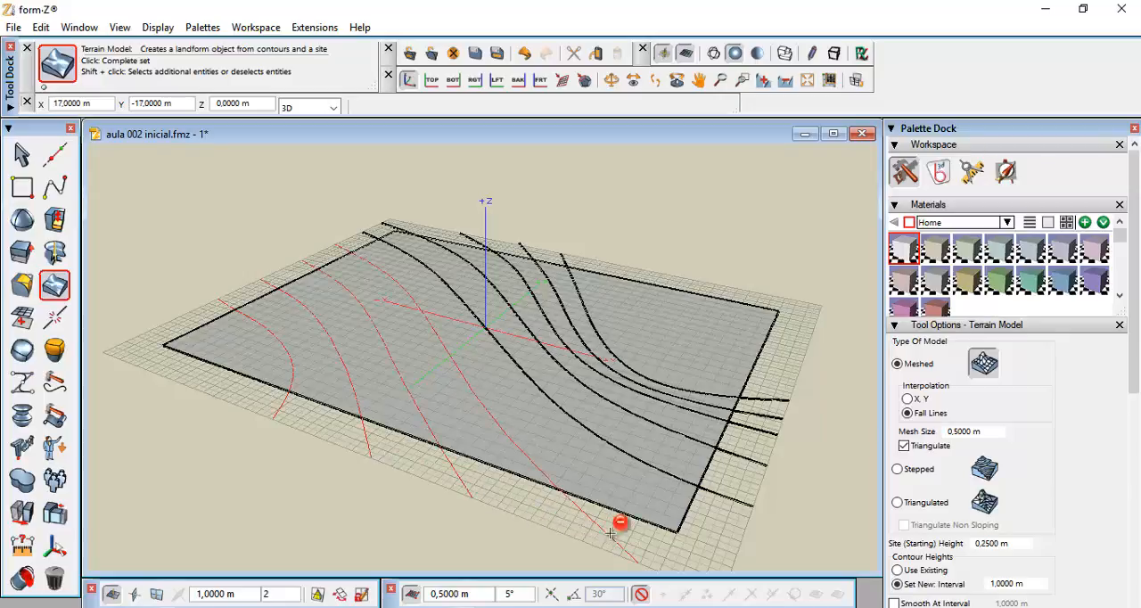
{"action": "left_click", "coordinate": [740, 459]}
{"action": "left_click", "coordinate": [758, 439]}
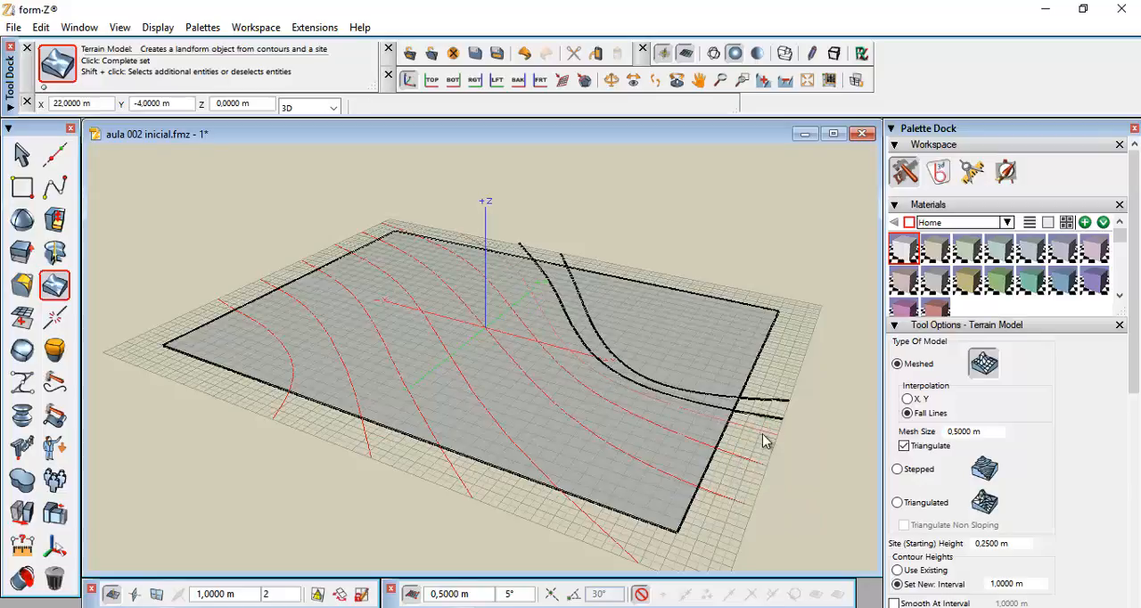
{"action": "left_click", "coordinate": [762, 416]}
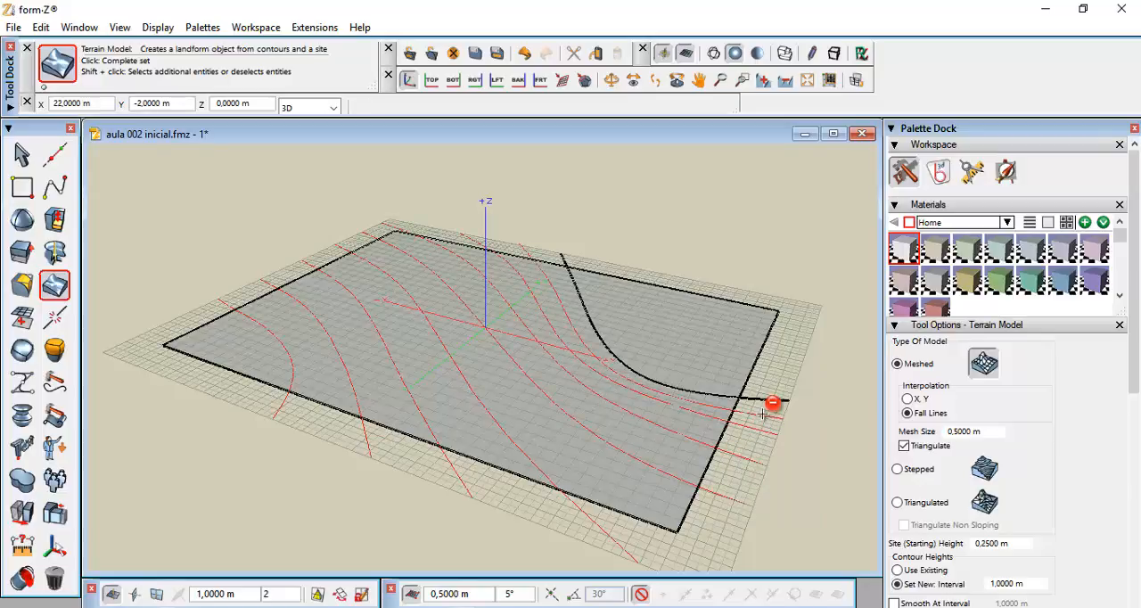
{"action": "left_click", "coordinate": [768, 400]}
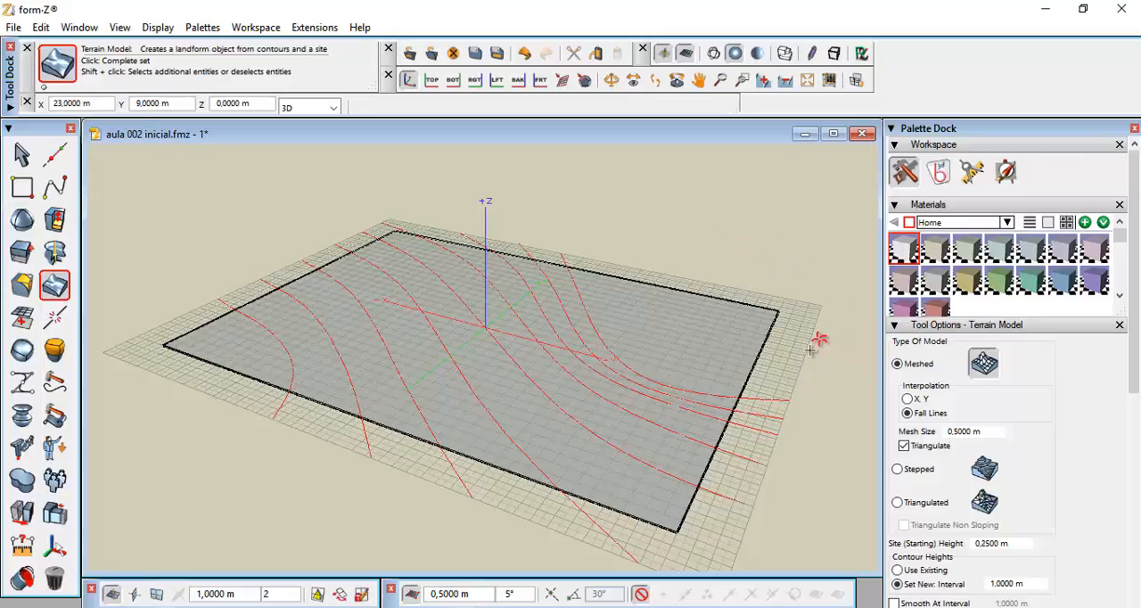
{"action": "left_click", "coordinate": [811, 349]}
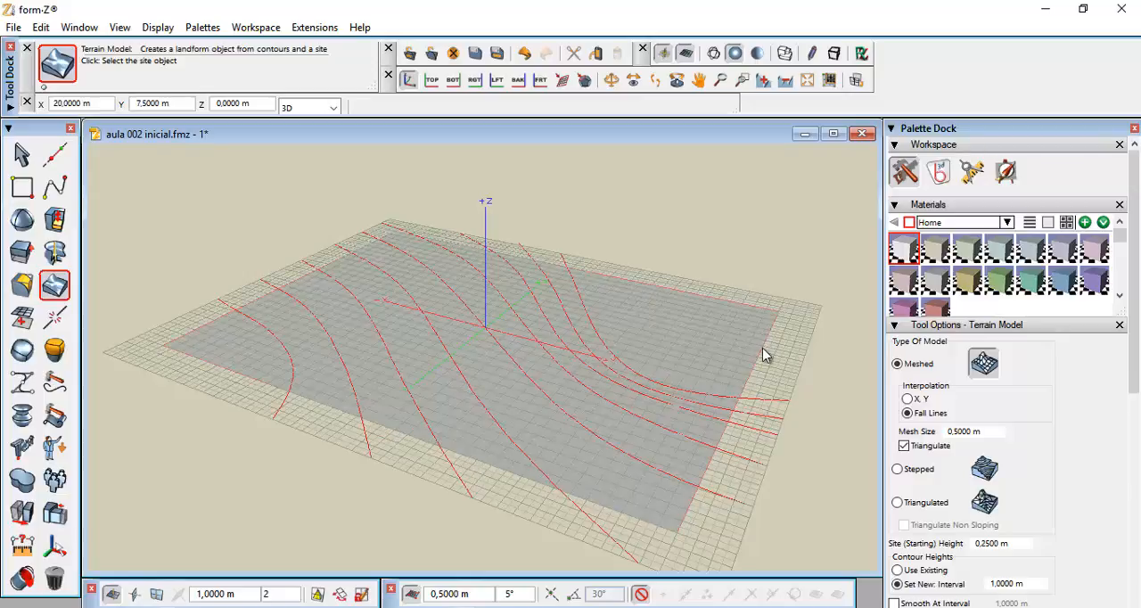
{"action": "left_click", "coordinate": [763, 348]}
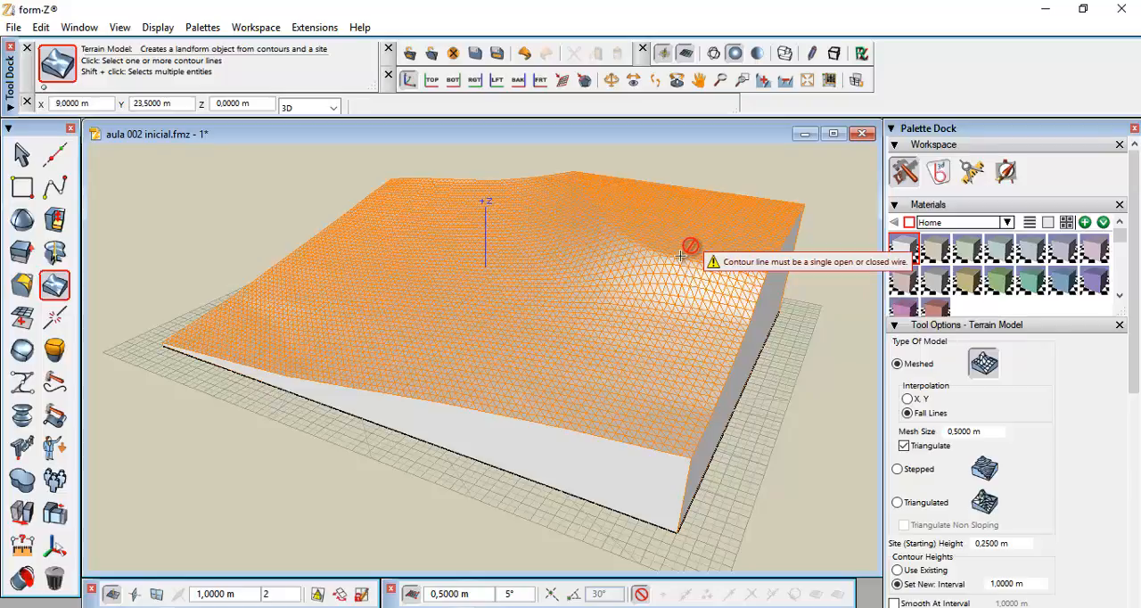
Orbit and reframe the view to inspect the generated meshed terrain from different angles
{"action": "middle_click_drag", "start_coordinate": [683, 258], "coordinate": [634, 237]}
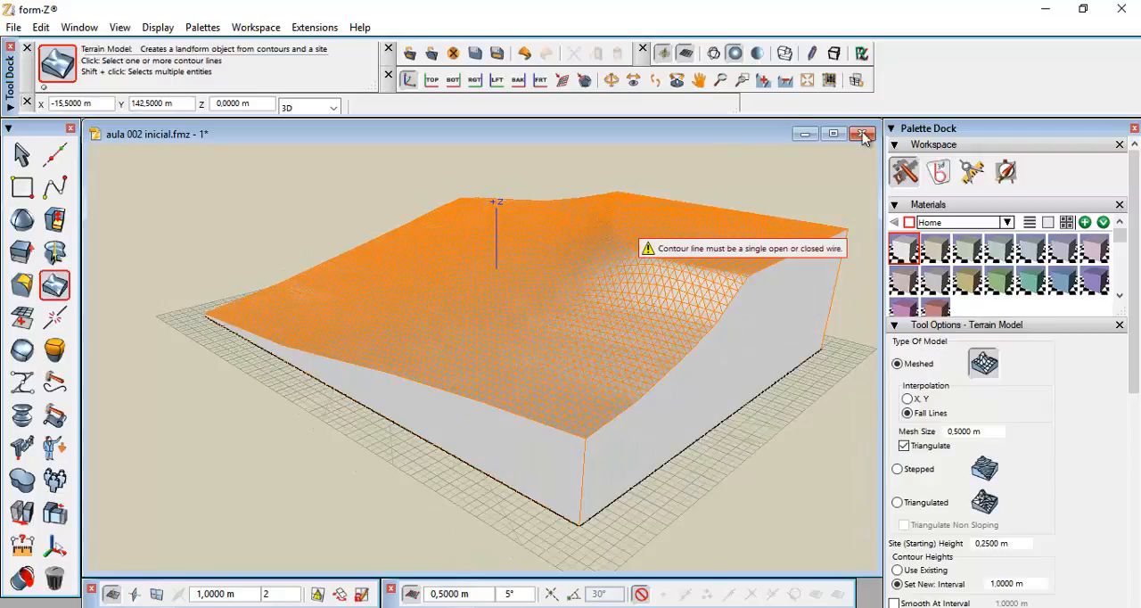
{"action": "left_click", "coordinate": [807, 81]}
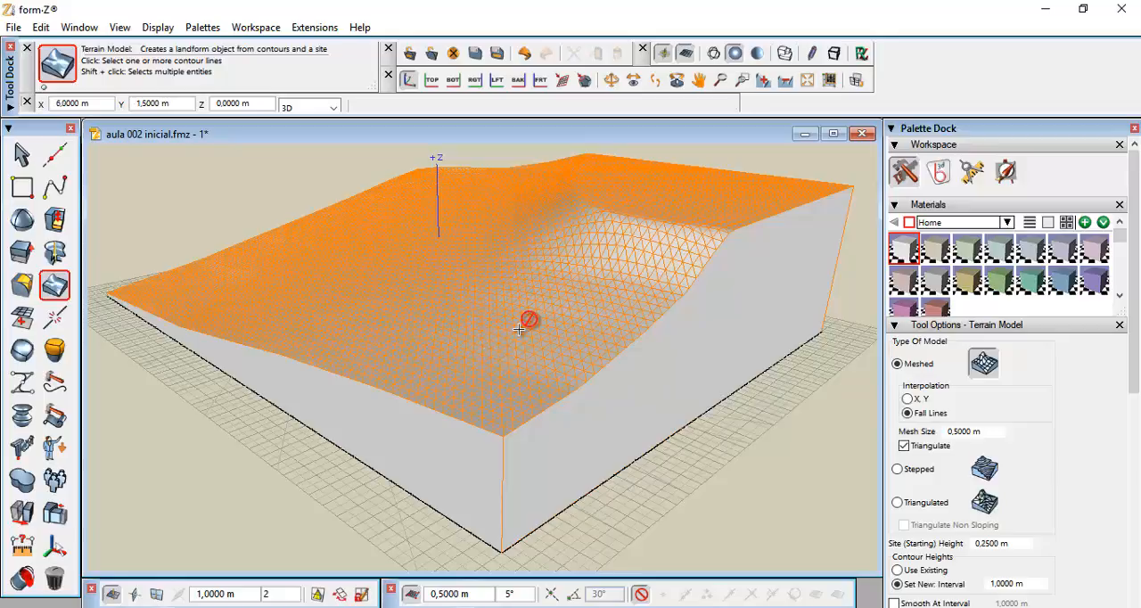
{"action": "middle_click_drag", "start_coordinate": [517, 328], "coordinate": [611, 326]}
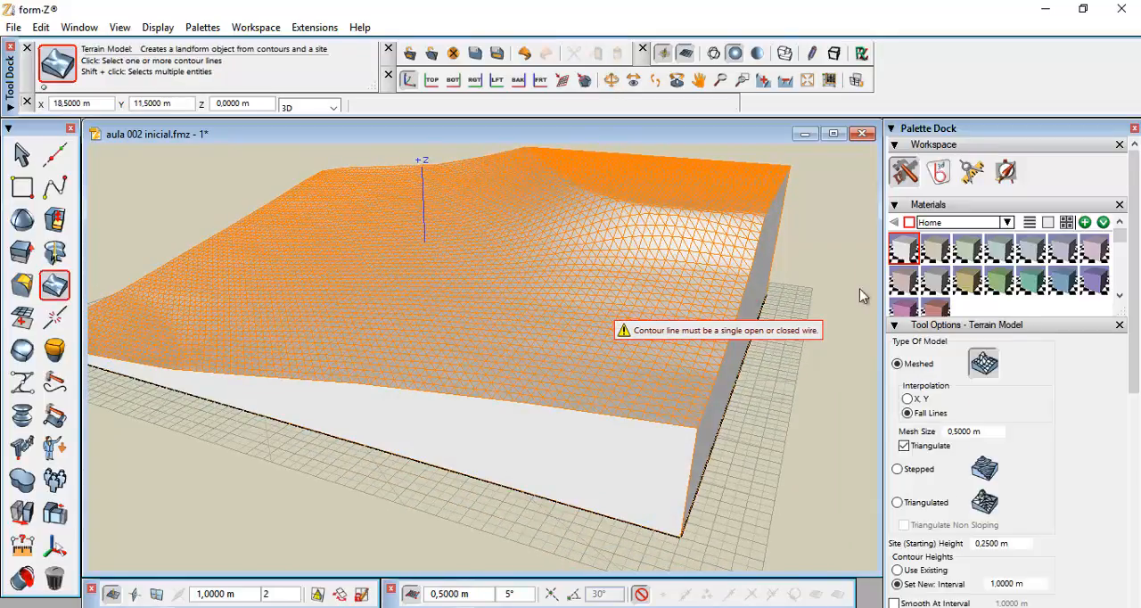
{"action": "left_click", "coordinate": [805, 82]}
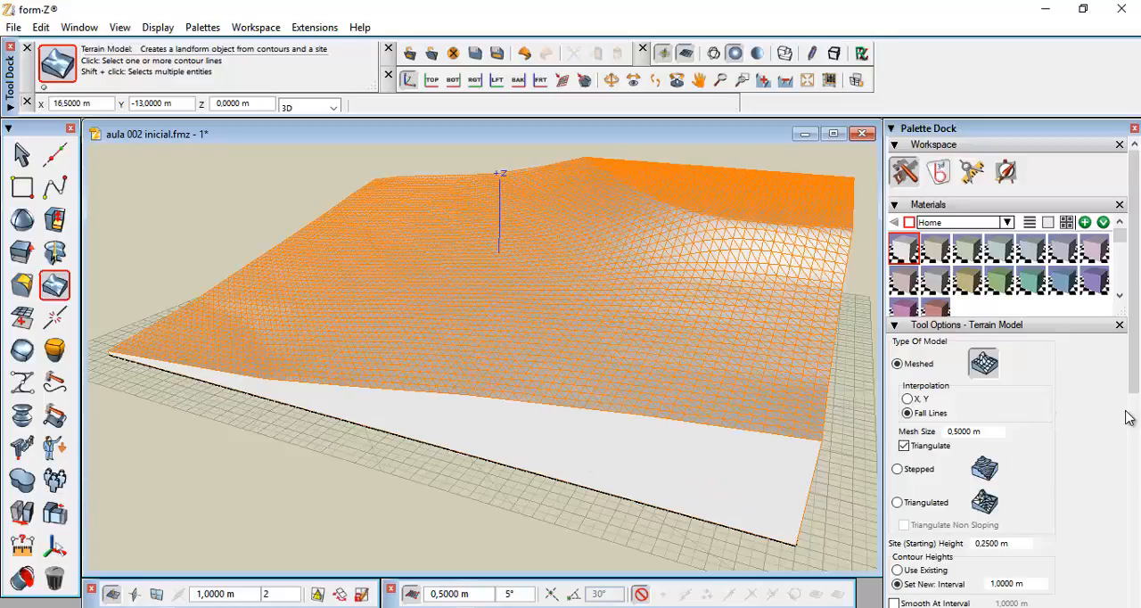
Try the Stepped and Triangulated terrain model types, then switch back to Meshed
{"action": "scroll", "coordinate": [1134, 378], "scroll_direction": "down", "scroll_amount": 5}
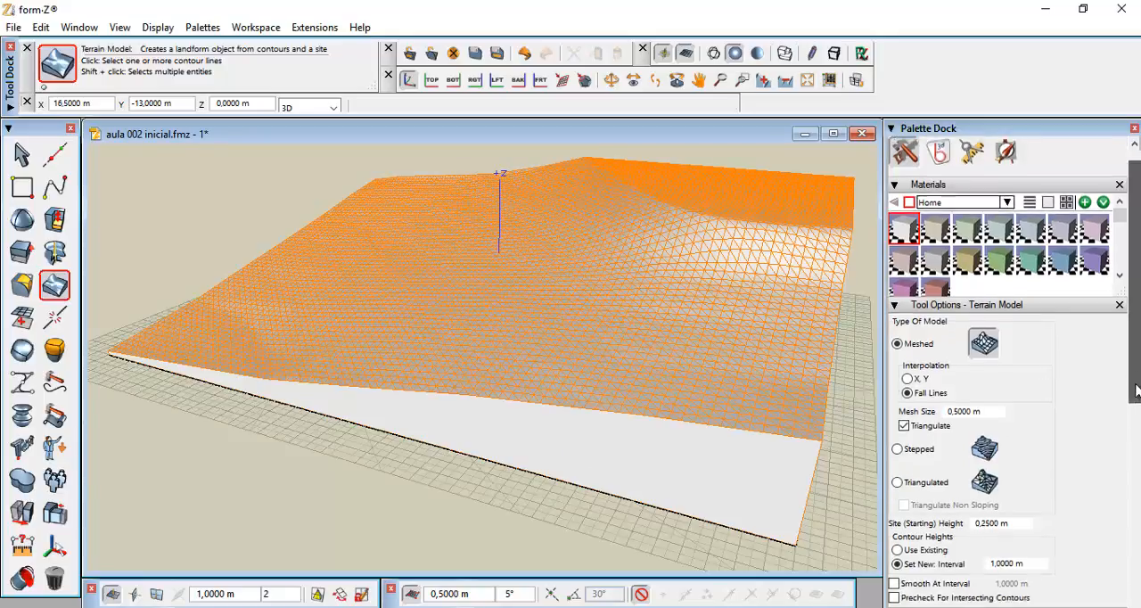
{"action": "left_click_drag", "start_coordinate": [1138, 444], "coordinate": [1139, 446]}
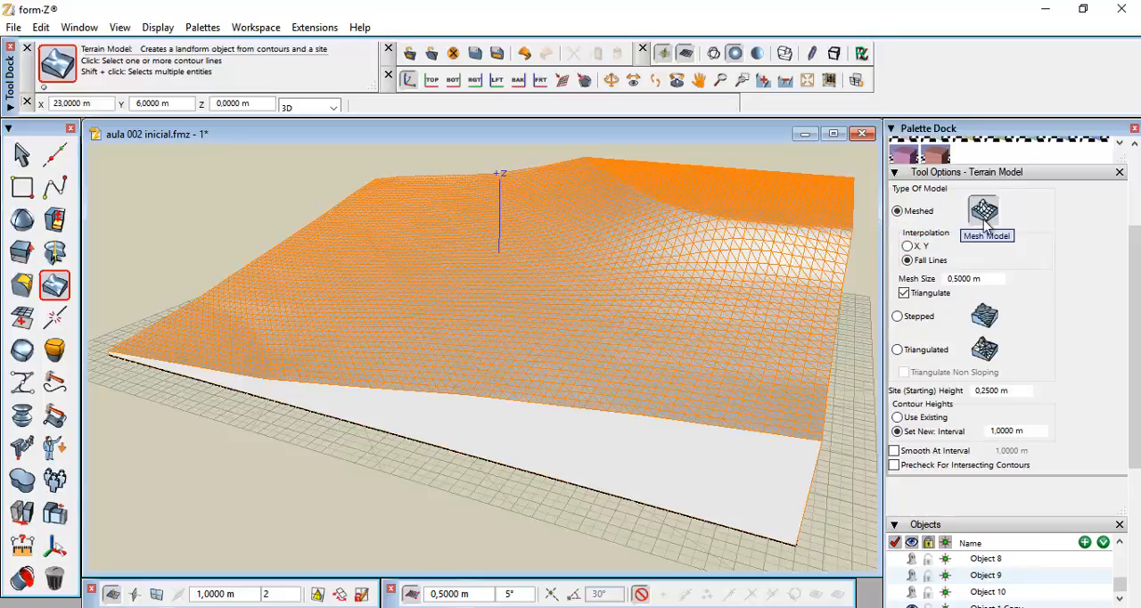
{"action": "left_click", "coordinate": [985, 317]}
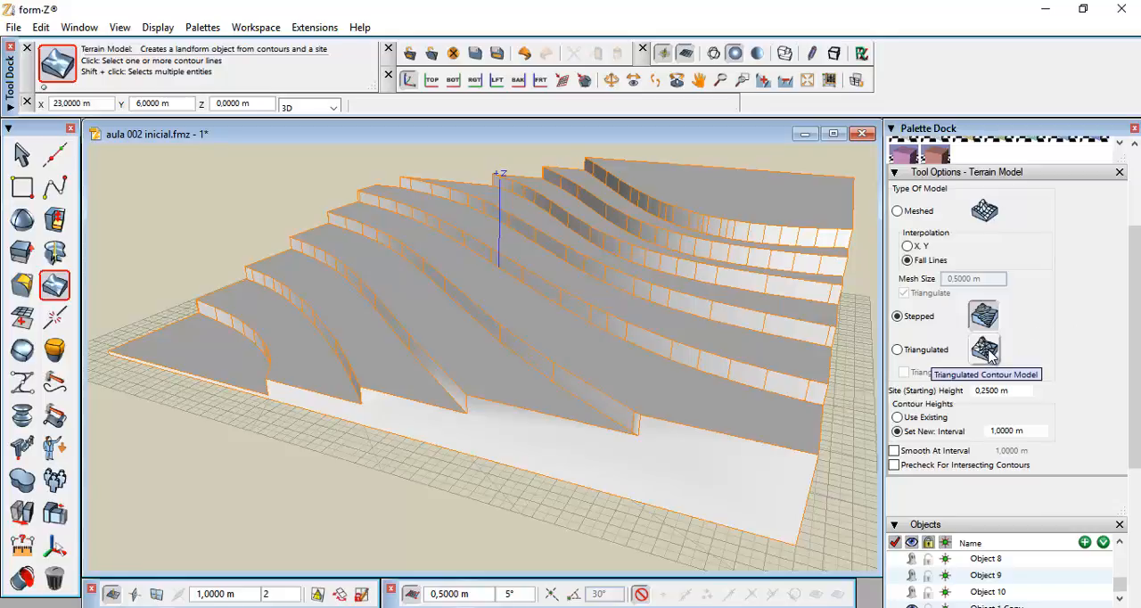
{"action": "left_click", "coordinate": [988, 352]}
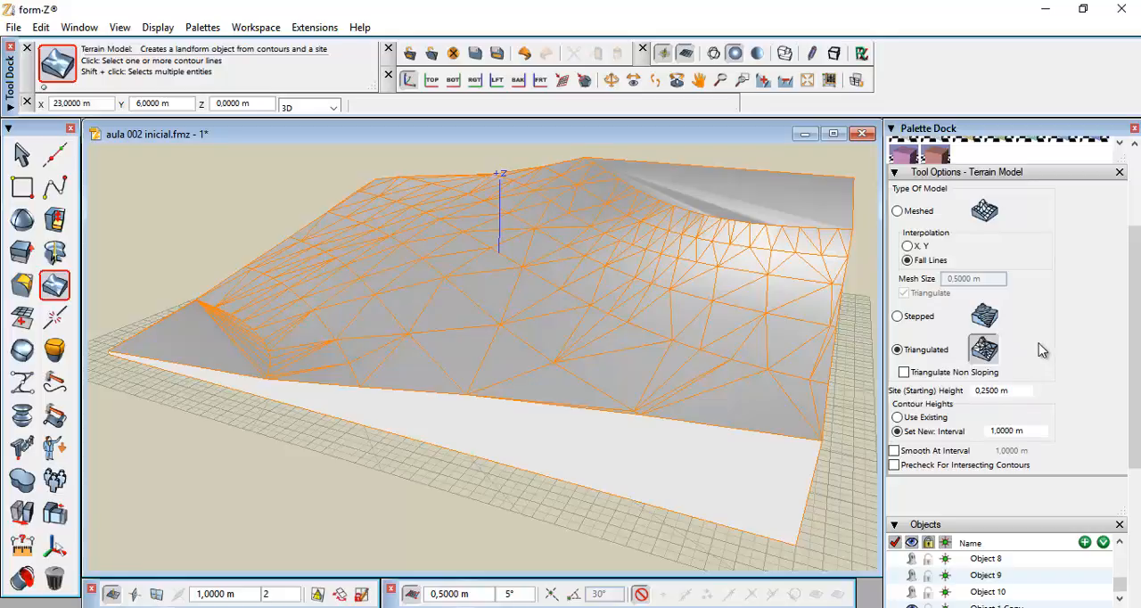
{"action": "left_click", "coordinate": [984, 316]}
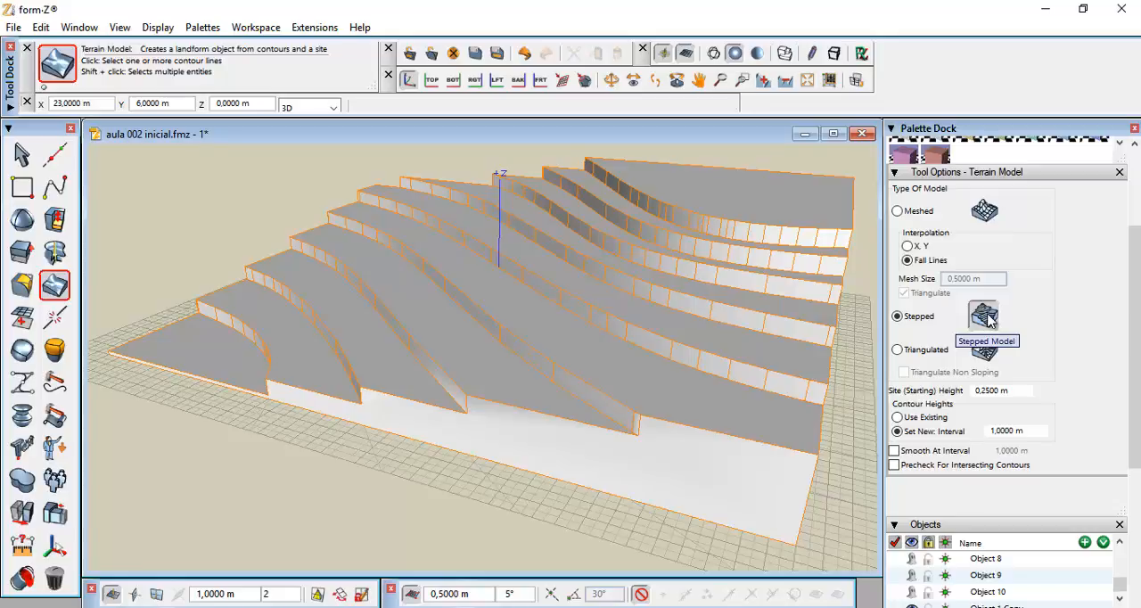
{"action": "left_click", "coordinate": [984, 209]}
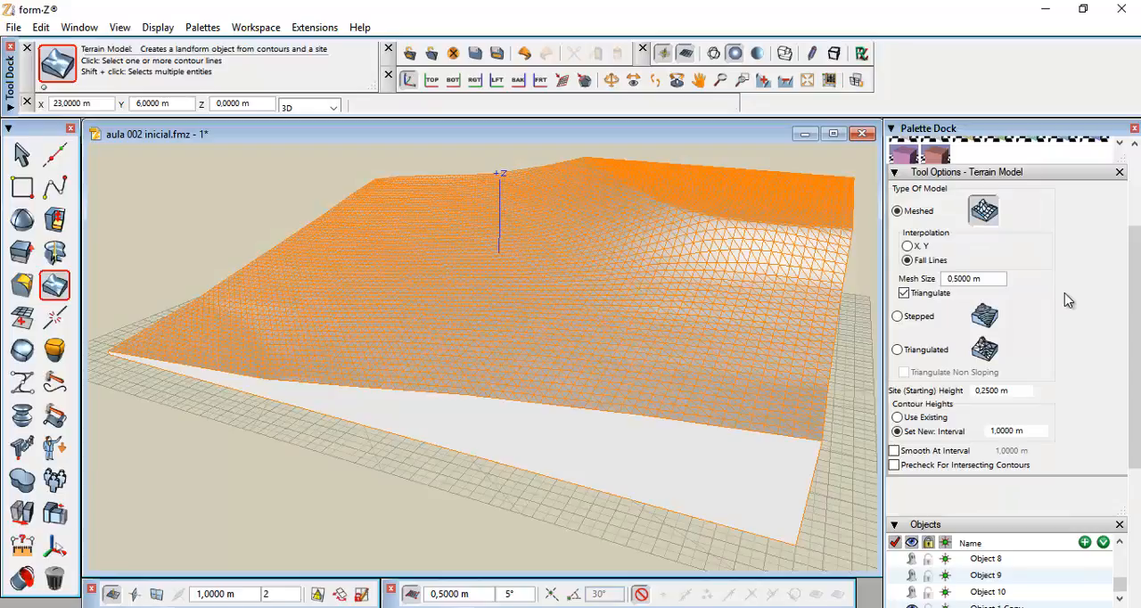
Try a terrain mesh size of 1 m, then restore the mesh size to 0.5 m
{"action": "left_click", "coordinate": [988, 280]}
{"action": "type", "text": "1"}
{"action": "key", "text": "Return"}
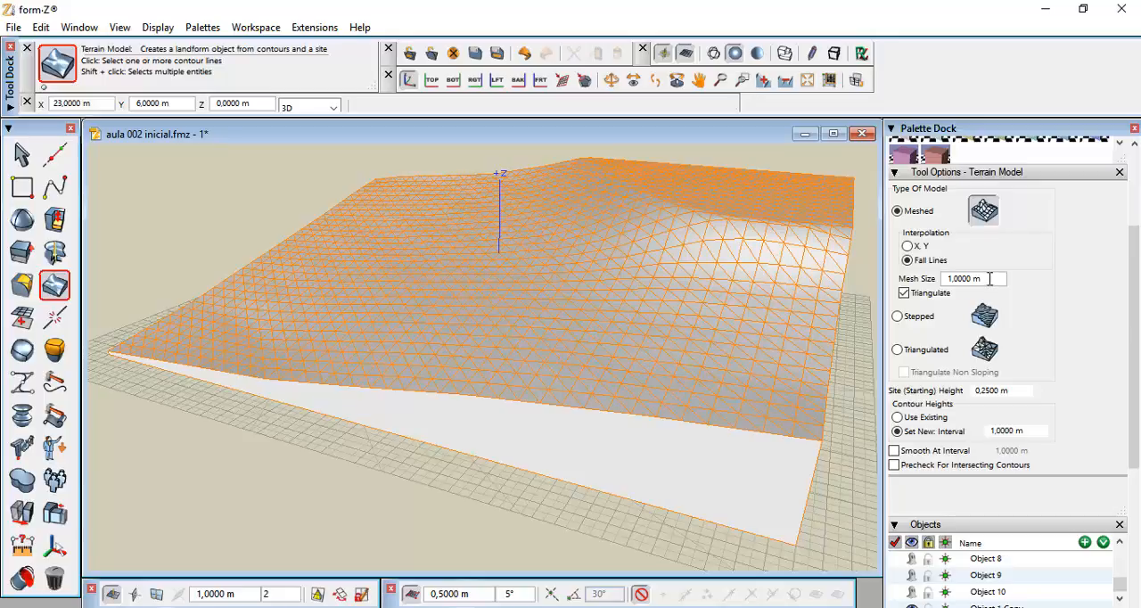
{"action": "double_click", "coordinate": [990, 279]}
{"action": "type", "text": "0.5"}
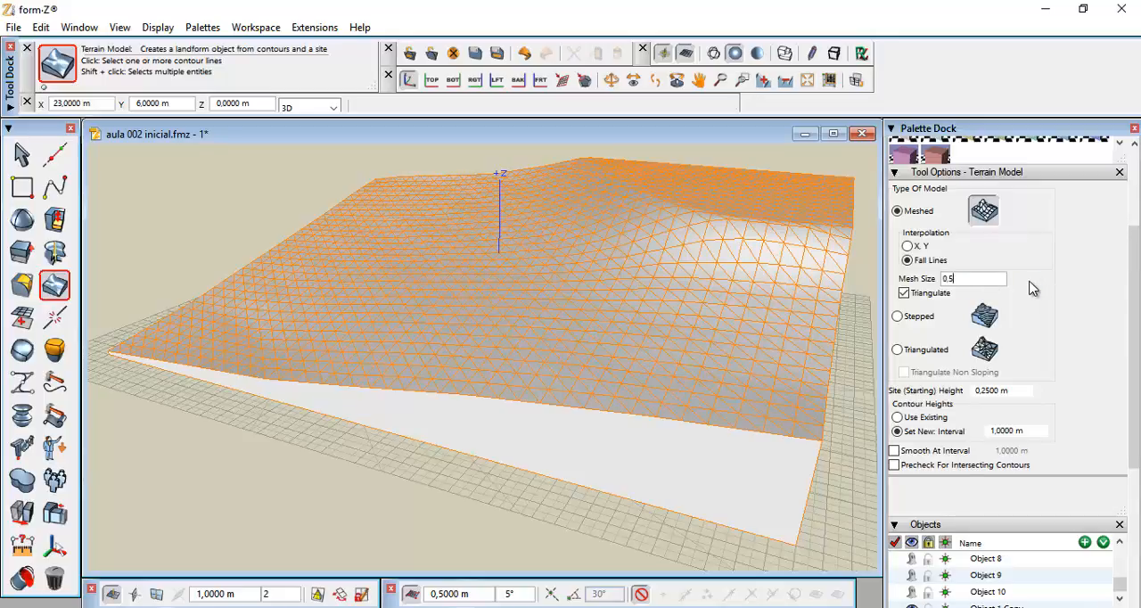
{"action": "key", "text": "Return"}
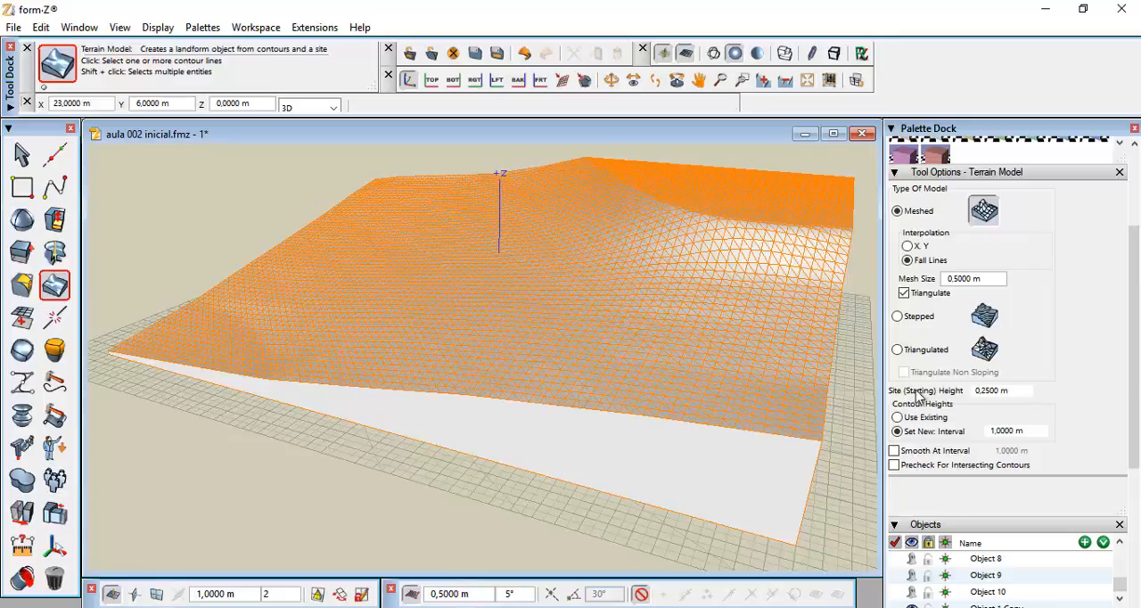
Try a site starting height of 2 m, orbit to compare, then reset the starting height to 0.25 m
{"action": "left_click", "coordinate": [1008, 393]}
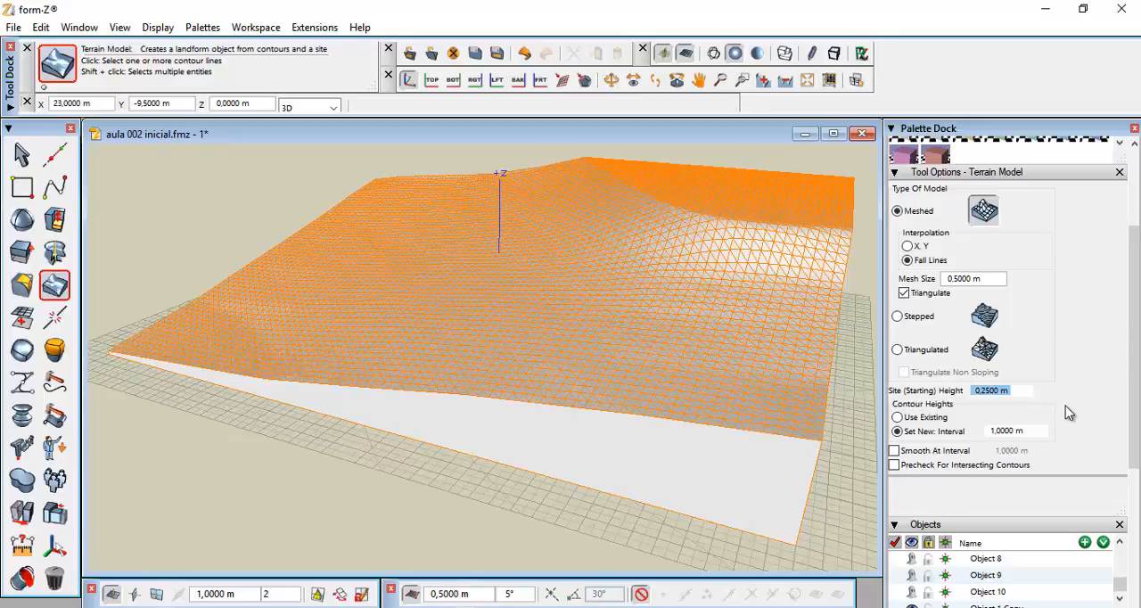
{"action": "type", "text": "2"}
{"action": "key", "text": "Return"}
{"action": "scroll", "coordinate": [768, 381], "scroll_direction": "down", "scroll_amount": 1}
{"action": "middle_click_drag", "start_coordinate": [769, 381], "coordinate": [733, 403]}
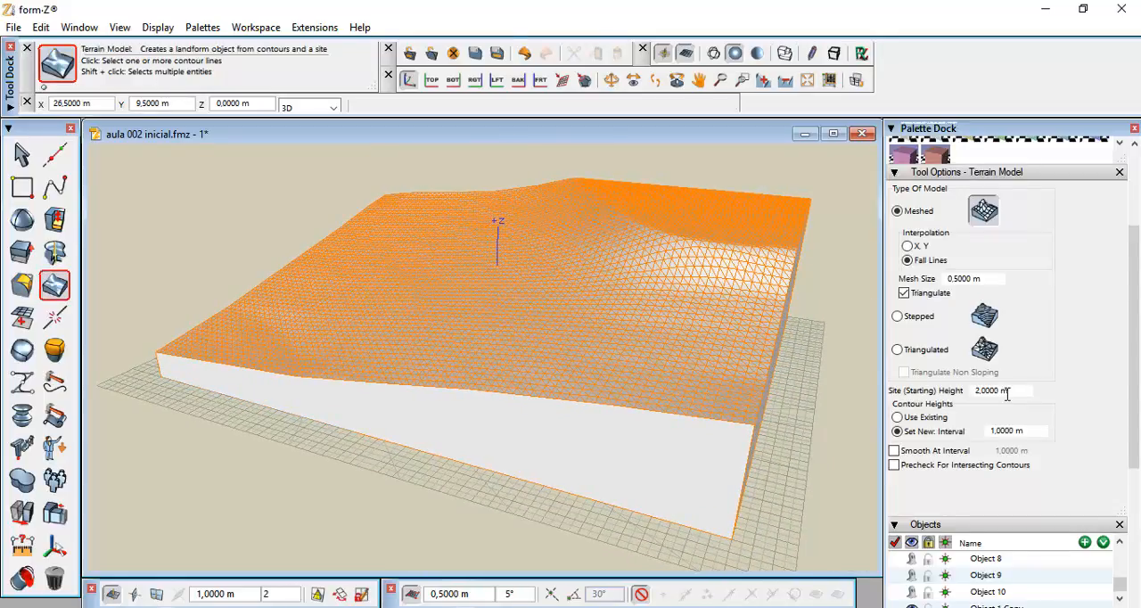
{"action": "scroll", "coordinate": [847, 387], "scroll_direction": "down", "scroll_amount": 2}
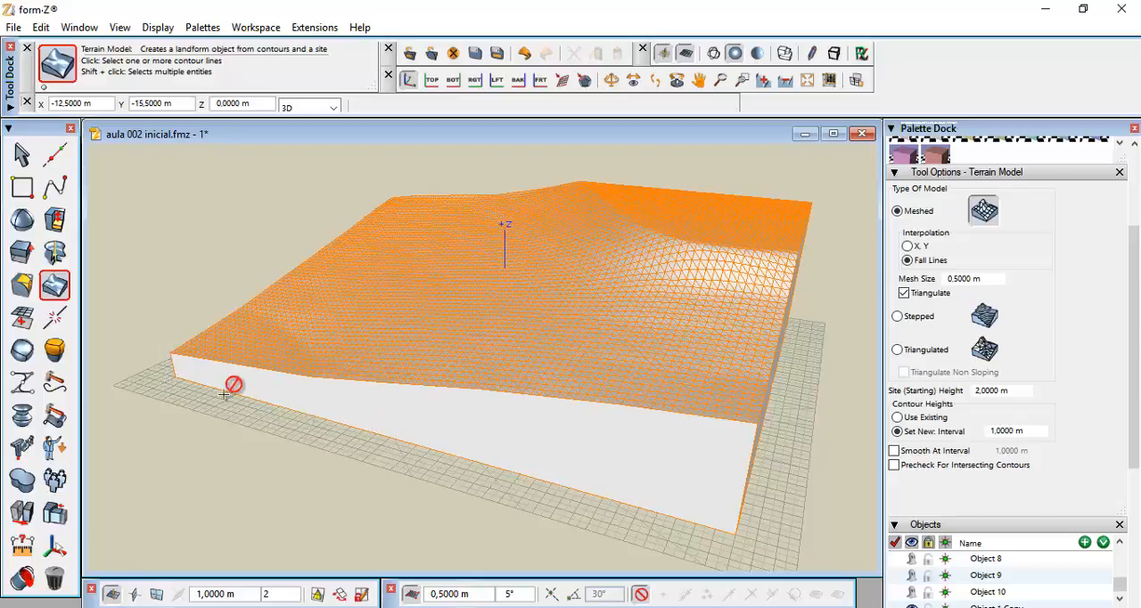
{"action": "left_click", "coordinate": [1016, 393]}
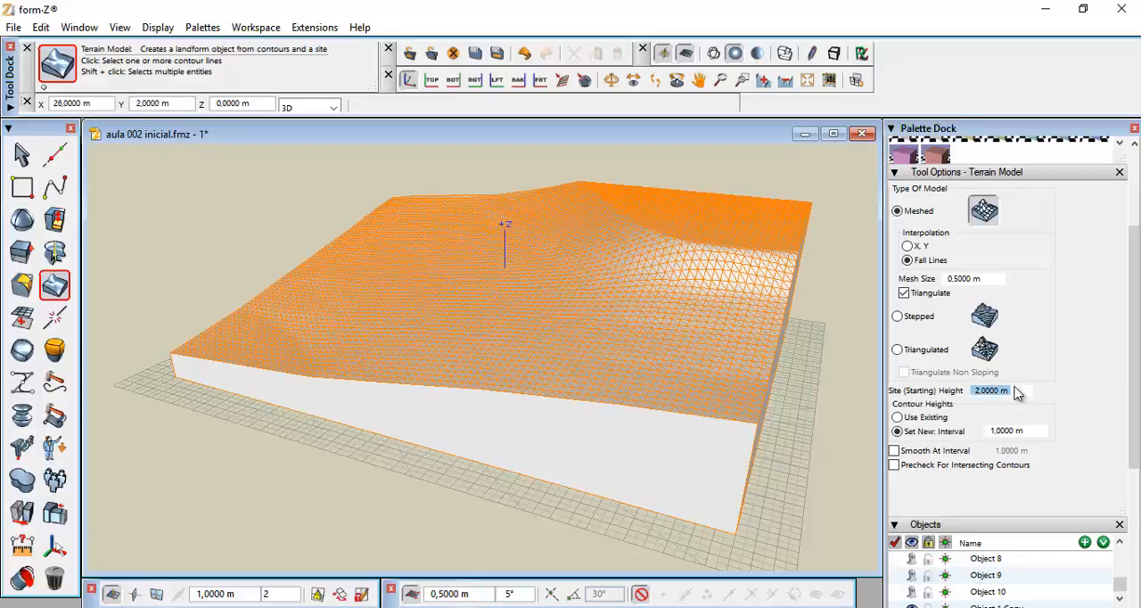
{"action": "type", "text": "0,25"}
{"action": "key", "text": "Return"}
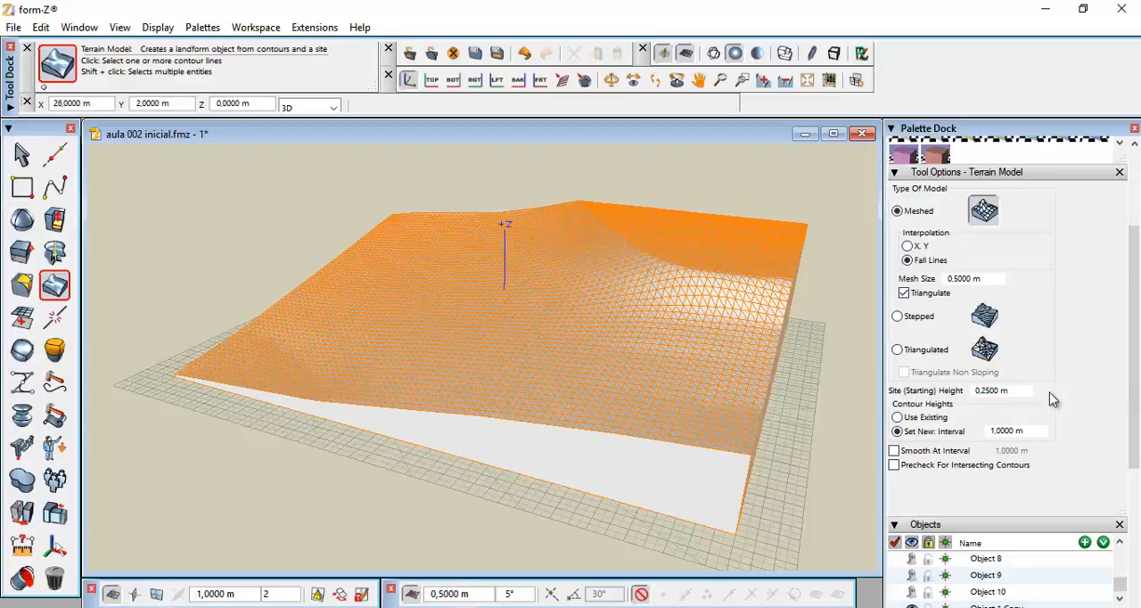
Try a contour height interval of 2 m, then set the interval back to 1 m
{"action": "left_click", "coordinate": [1031, 433]}
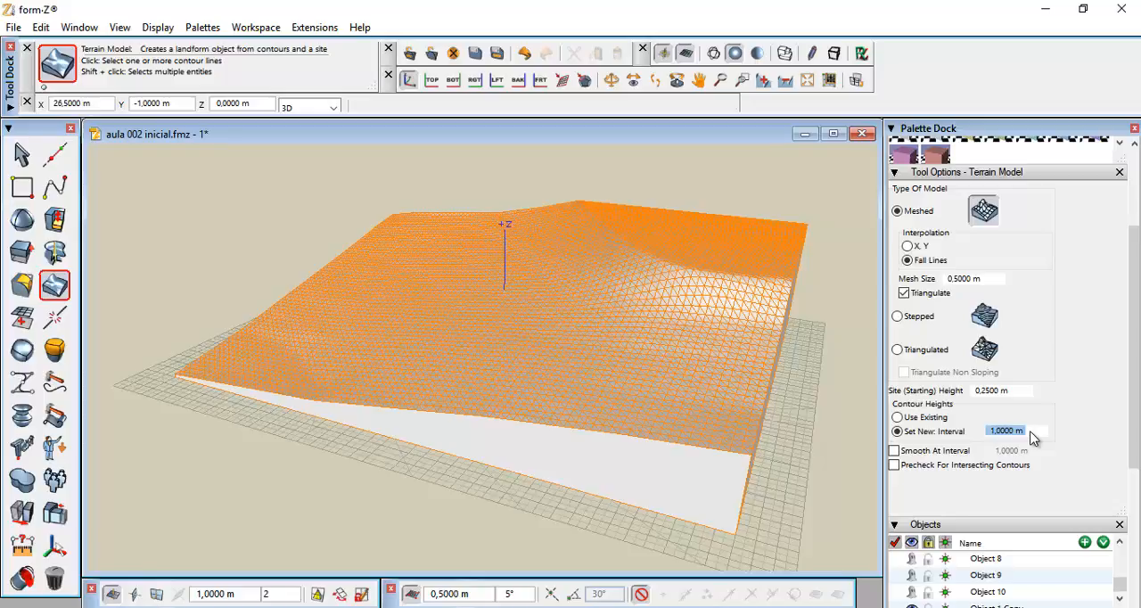
{"action": "type", "text": "2"}
{"action": "key", "text": "Return"}
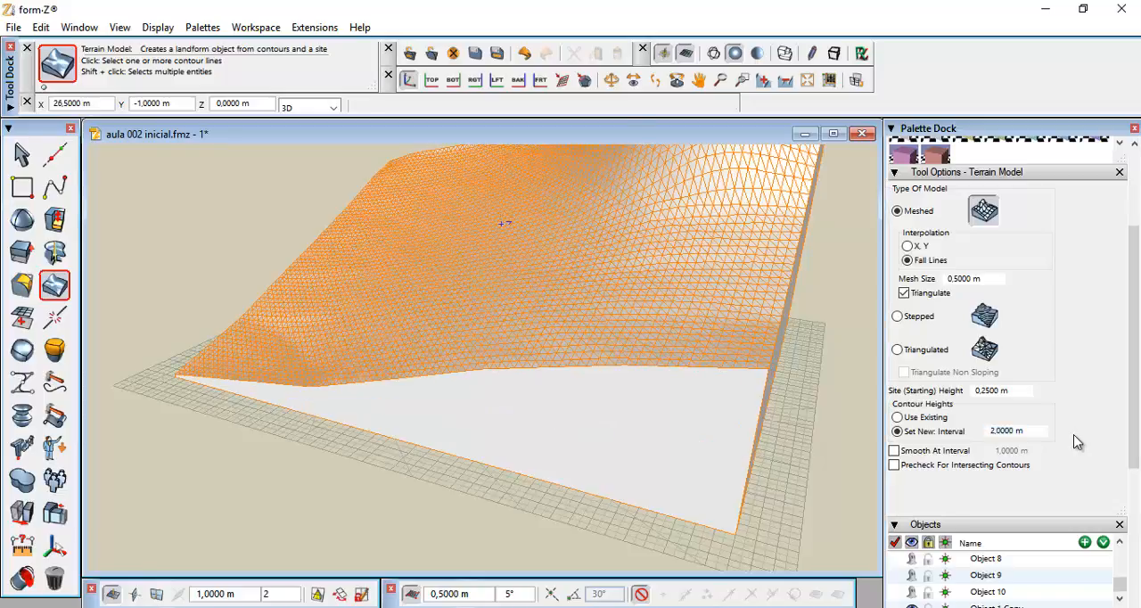
{"action": "left_click", "coordinate": [807, 82]}
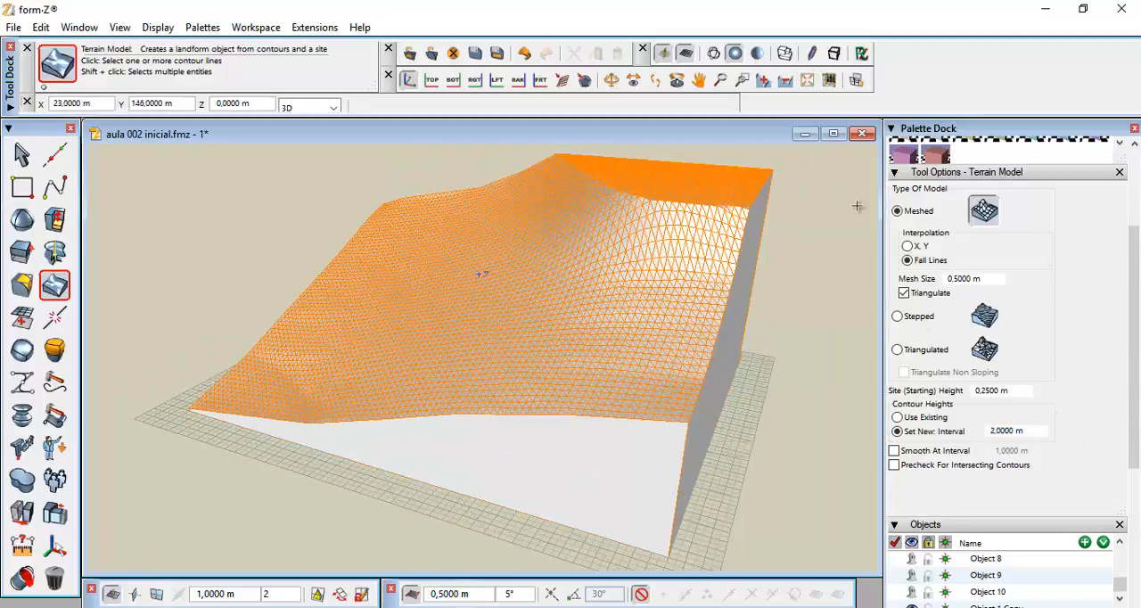
{"action": "left_click", "coordinate": [1032, 432]}
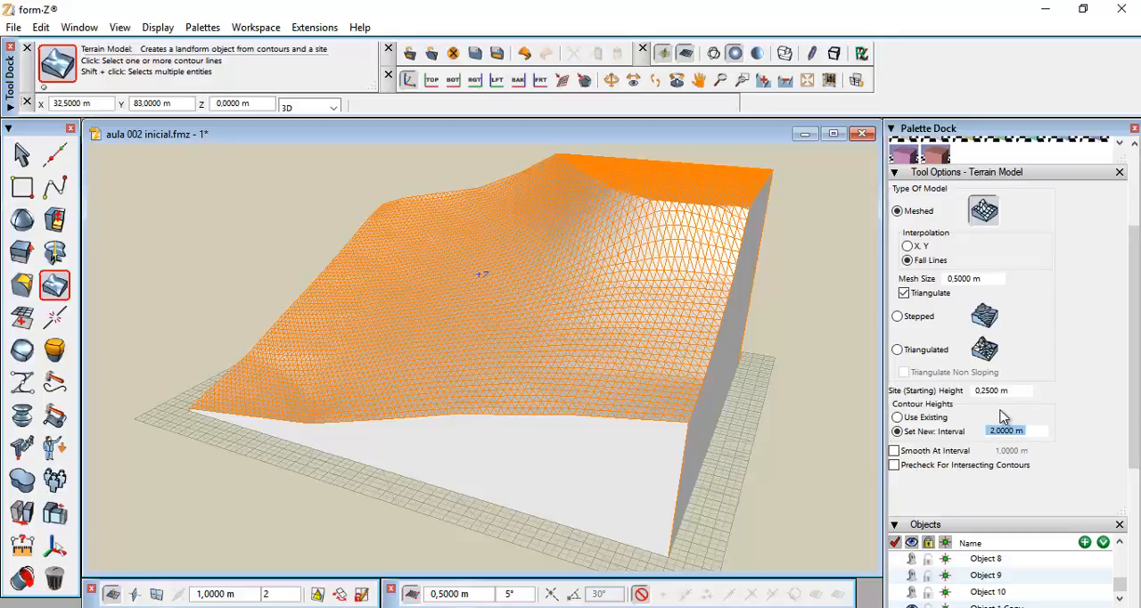
{"action": "type", "text": "1"}
{"action": "key", "text": "Return"}
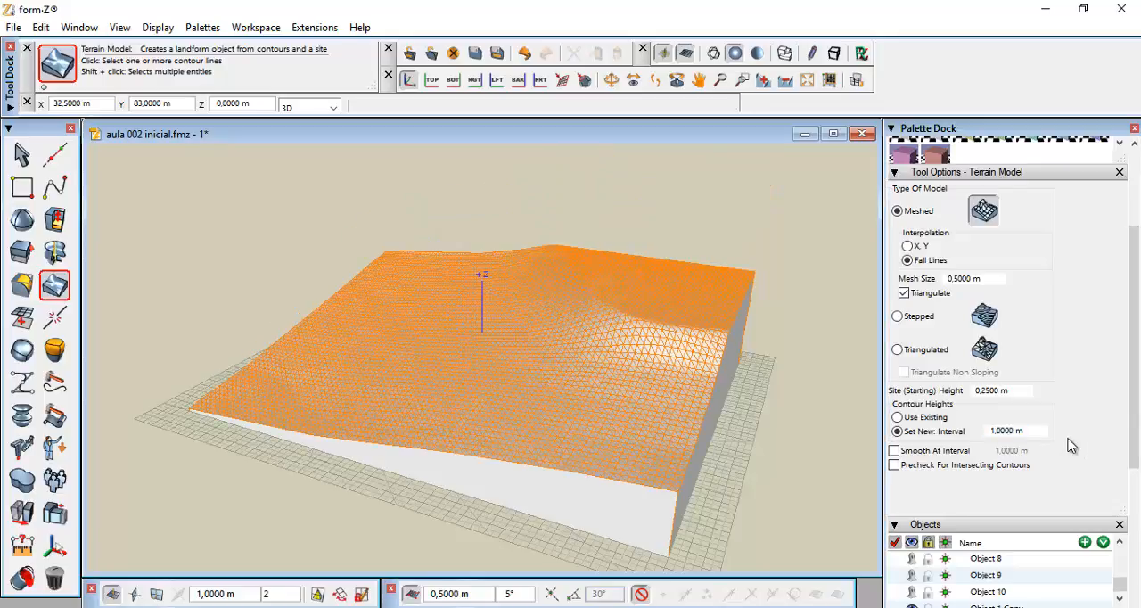
{"action": "left_click", "coordinate": [809, 81]}
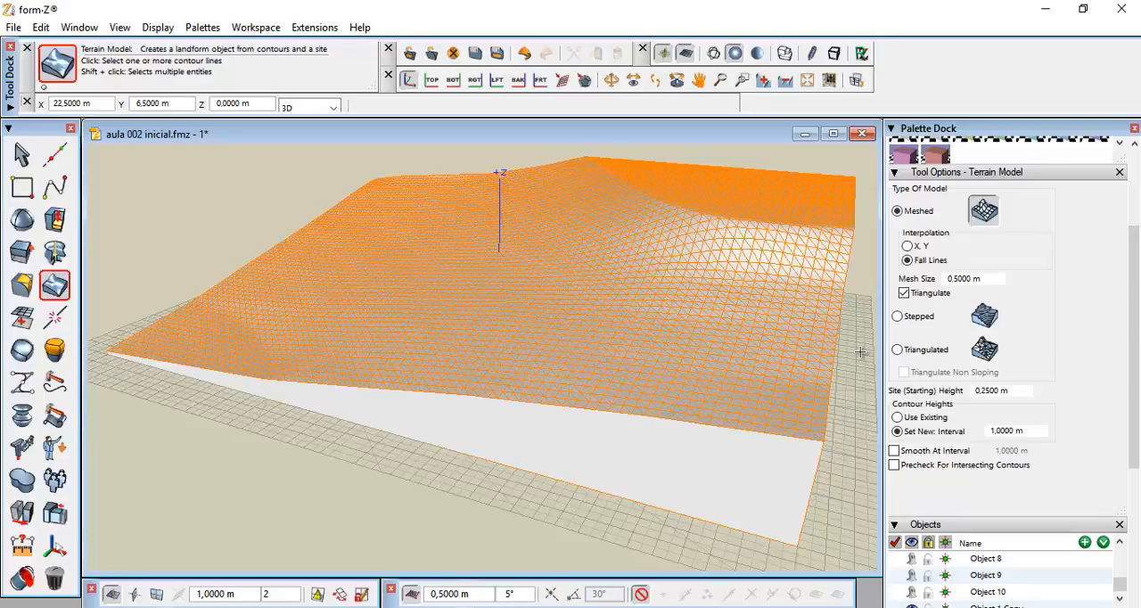
Undo the last terrain model to return to the bare contour splines on the lot
{"action": "key", "text": "ctrl+z"}
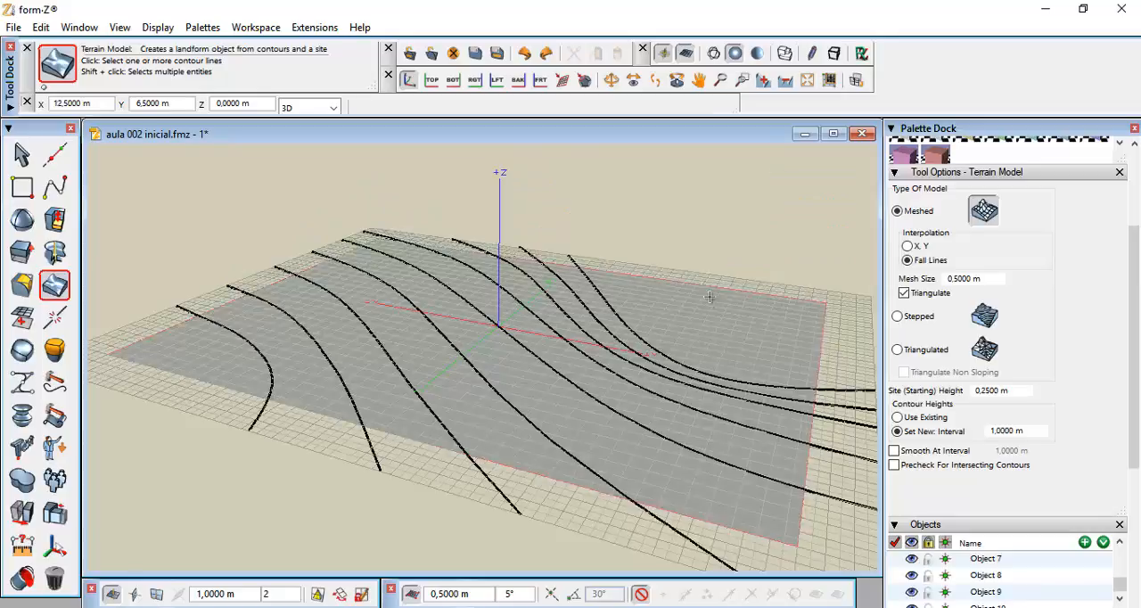
{"action": "left_click", "coordinate": [806, 79]}
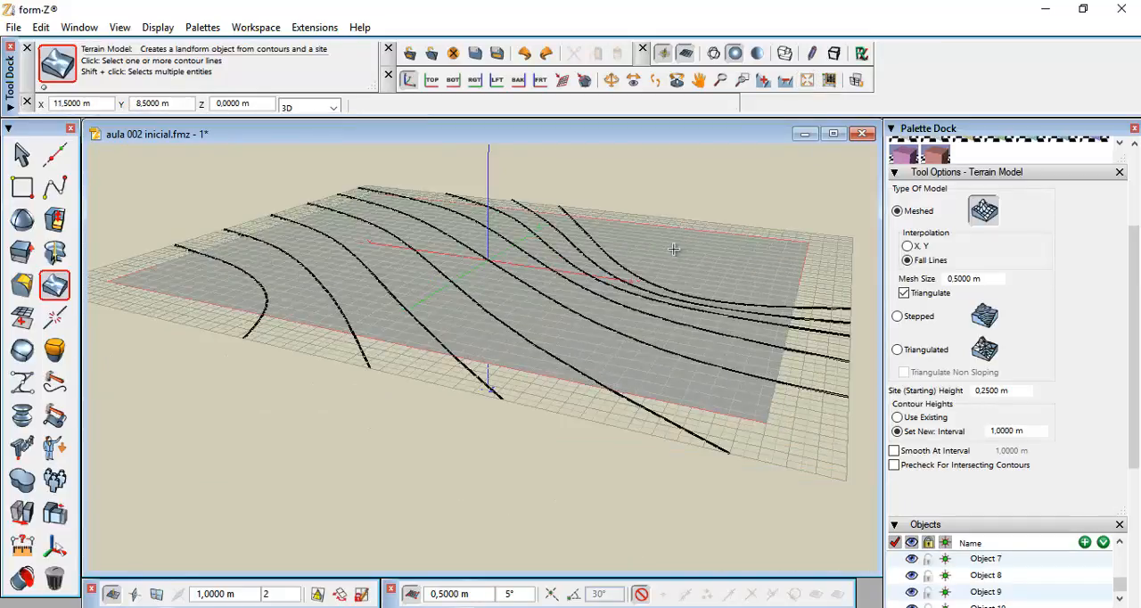
{"action": "middle_click_drag", "start_coordinate": [674, 248], "coordinate": [668, 304]}
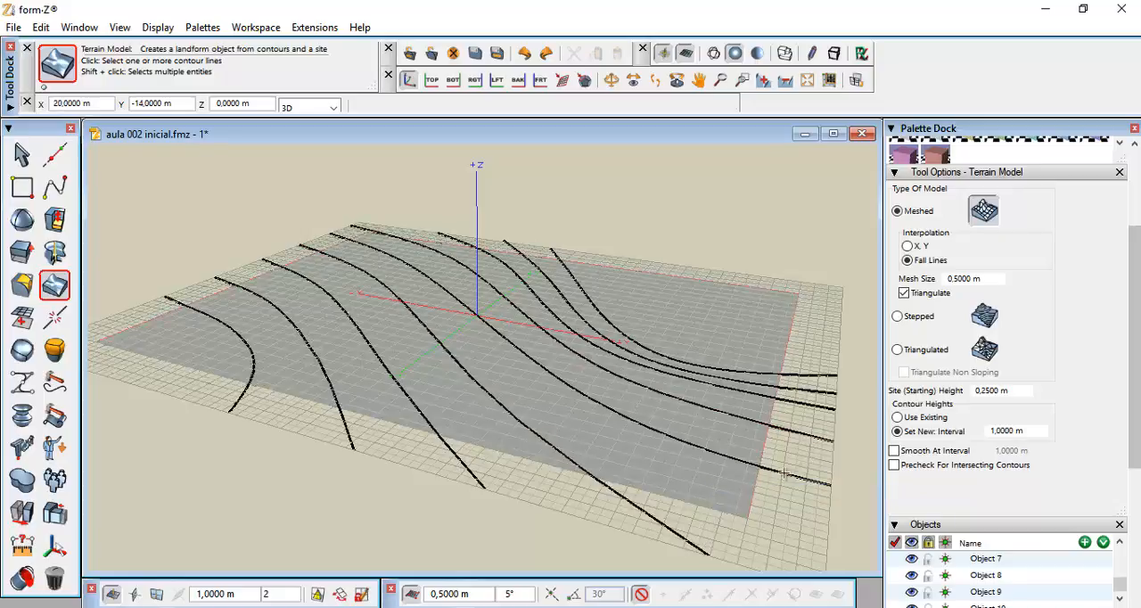
{"action": "left_click", "coordinate": [520, 481]}
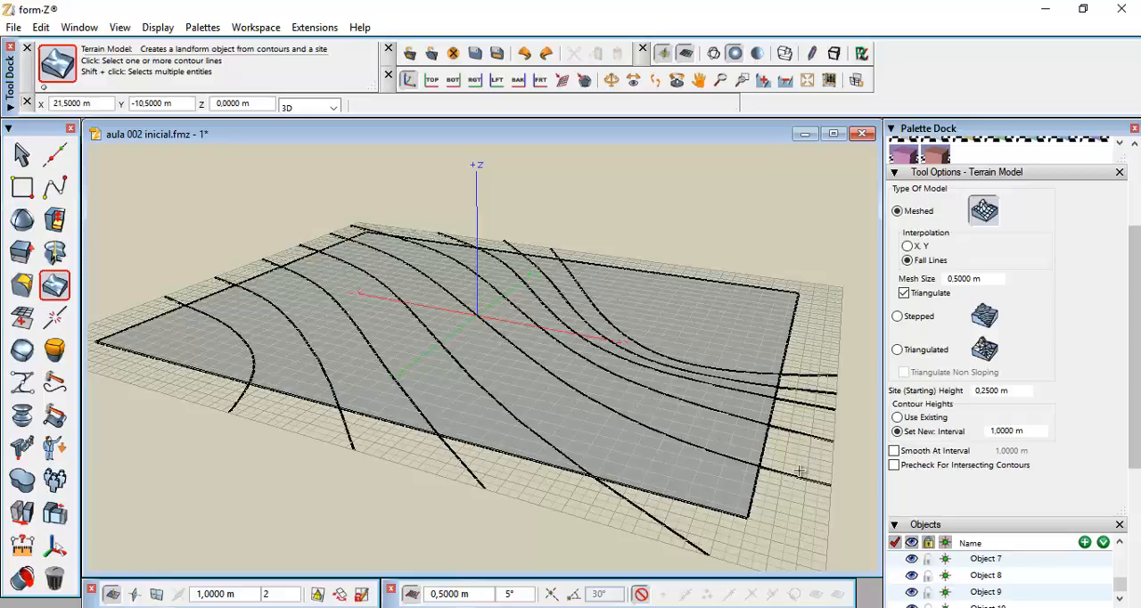
Group the first two southern contour splines each with the northern contour spline that continues it
{"action": "left_click", "coordinate": [50, 482]}
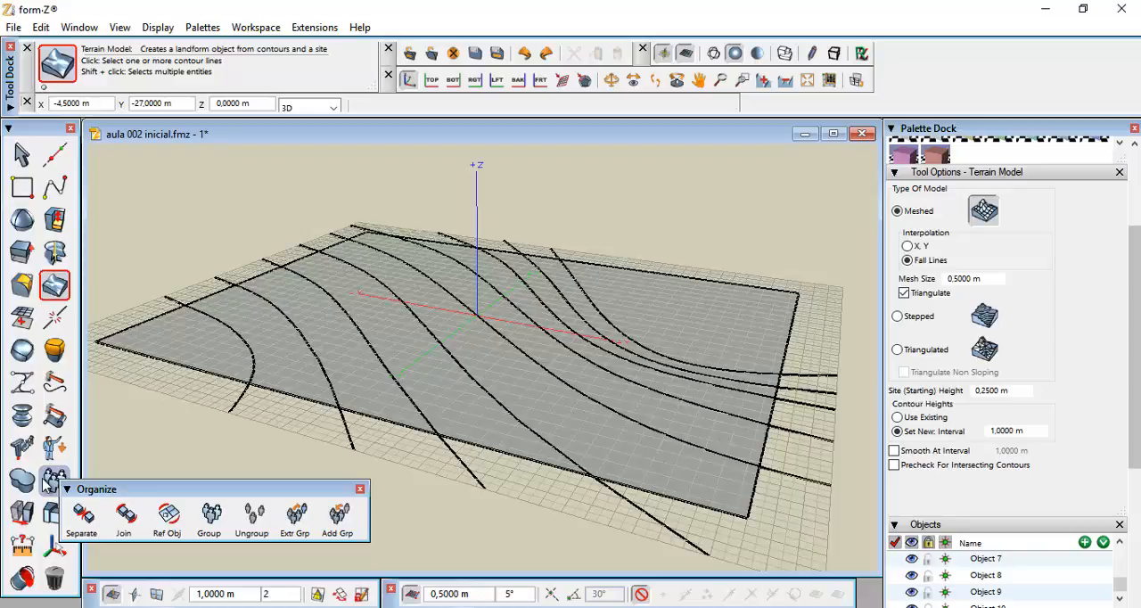
{"action": "left_click", "coordinate": [50, 481]}
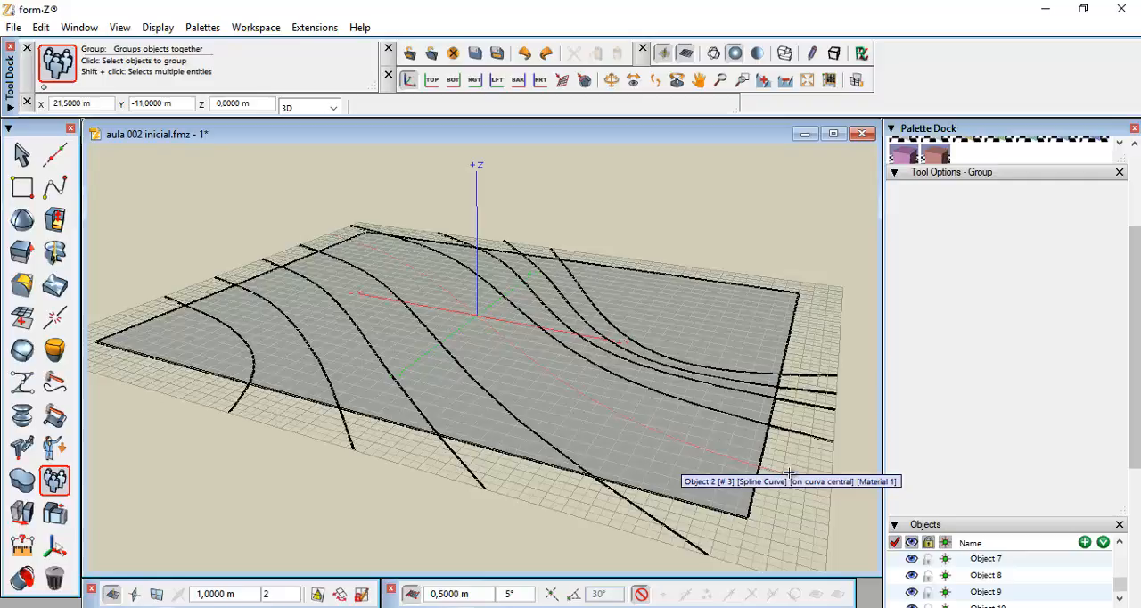
{"action": "left_click", "coordinate": [796, 440]}
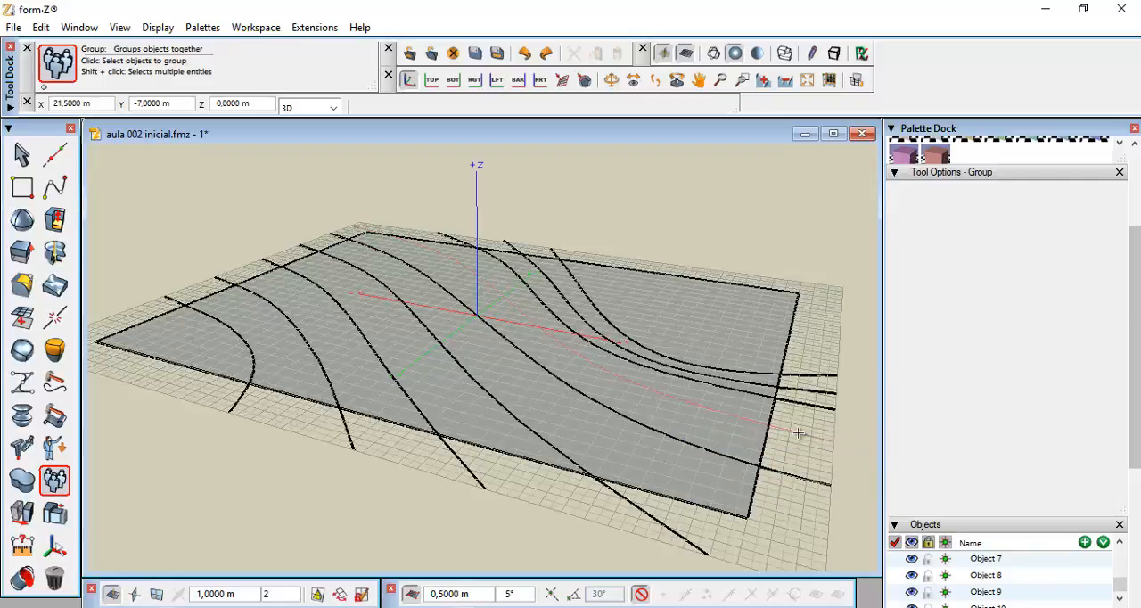
{"action": "left_click", "coordinate": [798, 434]}
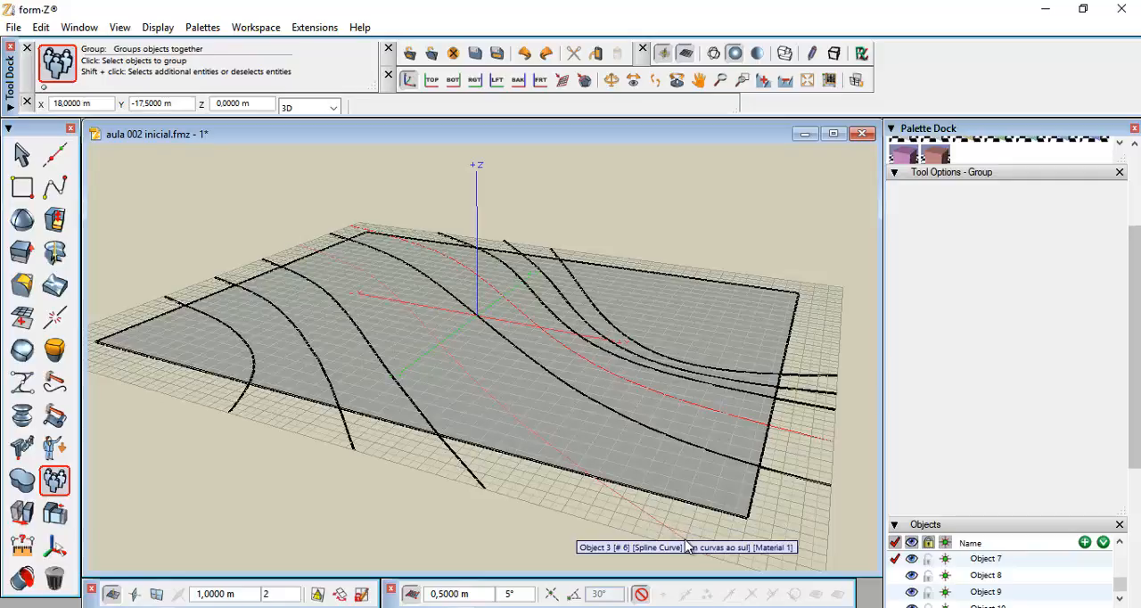
{"action": "left_click", "coordinate": [685, 539]}
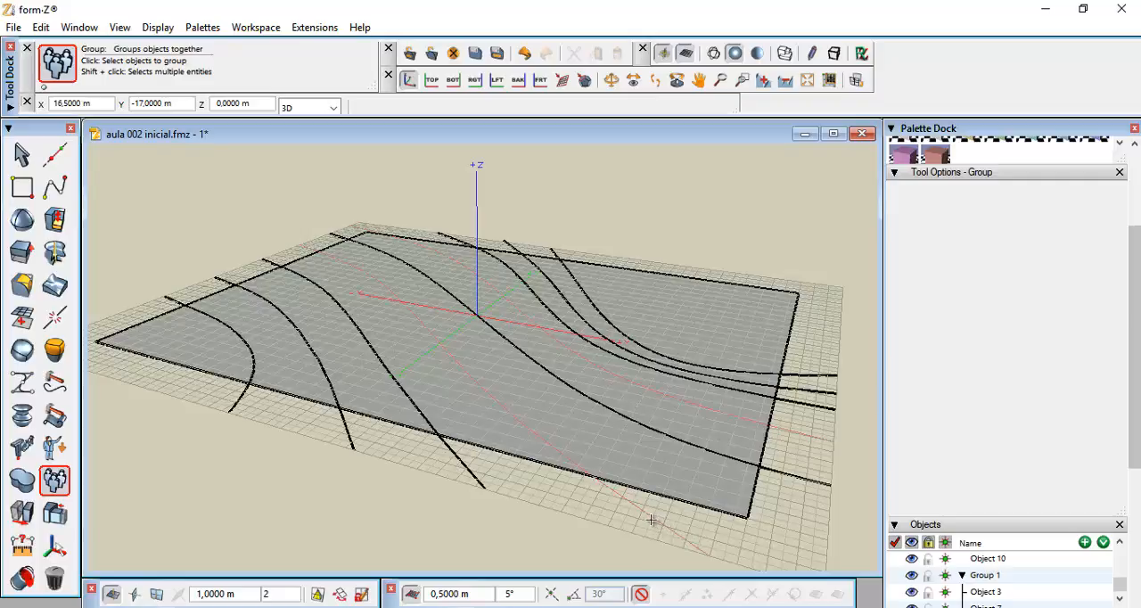
{"action": "left_click", "coordinate": [477, 477]}
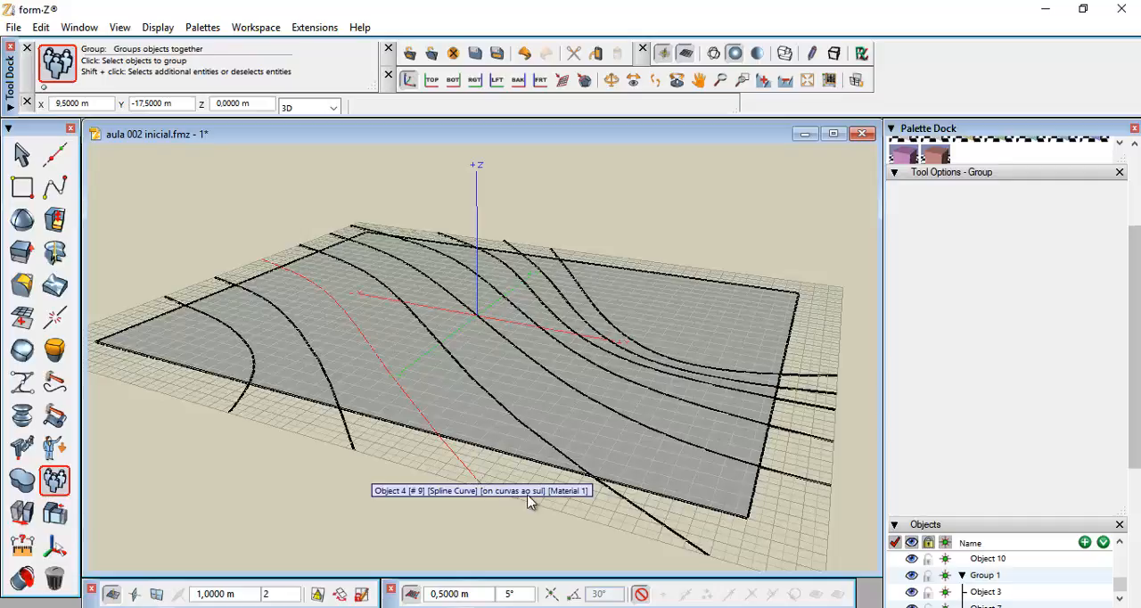
{"action": "left_click", "coordinate": [666, 526]}
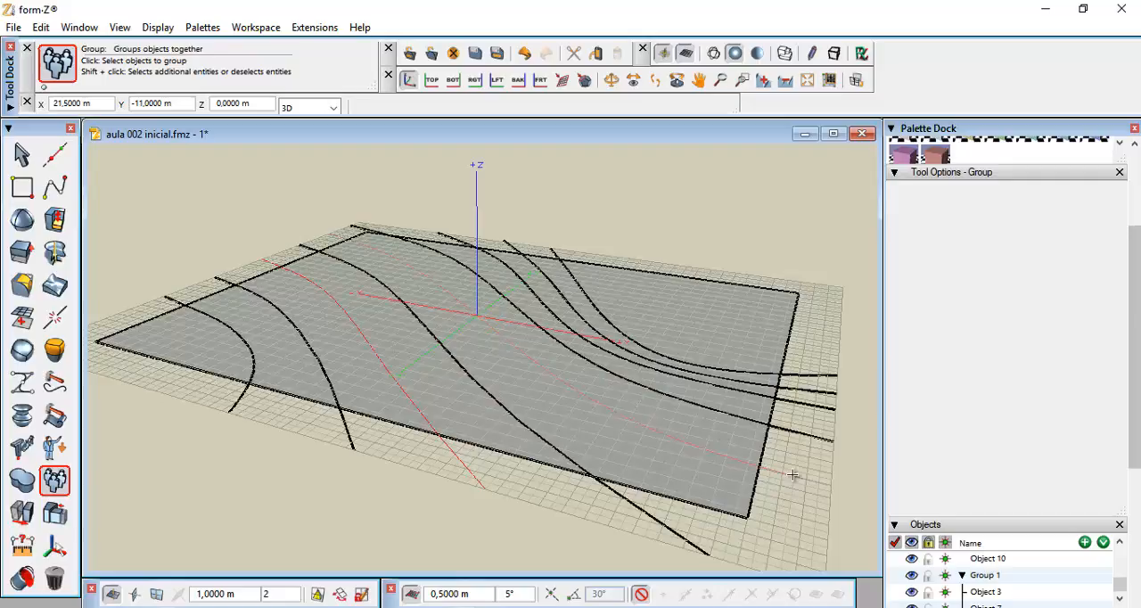
{"action": "left_click", "coordinate": [800, 403]}
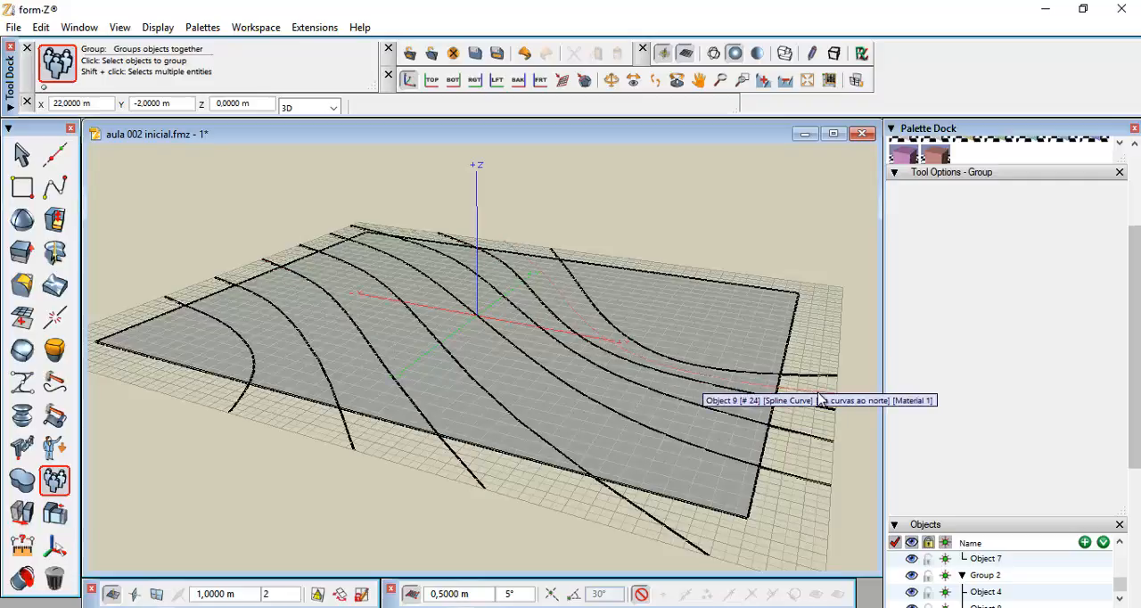
Group the remaining two southern contour splines with their continuing northern contour splines the same way
{"action": "left_click", "coordinate": [820, 399]}
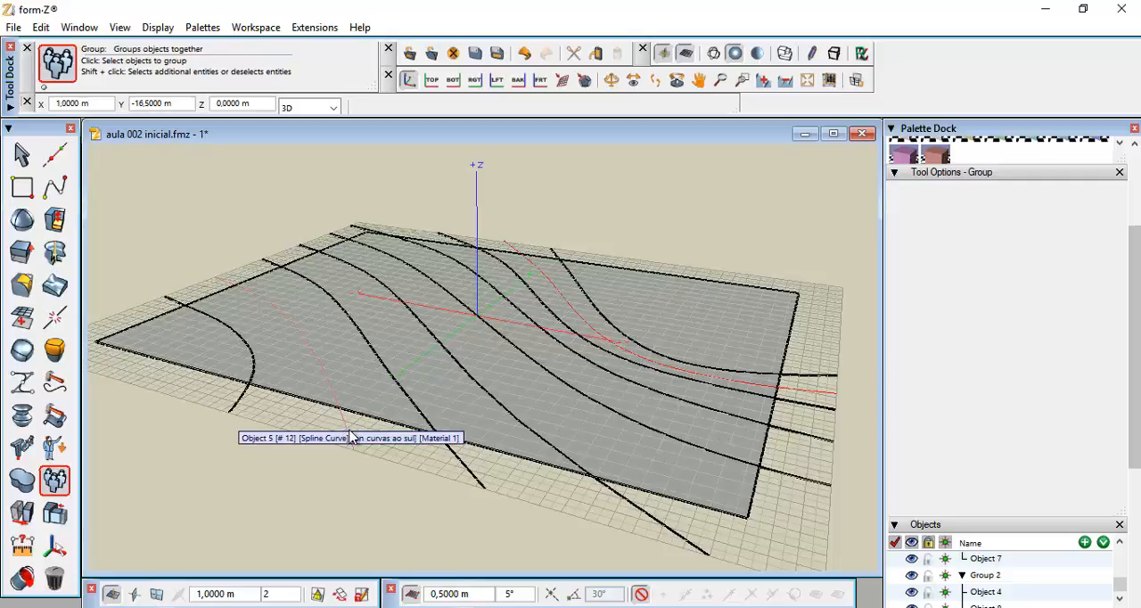
{"action": "left_click", "coordinate": [349, 430]}
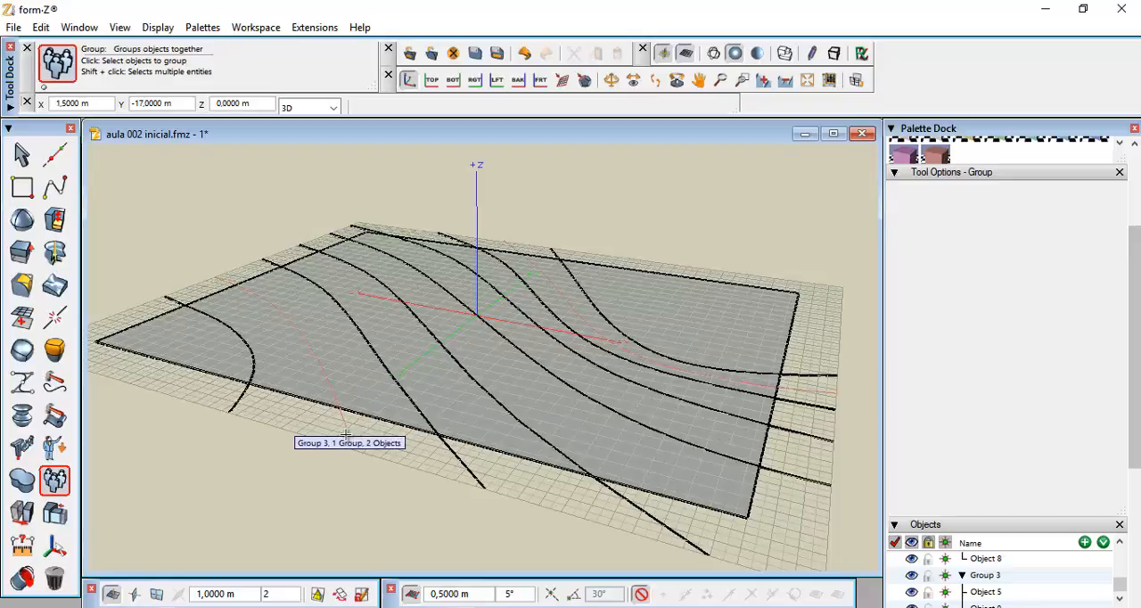
{"action": "left_click", "coordinate": [242, 405]}
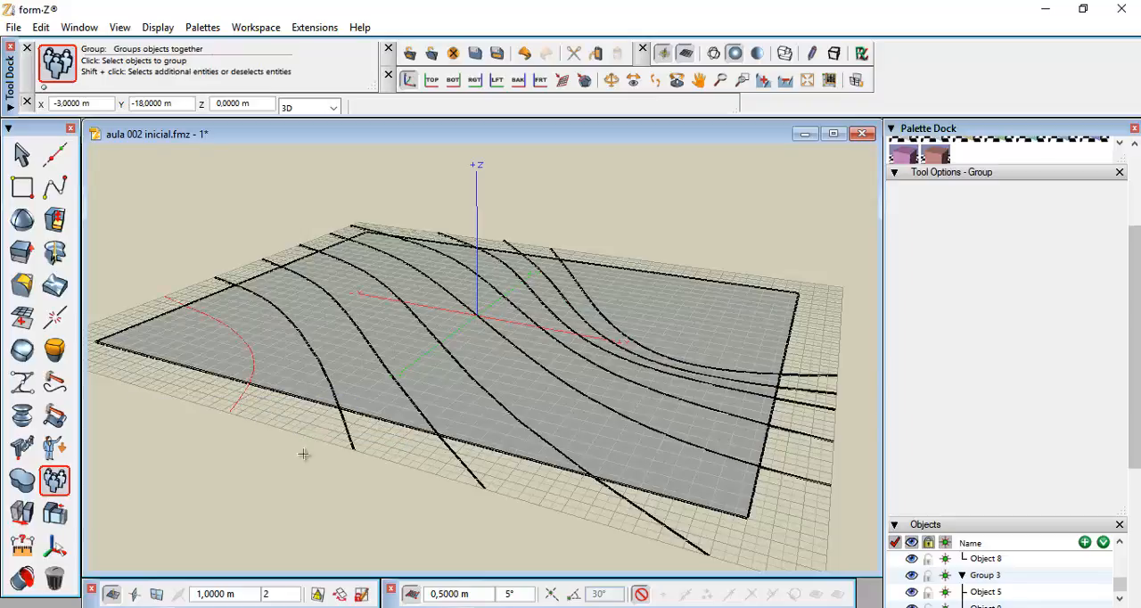
{"action": "left_click", "coordinate": [831, 377]}
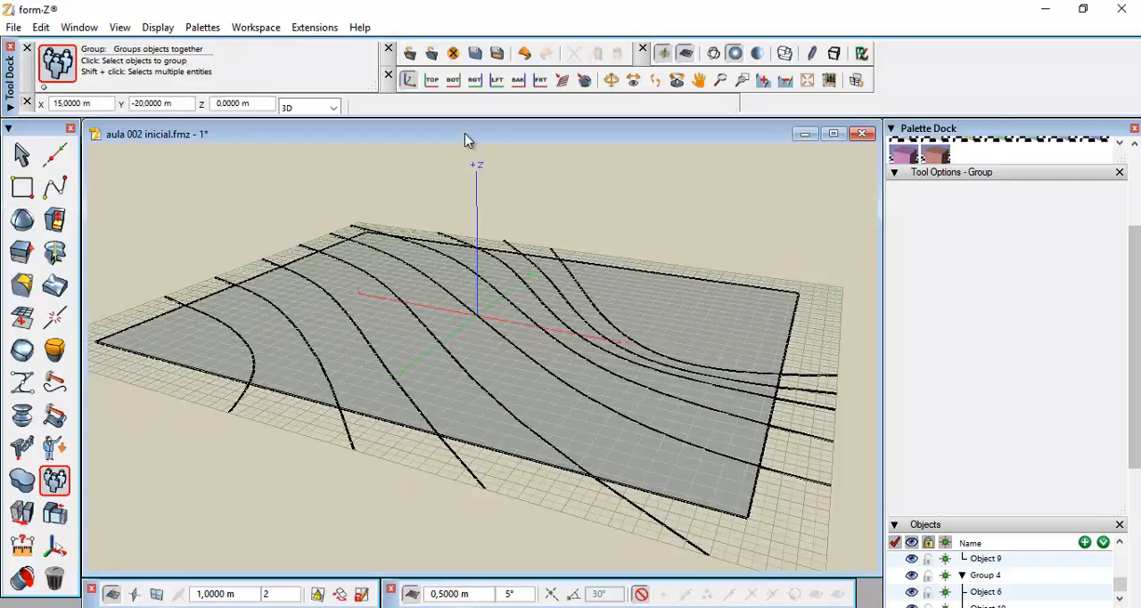
Create a meshed terrain model from the grouped contours on the lot rectangle, with 0.25 m starting height and 1 m interval
{"action": "mouse_move", "coordinate": [49, 290]}
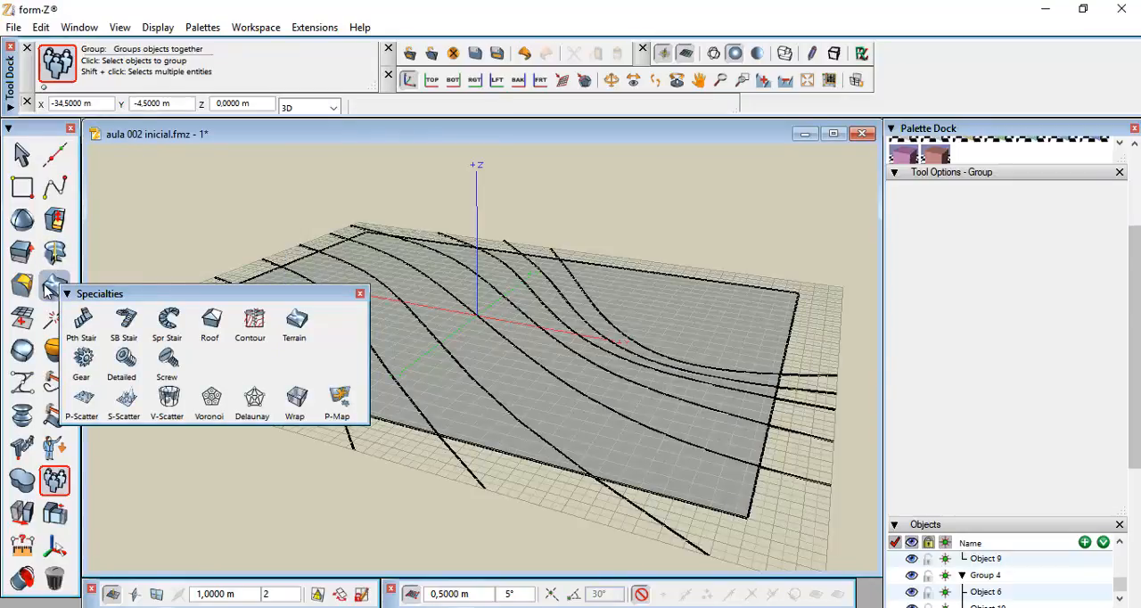
{"action": "left_click", "coordinate": [46, 290]}
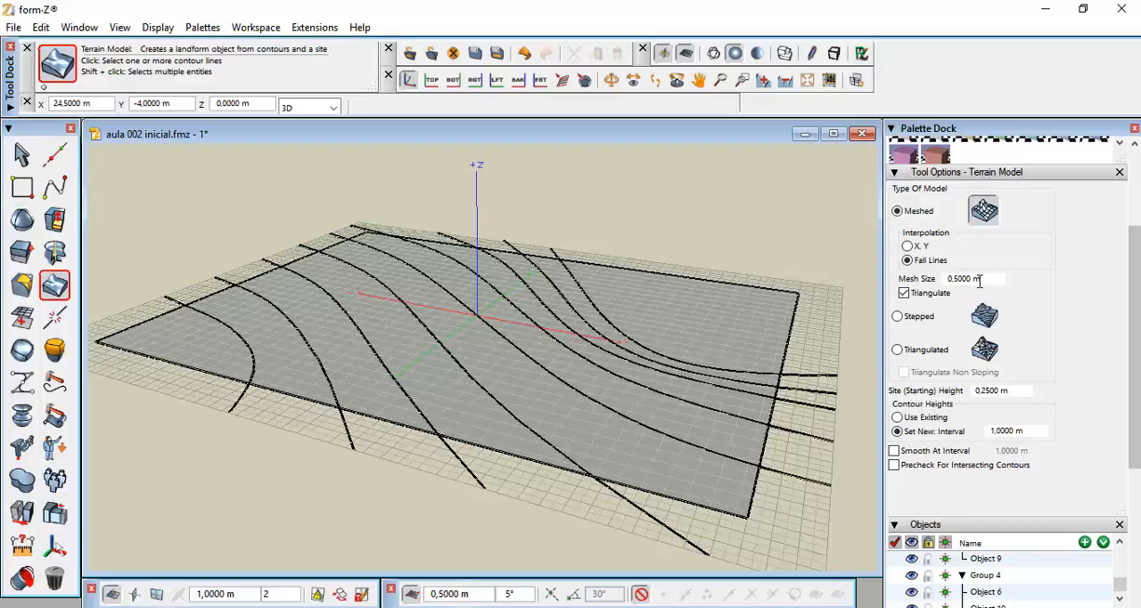
{"action": "double_click", "coordinate": [1010, 392]}
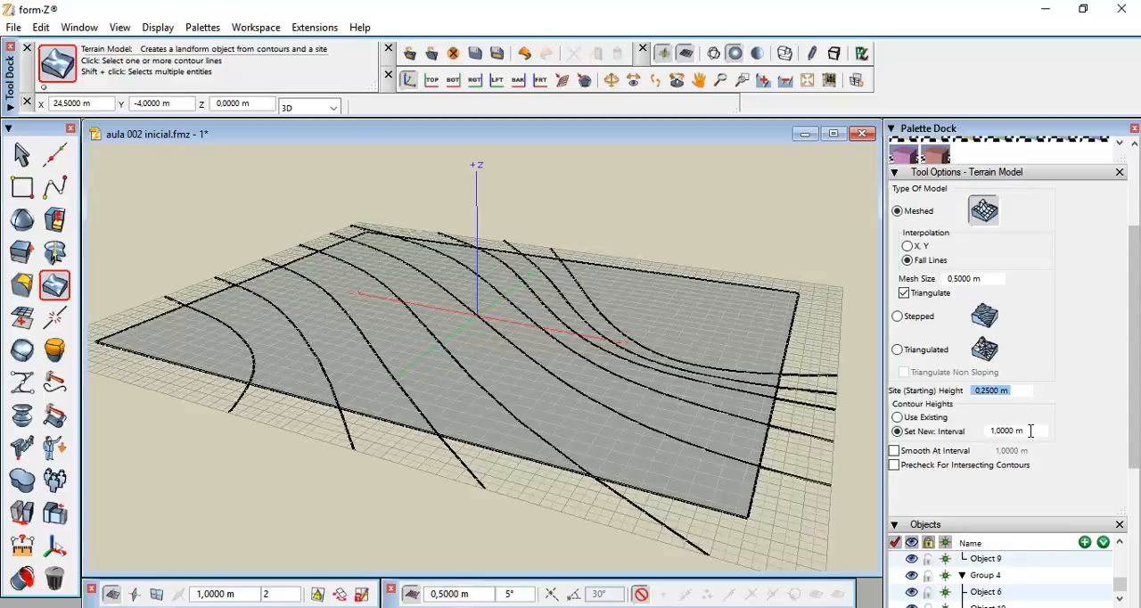
{"action": "double_click", "coordinate": [1031, 431]}
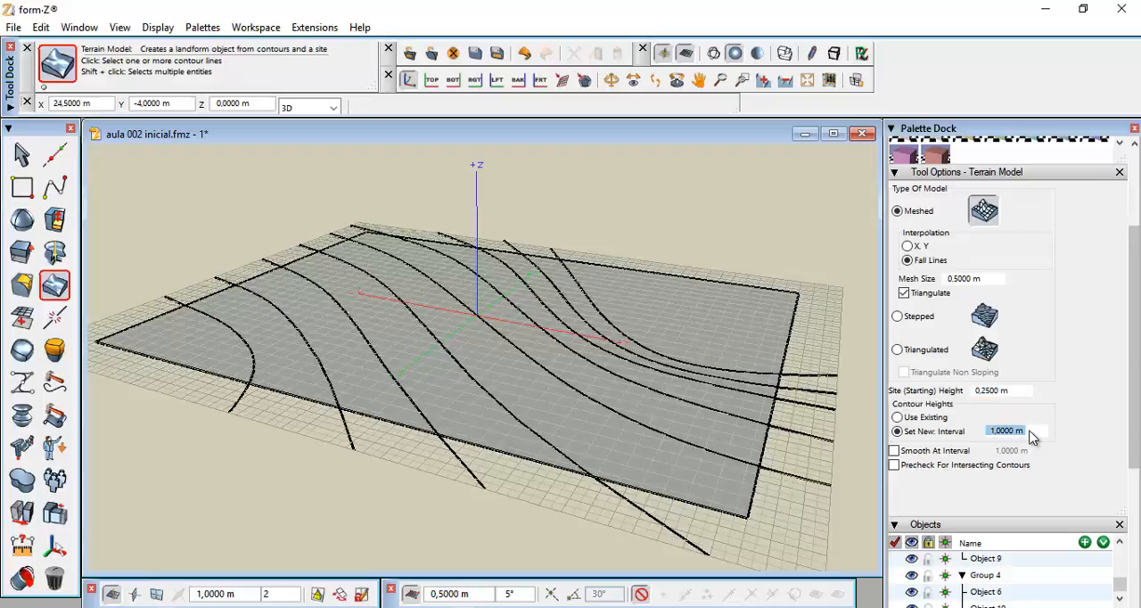
{"action": "left_click", "coordinate": [1076, 414]}
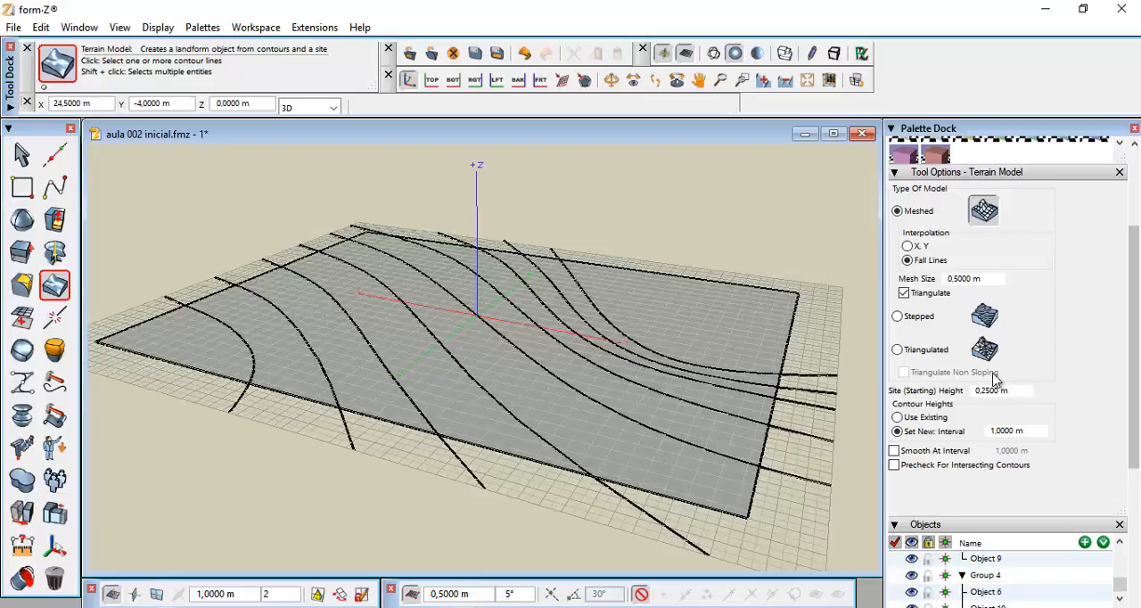
{"action": "left_click", "coordinate": [796, 482]}
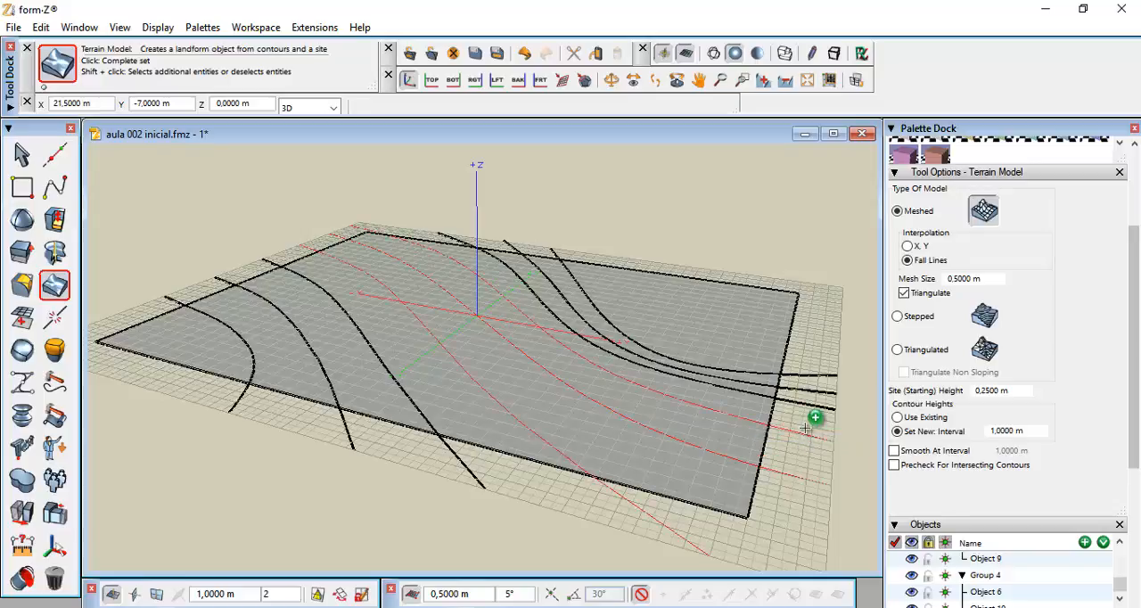
{"action": "left_click", "coordinate": [806, 401], "text": "shift"}
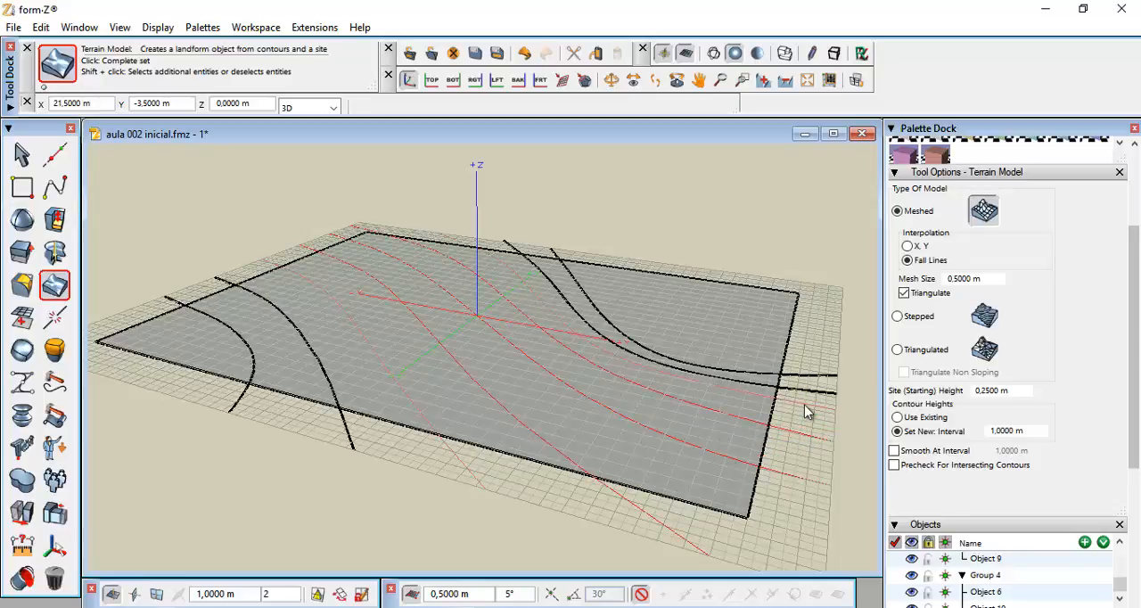
{"action": "left_click", "coordinate": [811, 396], "text": "shift"}
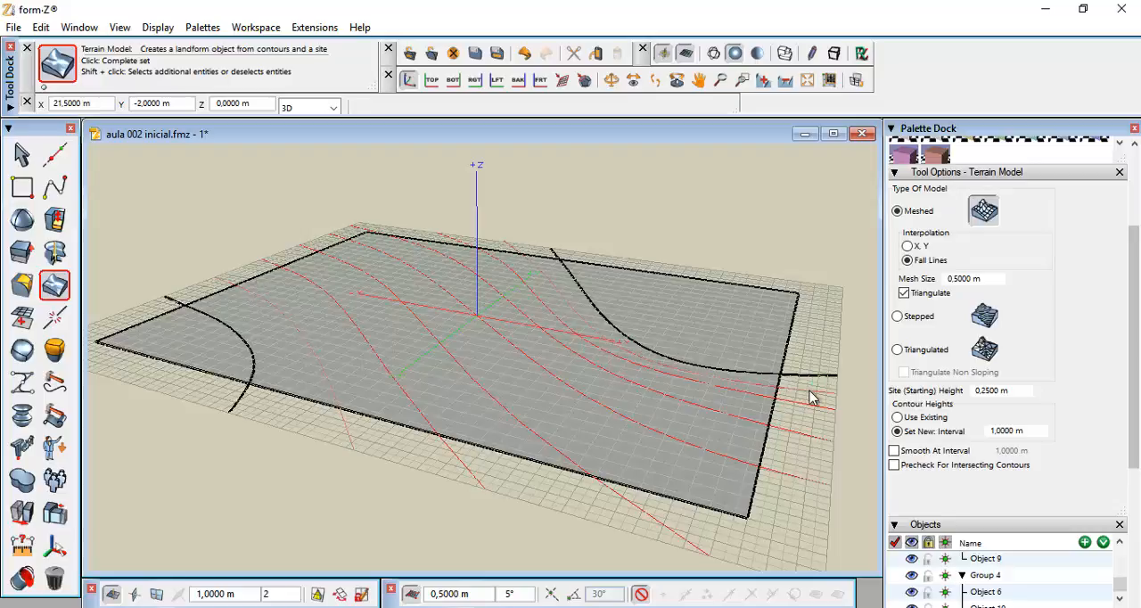
{"action": "left_click", "coordinate": [815, 374], "text": "shift"}
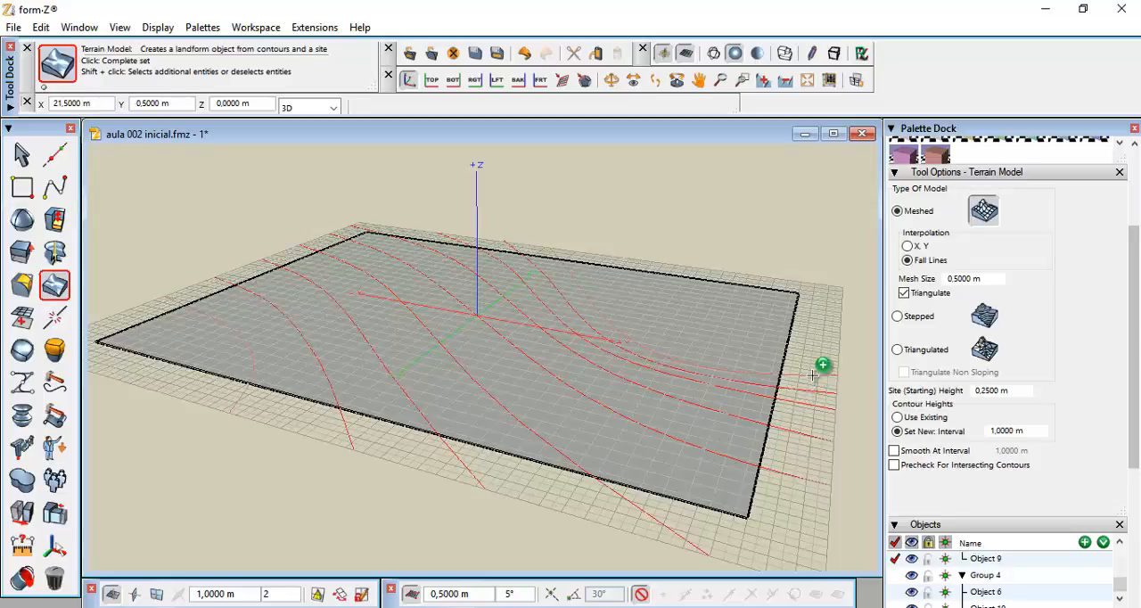
{"action": "left_click", "coordinate": [815, 381], "text": "shift"}
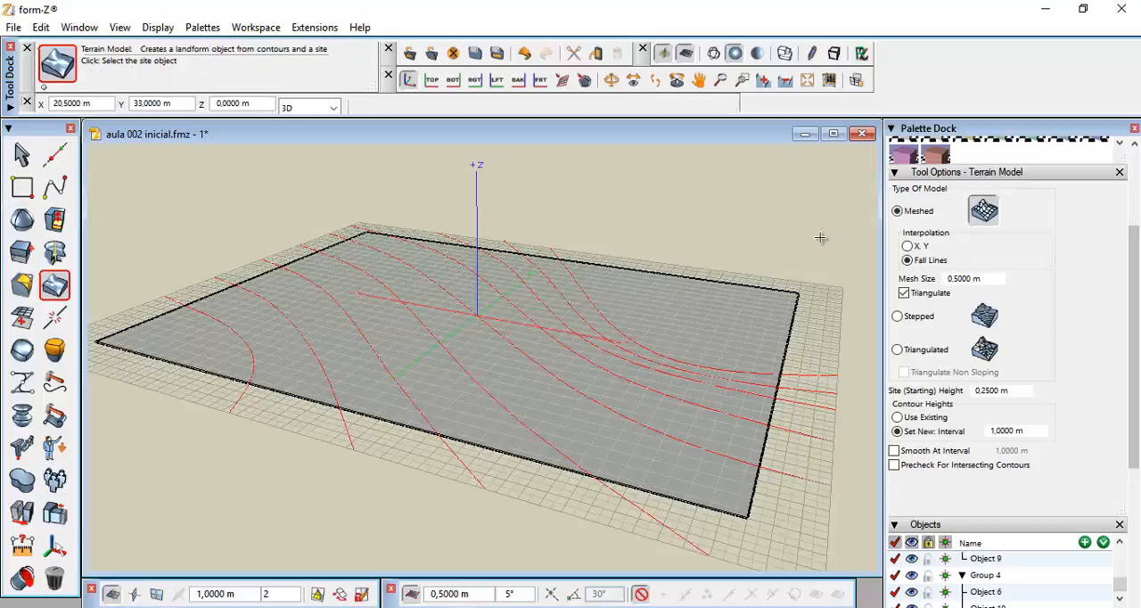
{"action": "left_click", "coordinate": [790, 333]}
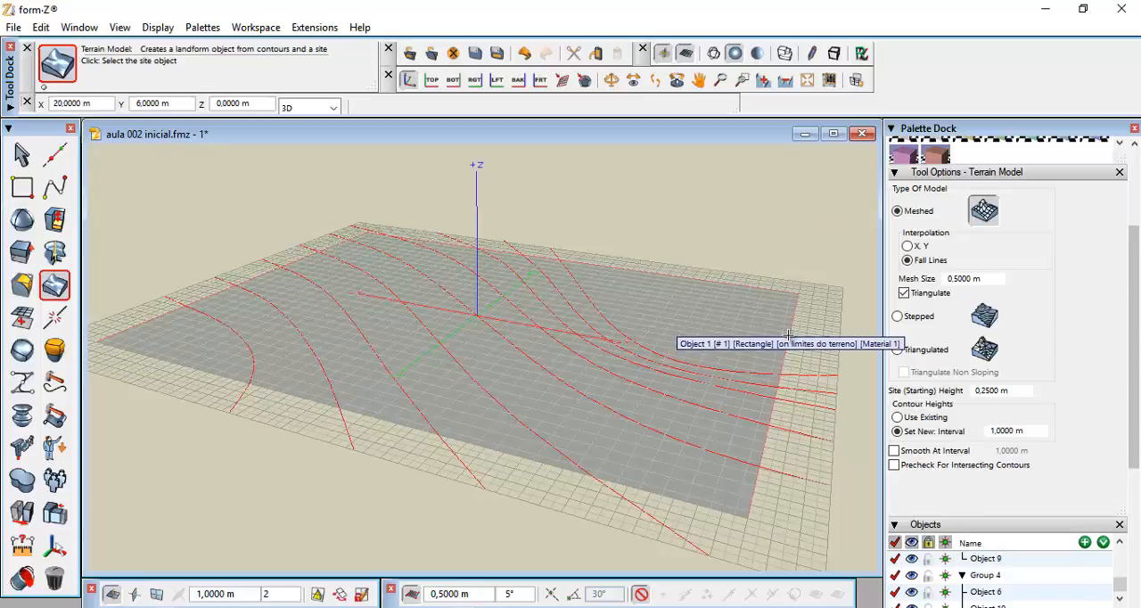
{"action": "left_click", "coordinate": [788, 336]}
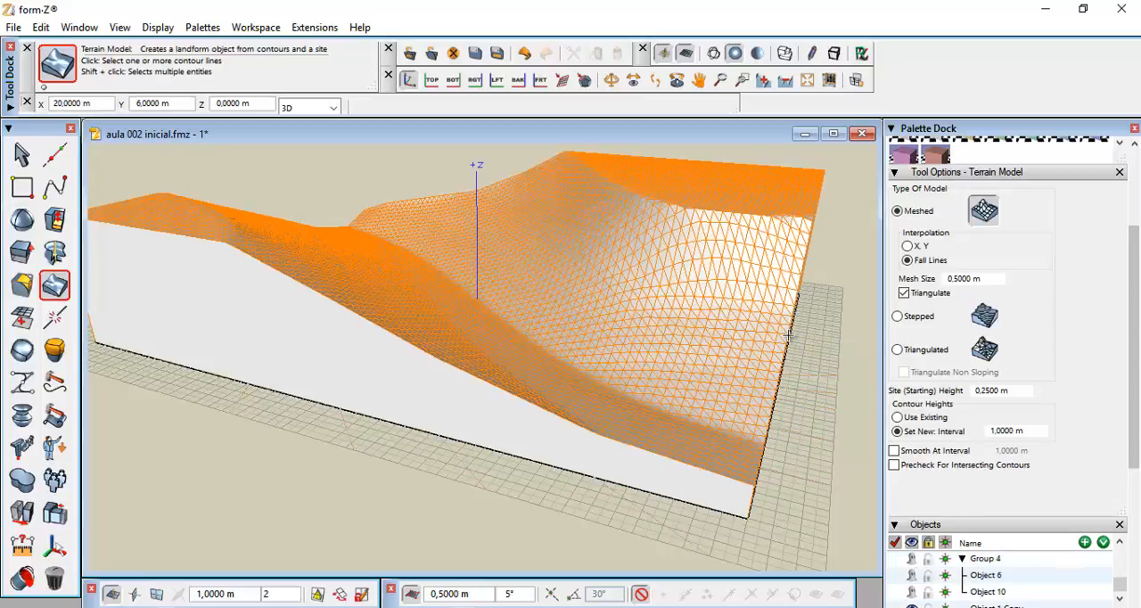
Apply a green material from the Materials palette to the new terrain model
{"action": "left_click", "coordinate": [807, 80]}
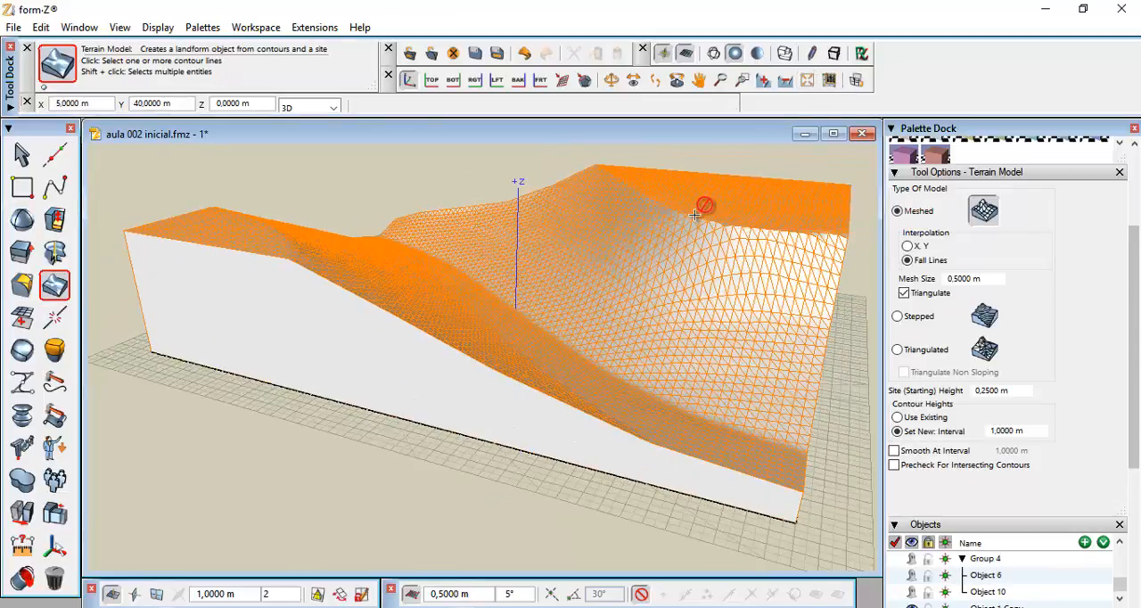
{"action": "mouse_move", "coordinate": [694, 220]}
{"action": "middle_mouse_down"}
{"action": "mouse_move", "coordinate": [680, 237]}
{"action": "mouse_move", "coordinate": [680, 224]}
{"action": "middle_mouse_up"}
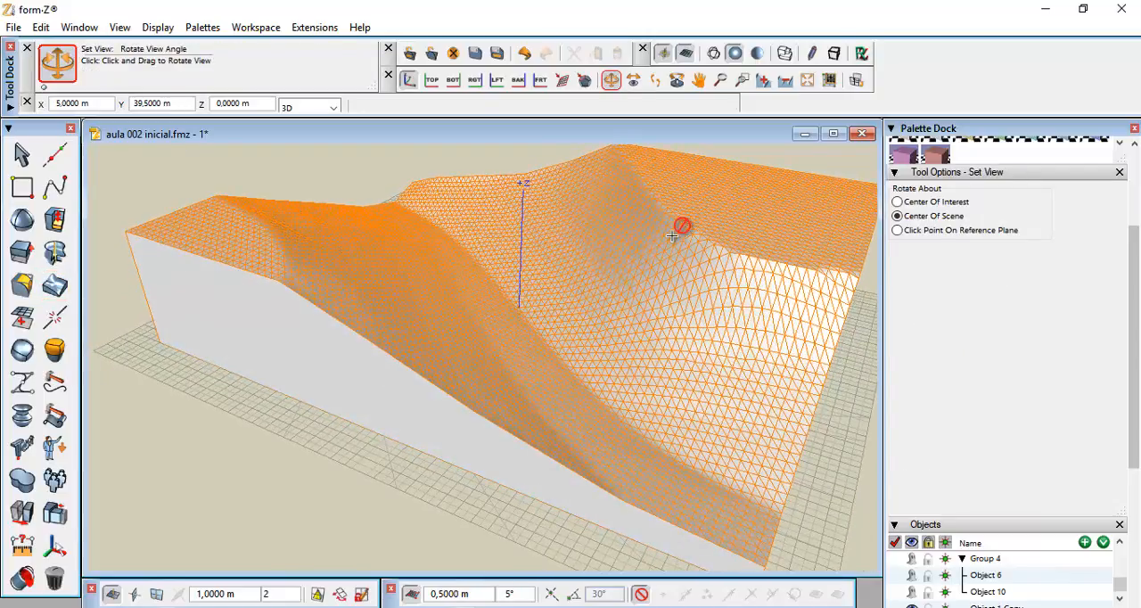
{"action": "left_click", "coordinate": [809, 81]}
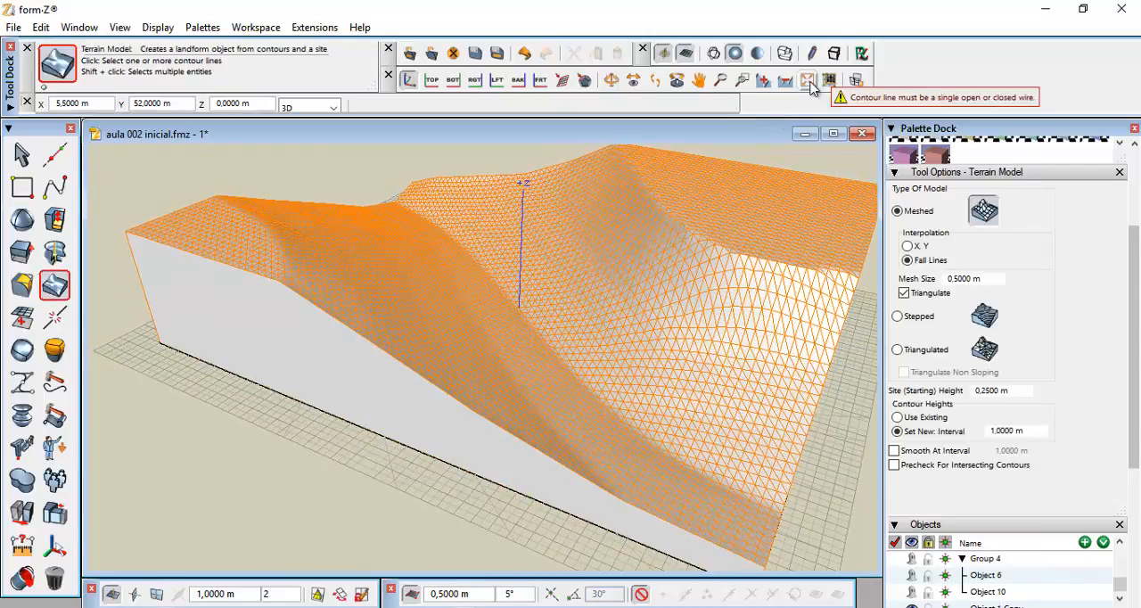
{"action": "left_click", "coordinate": [845, 337]}
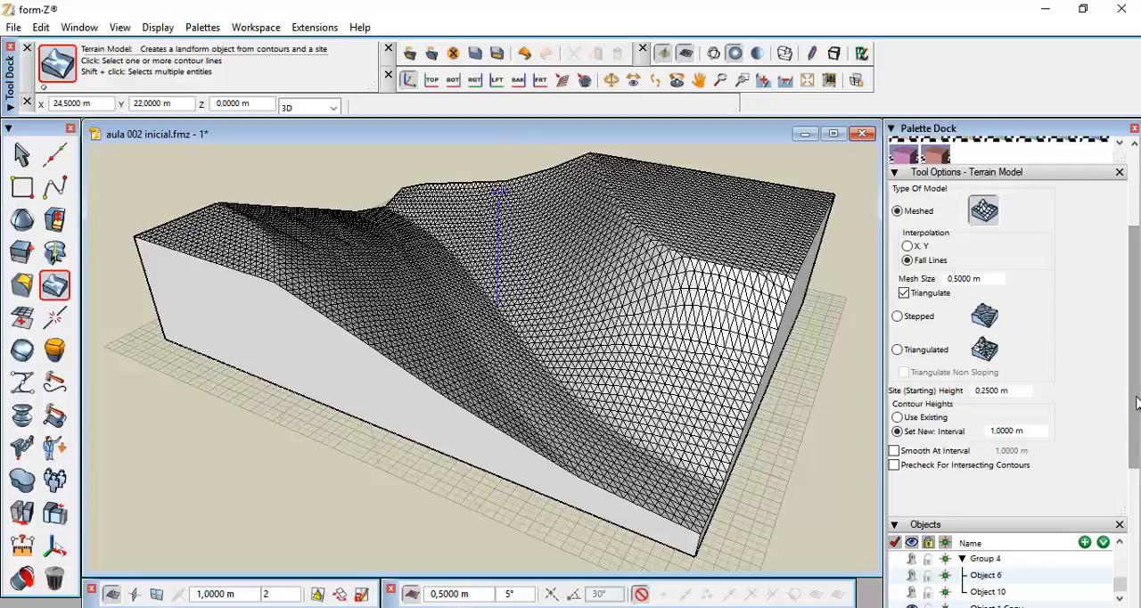
{"action": "left_click_drag", "start_coordinate": [1135, 401], "coordinate": [1135, 325]}
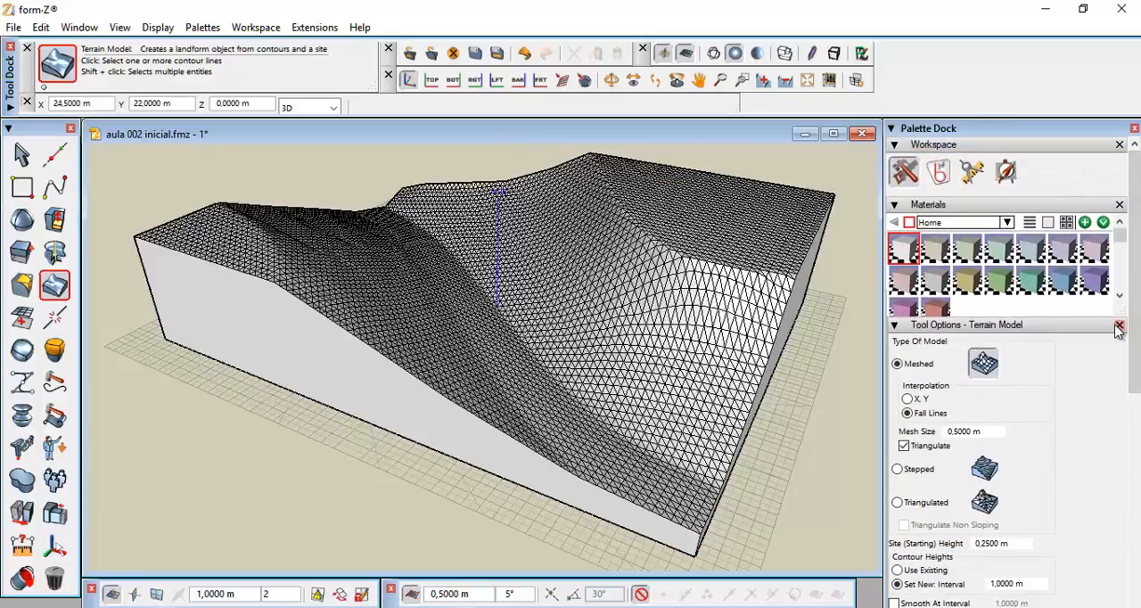
{"action": "left_click", "coordinate": [995, 280]}
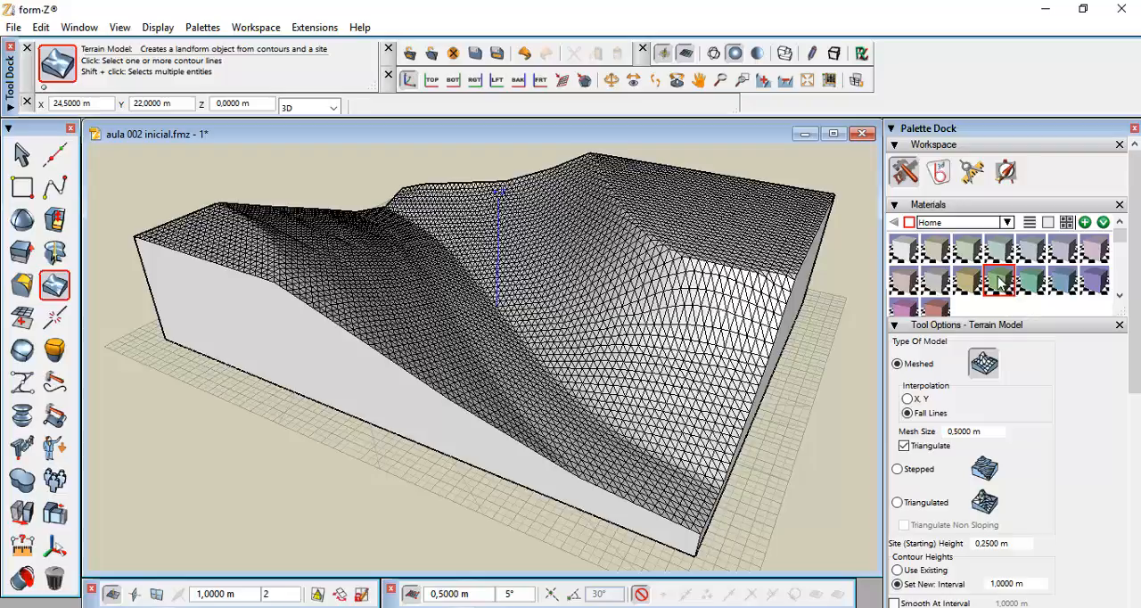
{"action": "left_click_drag", "start_coordinate": [998, 281], "coordinate": [781, 279]}
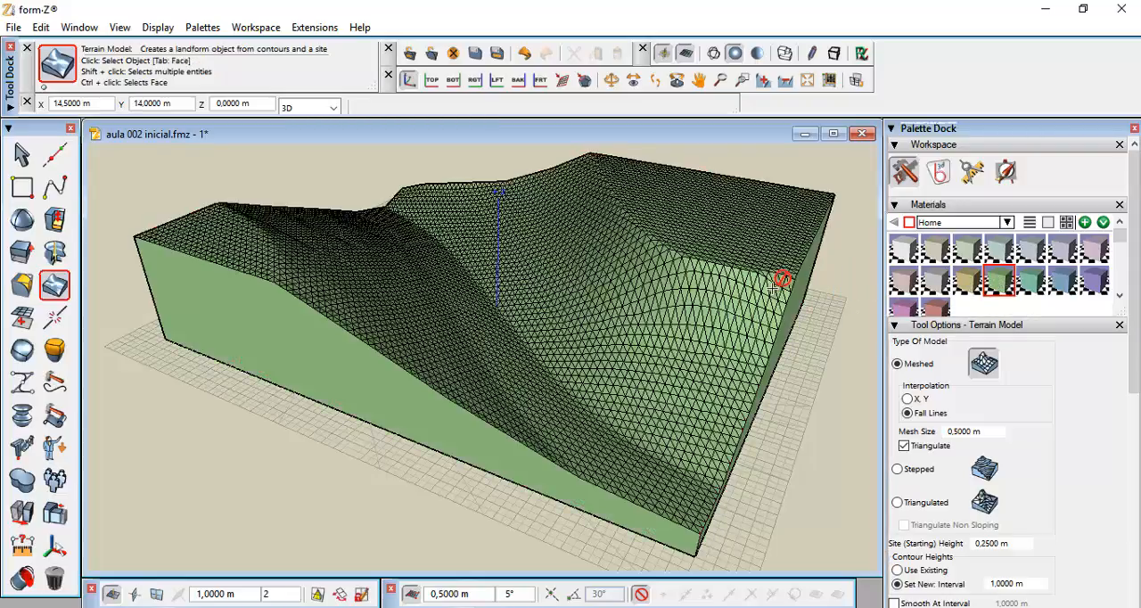
Start the Rectangle tool in 3D Extrusion mode and make the blue Material 13 the active material
{"action": "left_click", "coordinate": [856, 334]}
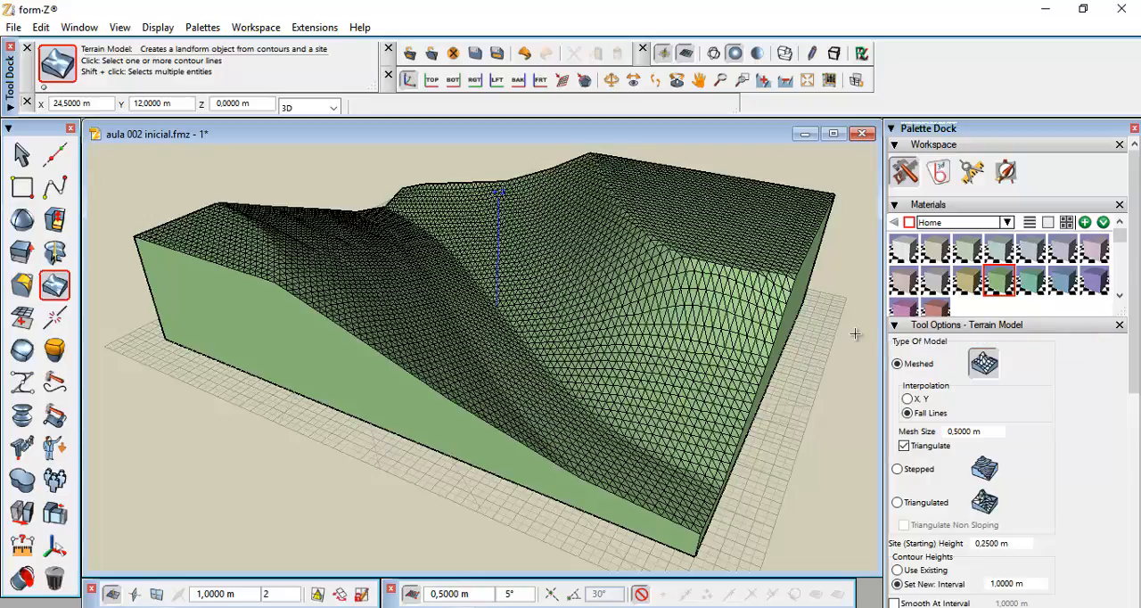
{"action": "left_click_drag", "start_coordinate": [1137, 368], "coordinate": [1137, 573]}
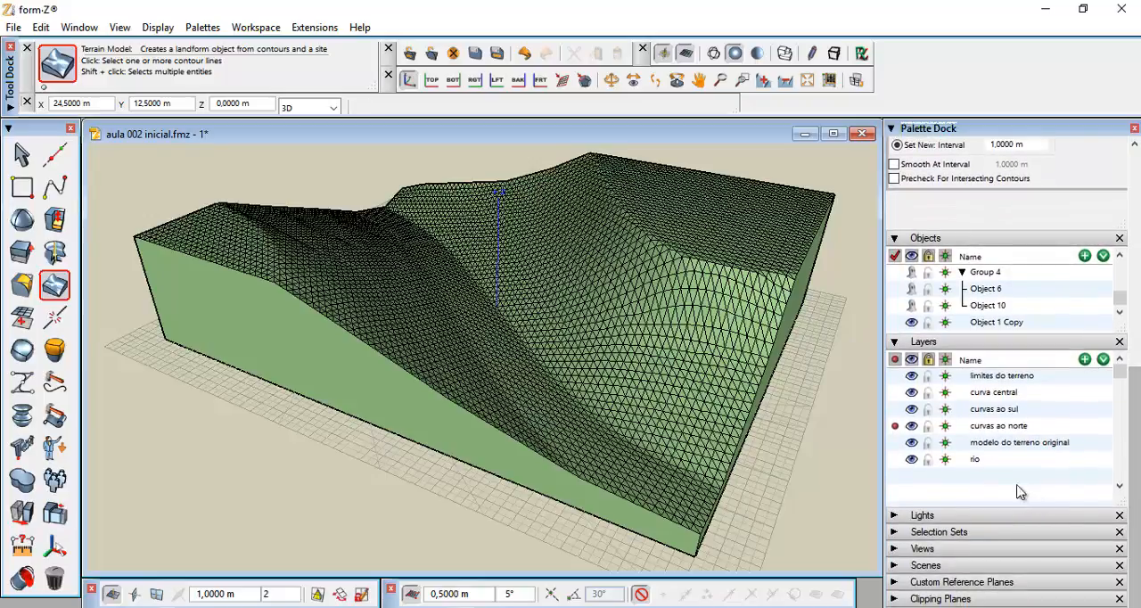
{"action": "left_click", "coordinate": [1016, 445]}
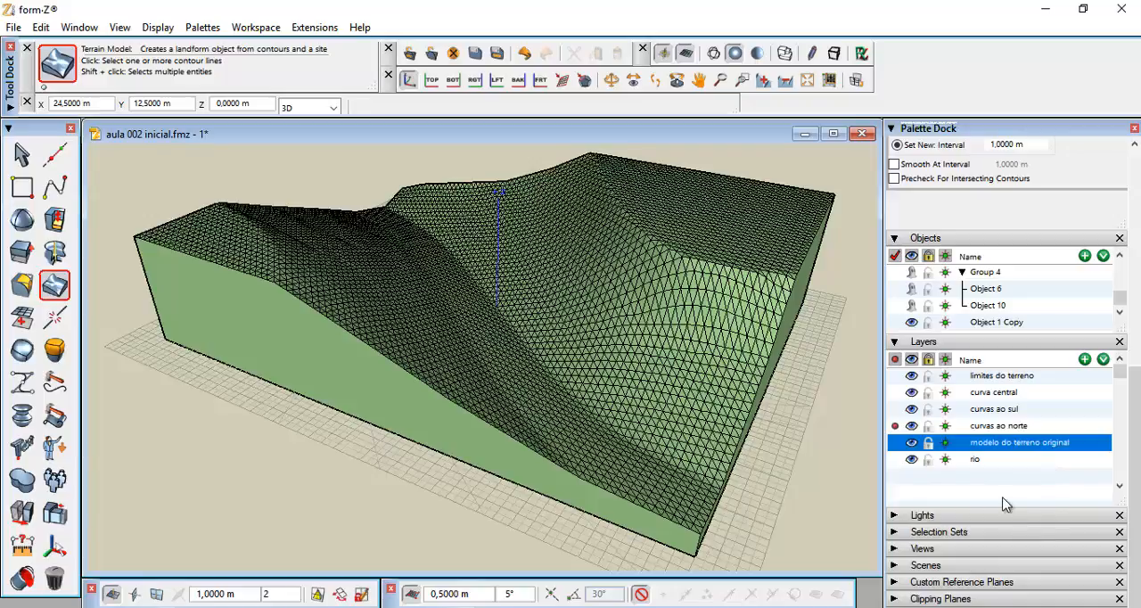
{"action": "left_click_drag", "start_coordinate": [987, 444], "coordinate": [646, 361]}
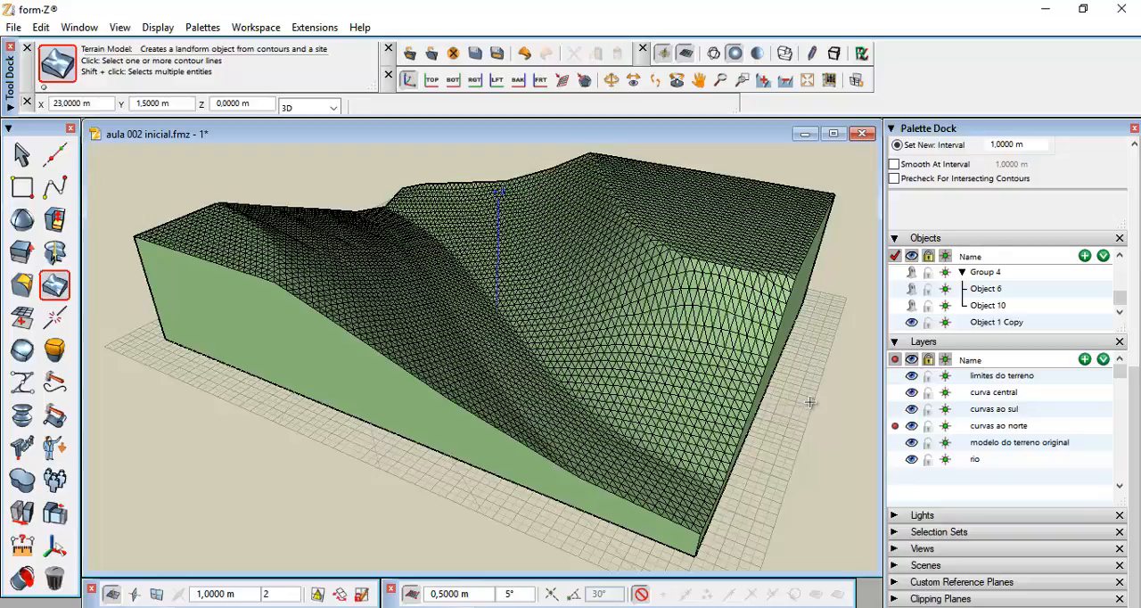
{"action": "left_click", "coordinate": [19, 189]}
{"action": "left_click", "coordinate": [50, 221]}
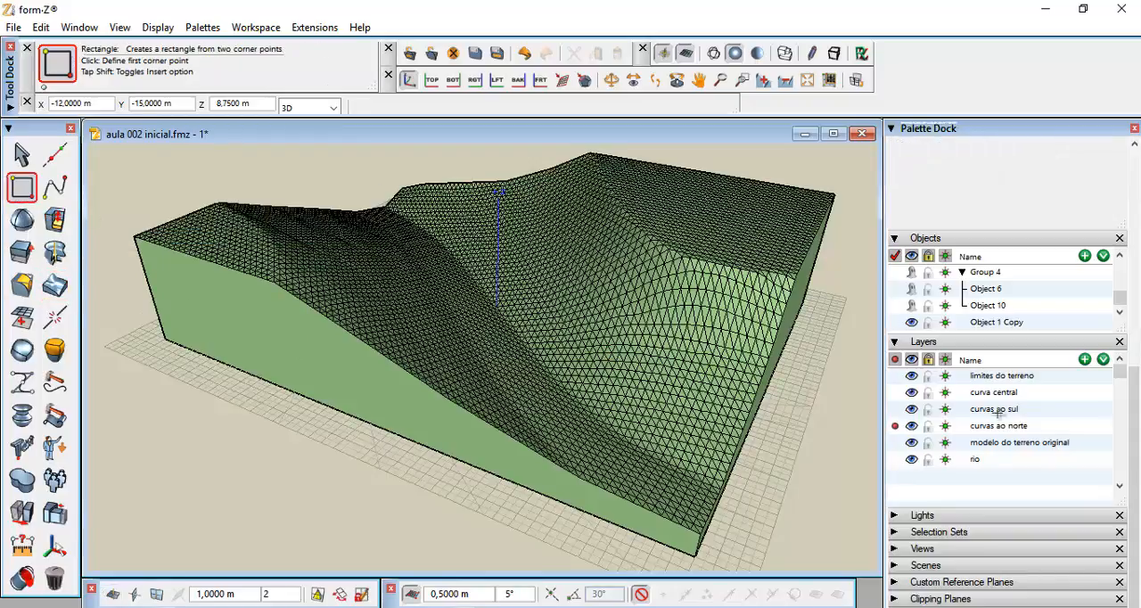
{"action": "left_click_drag", "start_coordinate": [1137, 439], "coordinate": [1138, 223]}
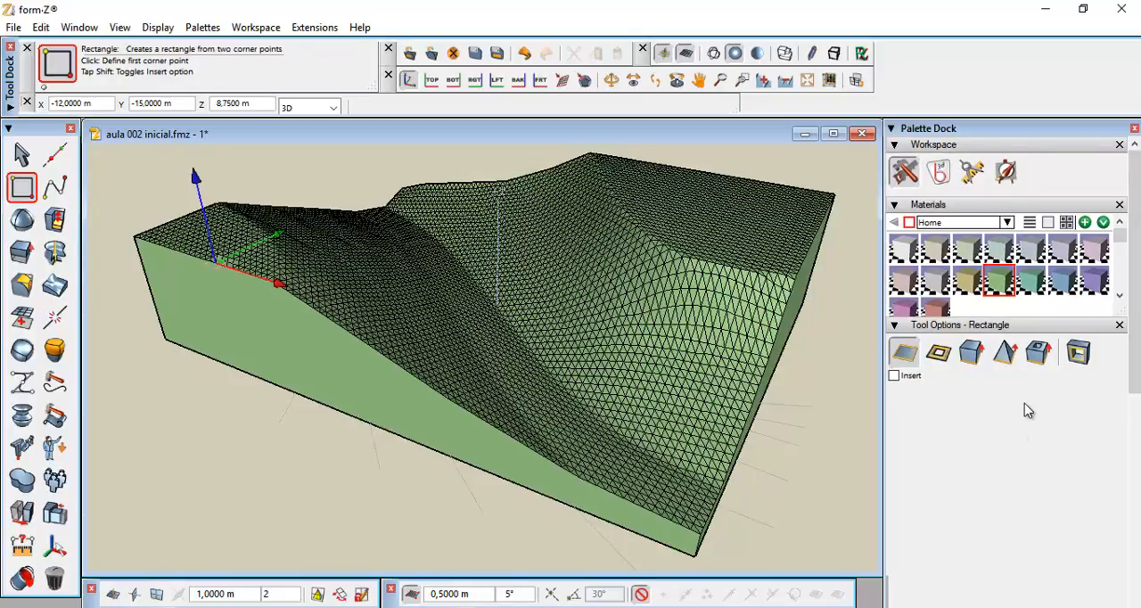
{"action": "left_click", "coordinate": [971, 353]}
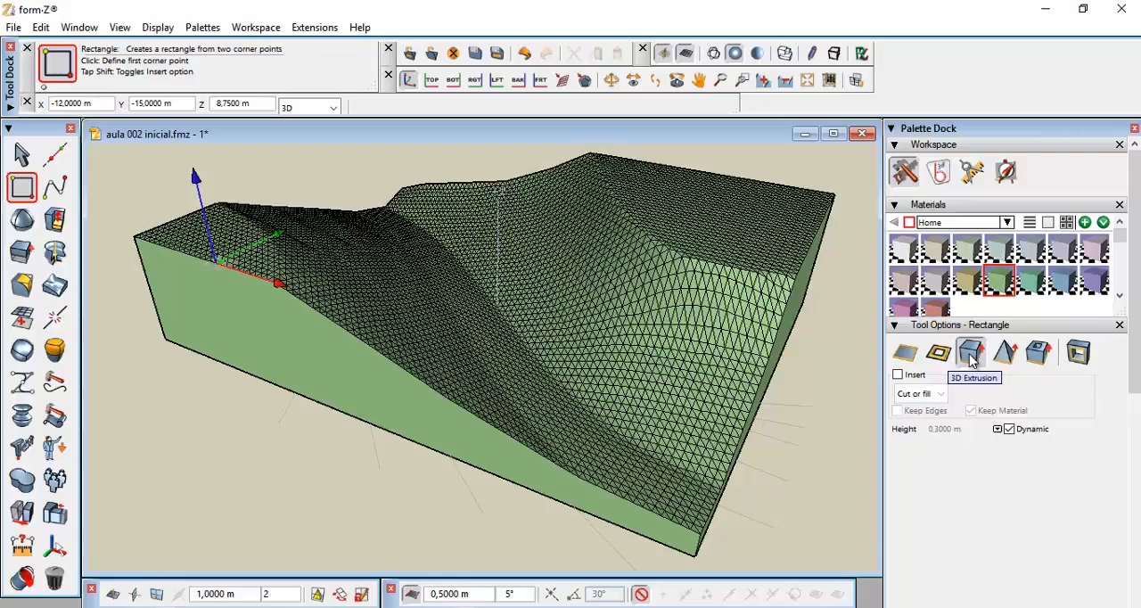
{"action": "left_click", "coordinate": [1062, 282]}
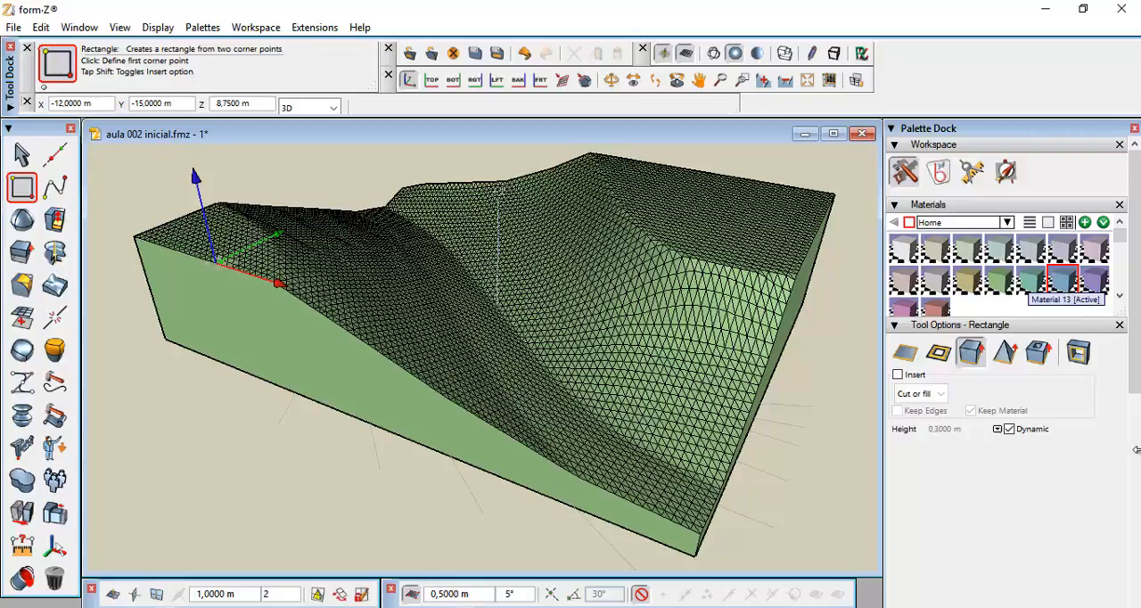
Turn on snapping and set the 'rio' layer as the active layer
{"action": "left_click", "coordinate": [640, 595]}
{"action": "left_click", "coordinate": [640, 596]}
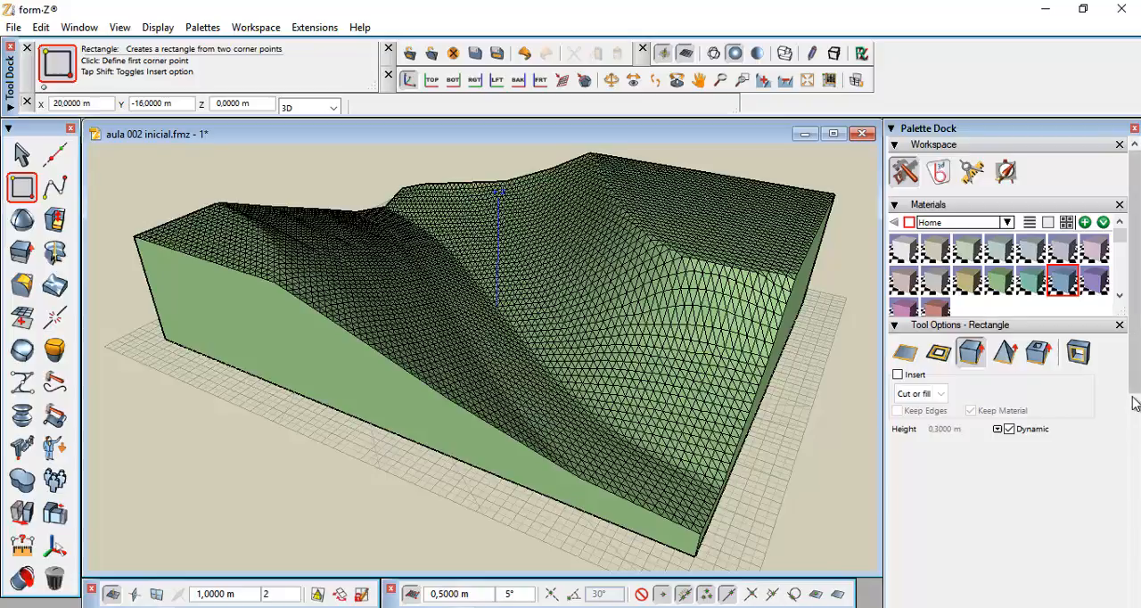
{"action": "scroll", "coordinate": [1134, 385], "scroll_direction": "down", "scroll_amount": 10}
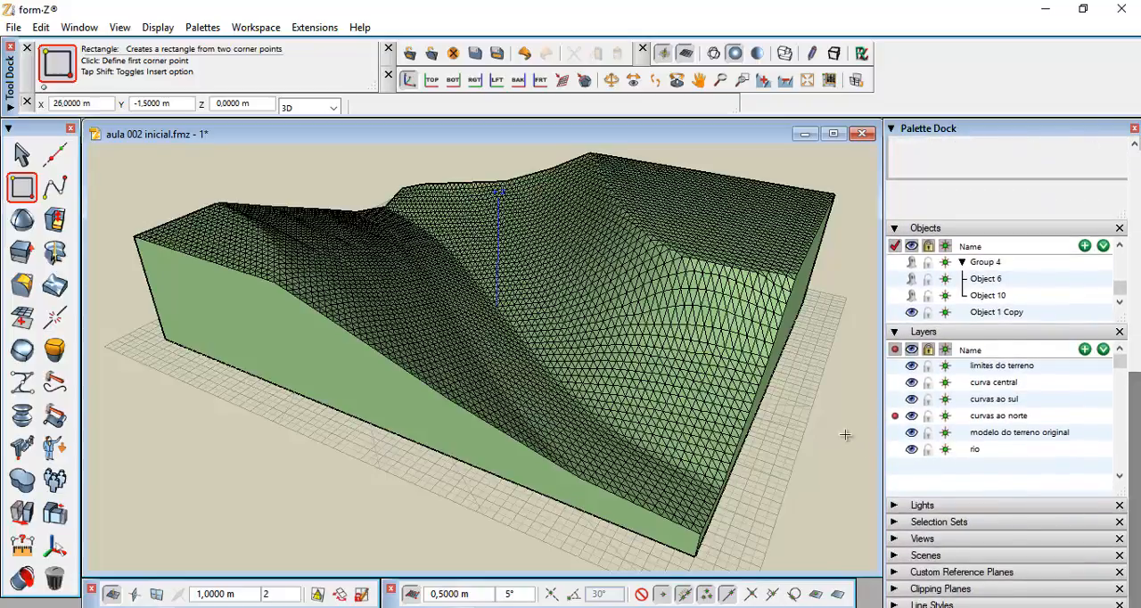
{"action": "left_click", "coordinate": [895, 449]}
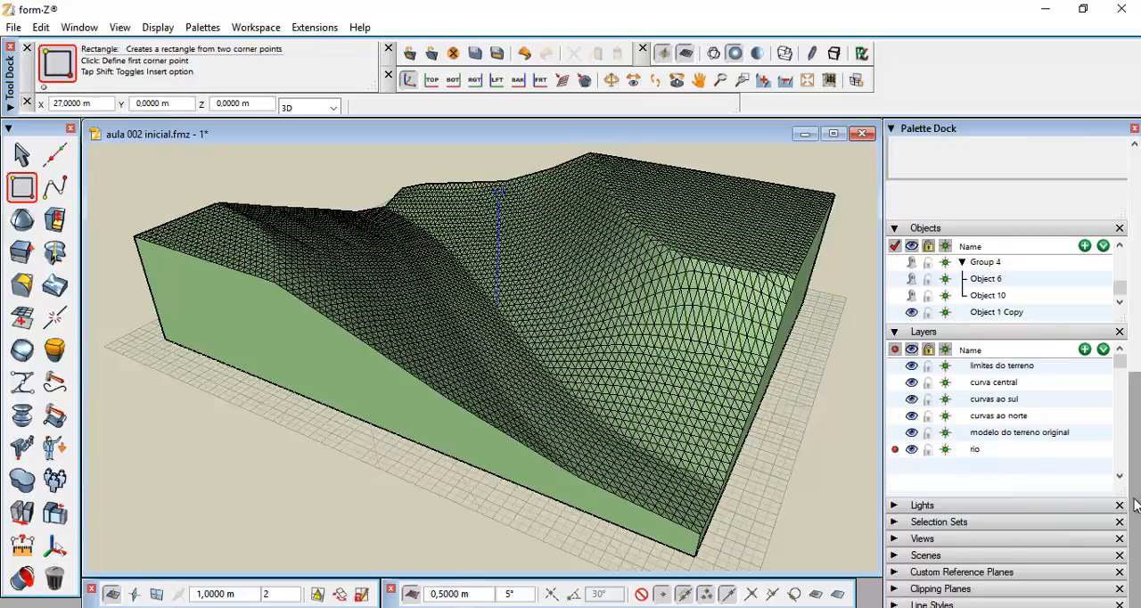
{"action": "scroll", "coordinate": [1134, 489], "scroll_direction": "up", "scroll_amount": 3}
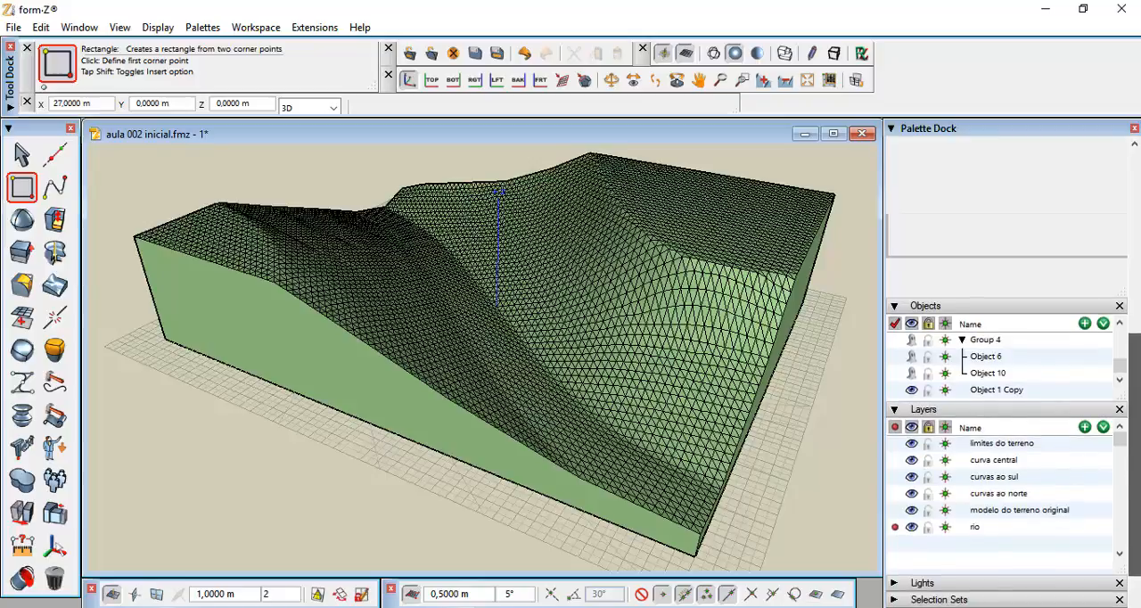
{"action": "scroll", "coordinate": [1134, 488], "scroll_direction": "up", "scroll_amount": 3}
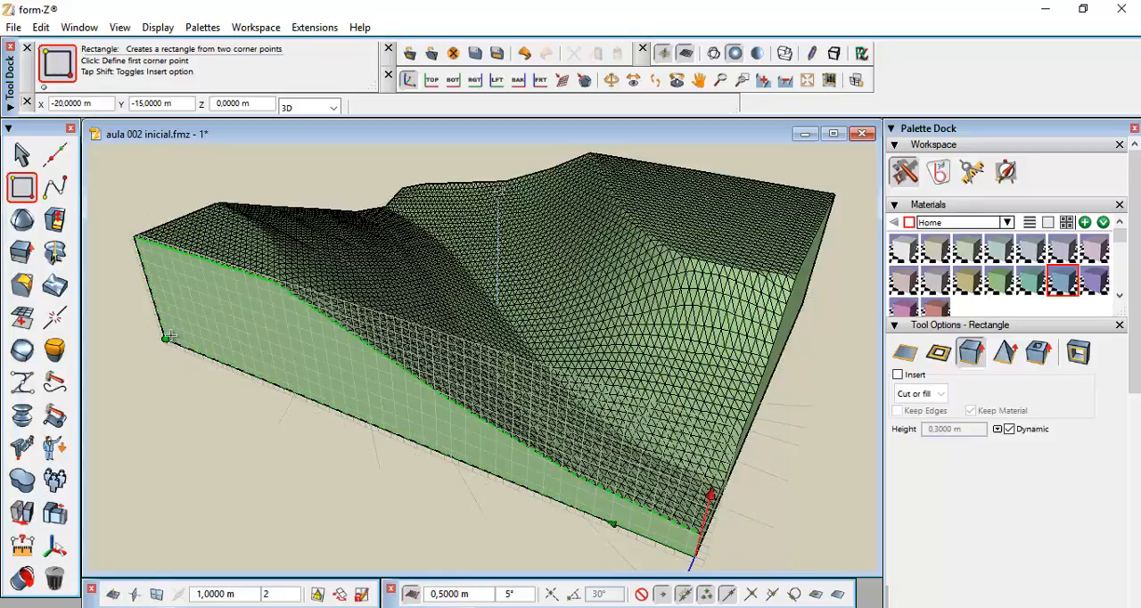
Lock the reference plane and draw a 40 × 30 m rectangle over the lot, extruded 2 m high
{"action": "right_click", "coordinate": [175, 385]}
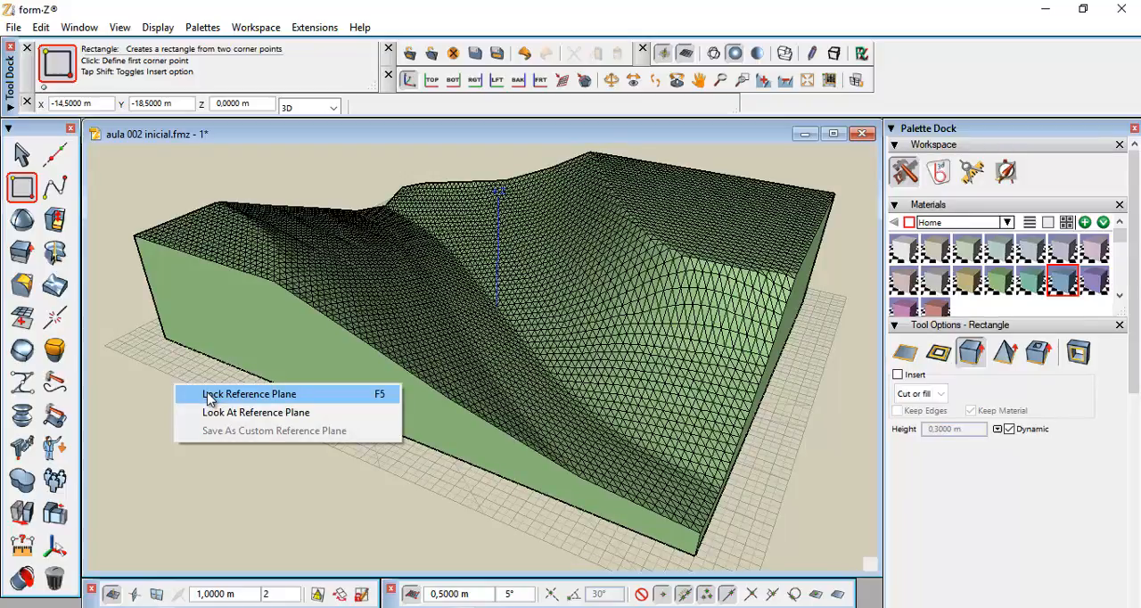
{"action": "left_click", "coordinate": [208, 395]}
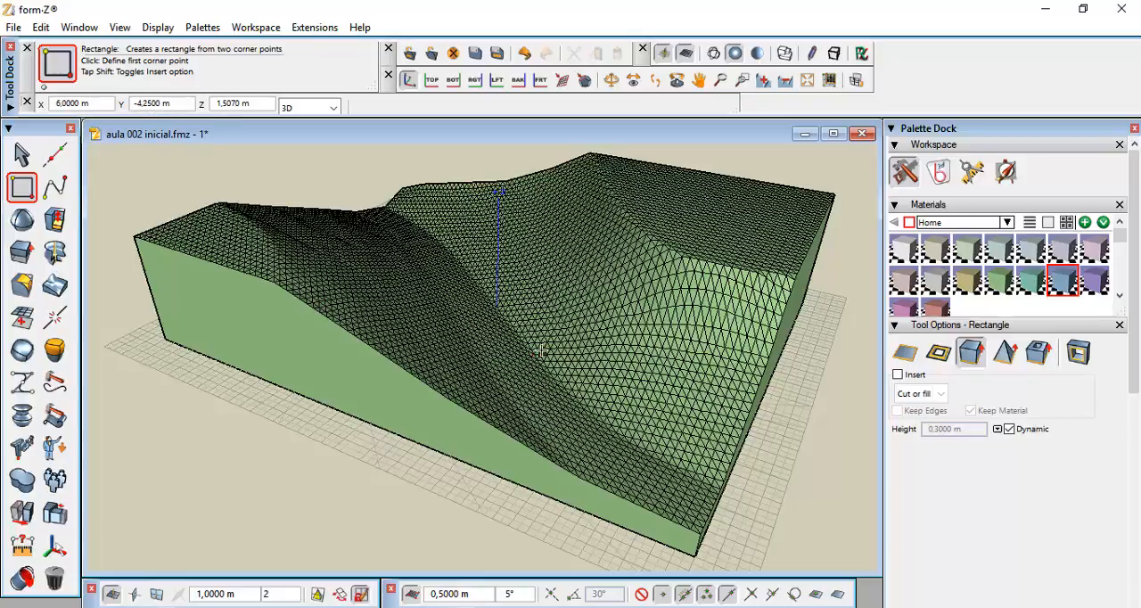
{"action": "middle_click_drag", "start_coordinate": [543, 337], "coordinate": [503, 324]}
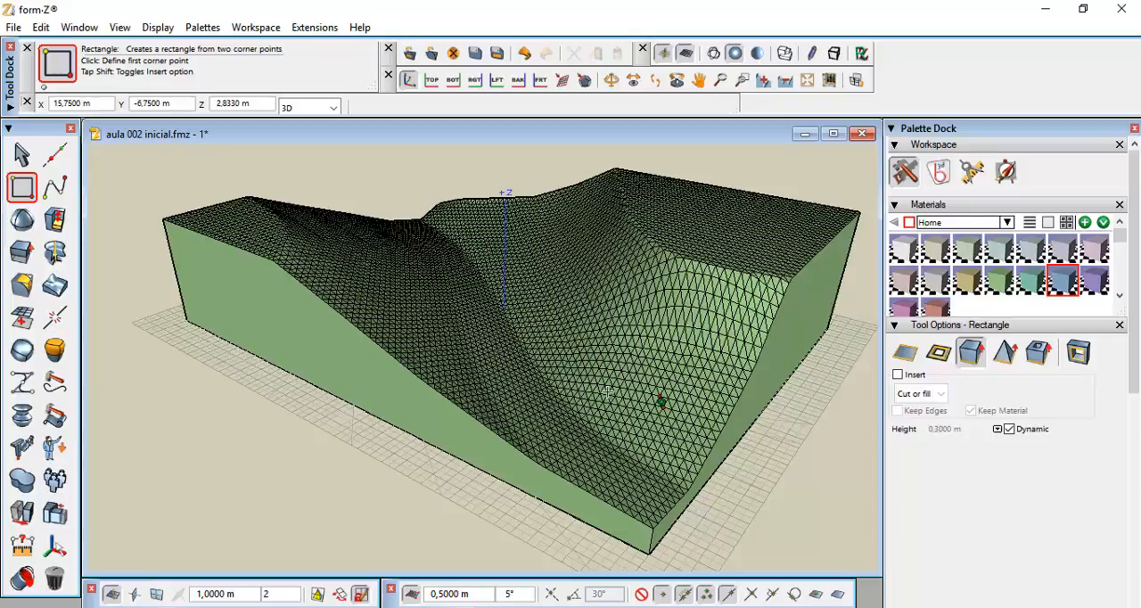
{"action": "left_click", "coordinate": [190, 322]}
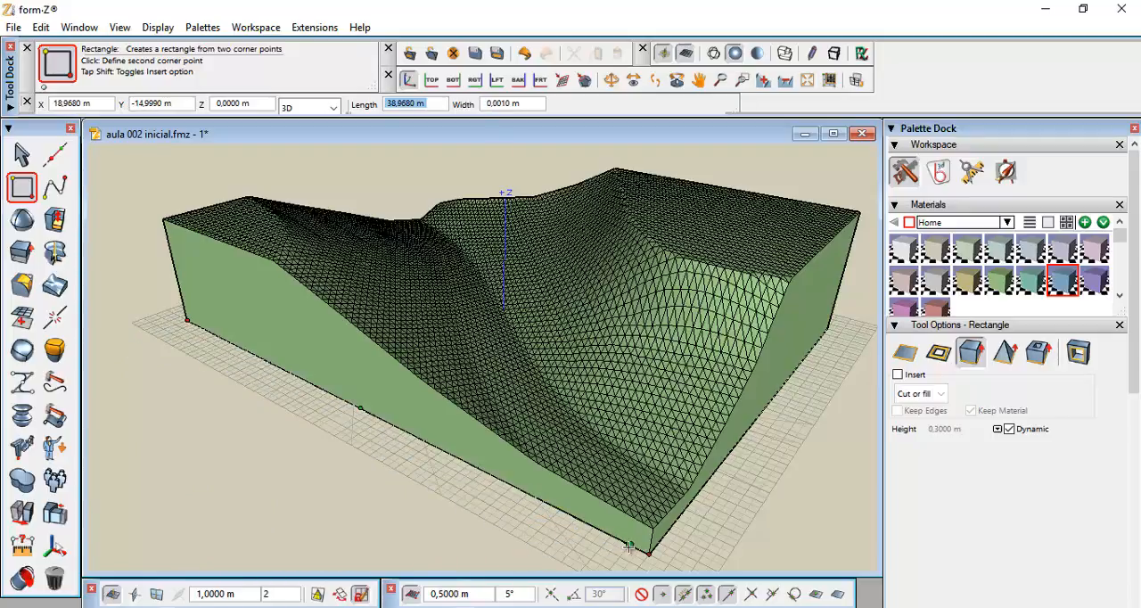
{"action": "left_click", "coordinate": [828, 328]}
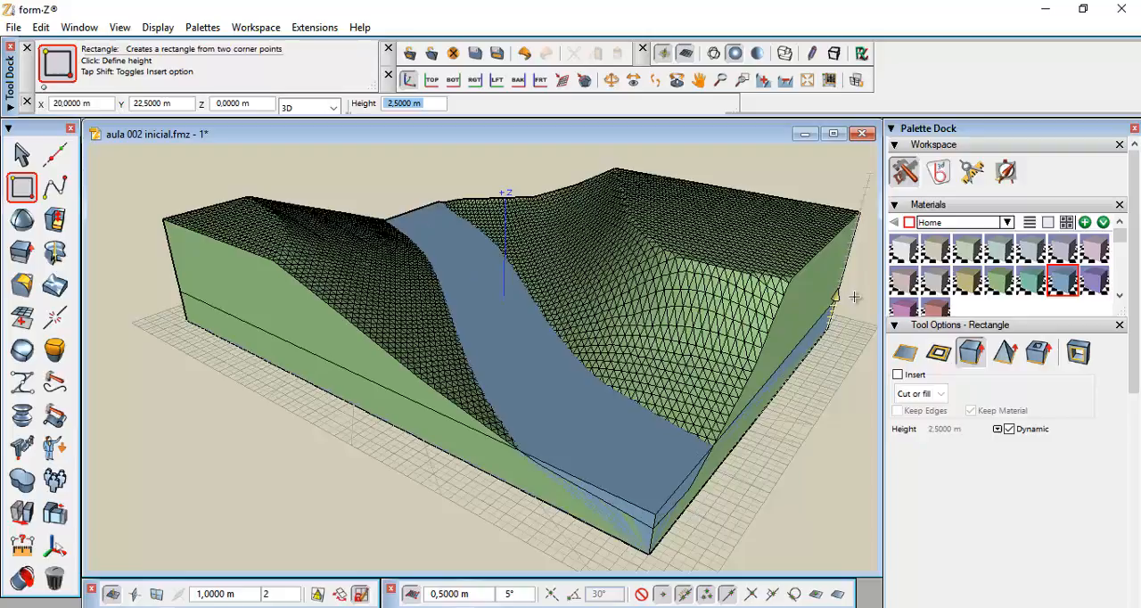
{"action": "type", "text": "2"}
{"action": "key", "text": "Return"}
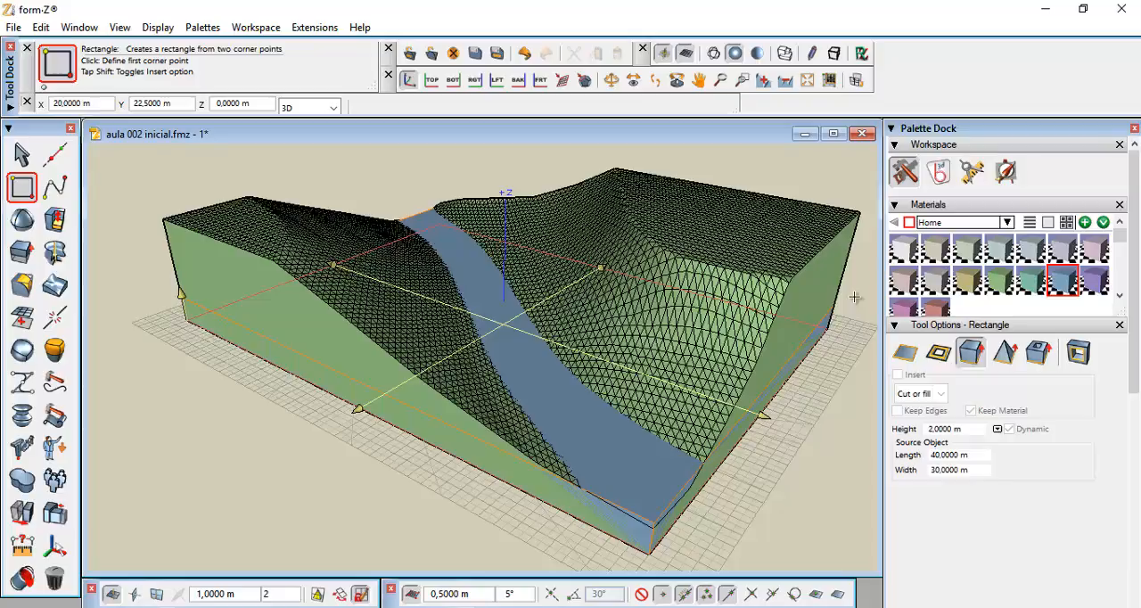
{"action": "left_click", "coordinate": [854, 297]}
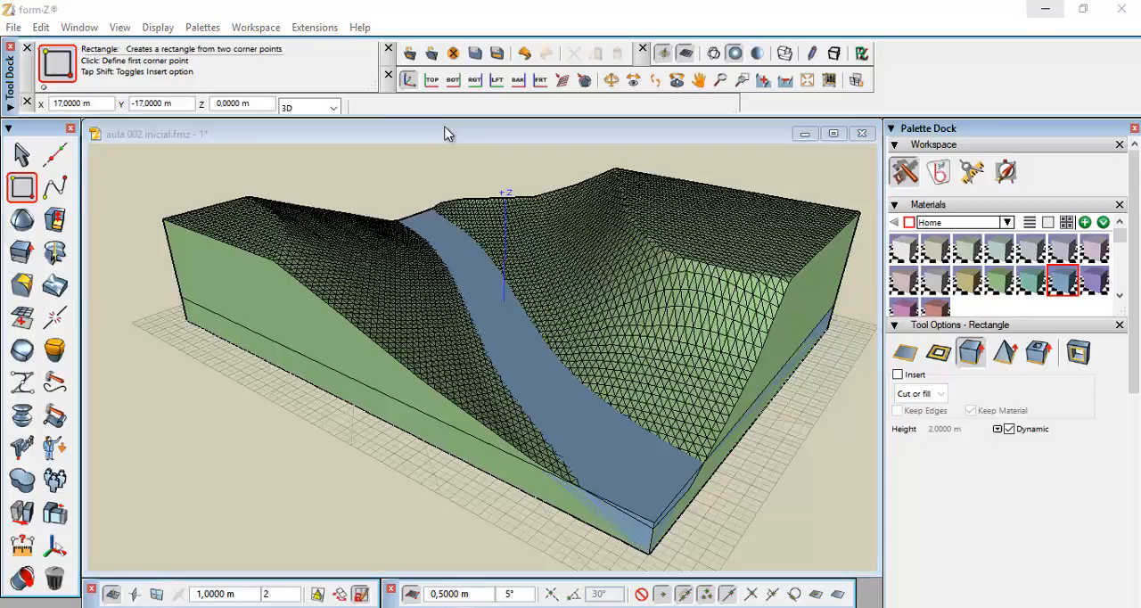
{"action": "left_click", "coordinate": [446, 133]}
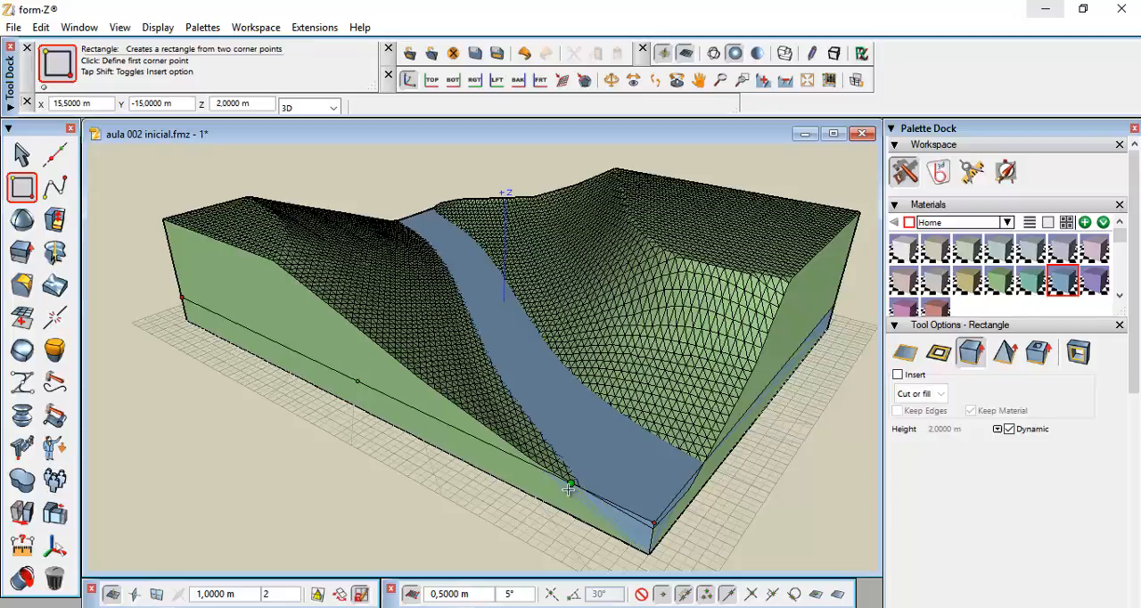
Use Difference to subtract the terrain model from the 2 m extruded block
{"action": "left_click", "coordinate": [22, 481]}
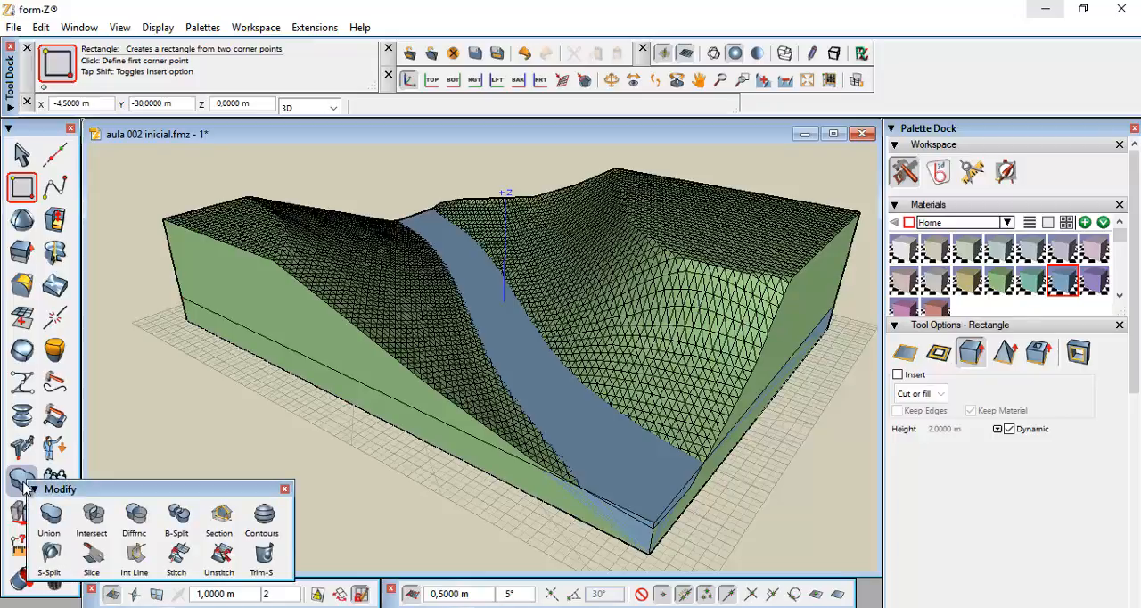
{"action": "left_click", "coordinate": [137, 514]}
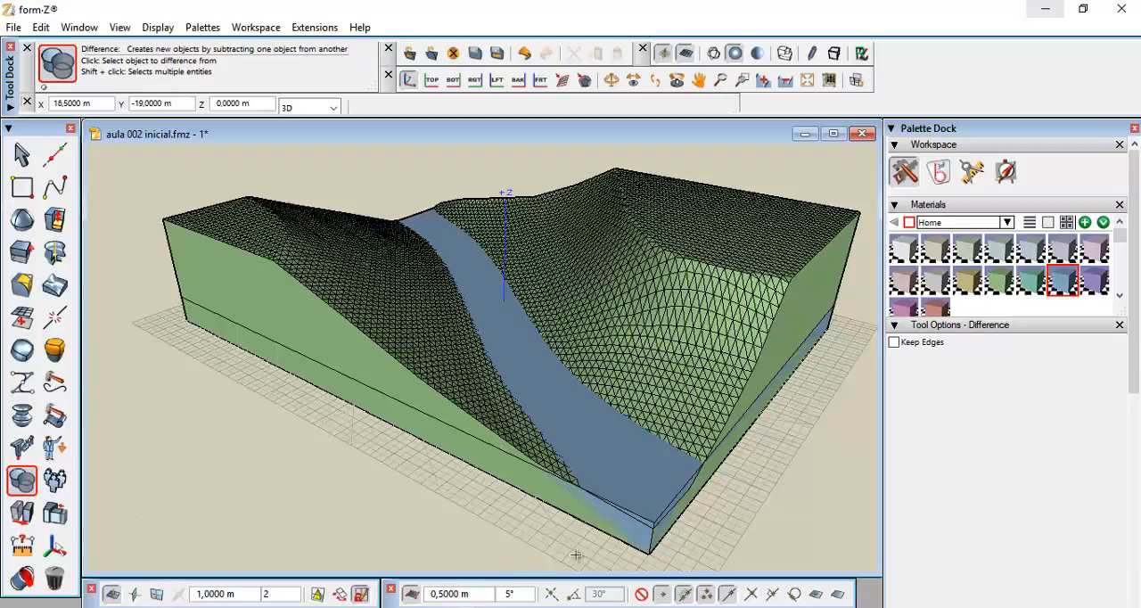
{"action": "left_click", "coordinate": [642, 516]}
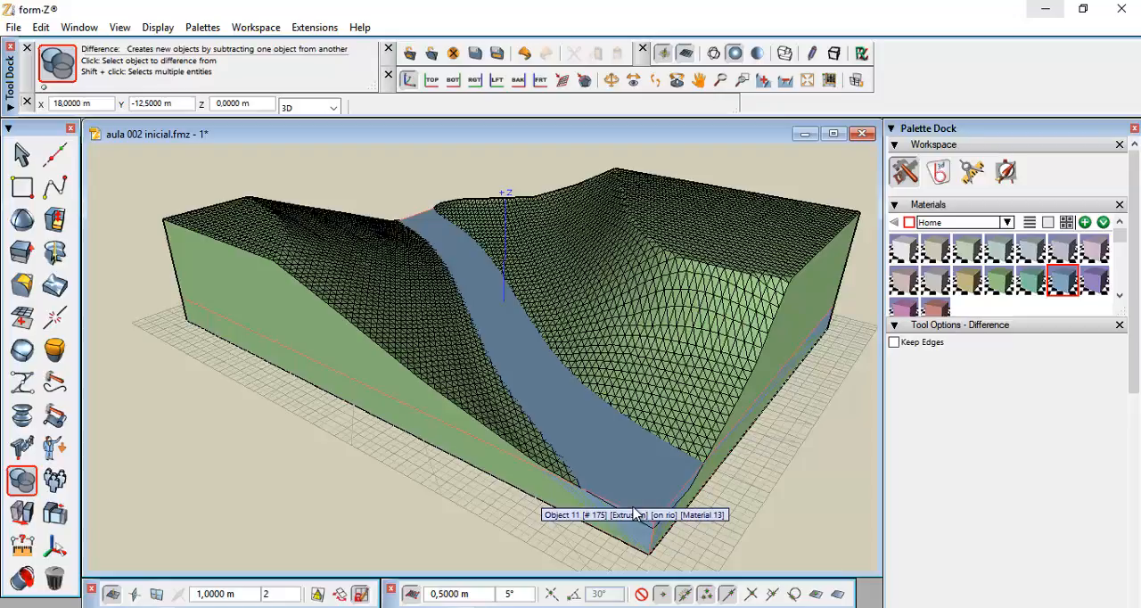
{"action": "left_click", "coordinate": [632, 506]}
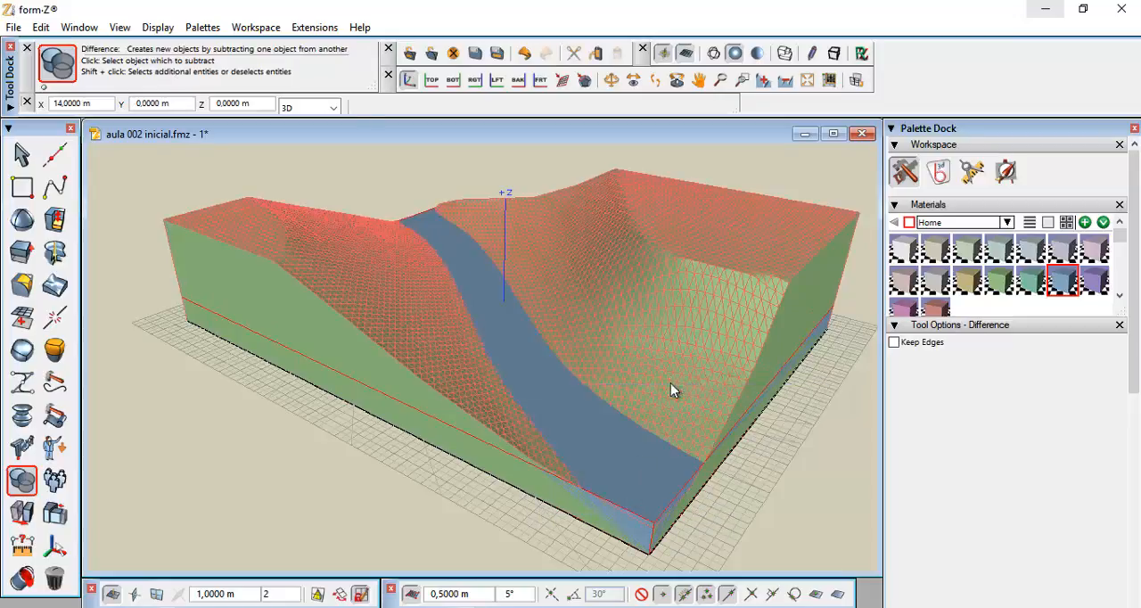
{"action": "left_click", "coordinate": [670, 382]}
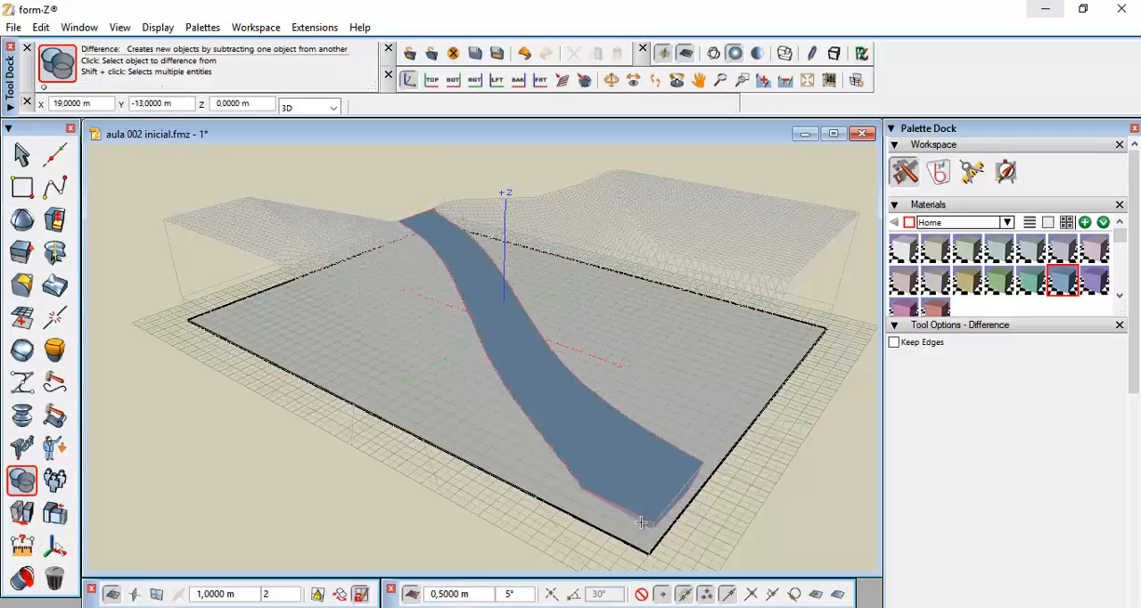
{"action": "left_click", "coordinate": [684, 515]}
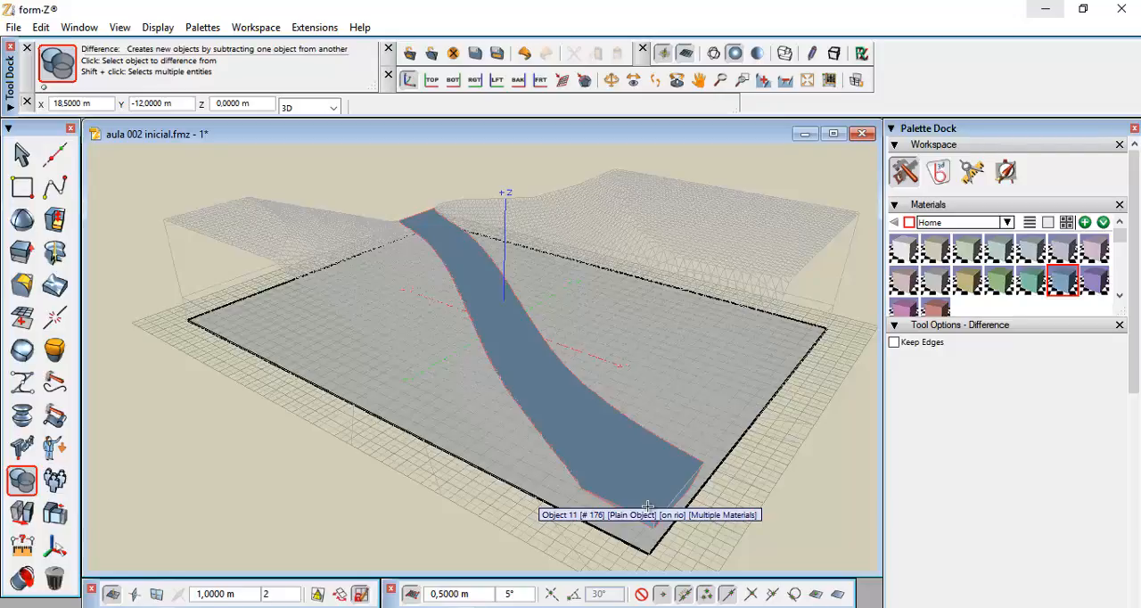
Unghost the terrain model with the Unghost tool
{"action": "right_click", "coordinate": [23, 580]}
{"action": "left_click_drag", "start_coordinate": [49, 590], "coordinate": [109, 521]}
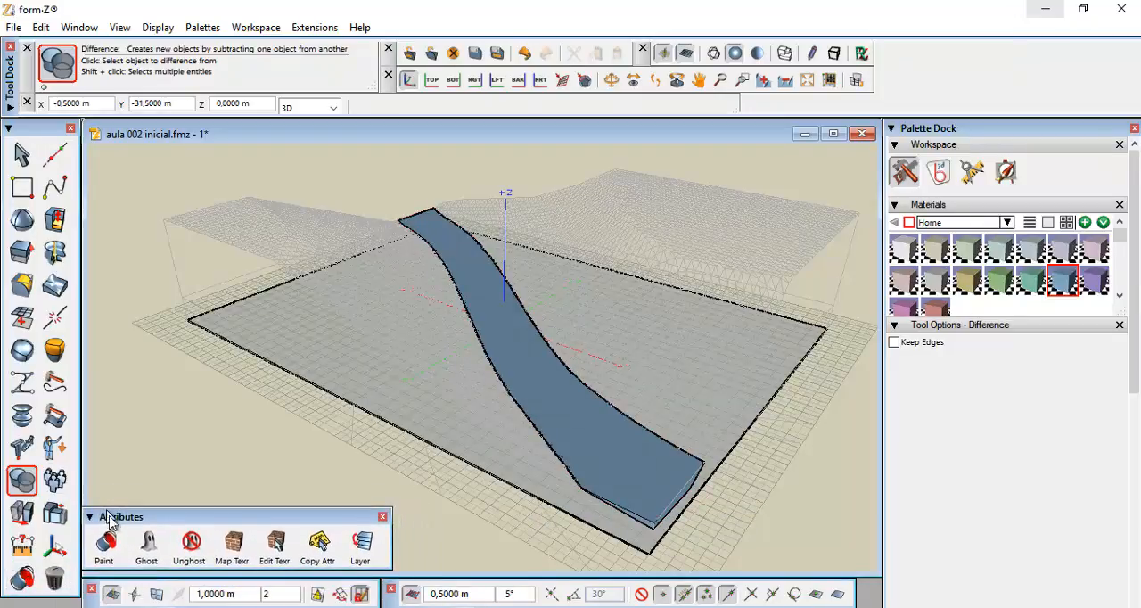
{"action": "left_click", "coordinate": [190, 546]}
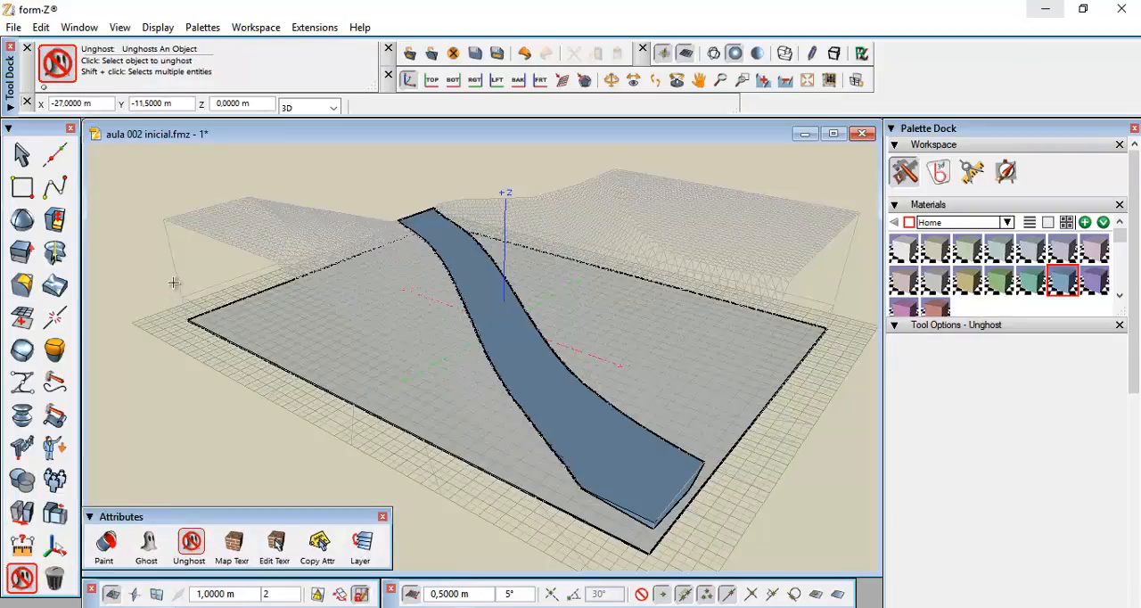
{"action": "left_click", "coordinate": [193, 230]}
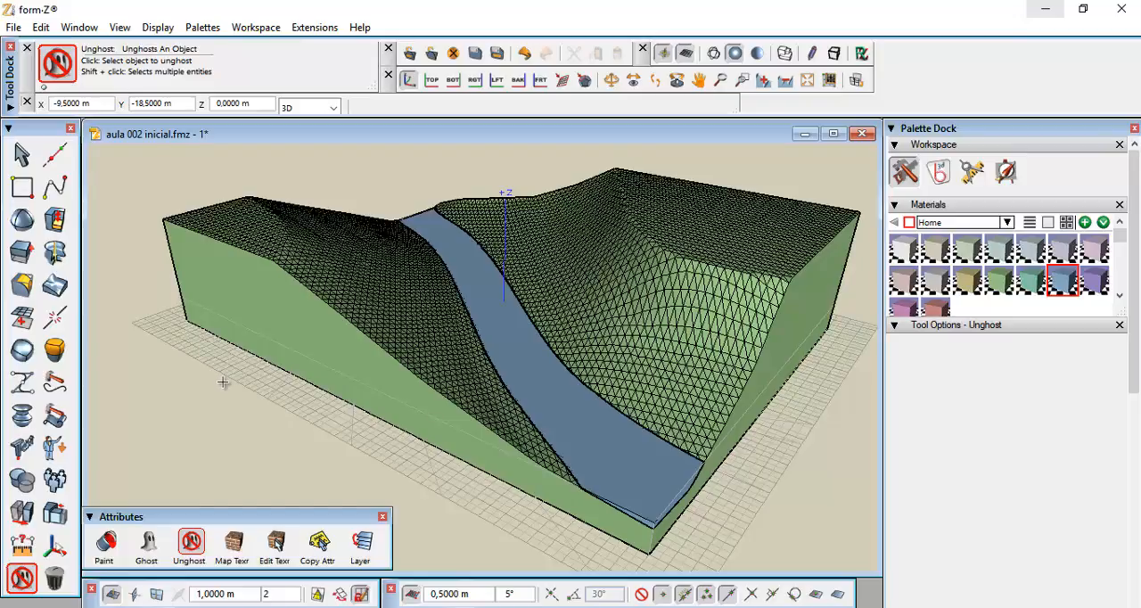
{"action": "left_click", "coordinate": [230, 319]}
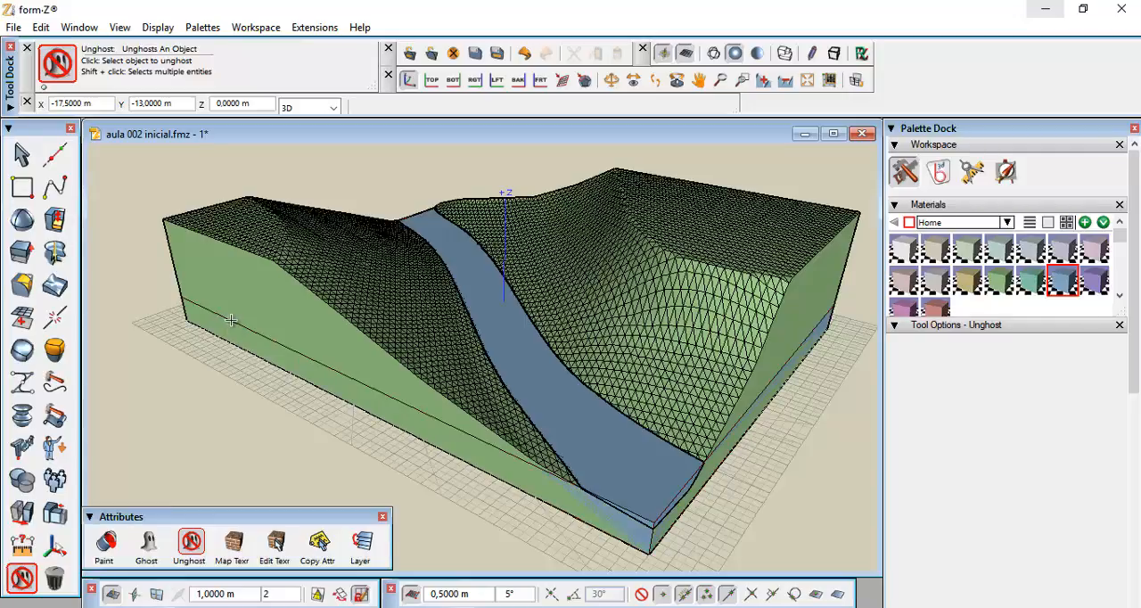
{"action": "left_click", "coordinate": [55, 580]}
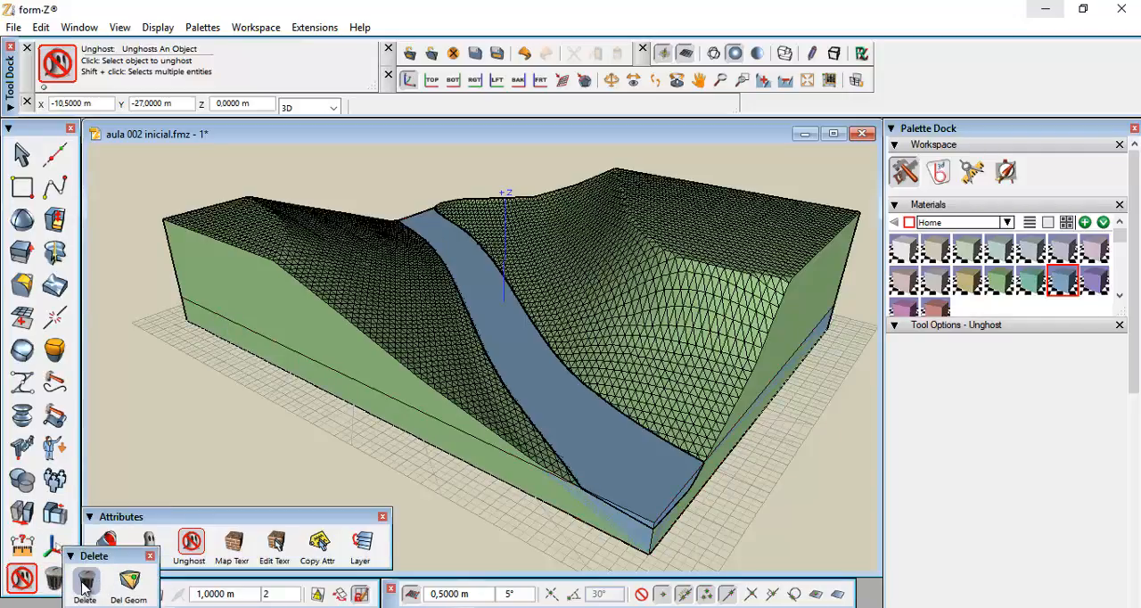
{"action": "left_click", "coordinate": [85, 581]}
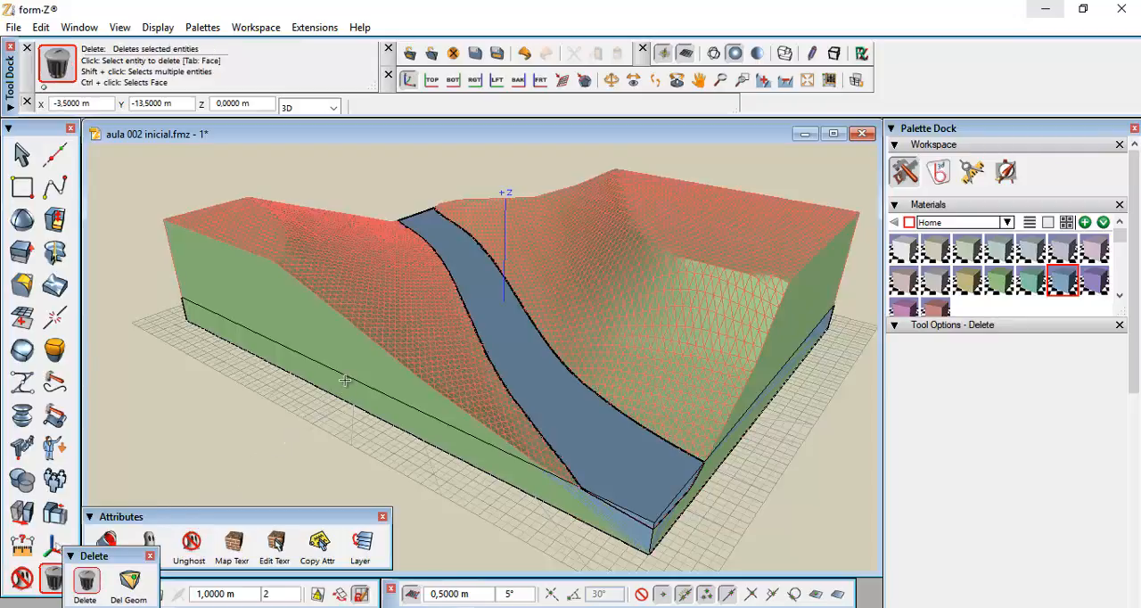
{"action": "key", "text": "Tab"}
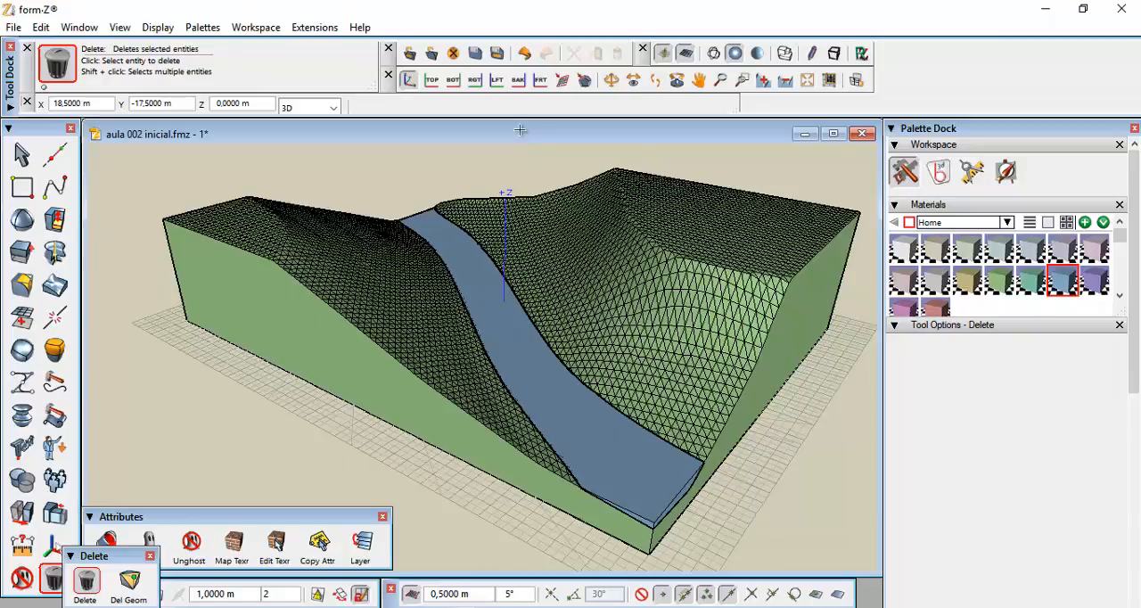
Make 'modelo do terreno original' the active layer and hide the 'rio' layer
{"action": "left_click_drag", "start_coordinate": [1135, 339], "coordinate": [1135, 561]}
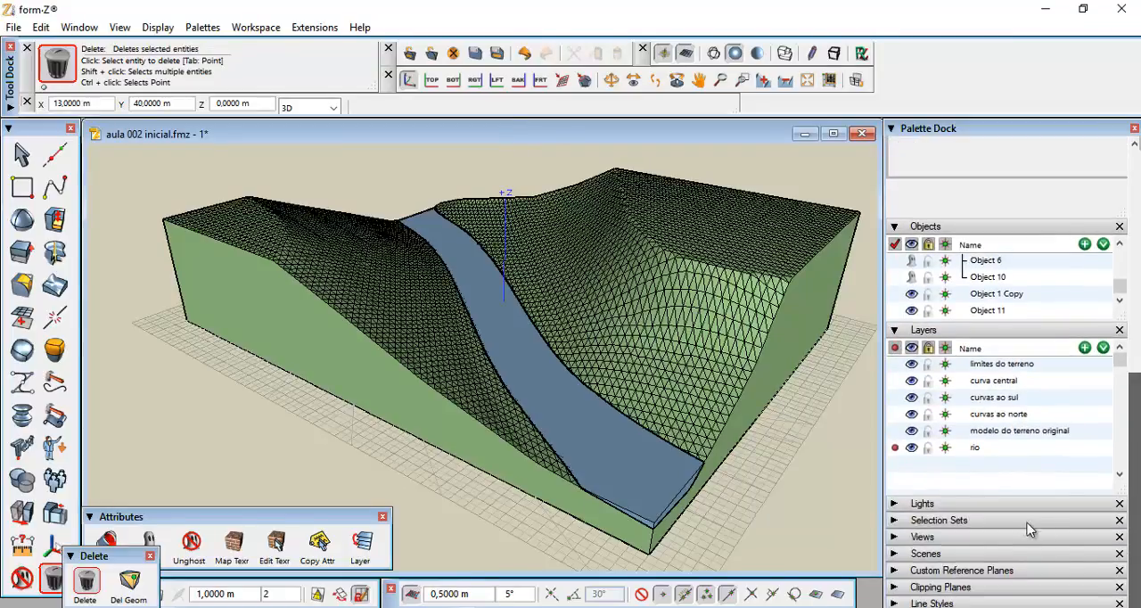
{"action": "left_click", "coordinate": [975, 450]}
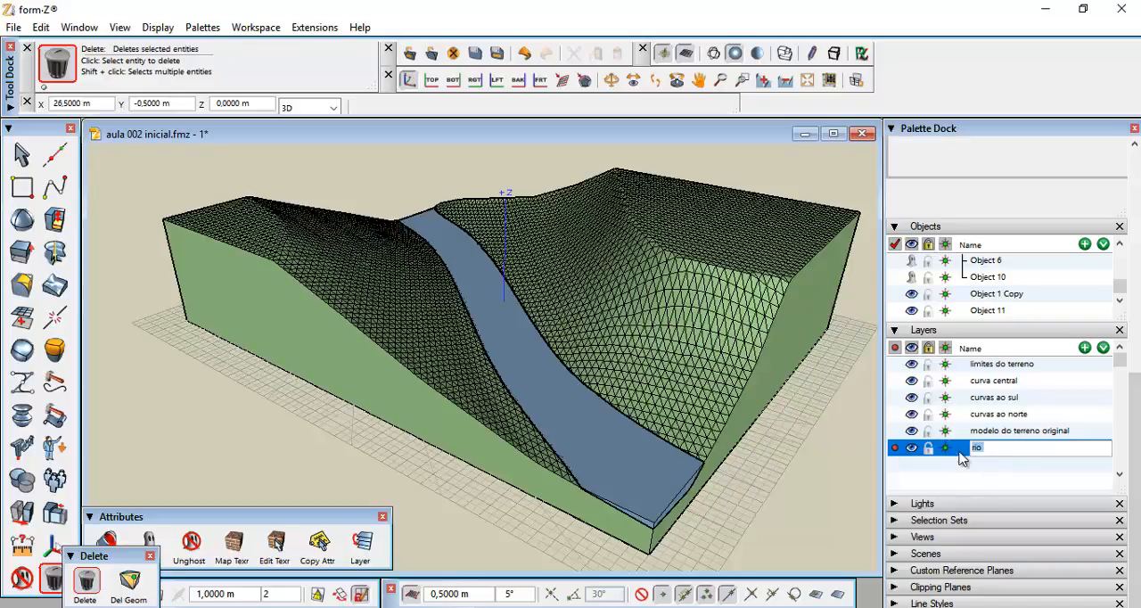
{"action": "left_click", "coordinate": [965, 465]}
{"action": "left_click_drag", "start_coordinate": [972, 449], "coordinate": [627, 469]}
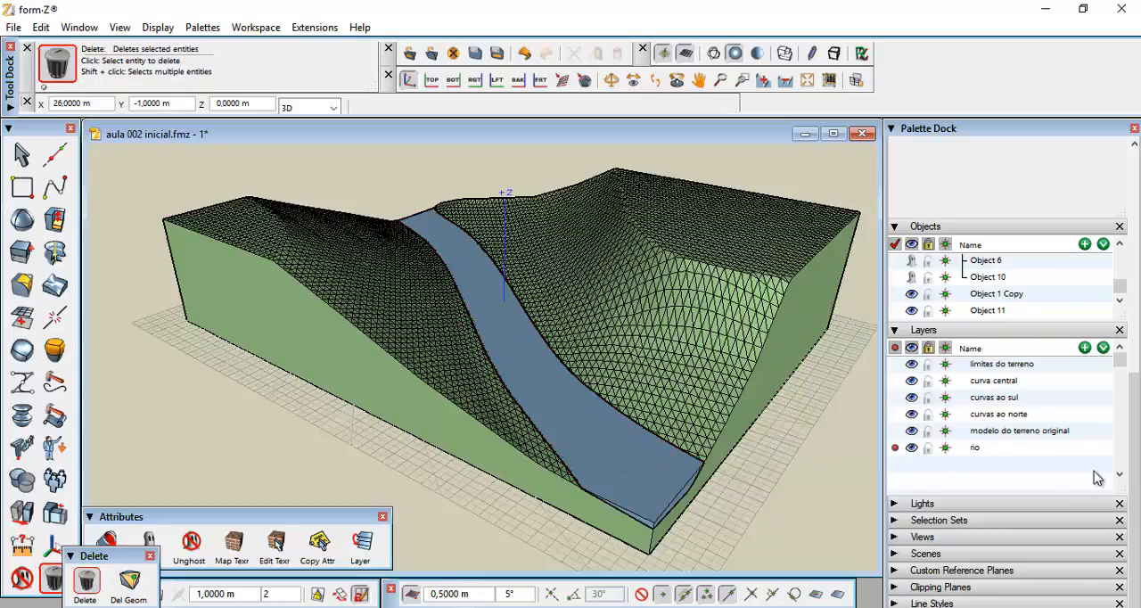
{"action": "left_click", "coordinate": [895, 432]}
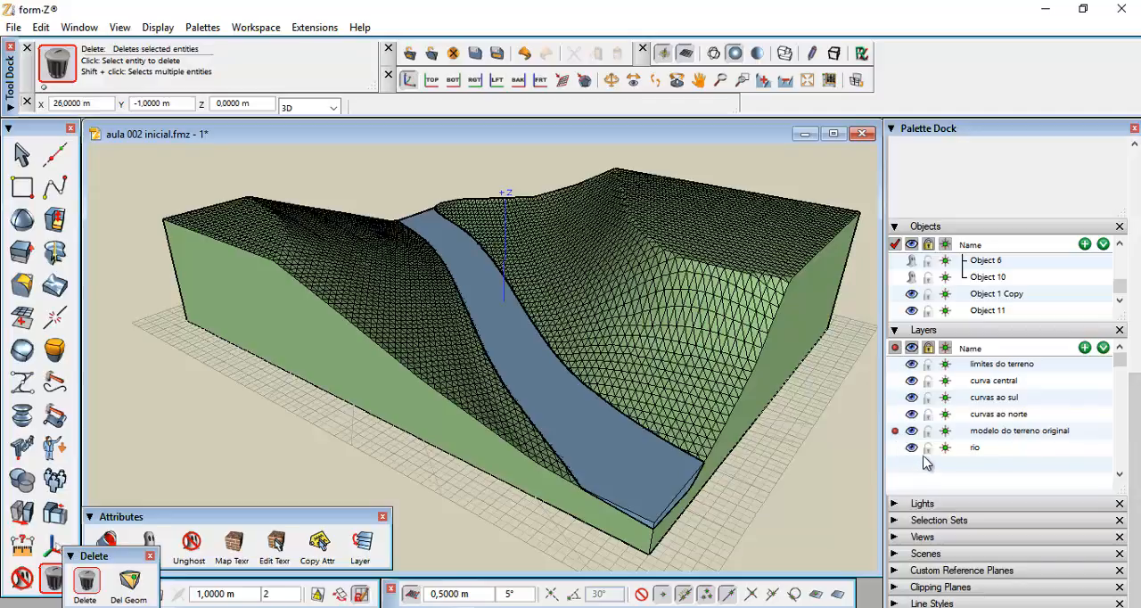
{"action": "left_click", "coordinate": [912, 449]}
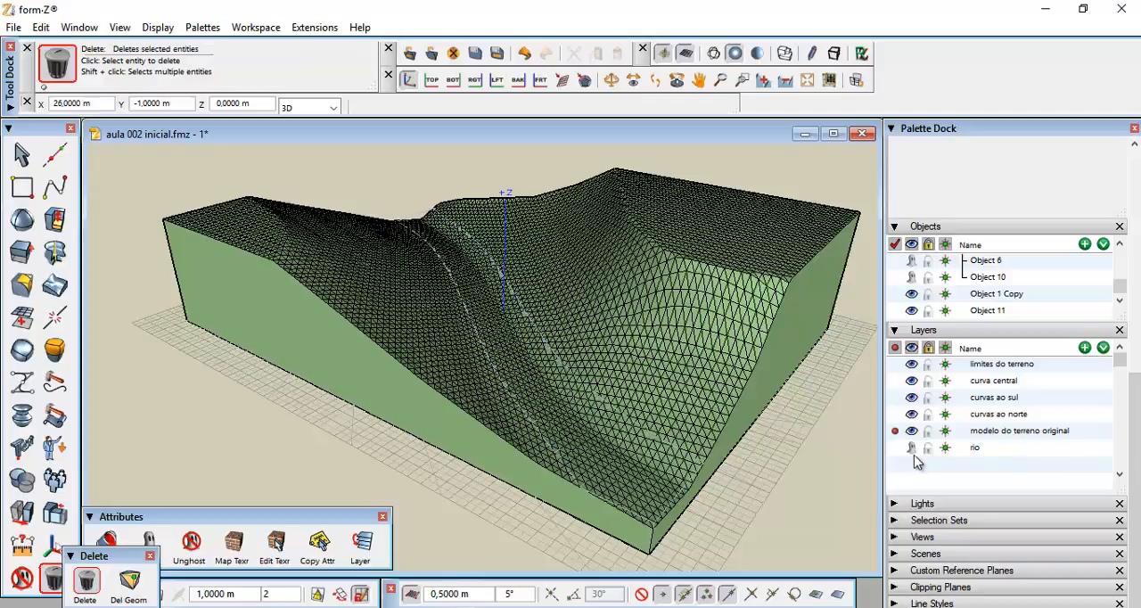
{"action": "left_click", "coordinate": [912, 447]}
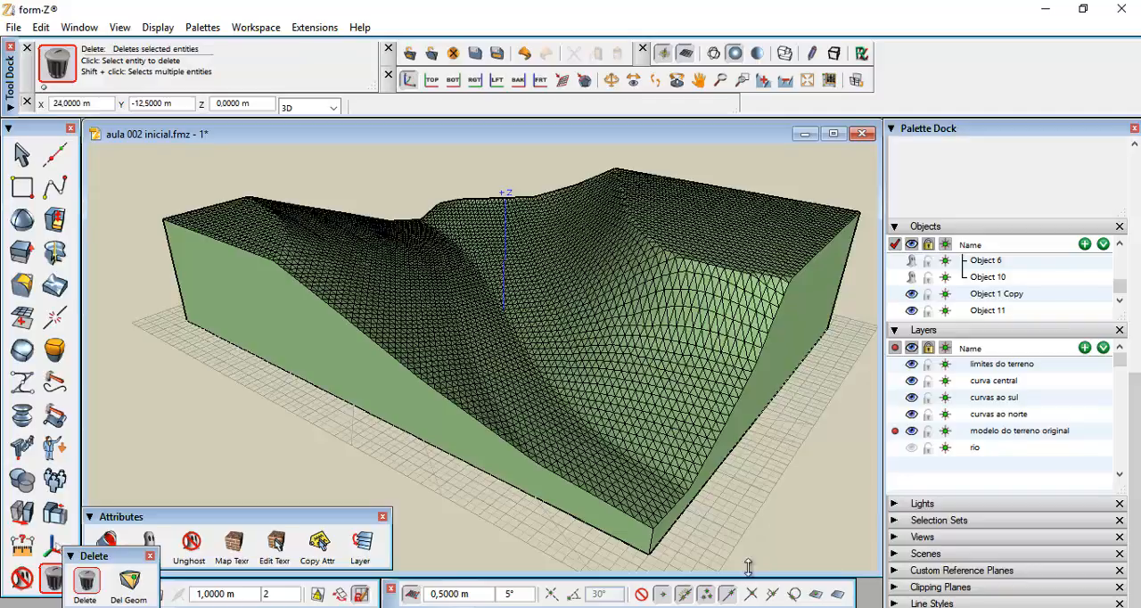
Close the Attributes and Delete palettes and make the green material the active material
{"action": "left_click", "coordinate": [382, 516]}
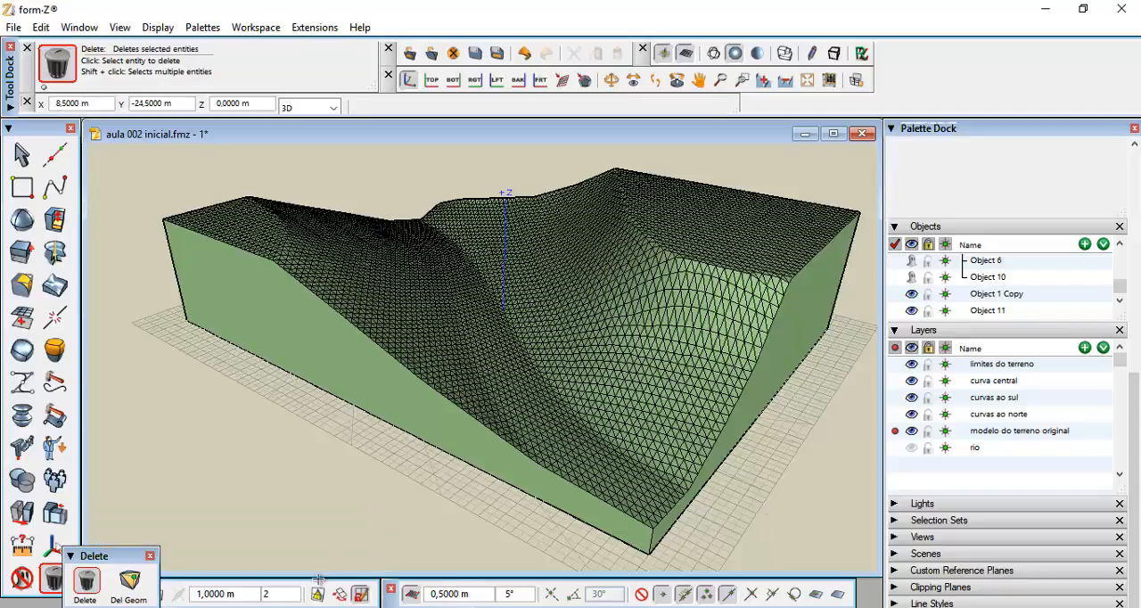
{"action": "left_click", "coordinate": [149, 556]}
{"action": "scroll", "coordinate": [640, 377], "scroll_direction": "down", "scroll_amount": 2}
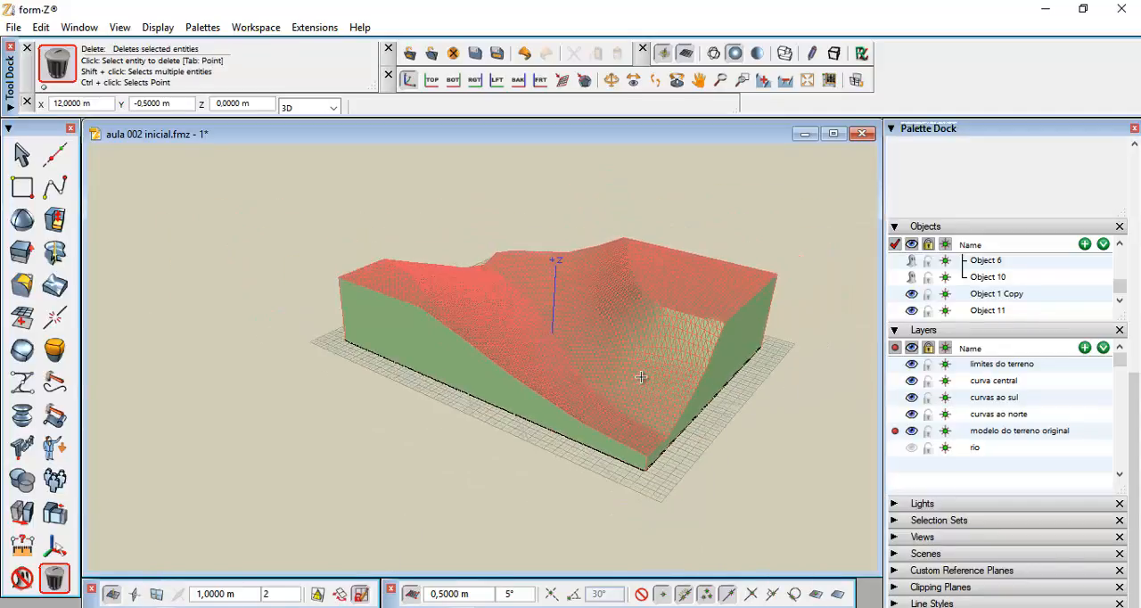
{"action": "key", "text": "h"}
{"action": "left_click_drag", "start_coordinate": [649, 377], "coordinate": [427, 374]}
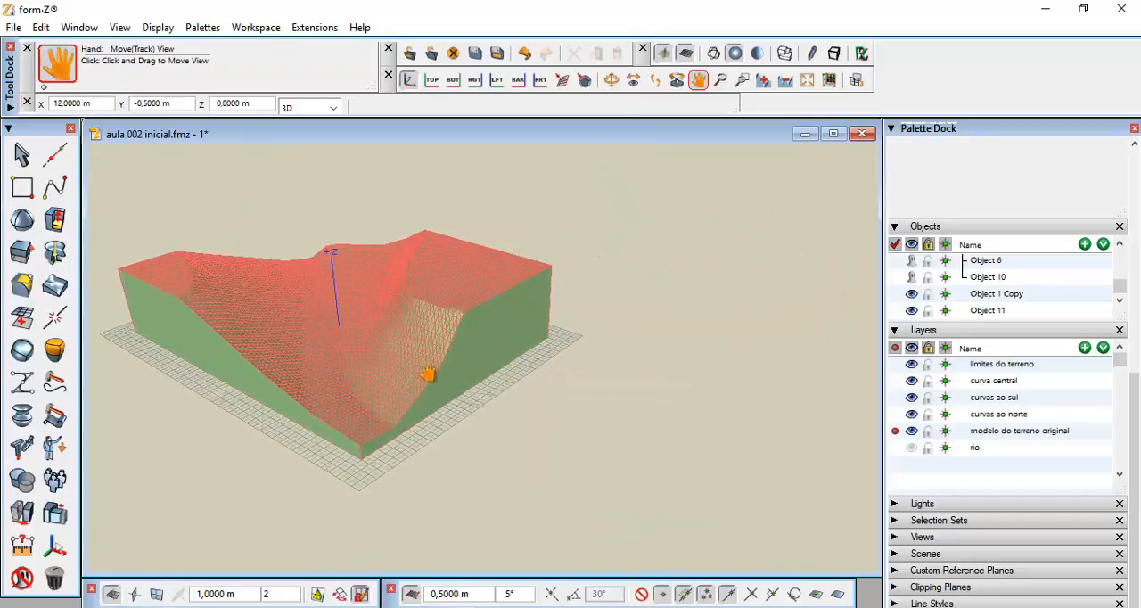
{"action": "middle_click_drag", "start_coordinate": [428, 375], "coordinate": [425, 375]}
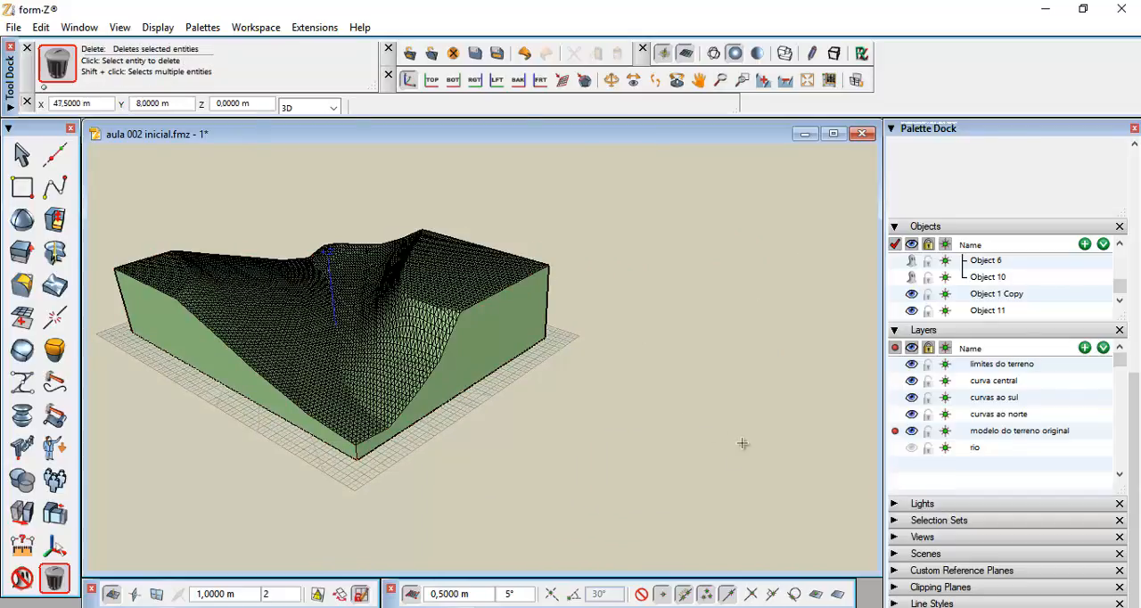
{"action": "scroll", "coordinate": [605, 401], "scroll_direction": "up", "scroll_amount": 1}
{"action": "middle_click_drag", "start_coordinate": [607, 402], "coordinate": [581, 412]}
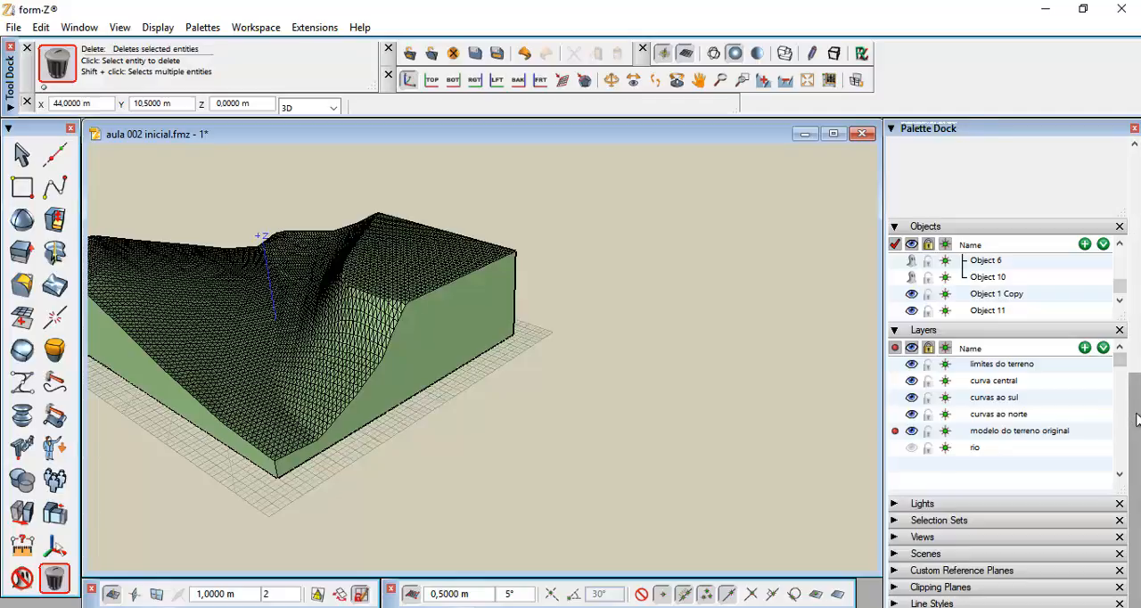
{"action": "left_click_drag", "start_coordinate": [1135, 425], "coordinate": [1136, 174]}
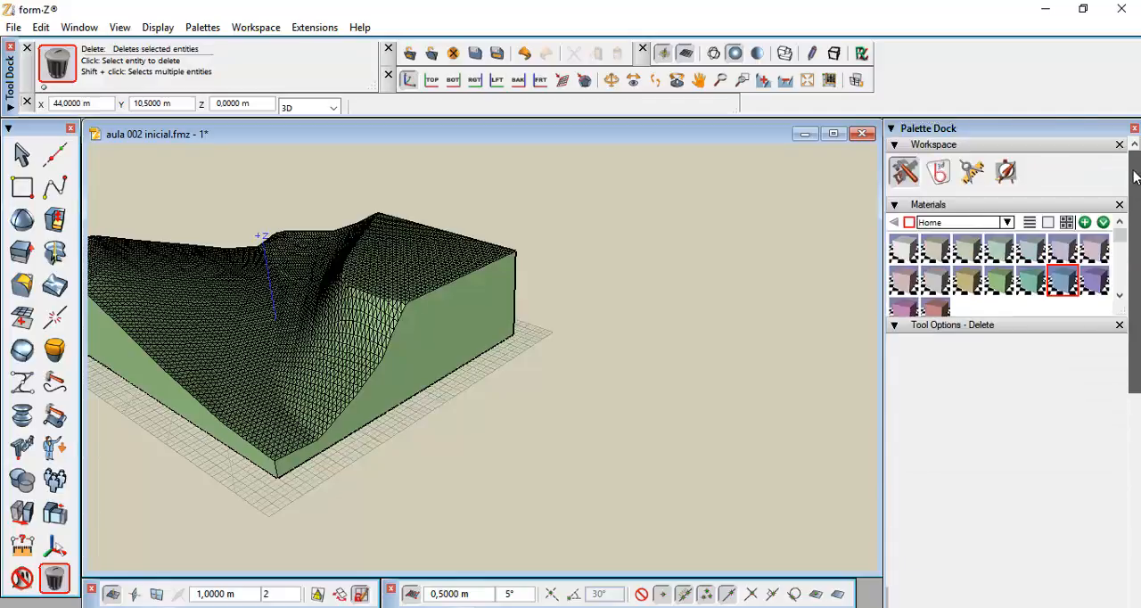
{"action": "left_click", "coordinate": [1000, 293]}
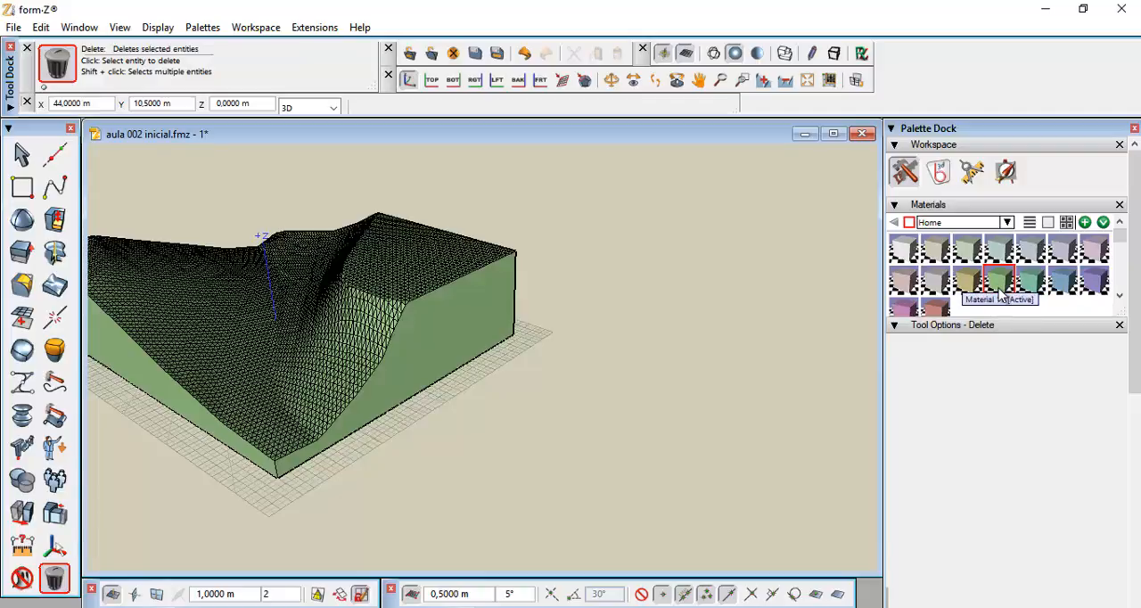
Draw a 17 × 13 m rectangle with 3D extrusion beside the terrain, extruded 8,5 m high
{"action": "left_click", "coordinate": [23, 187]}
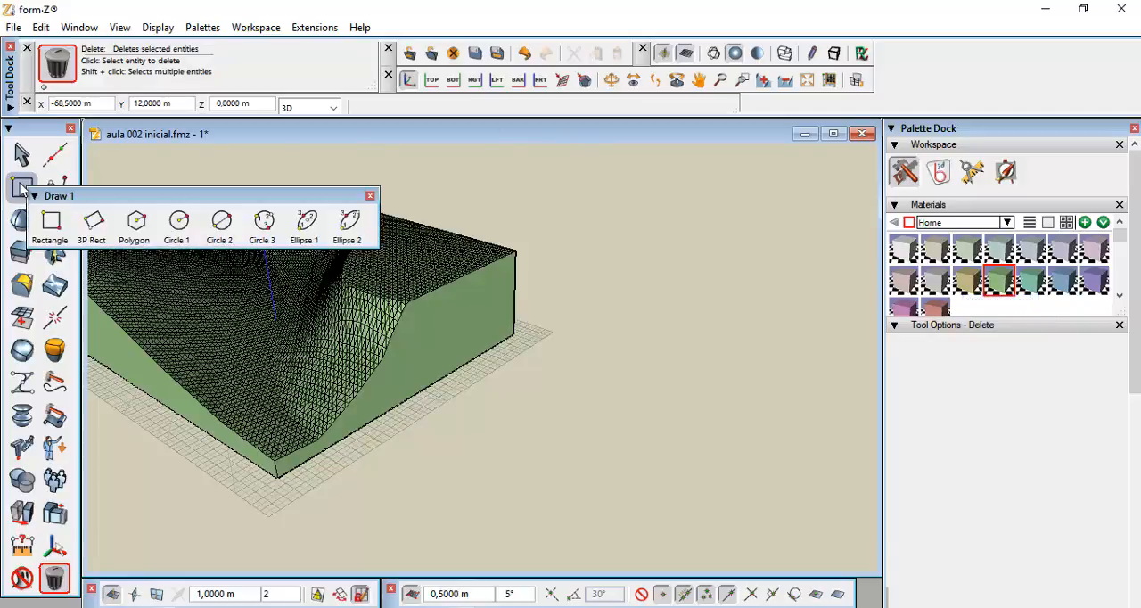
{"action": "left_click", "coordinate": [51, 221]}
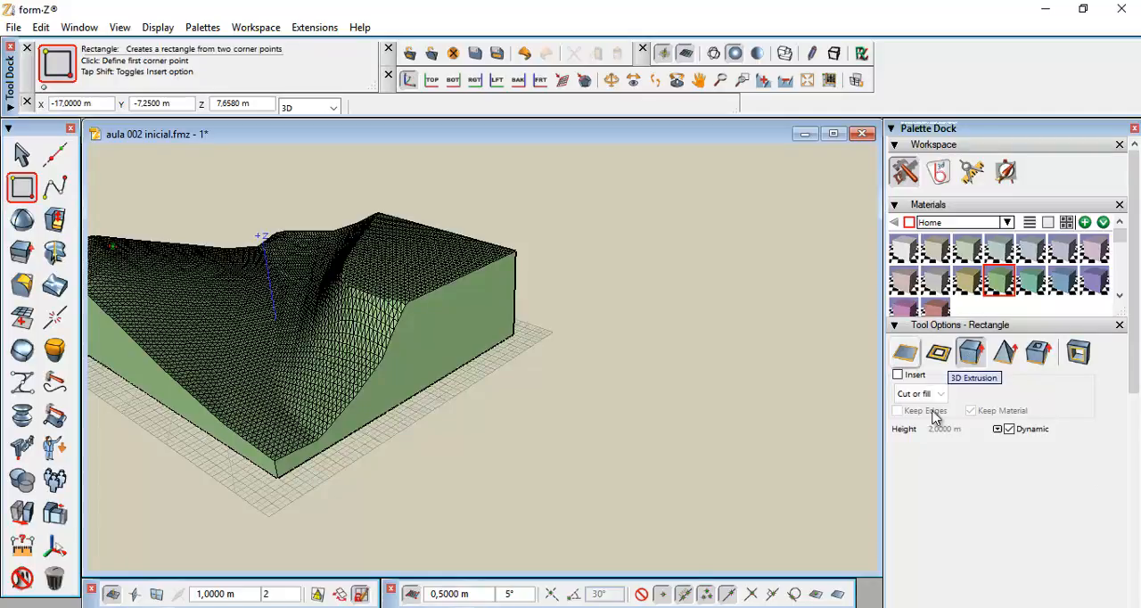
{"action": "left_click", "coordinate": [968, 355]}
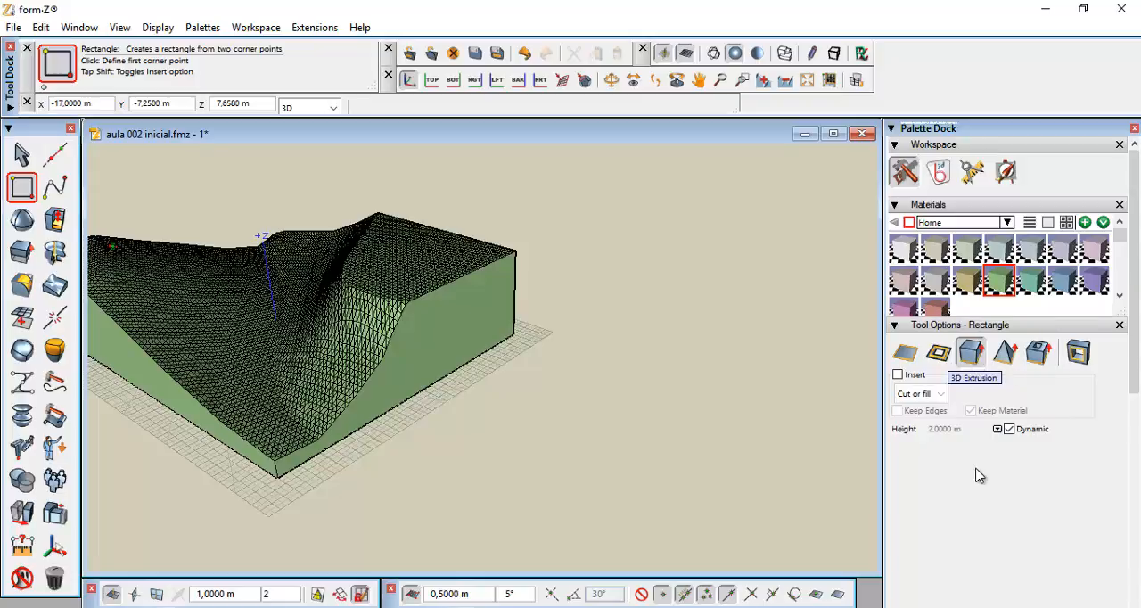
{"action": "left_click", "coordinate": [576, 362]}
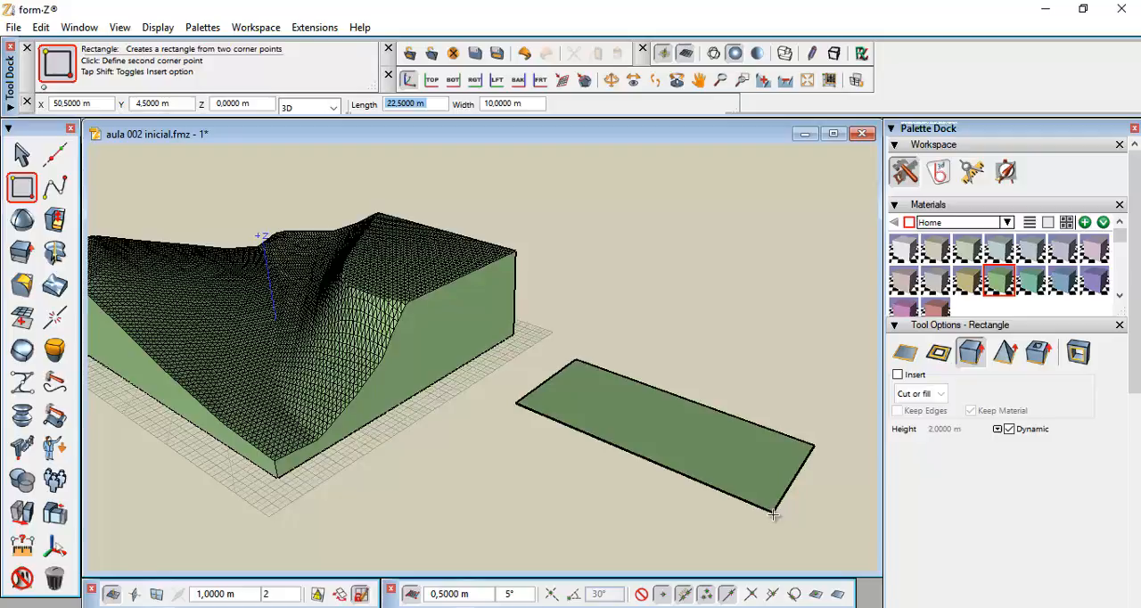
{"action": "type", "text": "17"}
{"action": "key", "text": "Tab"}
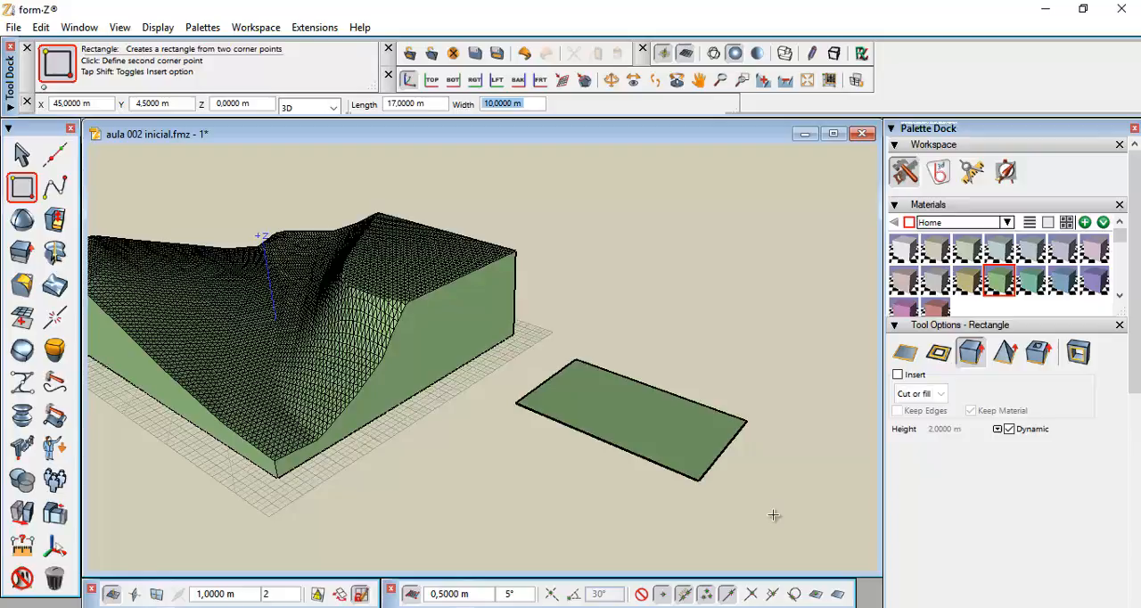
{"action": "type", "text": "13"}
{"action": "key", "text": "Return"}
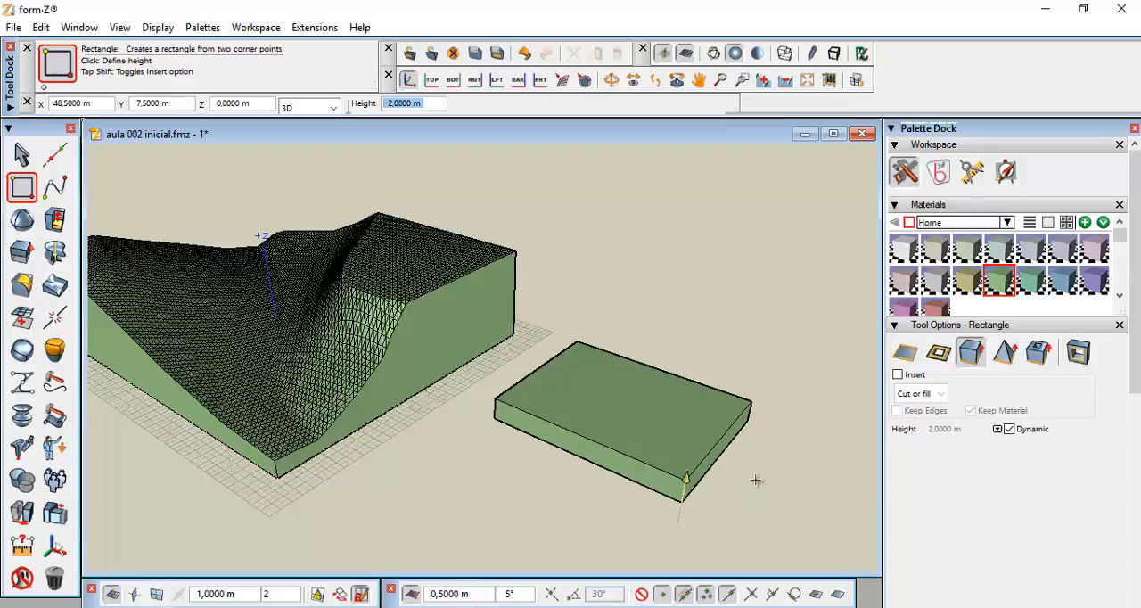
{"action": "type", "text": "8,5"}
{"action": "key", "text": "Return"}
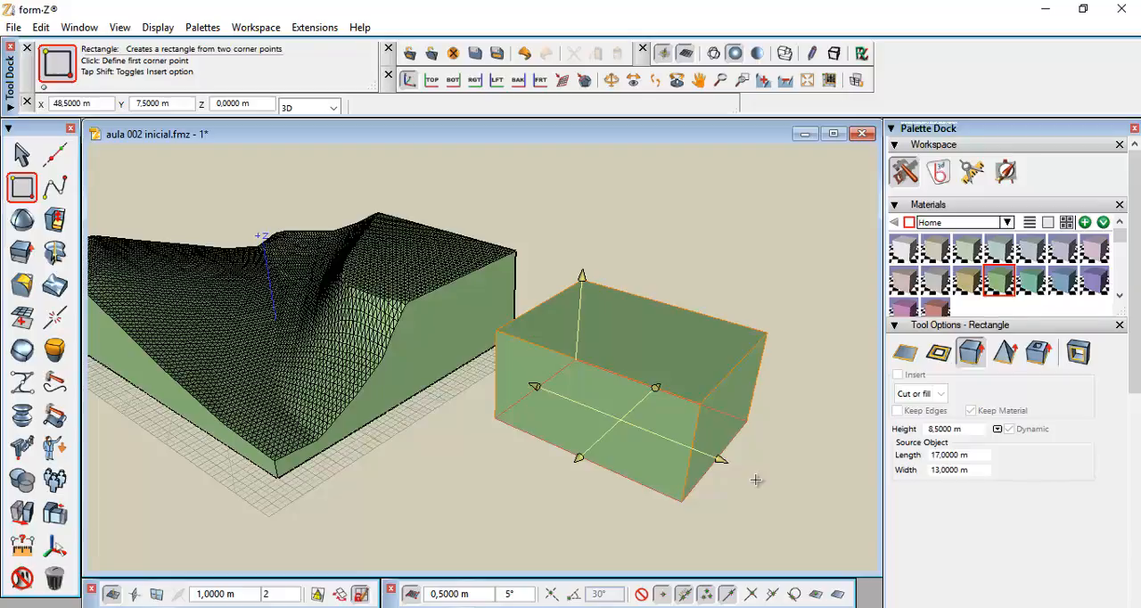
{"action": "left_click", "coordinate": [756, 480]}
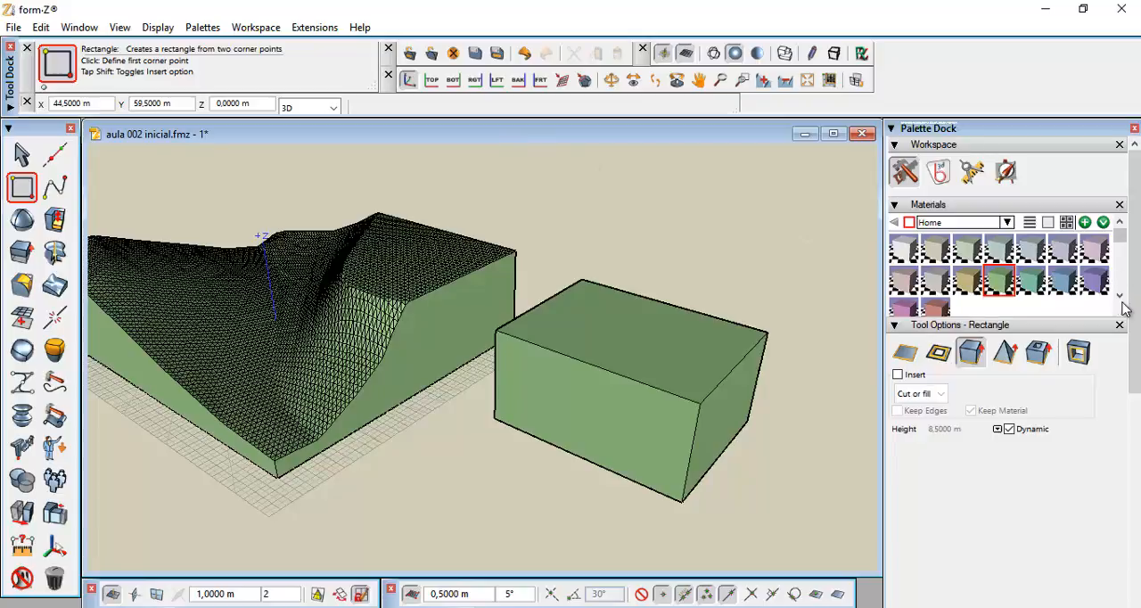
Add a new layer and name it 'terraplanagem'
{"action": "scroll", "coordinate": [1135, 385], "scroll_direction": "down", "scroll_amount": 2}
{"action": "scroll", "coordinate": [1136, 386], "scroll_direction": "down", "scroll_amount": 8}
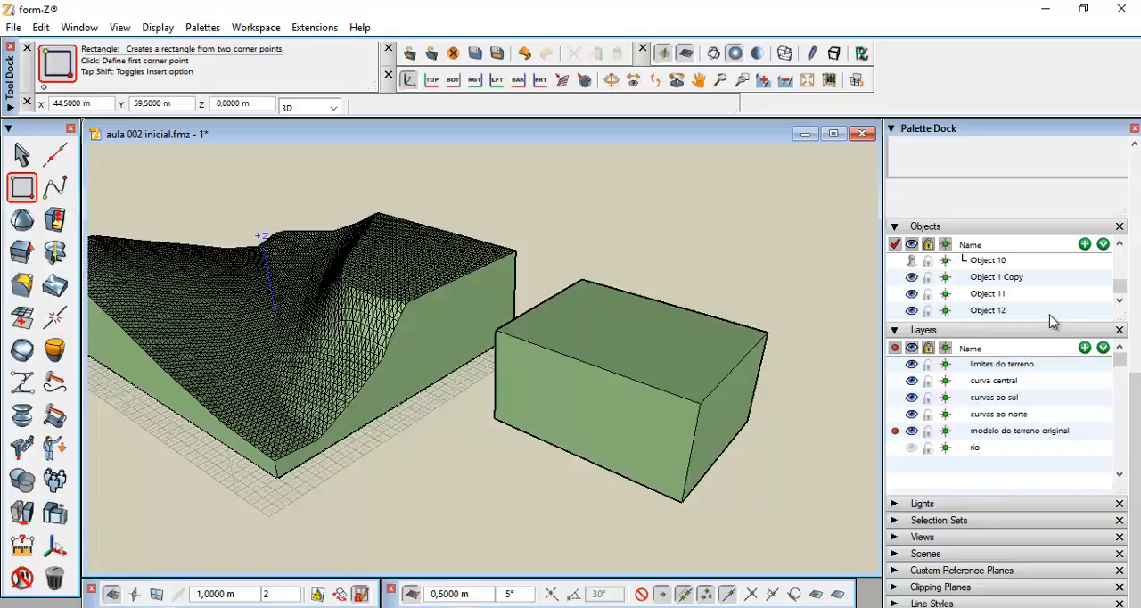
{"action": "left_click", "coordinate": [1084, 348]}
{"action": "left_click", "coordinate": [986, 469]}
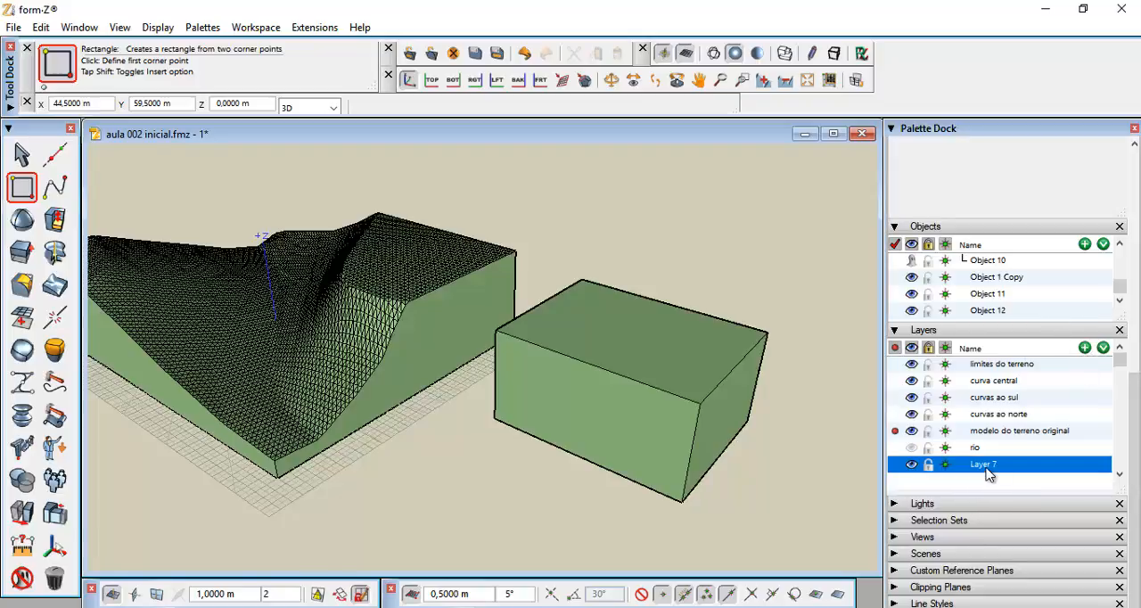
{"action": "double_click", "coordinate": [986, 475]}
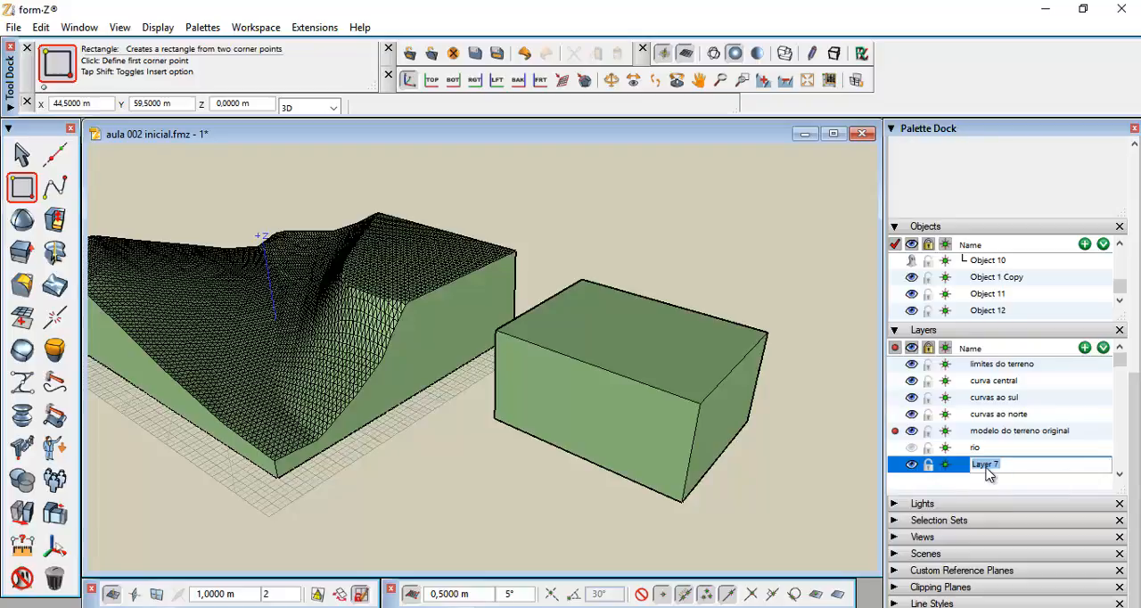
{"action": "type", "text": "terraplanagem"}
{"action": "left_click", "coordinate": [1063, 488]}
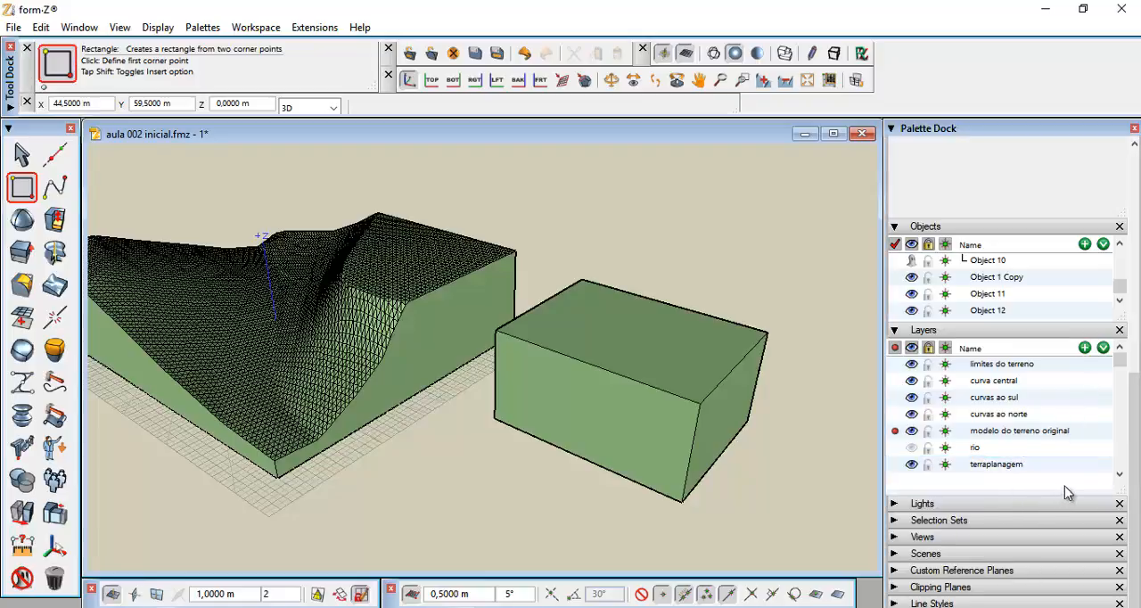
Toggle guide snapping in the snapping settings
{"action": "left_click_drag", "start_coordinate": [1122, 489], "coordinate": [1123, 512]}
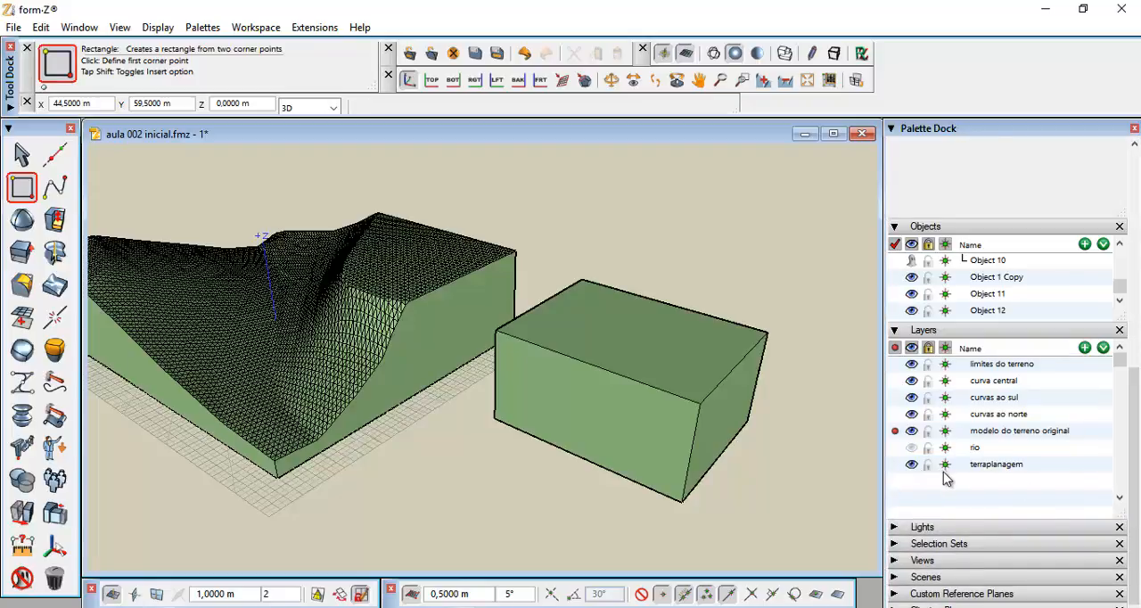
{"action": "left_click_drag", "start_coordinate": [1004, 466], "coordinate": [641, 425]}
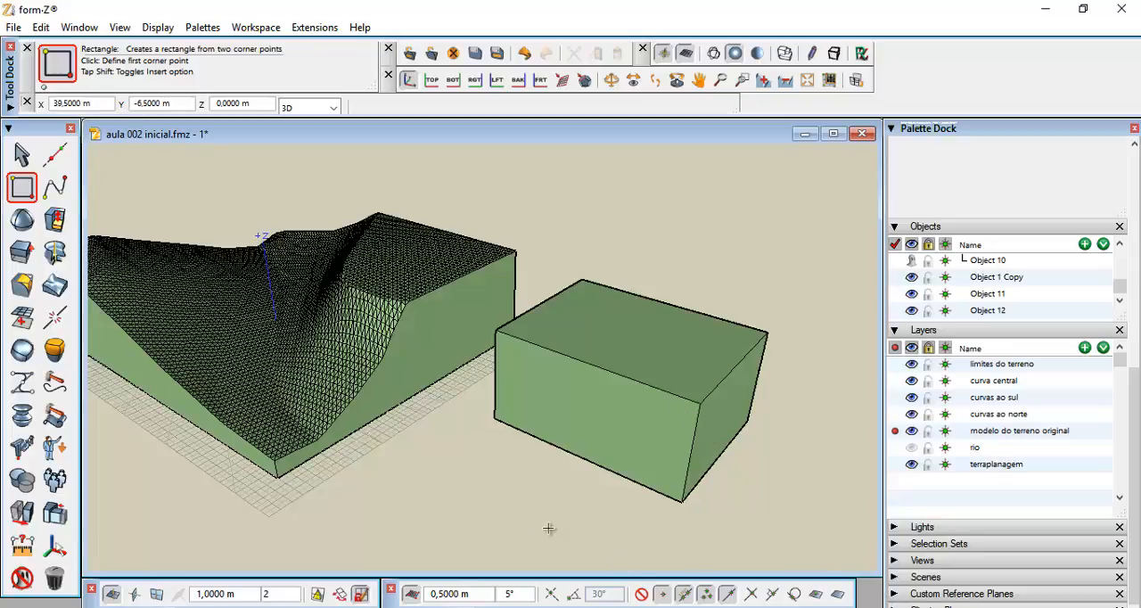
{"action": "left_click", "coordinate": [551, 595]}
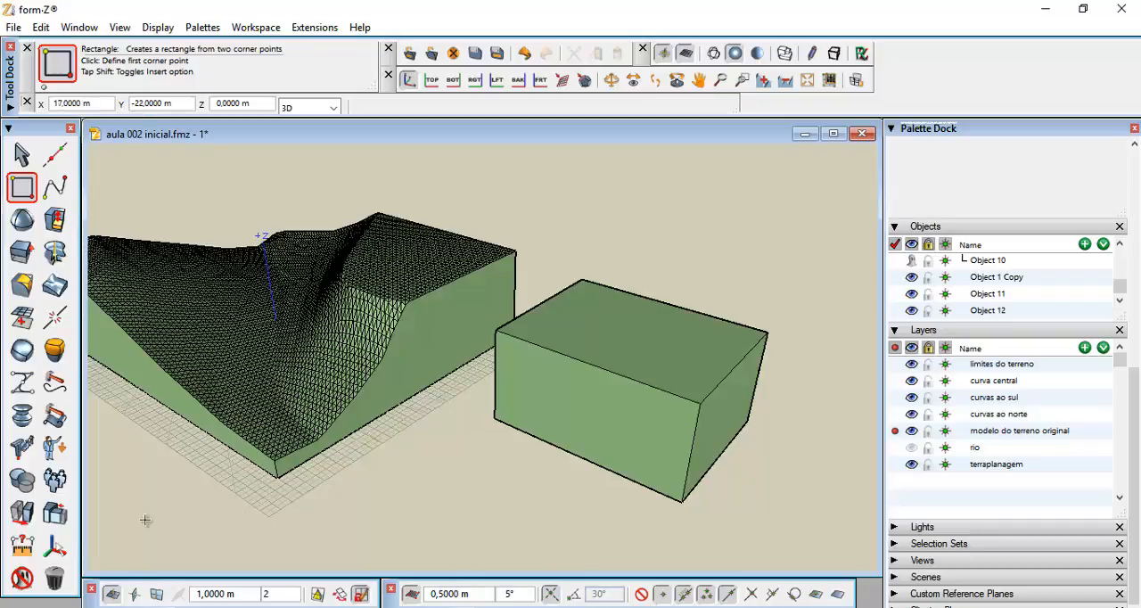
Start the Move tool to reposition the new block
{"action": "left_click", "coordinate": [22, 512]}
{"action": "left_click_drag", "start_coordinate": [1136, 522], "coordinate": [1137, 292]}
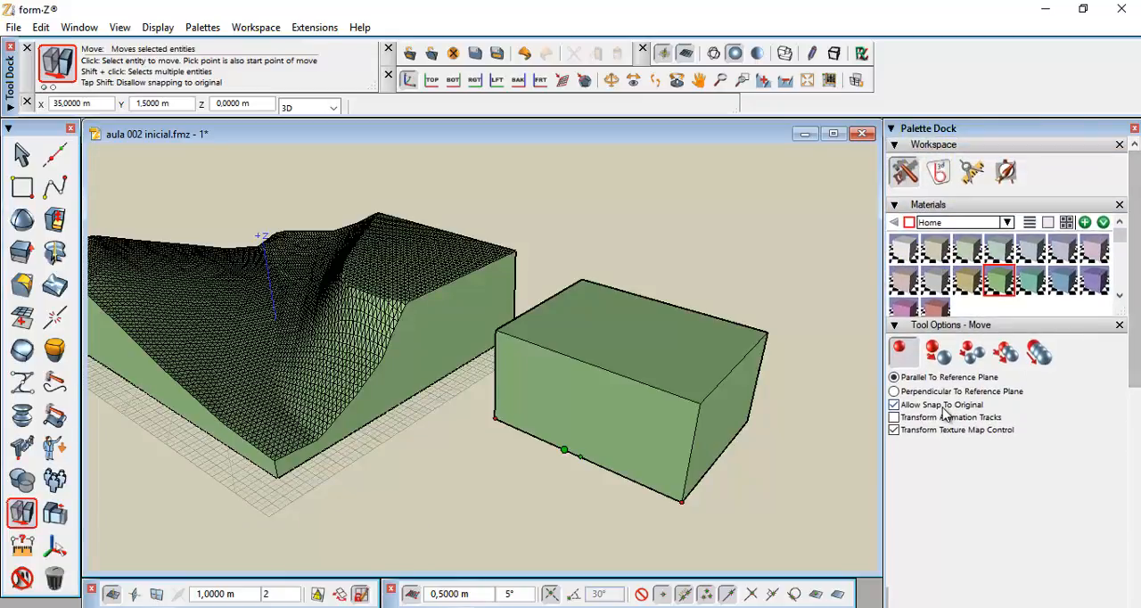
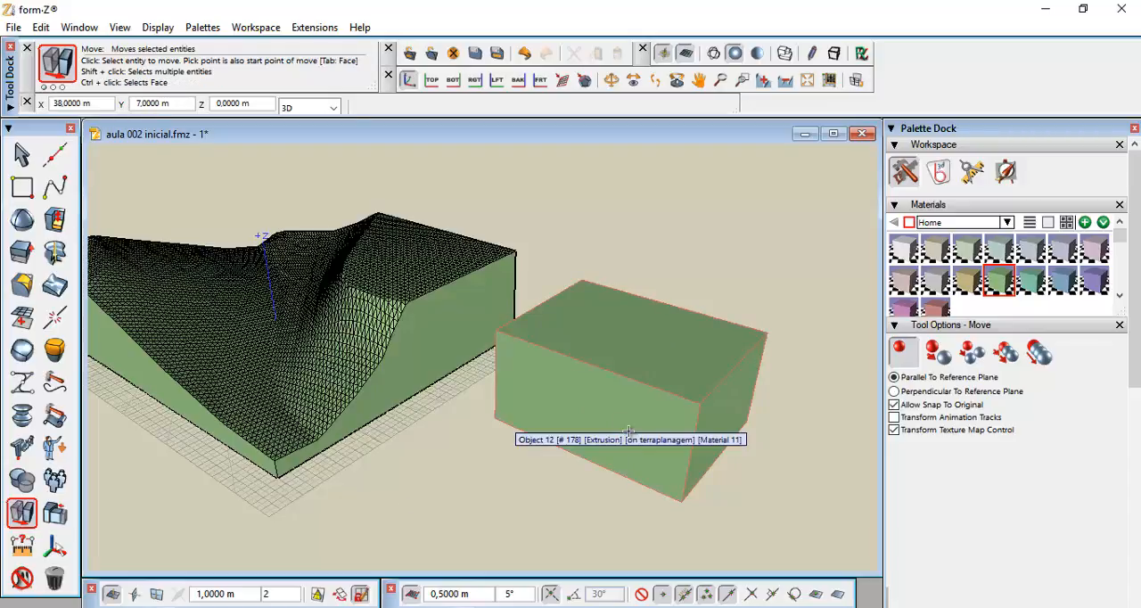
With the Move tool in edge mode, move the block's front bottom edge 2 m outward to slope that face
{"action": "left_click", "coordinate": [24, 517]}
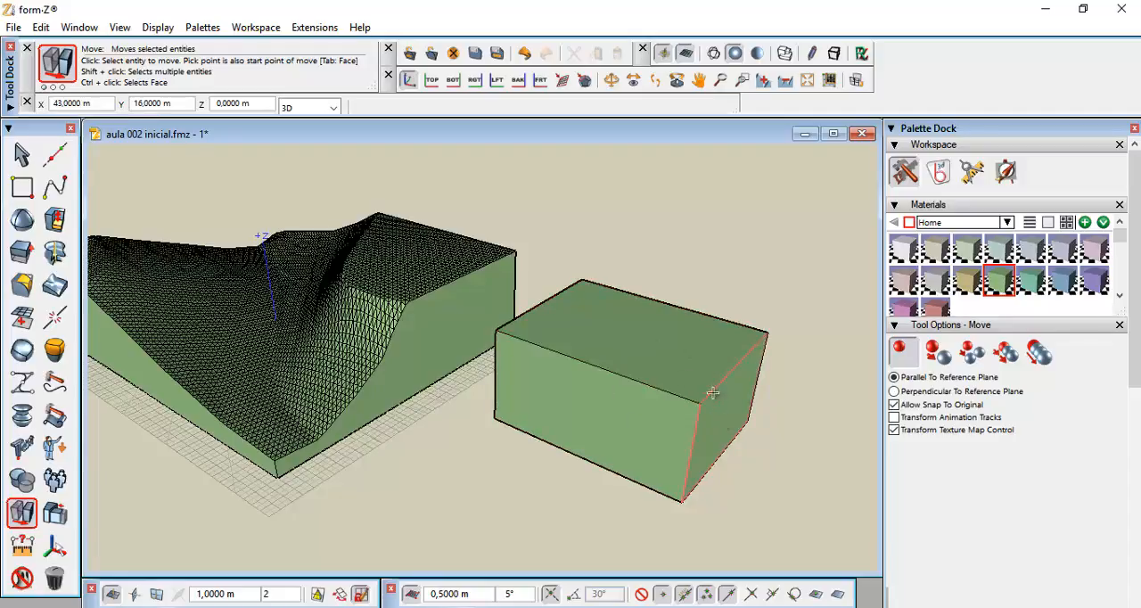
{"action": "key", "text": "Tab"}
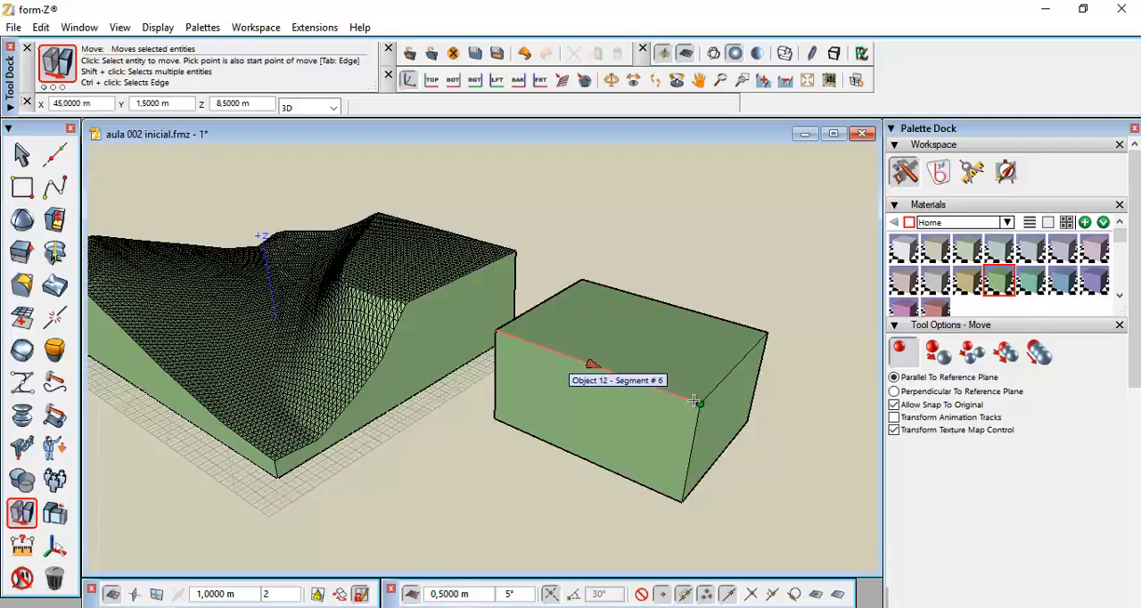
{"action": "key", "text": "Tab"}
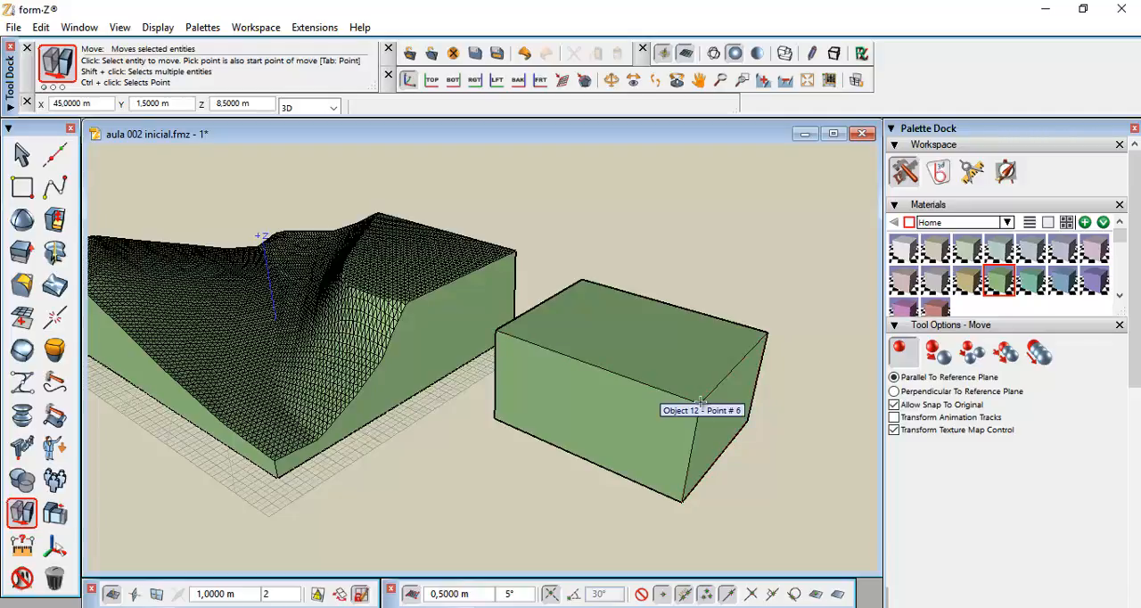
{"action": "key", "text": "Tab"}
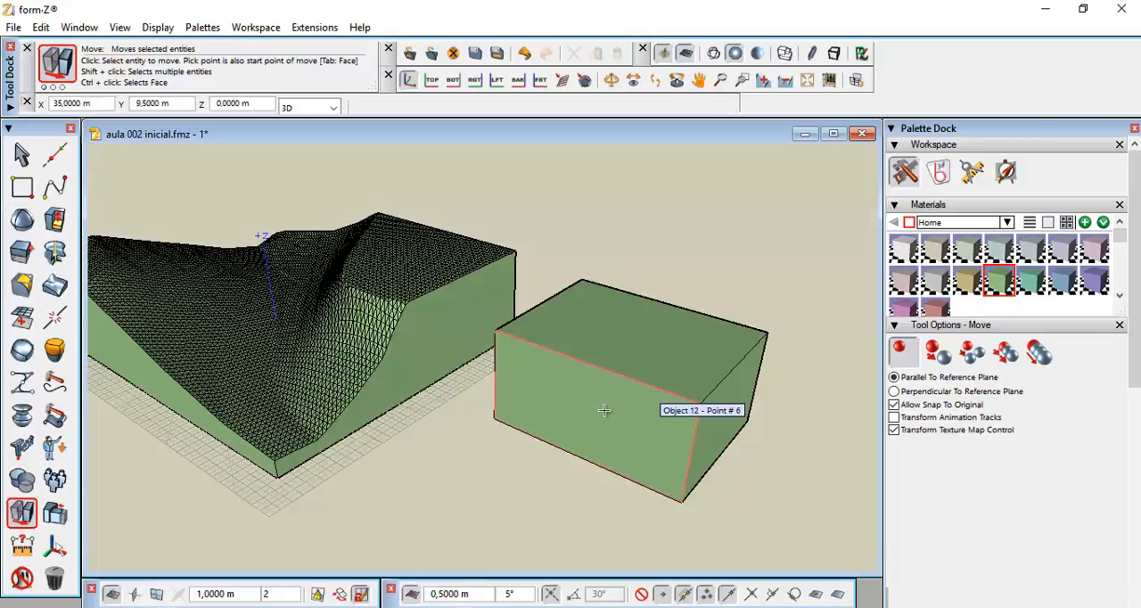
{"action": "key", "text": "Tab"}
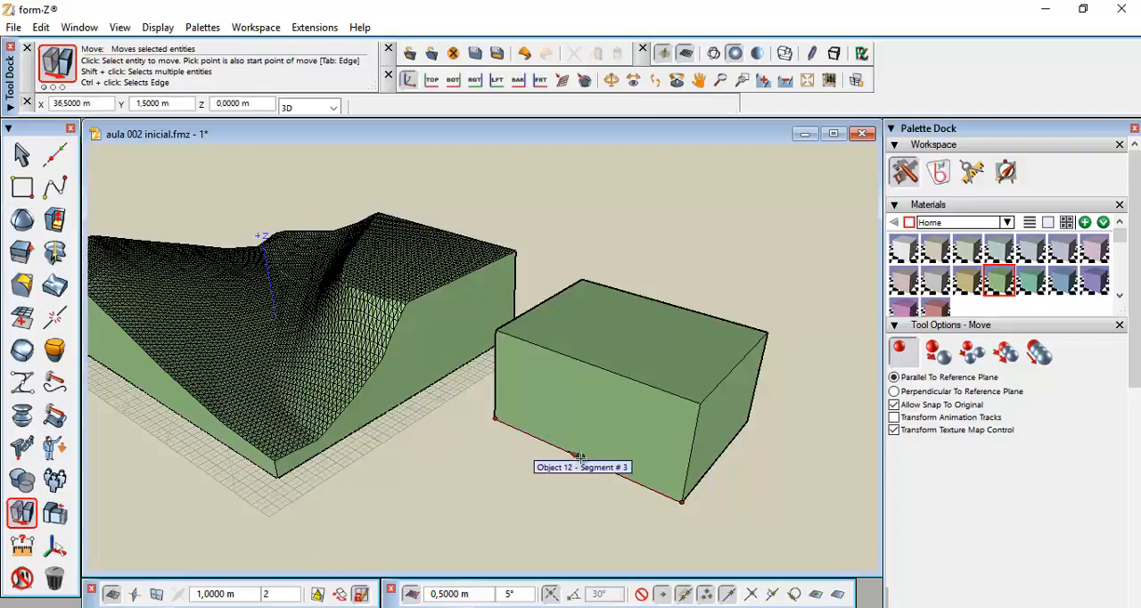
{"action": "left_click", "coordinate": [580, 458]}
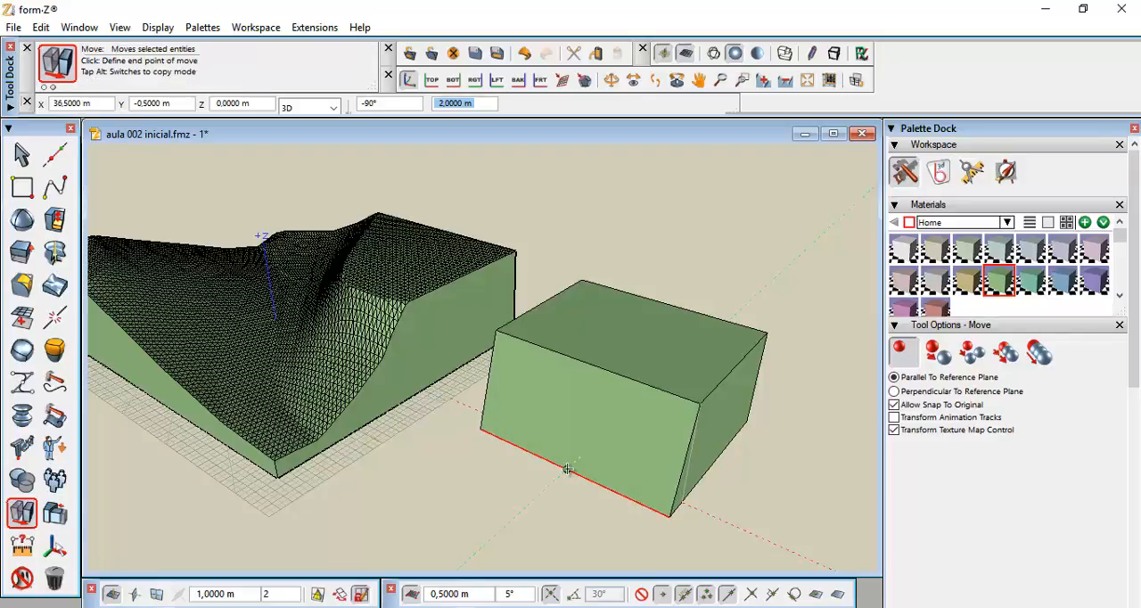
{"action": "left_click", "coordinate": [567, 469]}
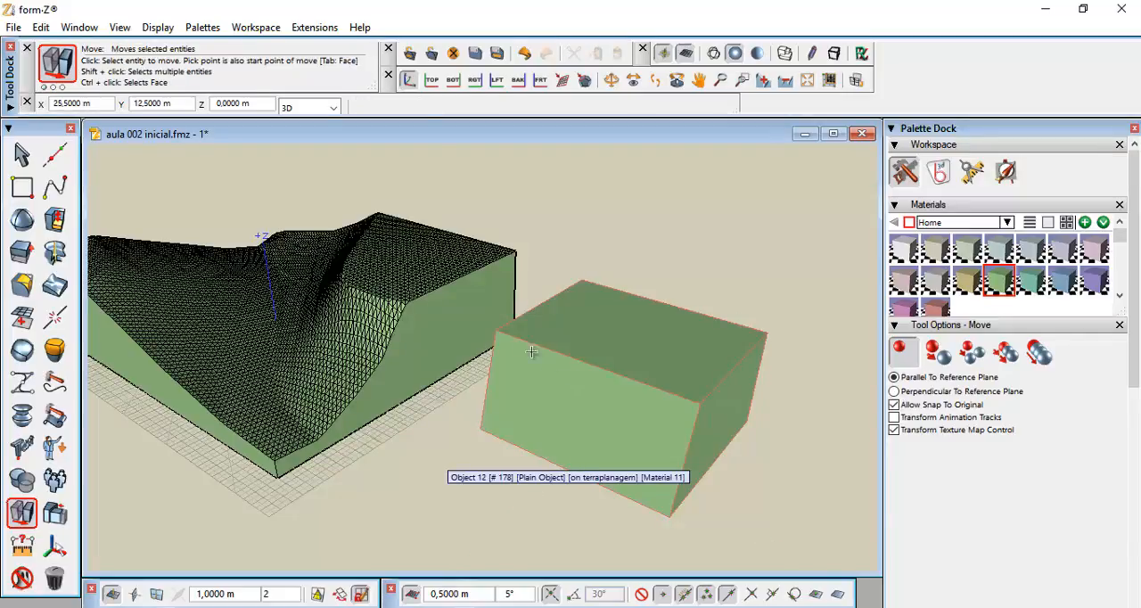
Move the block's left bottom edge 2 m outward so the left face also slopes
{"action": "left_click", "coordinate": [509, 450]}
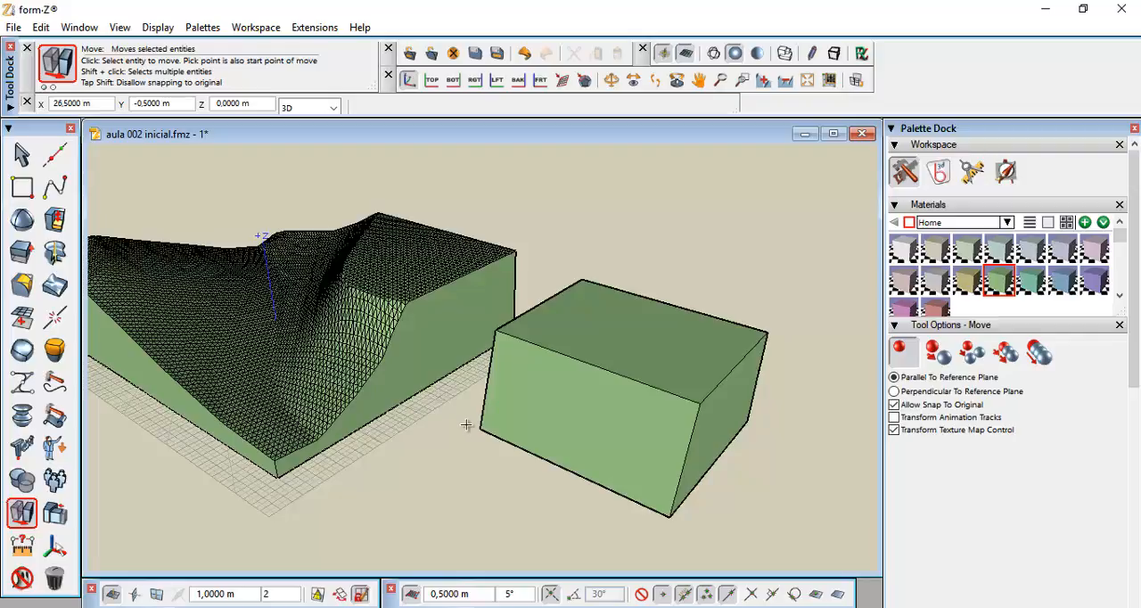
{"action": "middle_click_drag", "start_coordinate": [478, 428], "coordinate": [754, 441]}
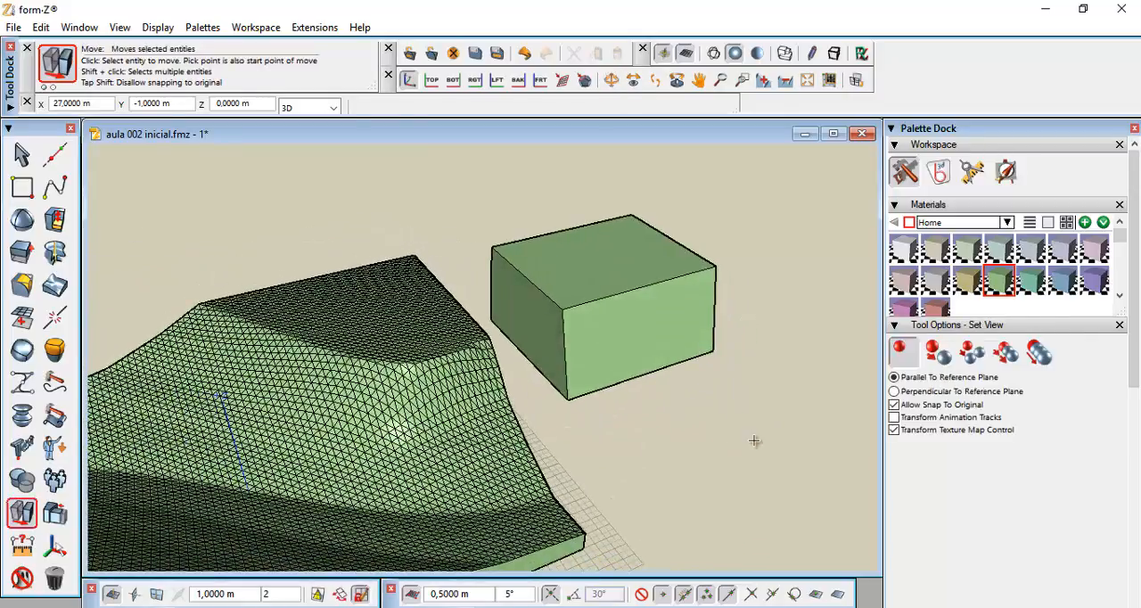
{"action": "scroll", "coordinate": [509, 336], "scroll_direction": "up", "scroll_amount": 4}
{"action": "scroll", "coordinate": [509, 336], "scroll_direction": "up", "scroll_amount": 2}
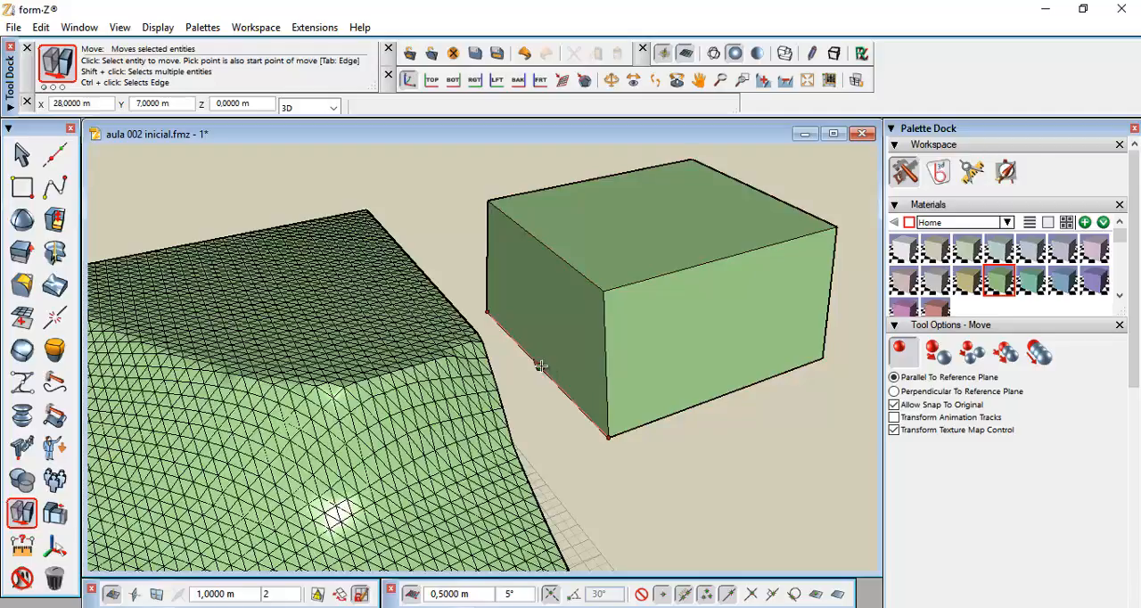
{"action": "left_click", "coordinate": [540, 365]}
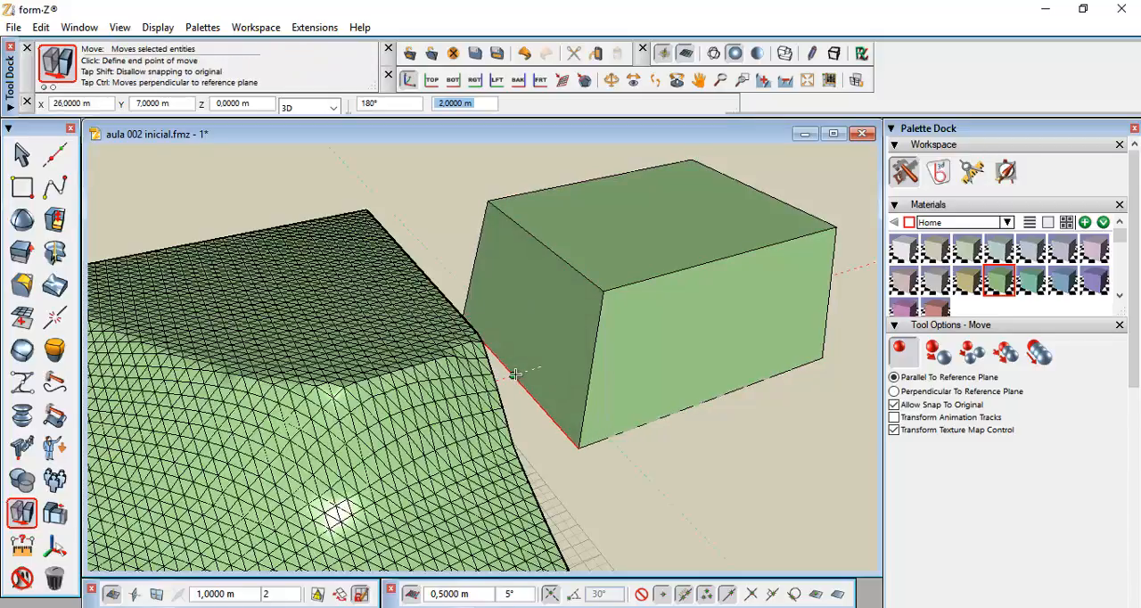
{"action": "left_click", "coordinate": [515, 375]}
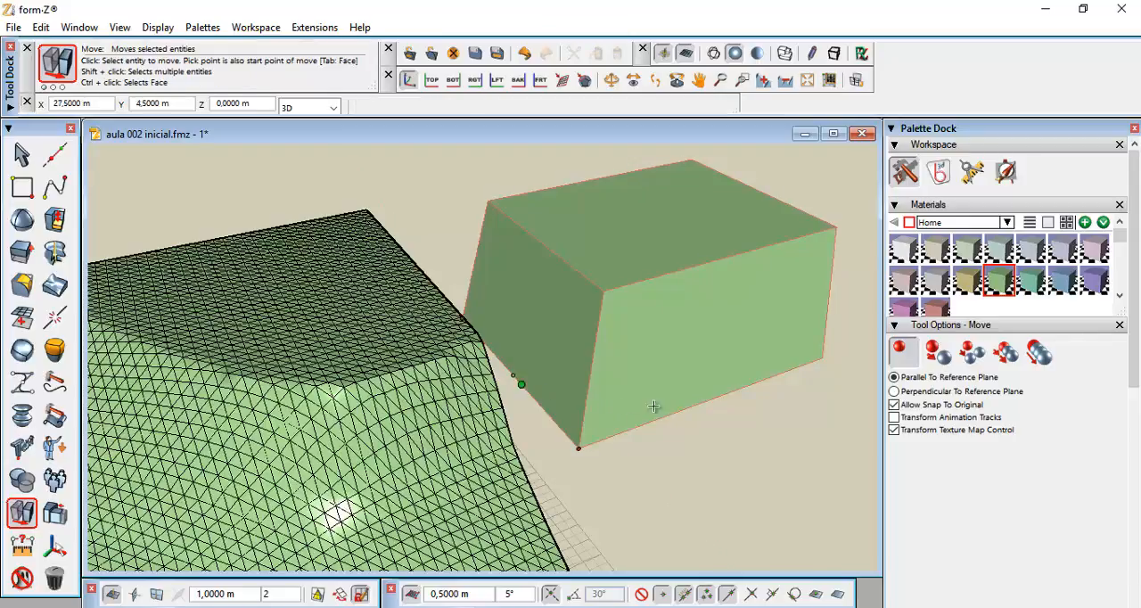
Use Offset Segment to insert a new edge on the front face, 12 m from its vertical edge
{"action": "middle_click_drag", "start_coordinate": [729, 373], "coordinate": [428, 331]}
{"action": "key", "text": "m"}
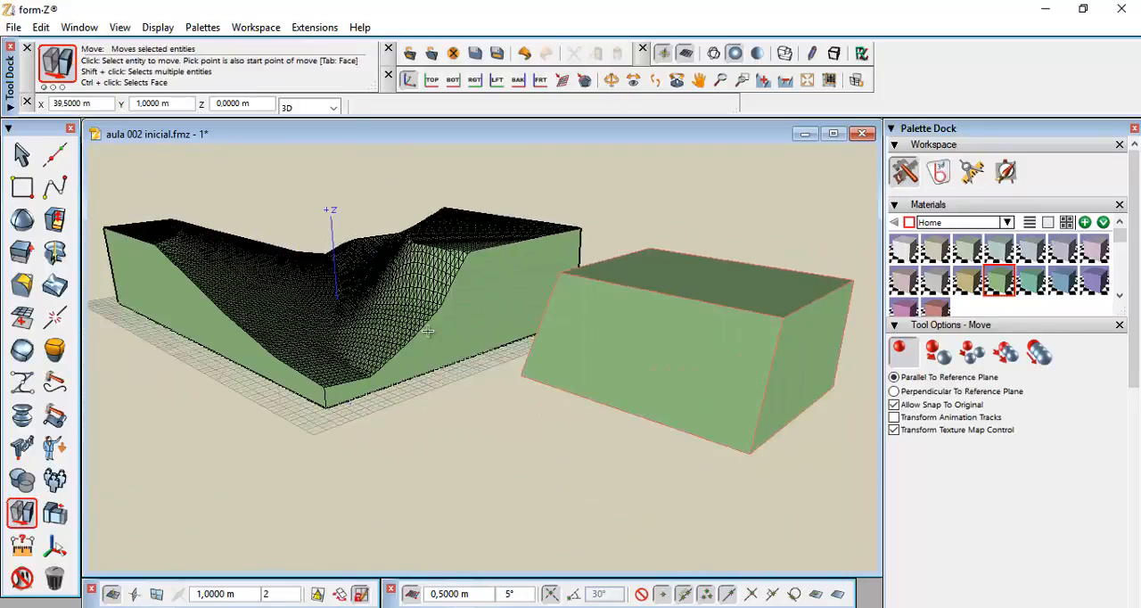
{"action": "middle_click_drag", "start_coordinate": [383, 347], "coordinate": [555, 437]}
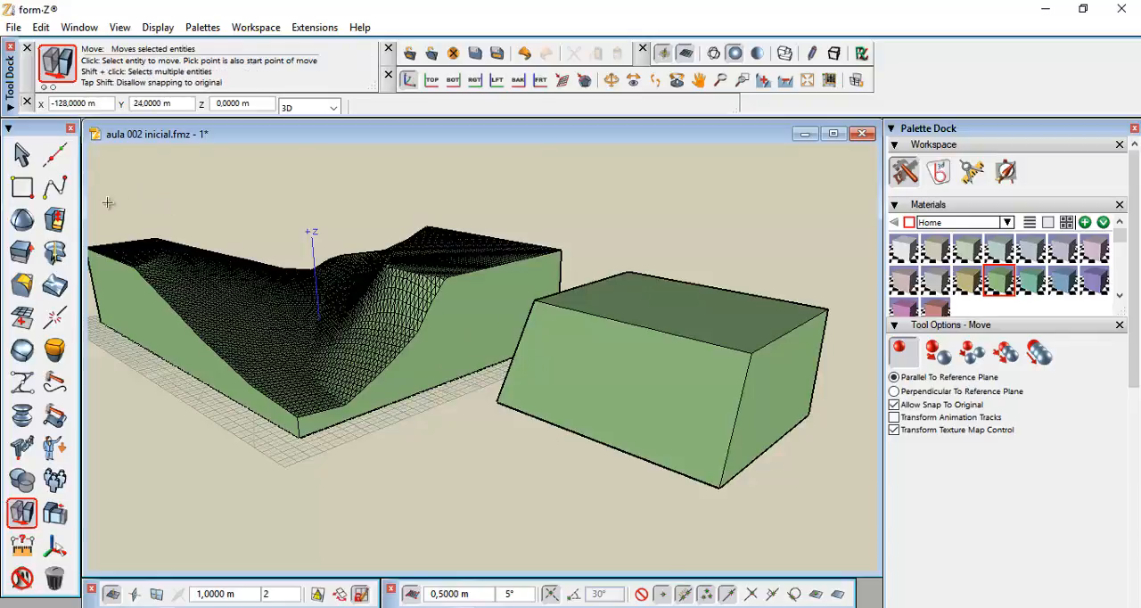
{"action": "left_click", "coordinate": [63, 230]}
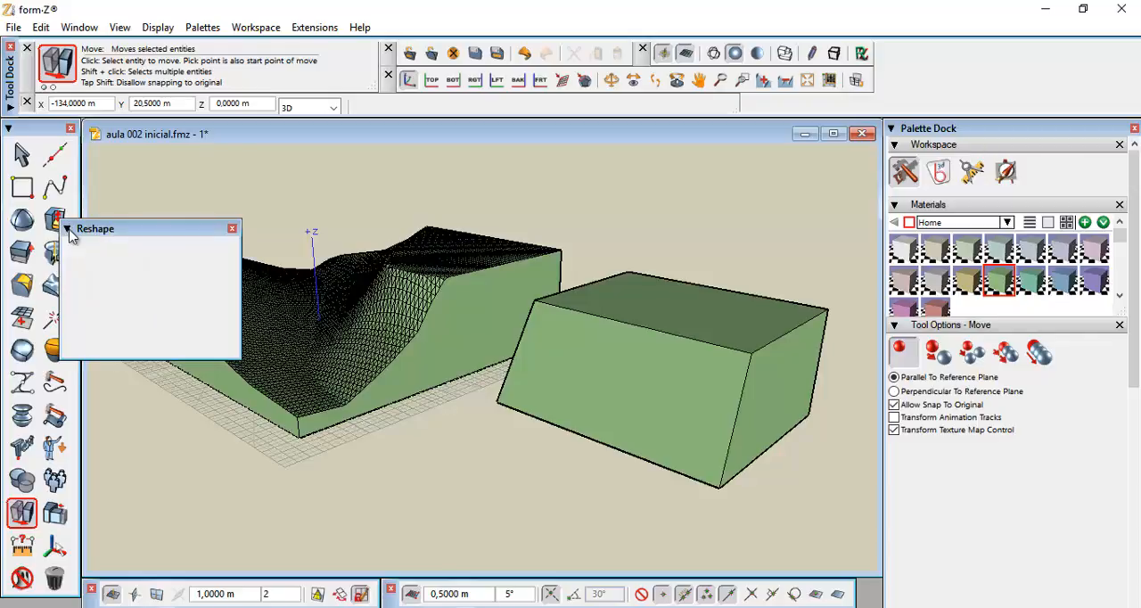
{"action": "left_click_drag", "start_coordinate": [118, 228], "coordinate": [148, 134]}
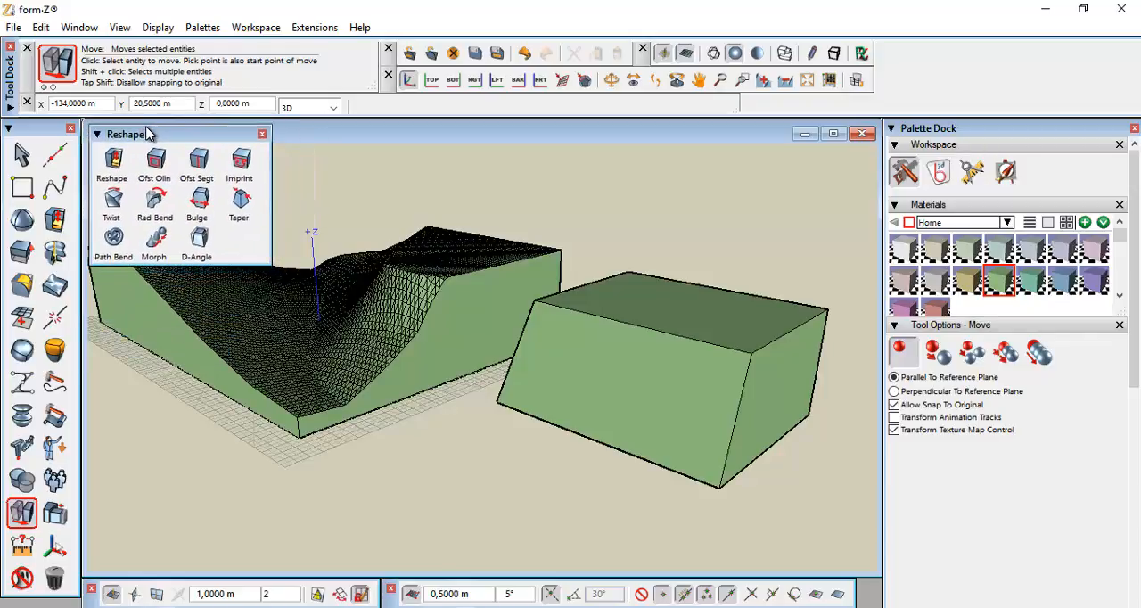
{"action": "left_click", "coordinate": [199, 162]}
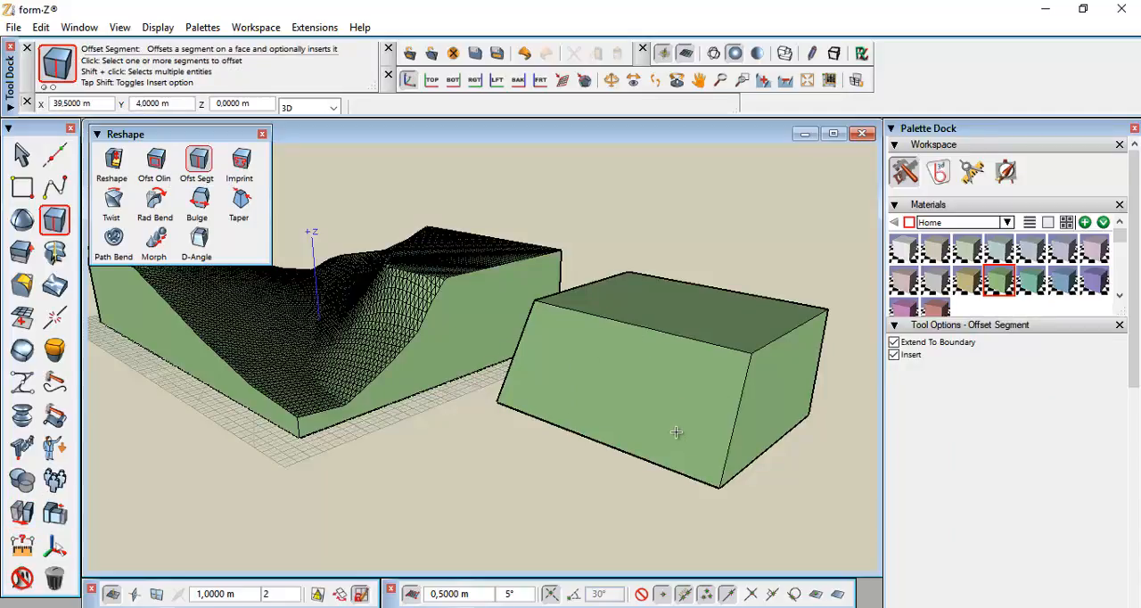
{"action": "left_click", "coordinate": [737, 420]}
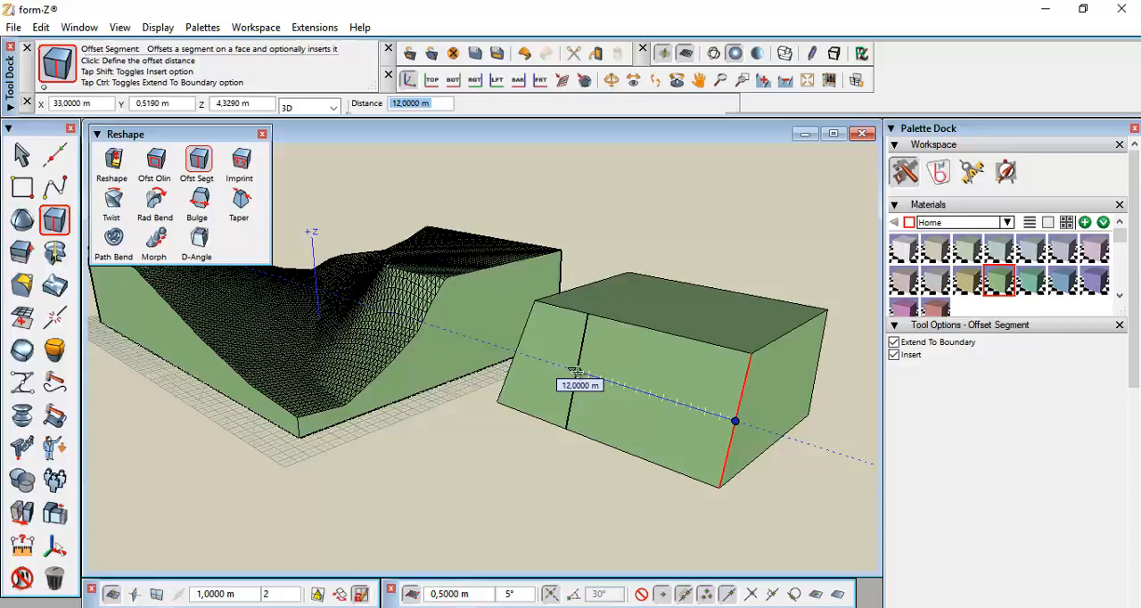
{"action": "left_click", "coordinate": [576, 373]}
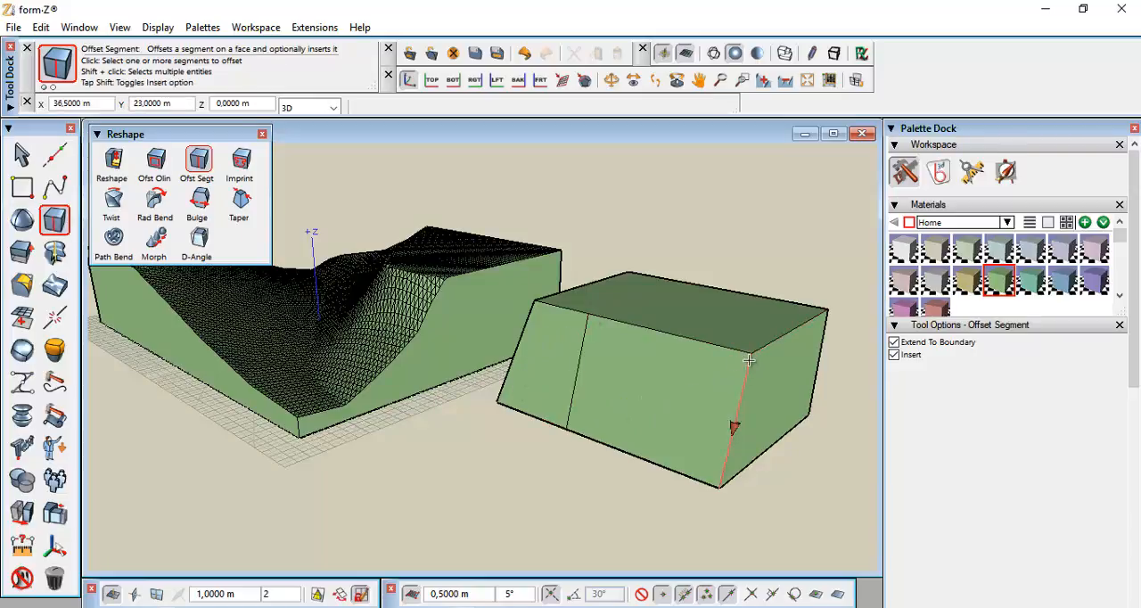
With Reshape on a vertical reference plane, push the front face section beside the new edge 5 m
{"action": "left_click", "coordinate": [586, 322]}
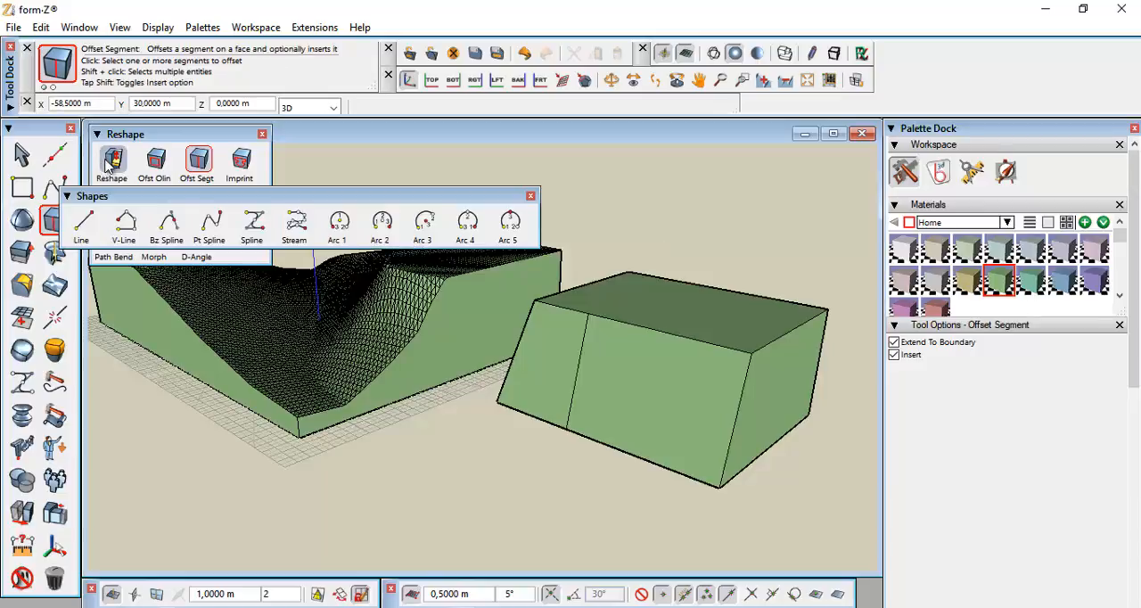
{"action": "left_click", "coordinate": [113, 158]}
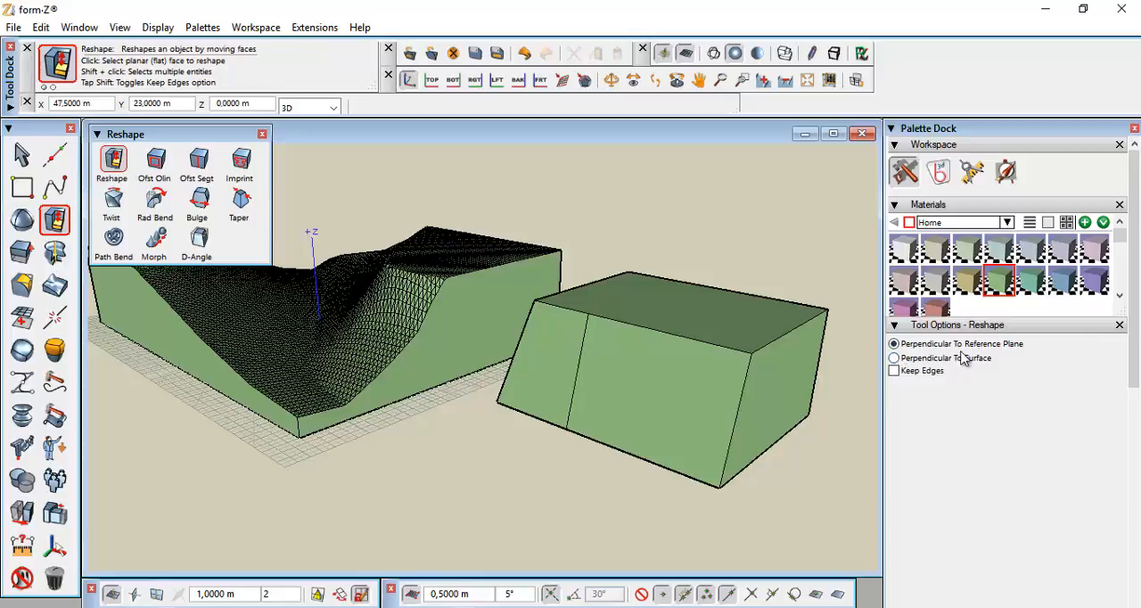
{"action": "left_click", "coordinate": [895, 359]}
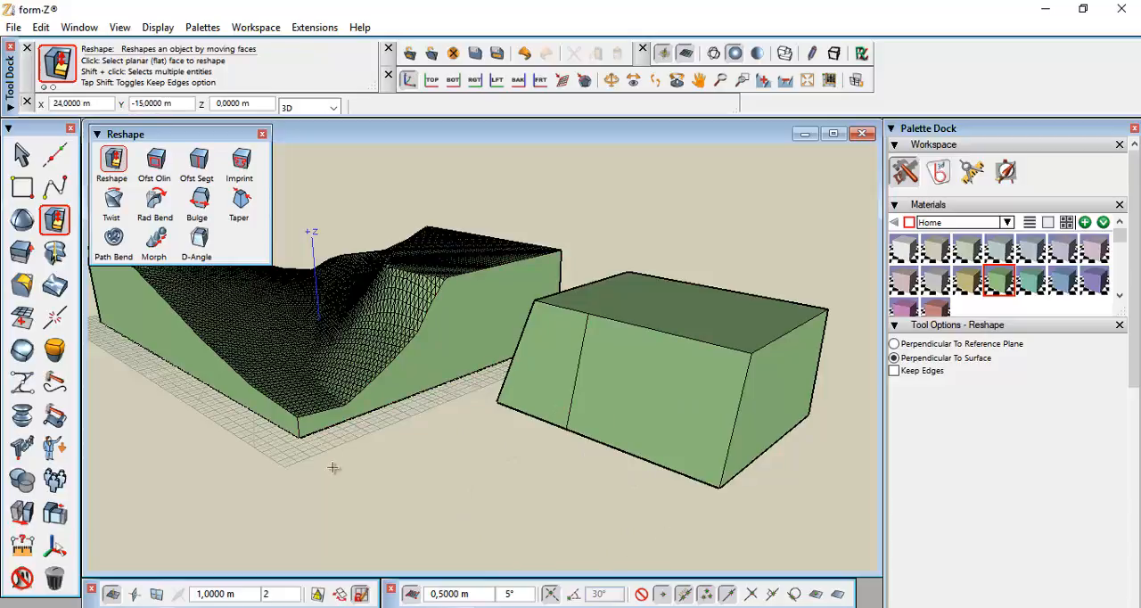
{"action": "left_click", "coordinate": [894, 344]}
{"action": "left_click", "coordinate": [133, 594]}
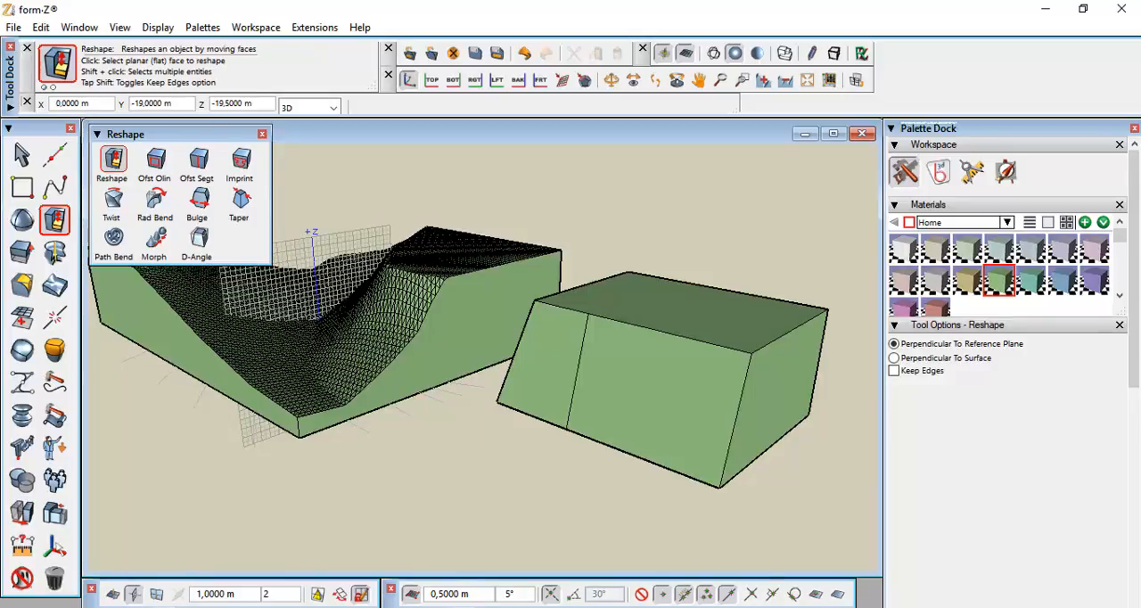
{"action": "left_click", "coordinate": [157, 594]}
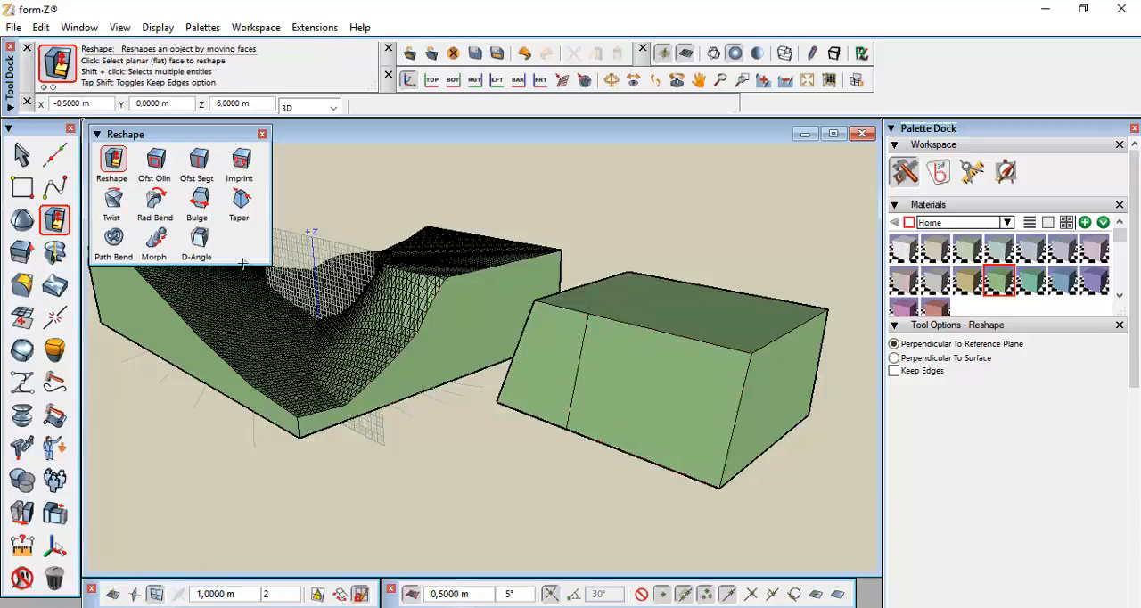
{"action": "left_click", "coordinate": [644, 400]}
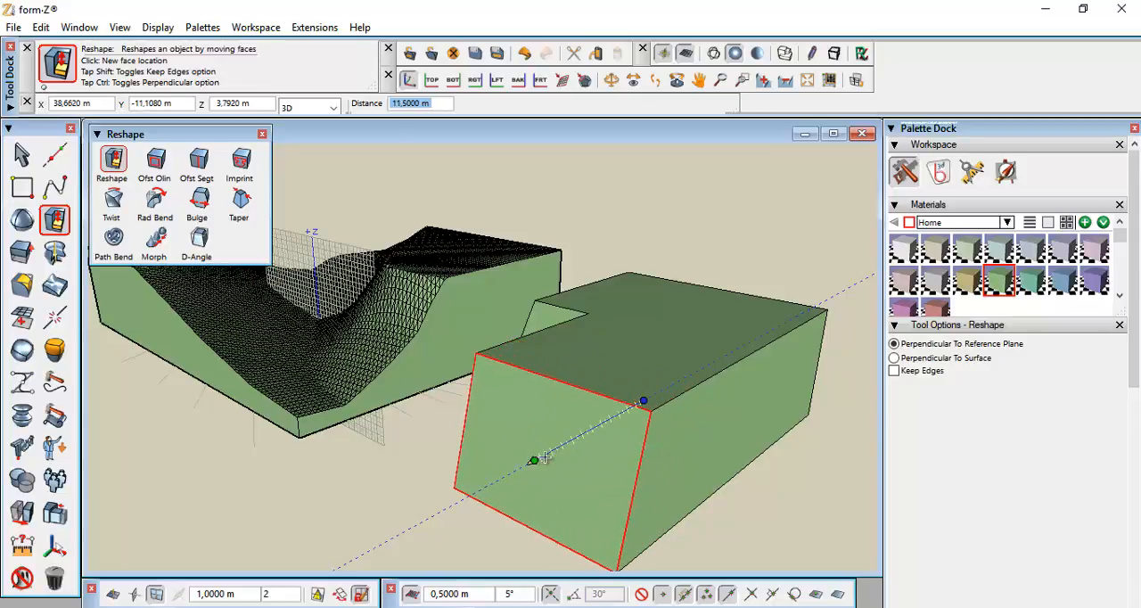
{"action": "left_click", "coordinate": [591, 440]}
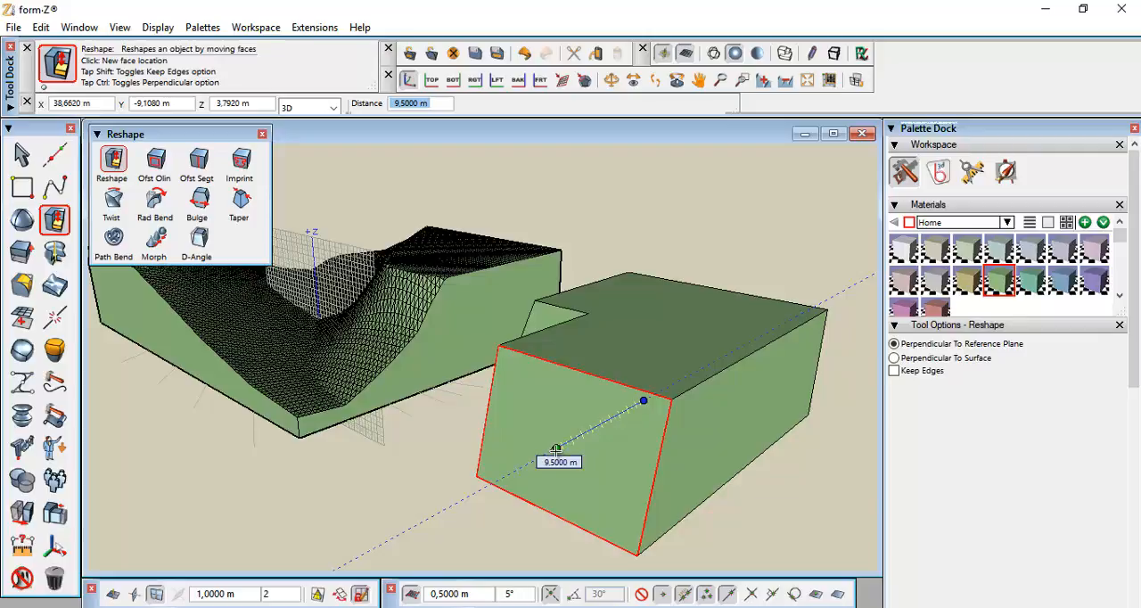
{"action": "type", "text": "5"}
{"action": "key", "text": "Return"}
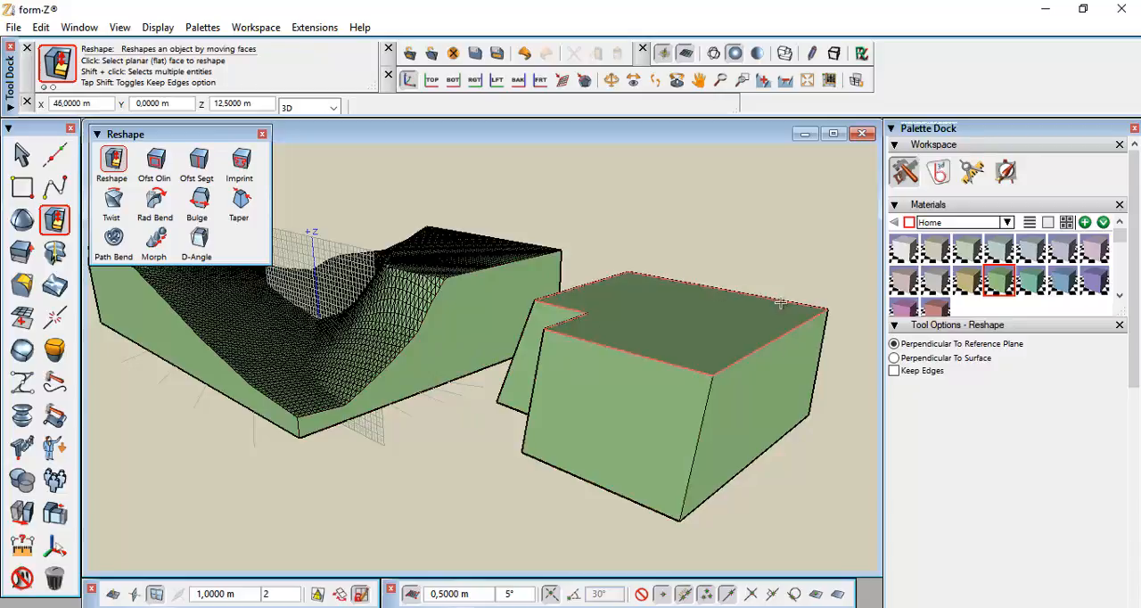
Restore the XY reference plane and move the earthwork block by its corner onto the terrain's corner
{"action": "left_click", "coordinate": [263, 135]}
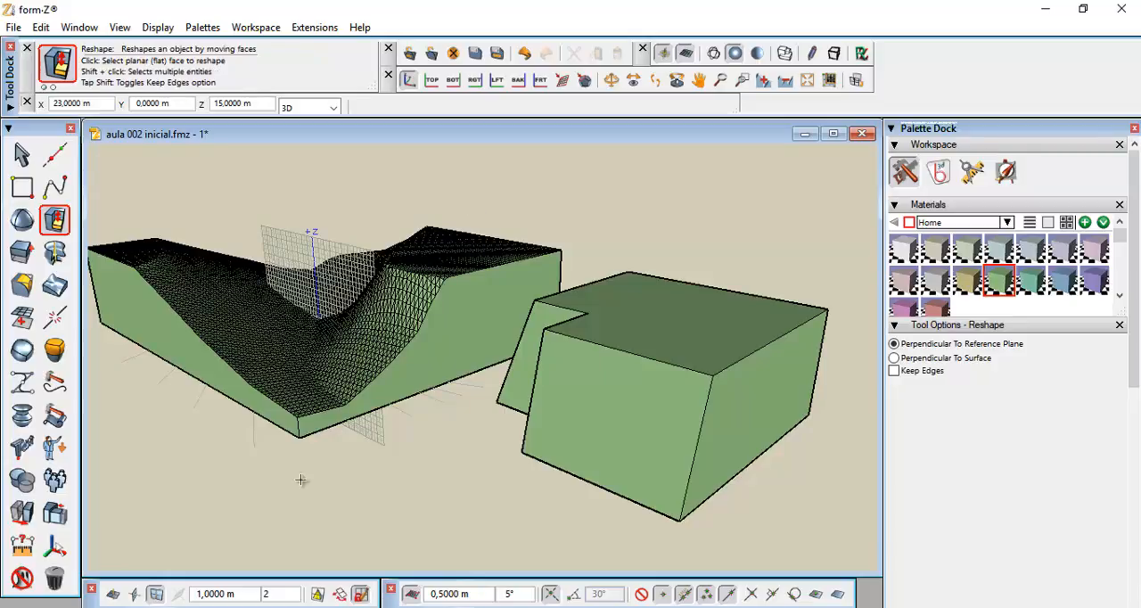
{"action": "left_click", "coordinate": [113, 595]}
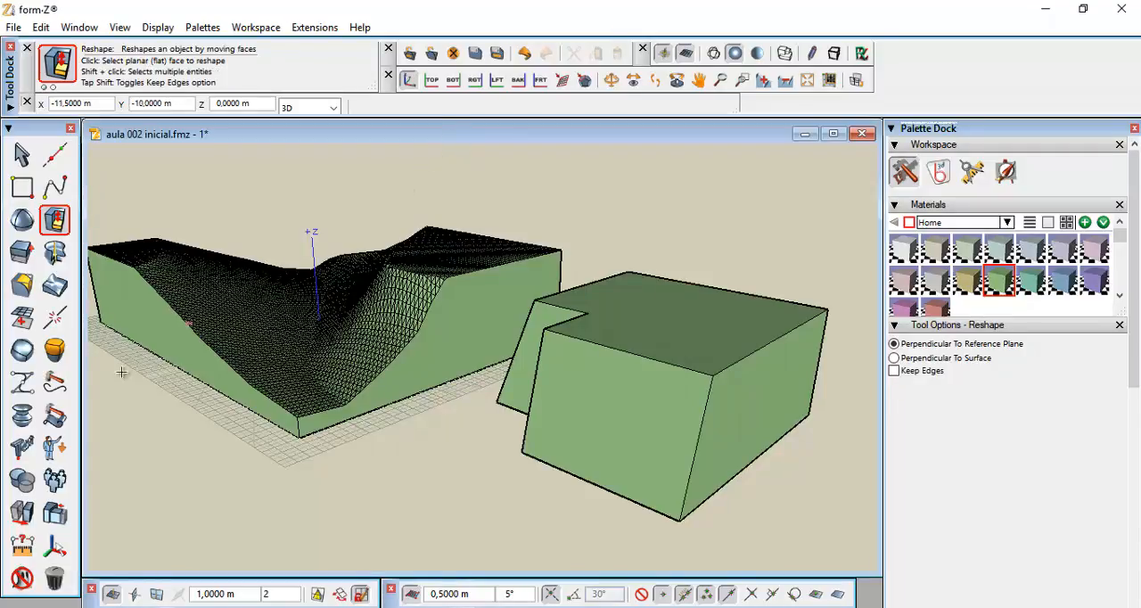
{"action": "left_click", "coordinate": [22, 515]}
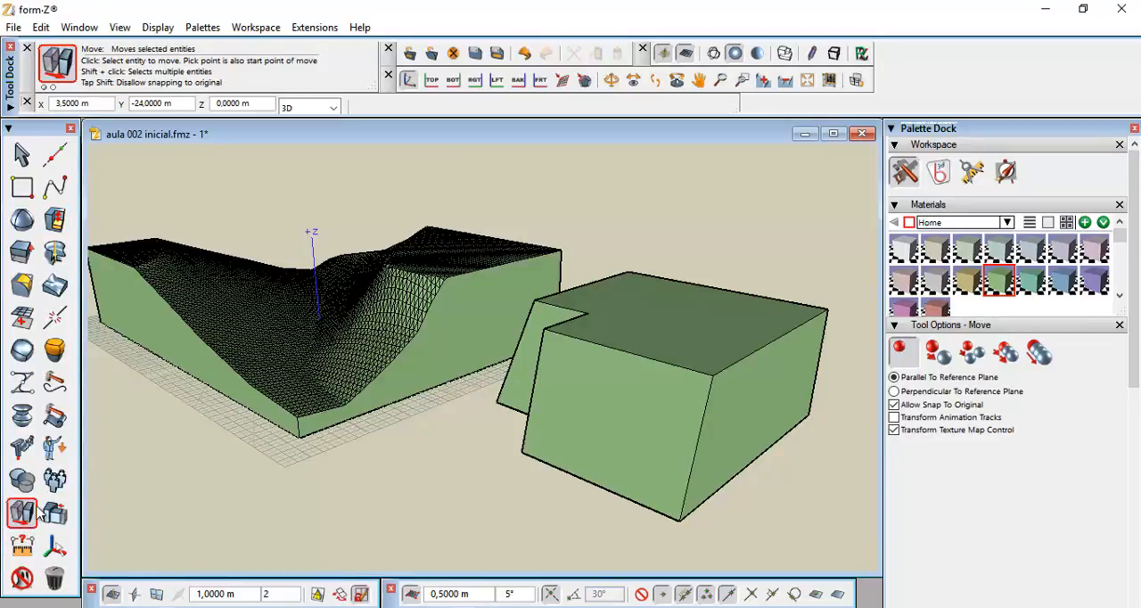
{"action": "left_click", "coordinate": [21, 520]}
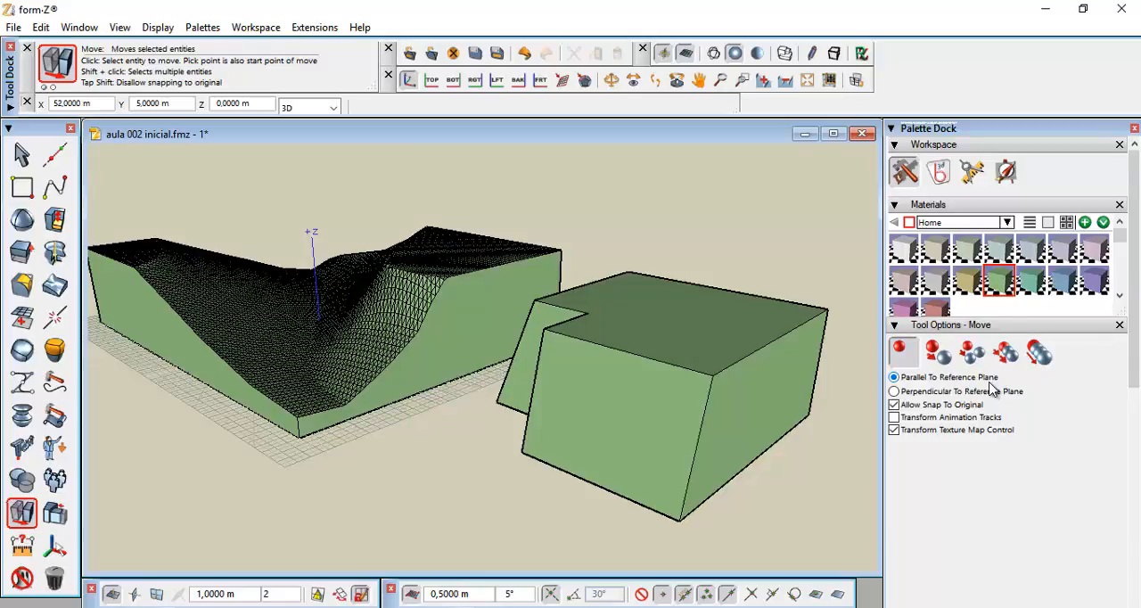
{"action": "left_click", "coordinate": [809, 414]}
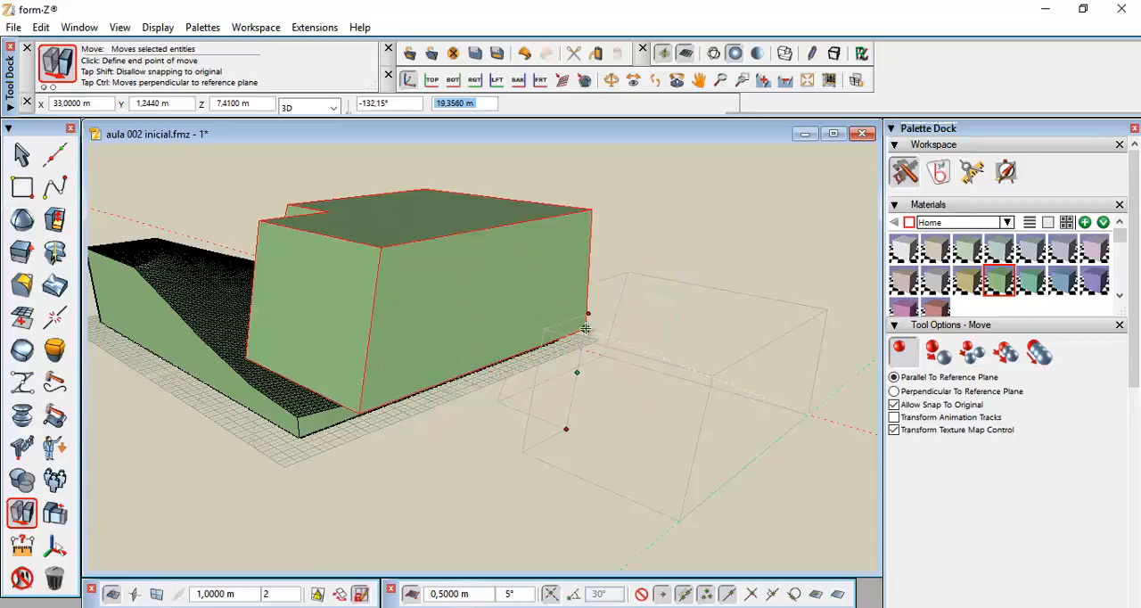
{"action": "left_click", "coordinate": [558, 337]}
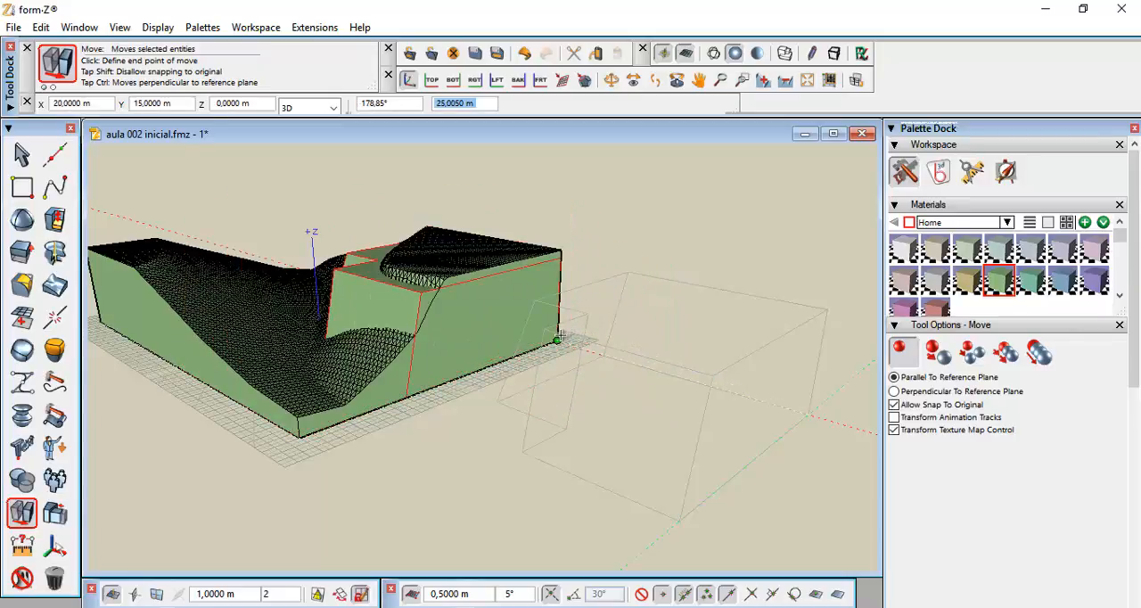
{"action": "left_click", "coordinate": [558, 341]}
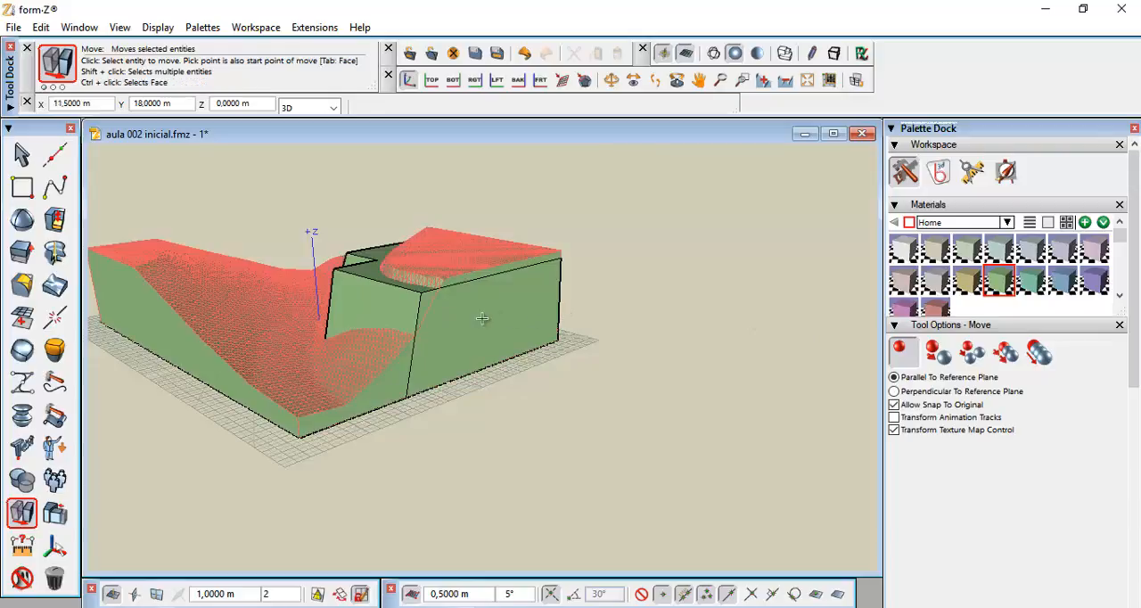
Finish placing the earthwork block on the terrain's corner
{"action": "left_click", "coordinate": [375, 286]}
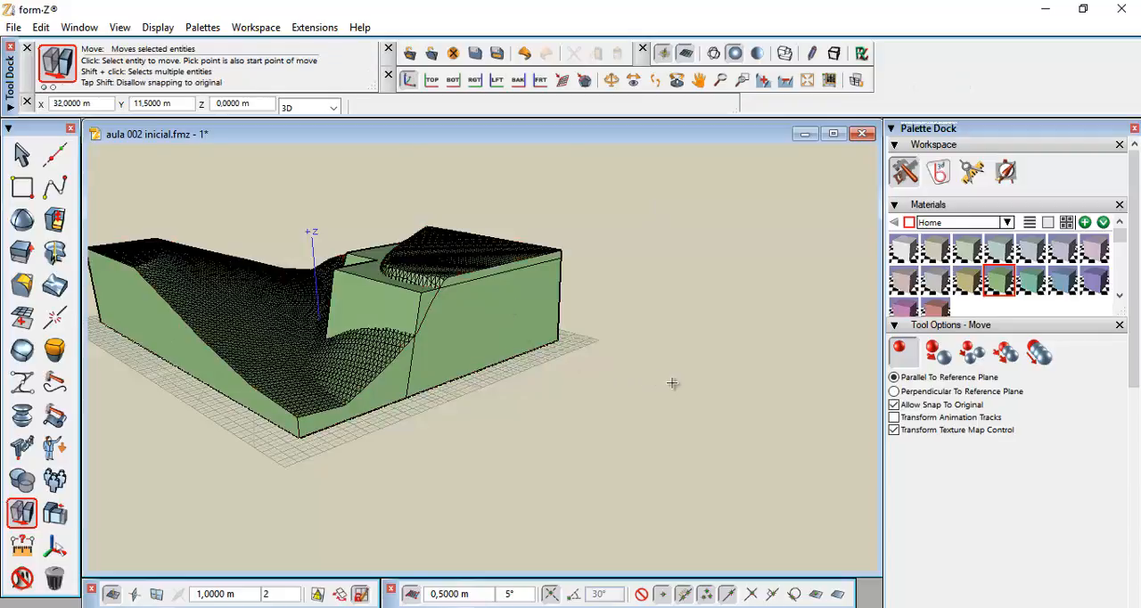
{"action": "left_click", "coordinate": [806, 80]}
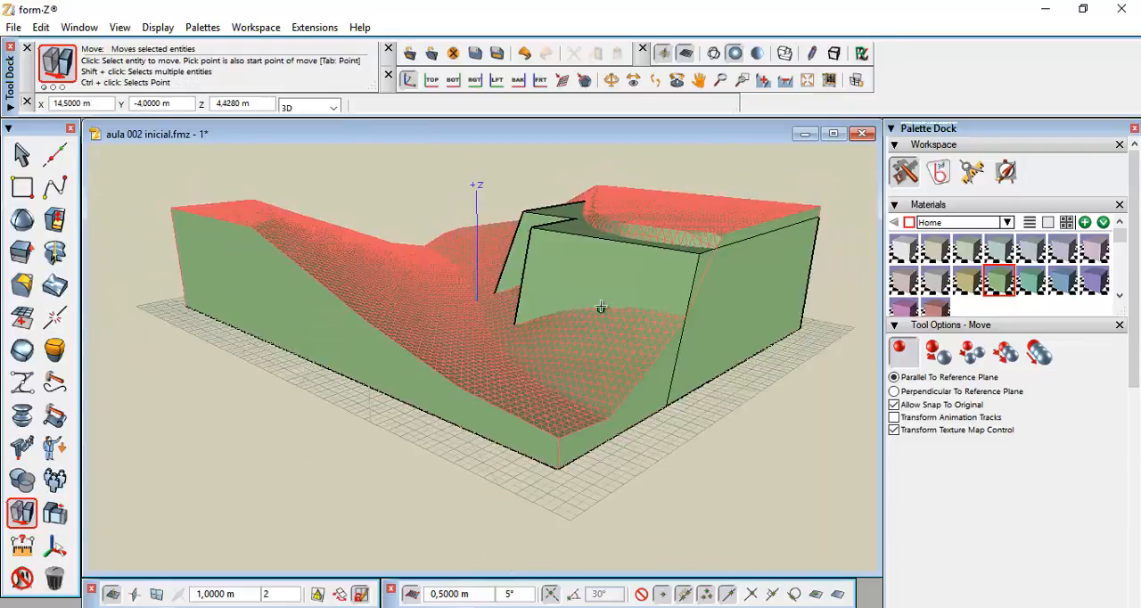
{"action": "middle_click_drag", "start_coordinate": [586, 304], "coordinate": [603, 371]}
{"action": "left_click_drag", "start_coordinate": [603, 371], "coordinate": [687, 357]}
{"action": "middle_click_drag", "start_coordinate": [686, 356], "coordinate": [591, 328]}
{"action": "scroll", "coordinate": [615, 328], "scroll_direction": "down", "scroll_amount": 1}
{"action": "scroll", "coordinate": [588, 328], "scroll_direction": "up", "scroll_amount": 1}
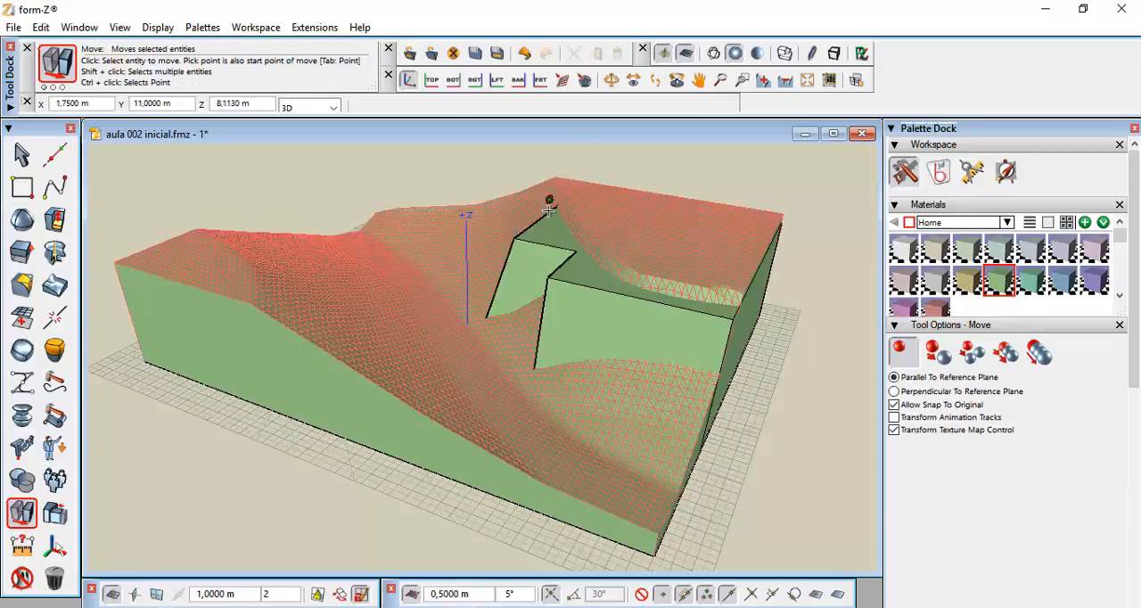
{"action": "left_click", "coordinate": [735, 307]}
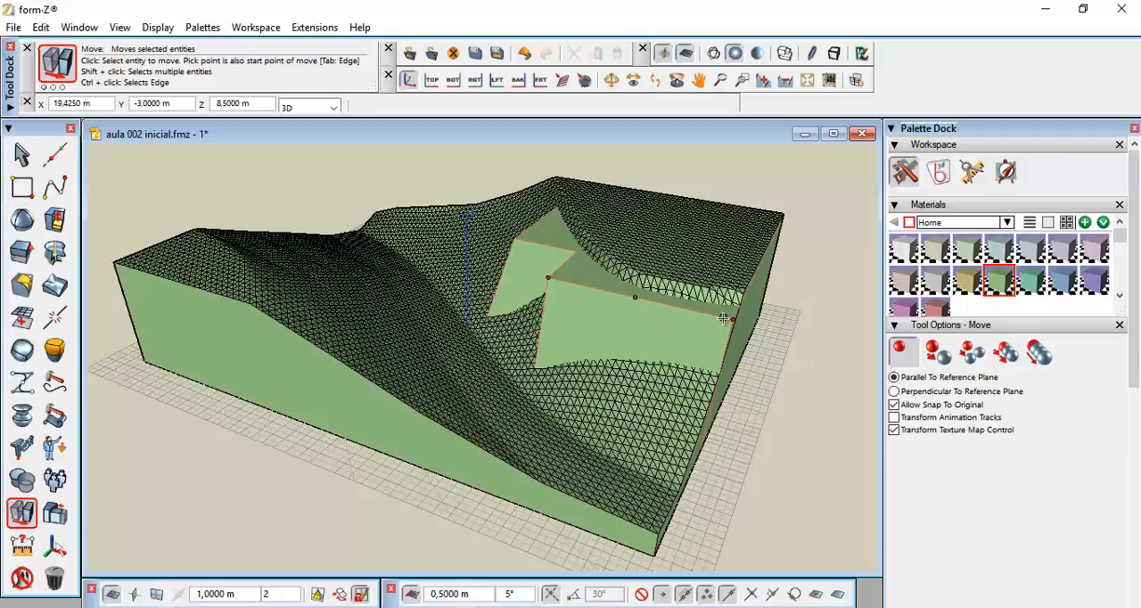
{"action": "left_click", "coordinate": [723, 319]}
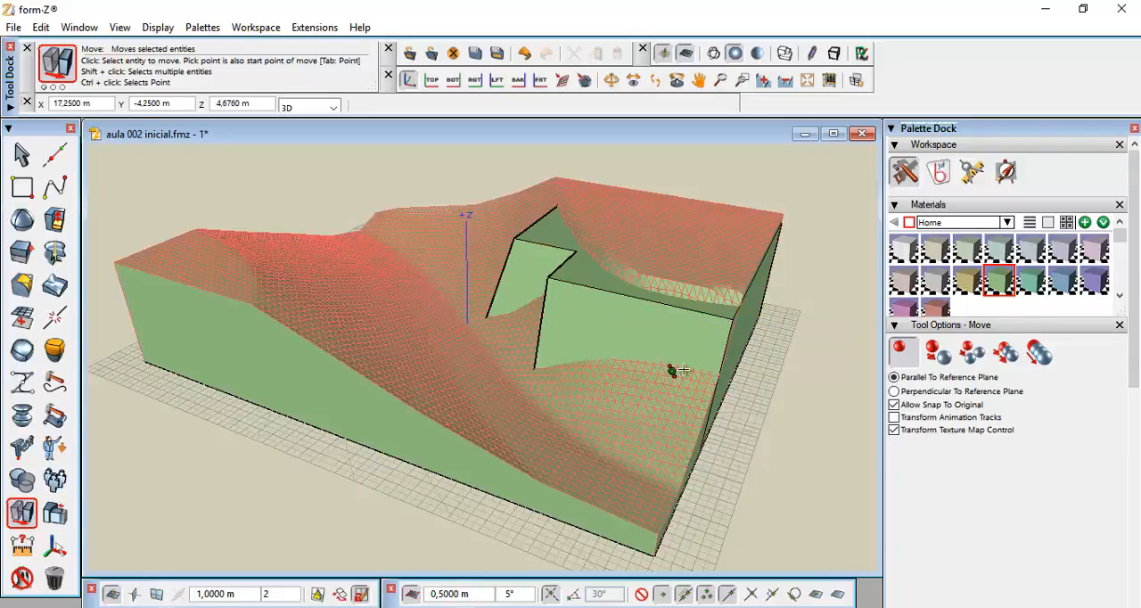
{"action": "left_click", "coordinate": [679, 369]}
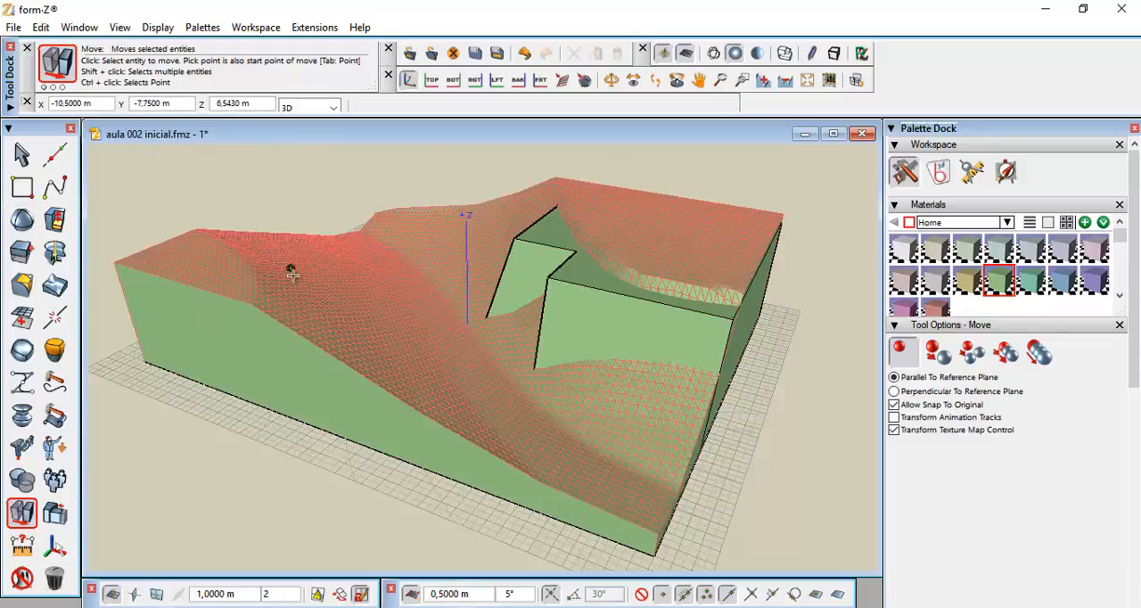
Extrude the earthwork block's top face 3 m upward with the Extrusion tool
{"action": "left_click", "coordinate": [21, 252]}
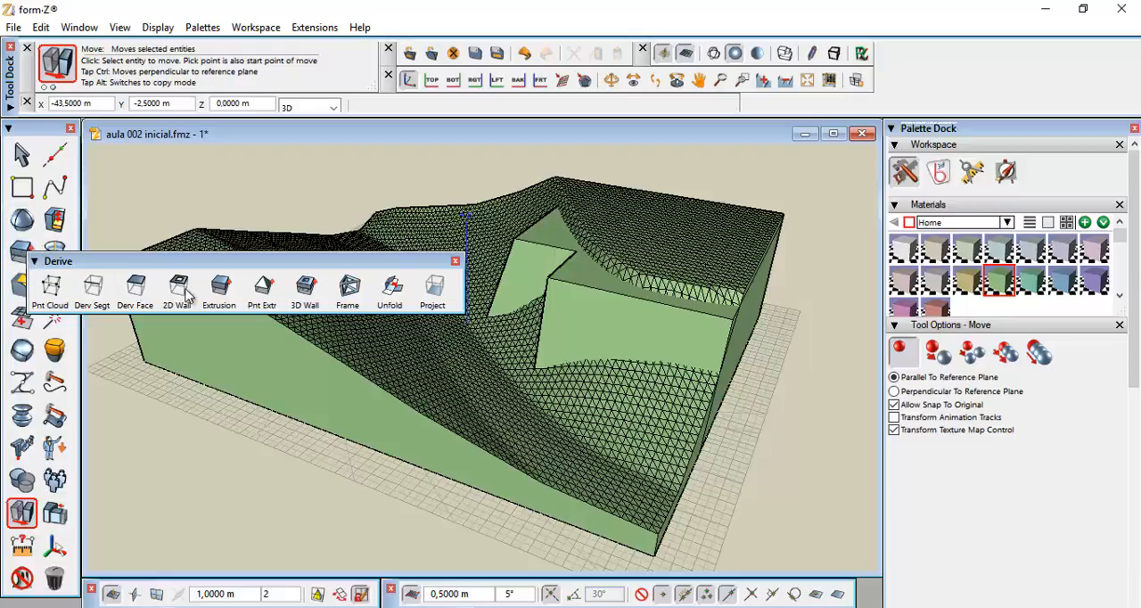
{"action": "left_click", "coordinate": [219, 287]}
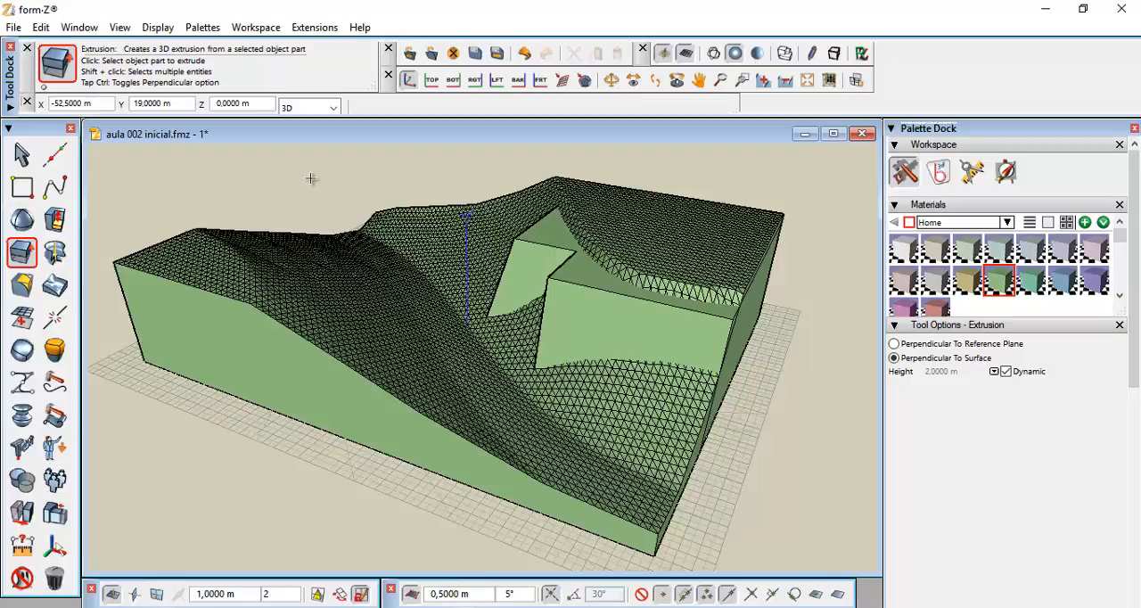
{"action": "left_click", "coordinate": [555, 227]}
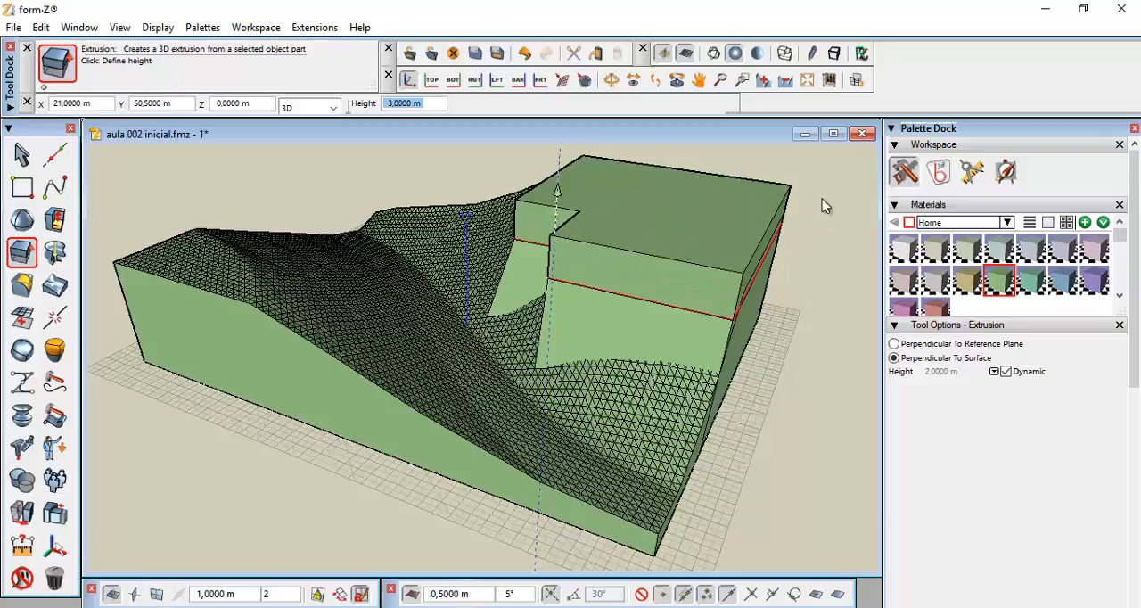
{"action": "left_click", "coordinate": [822, 197]}
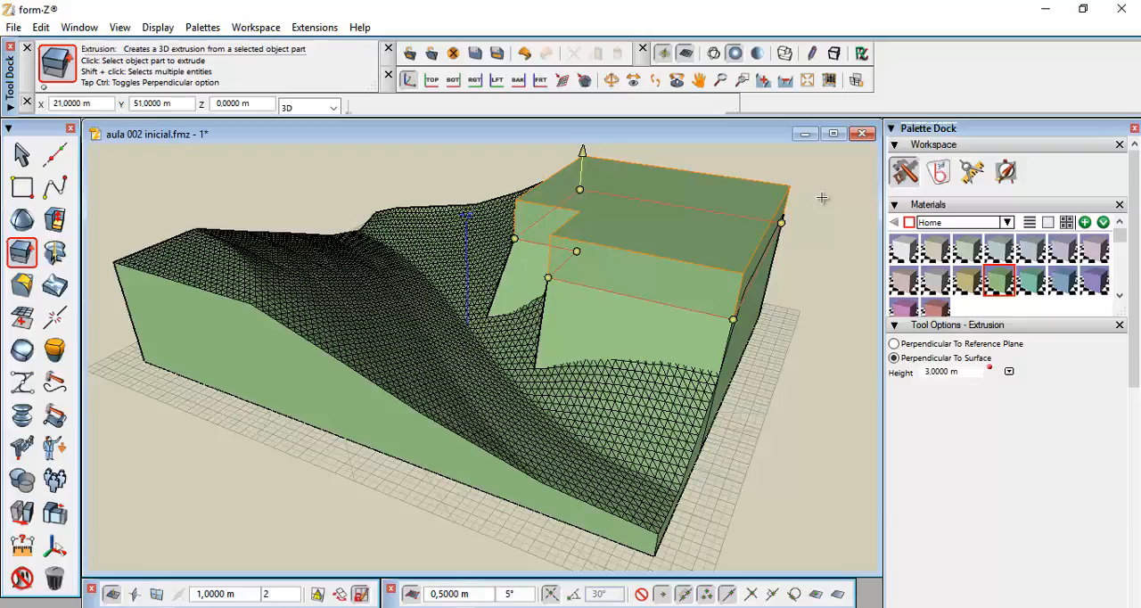
{"action": "left_click", "coordinate": [822, 197]}
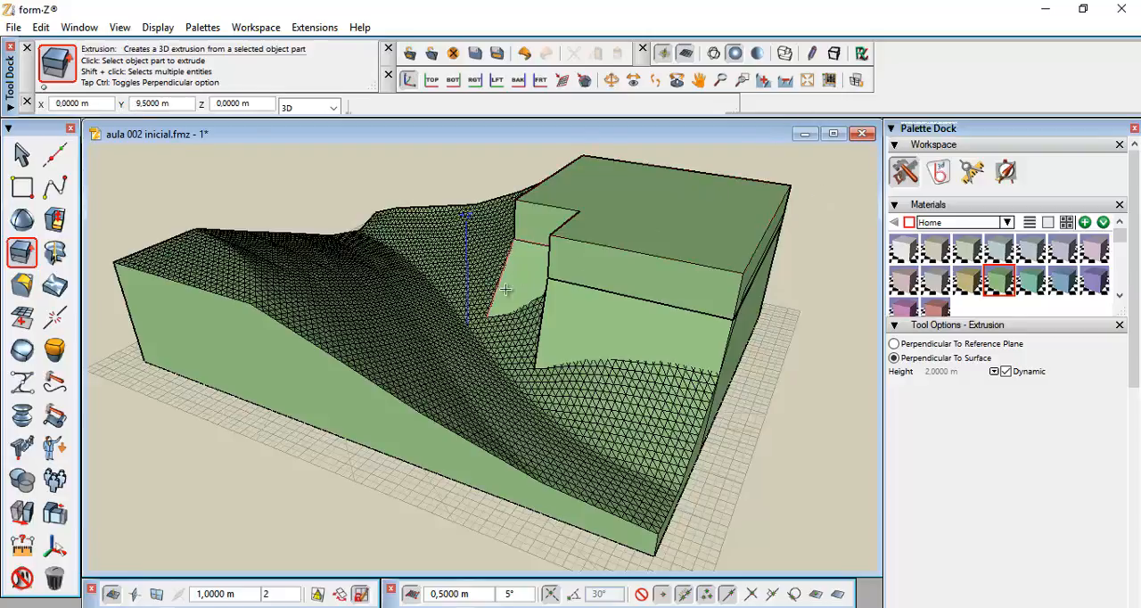
Subtract the earthwork block from the terrain copy with a Boolean Difference
{"action": "right_click", "coordinate": [18, 486]}
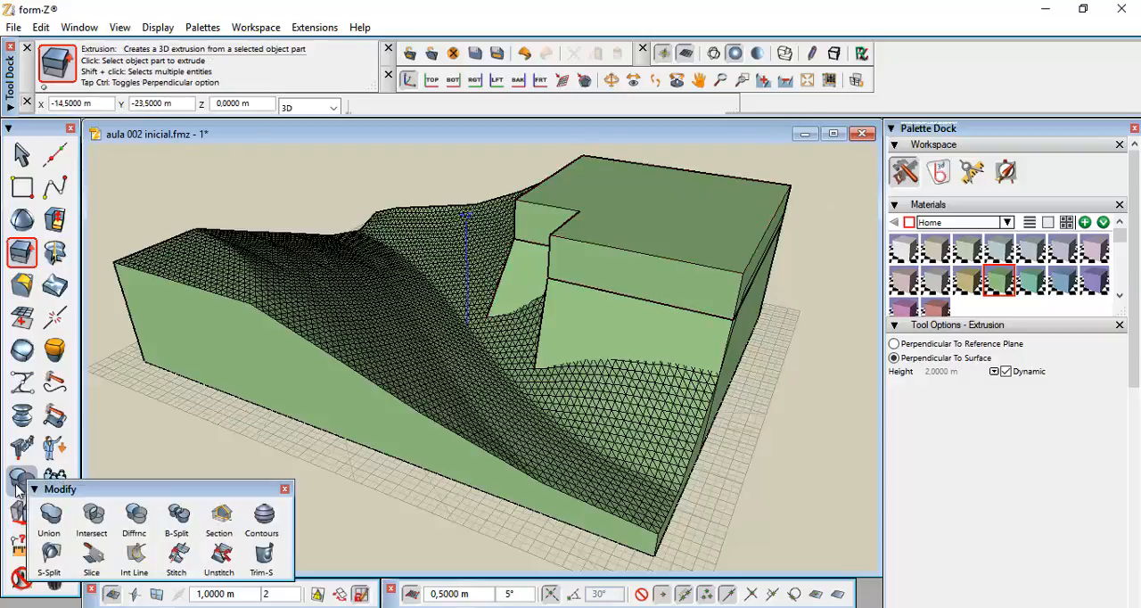
{"action": "left_click", "coordinate": [139, 515]}
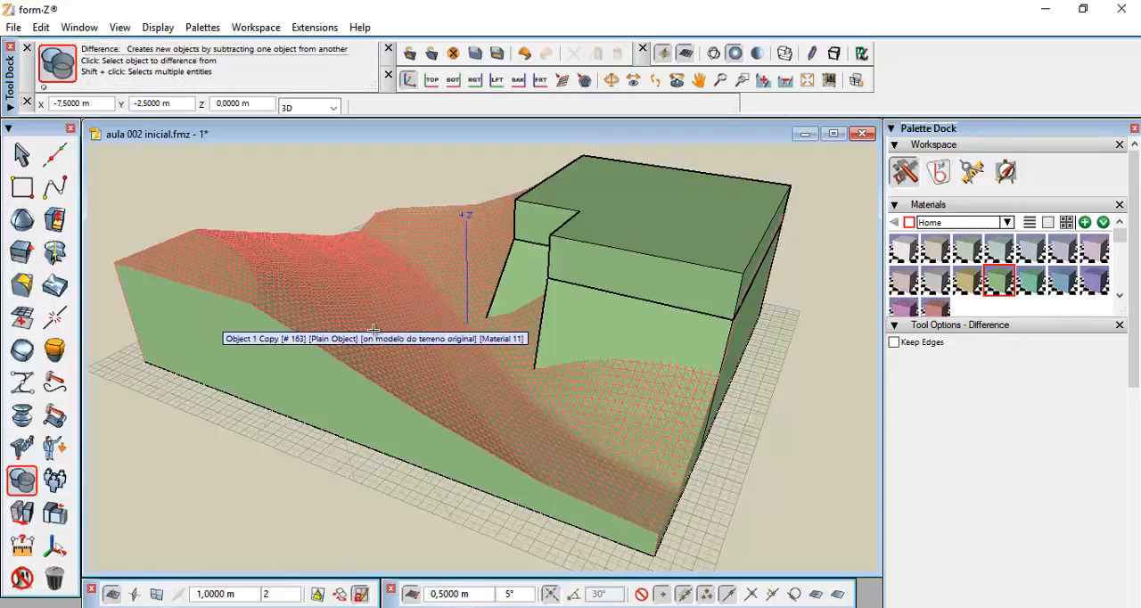
{"action": "left_click", "coordinate": [374, 332]}
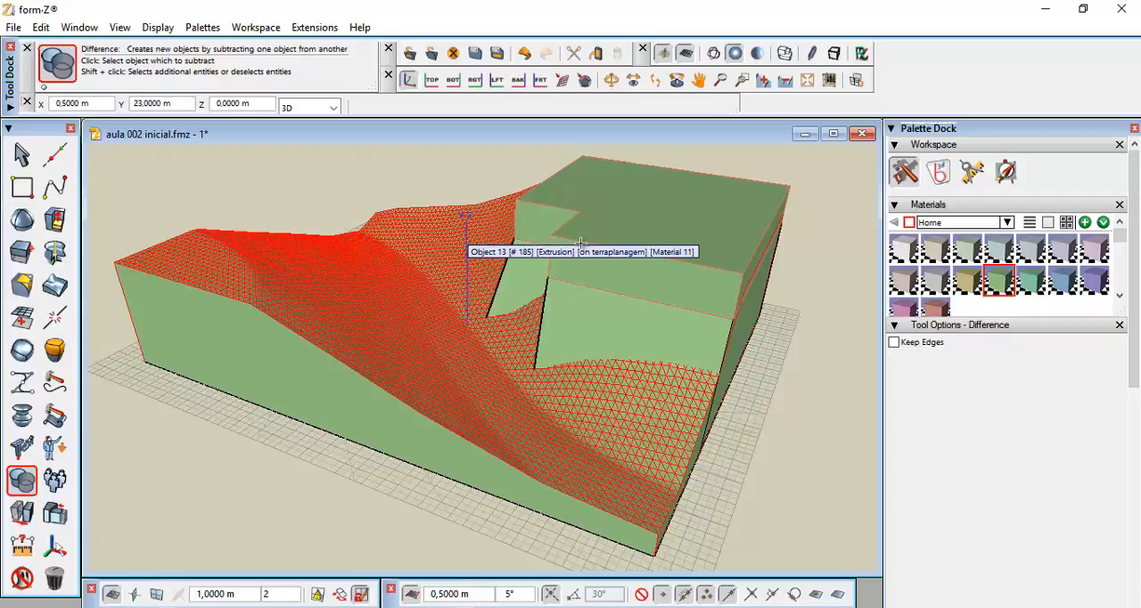
{"action": "left_click", "coordinate": [581, 243]}
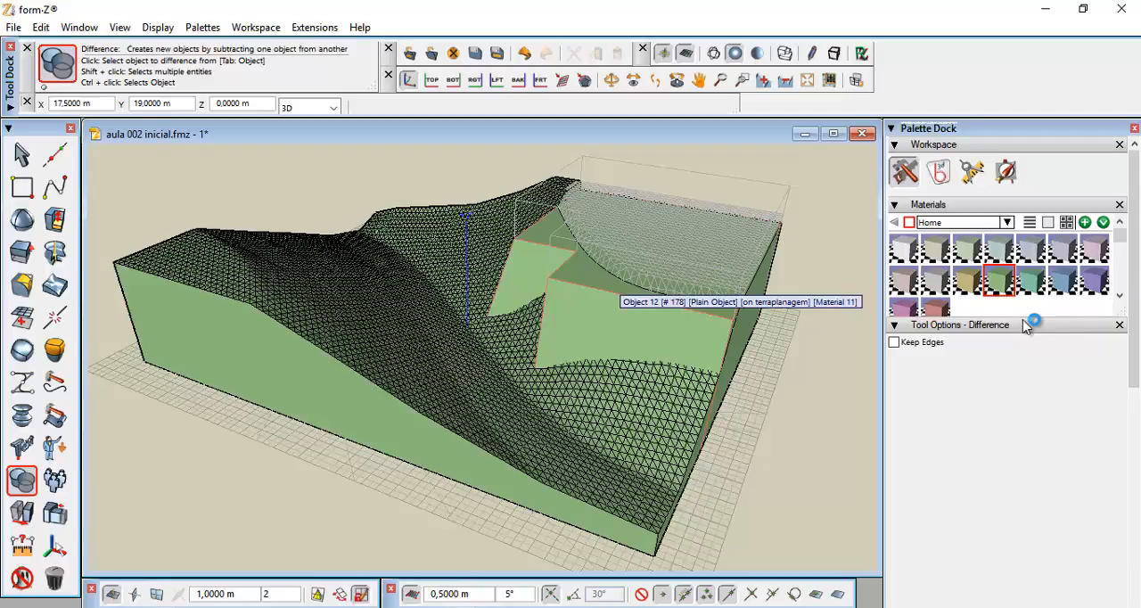
Create a layer named 'modelo de terreno modificado' and move the cut terrain onto it
{"action": "scroll", "coordinate": [1137, 378], "scroll_direction": "down", "scroll_amount": 10}
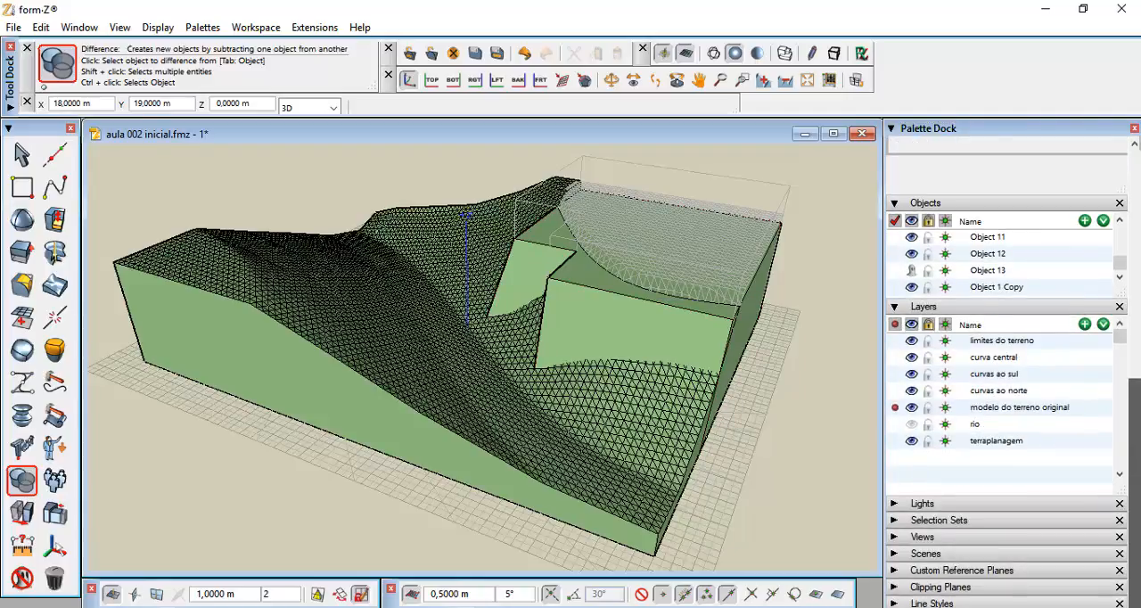
{"action": "left_click", "coordinate": [1085, 324]}
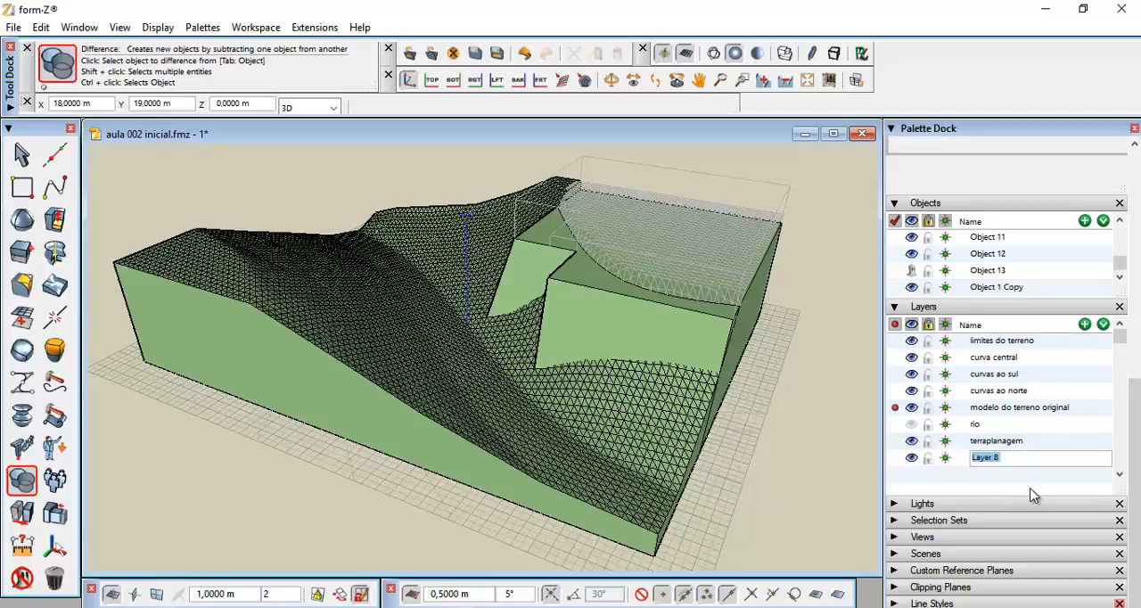
{"action": "type", "text": "modelo de terreno modifi"}
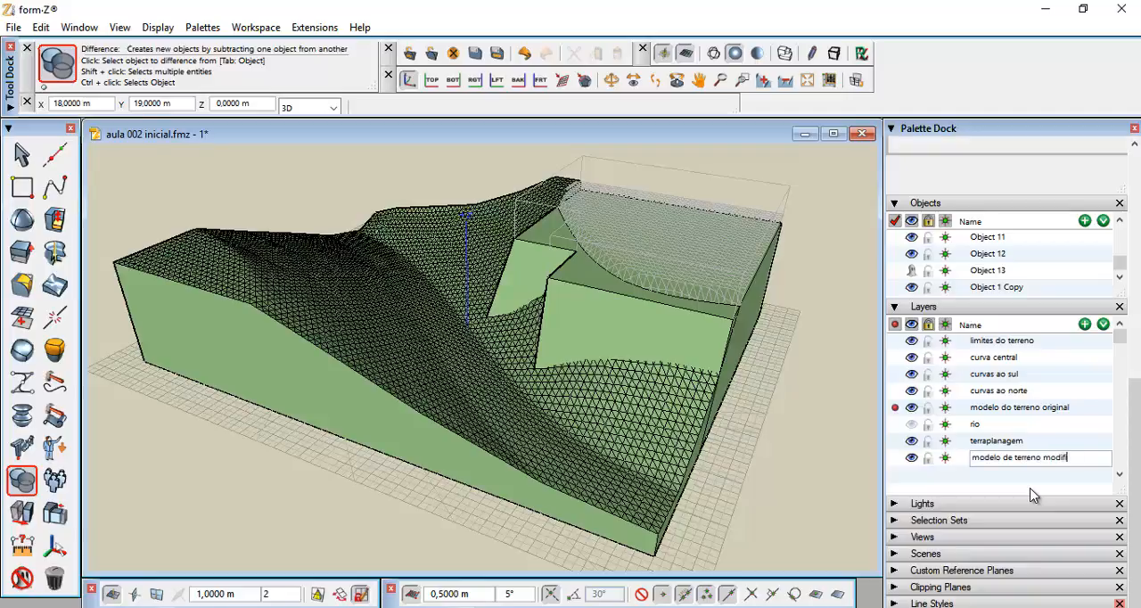
{"action": "type", "text": "cado"}
{"action": "left_click", "coordinate": [991, 483]}
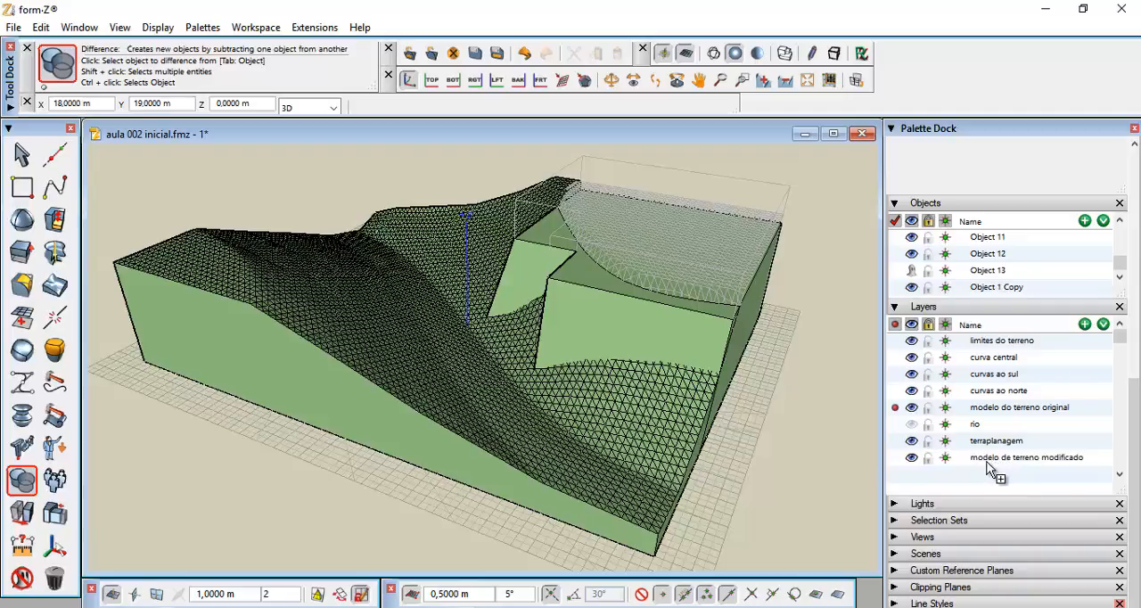
{"action": "left_click_drag", "start_coordinate": [988, 463], "coordinate": [569, 419]}
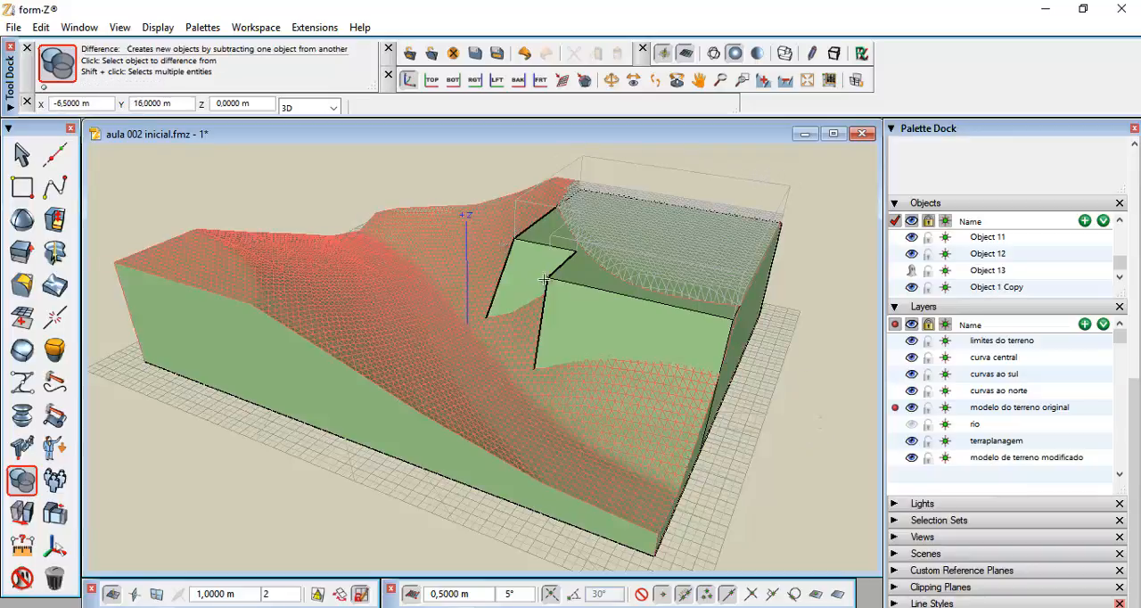
Unghost and delete the earthwork block, then unghost the remaining ghosted terrain object
{"action": "left_click", "coordinate": [19, 579]}
{"action": "left_click", "coordinate": [20, 578]}
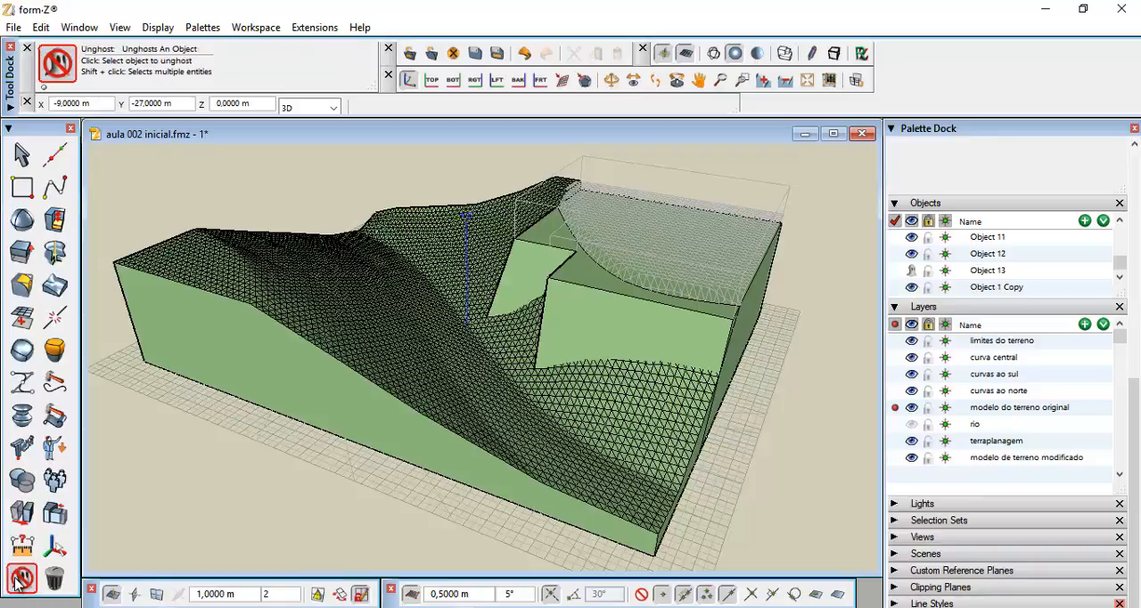
{"action": "left_click", "coordinate": [673, 167]}
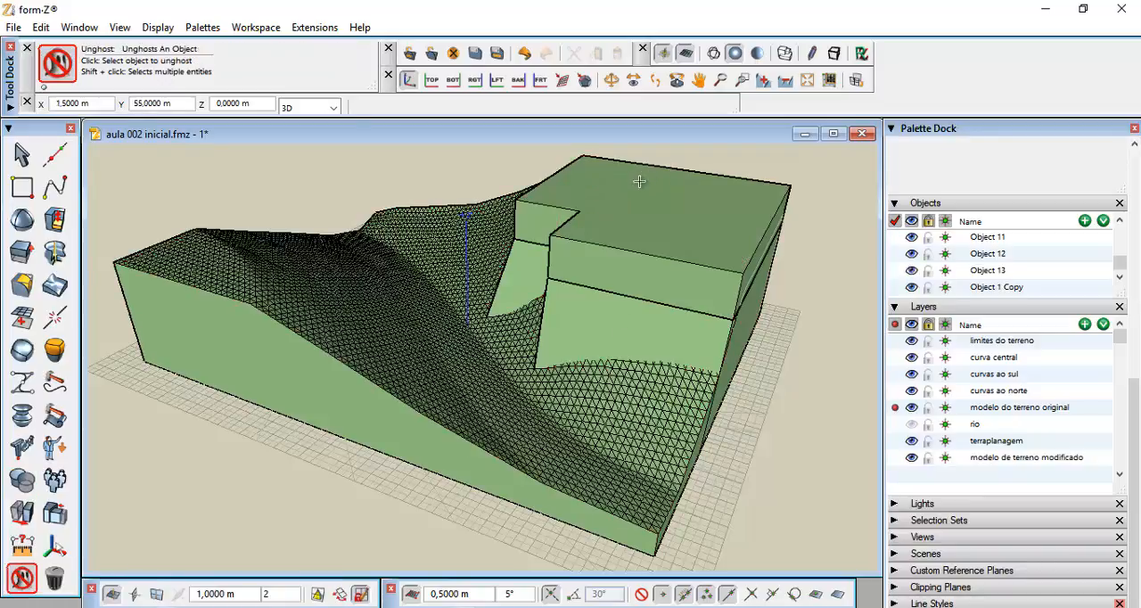
{"action": "left_click", "coordinate": [55, 581]}
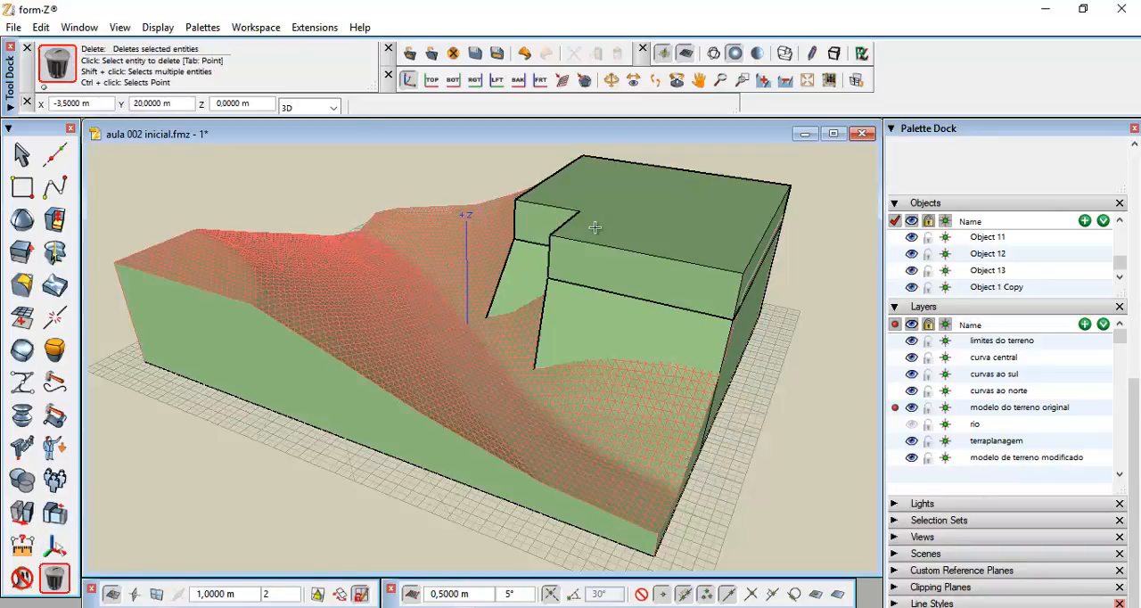
{"action": "left_click", "coordinate": [628, 164]}
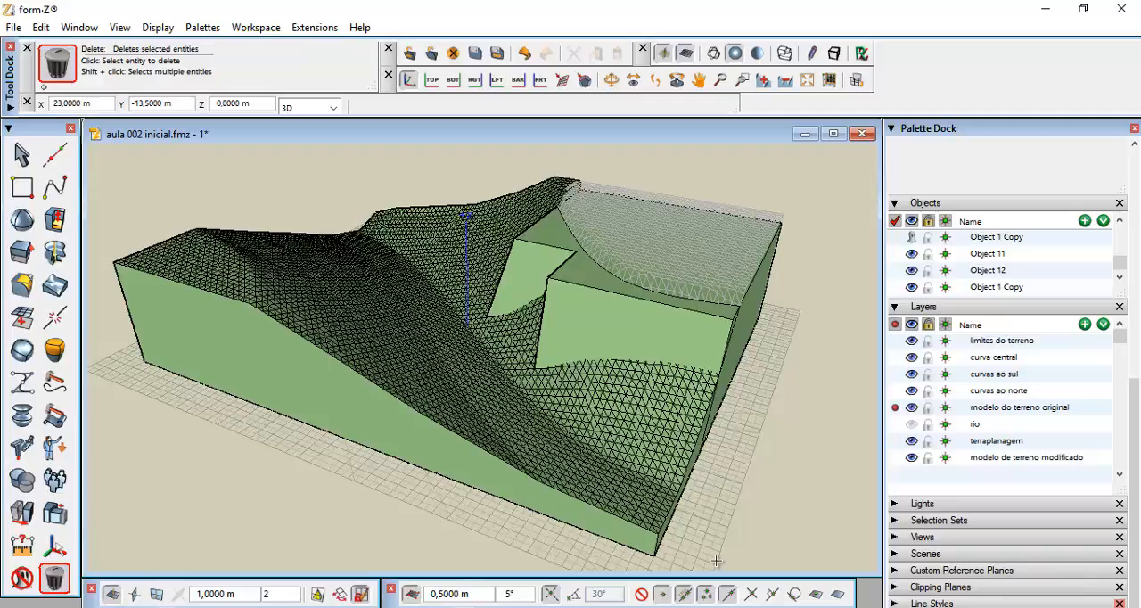
{"action": "left_click", "coordinate": [21, 579]}
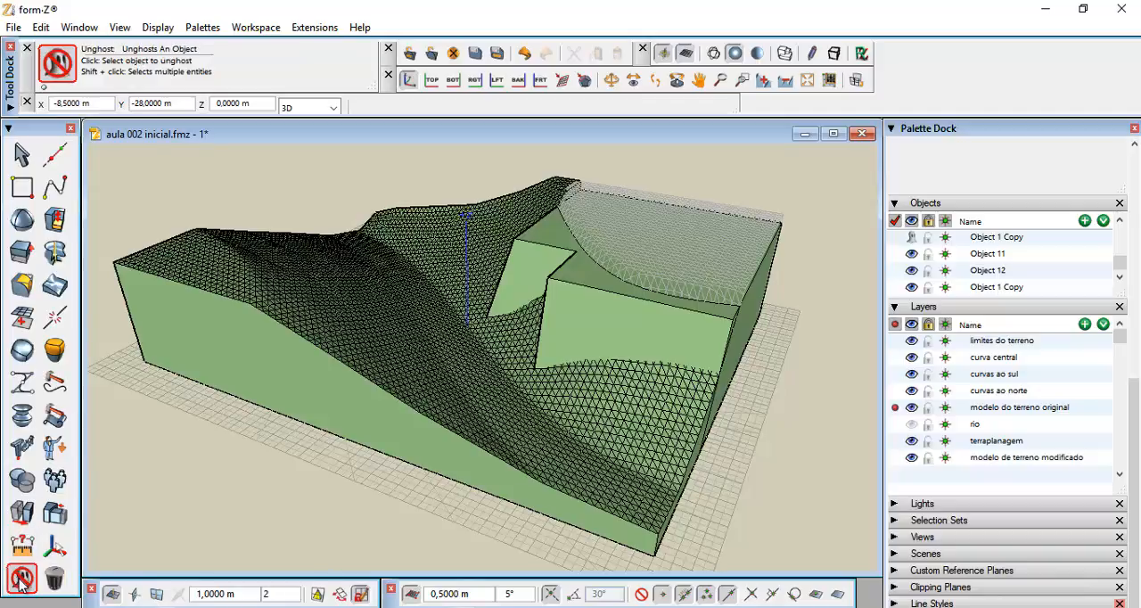
{"action": "left_click", "coordinate": [735, 273]}
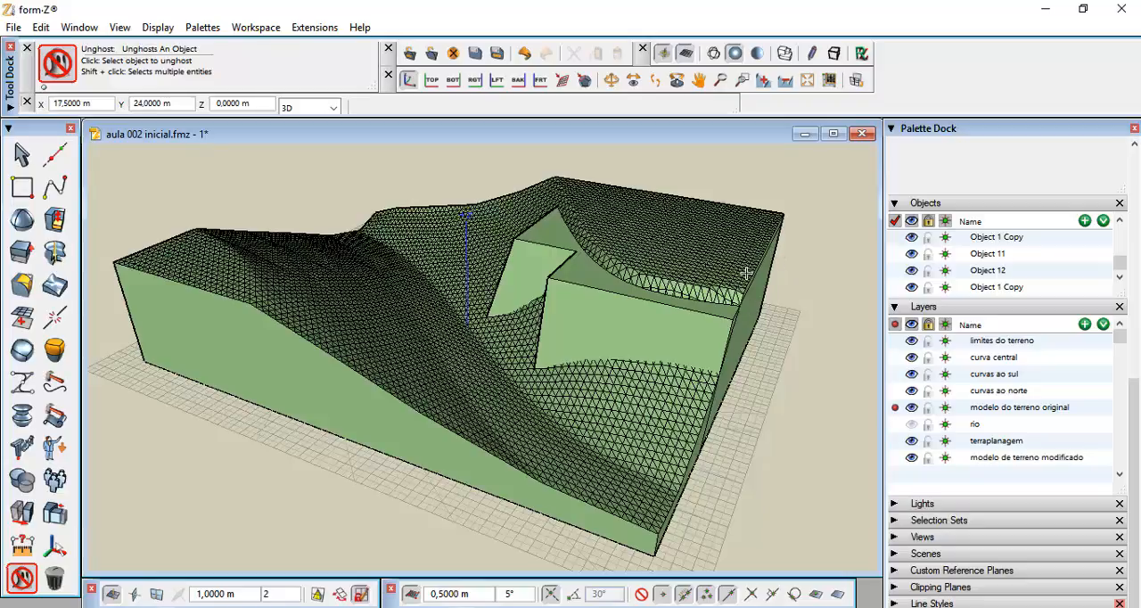
Make 'modelo de terreno modificado' the active layer, hide 'modelo do terreno original' and show 'rio'
{"action": "left_click", "coordinate": [895, 459]}
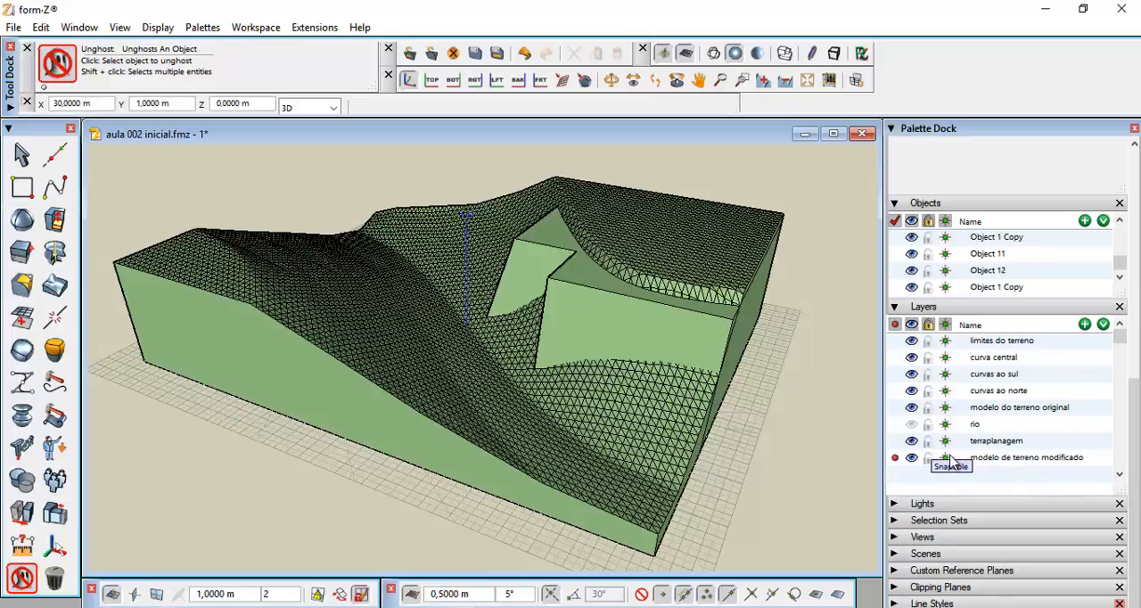
{"action": "left_click", "coordinate": [911, 409]}
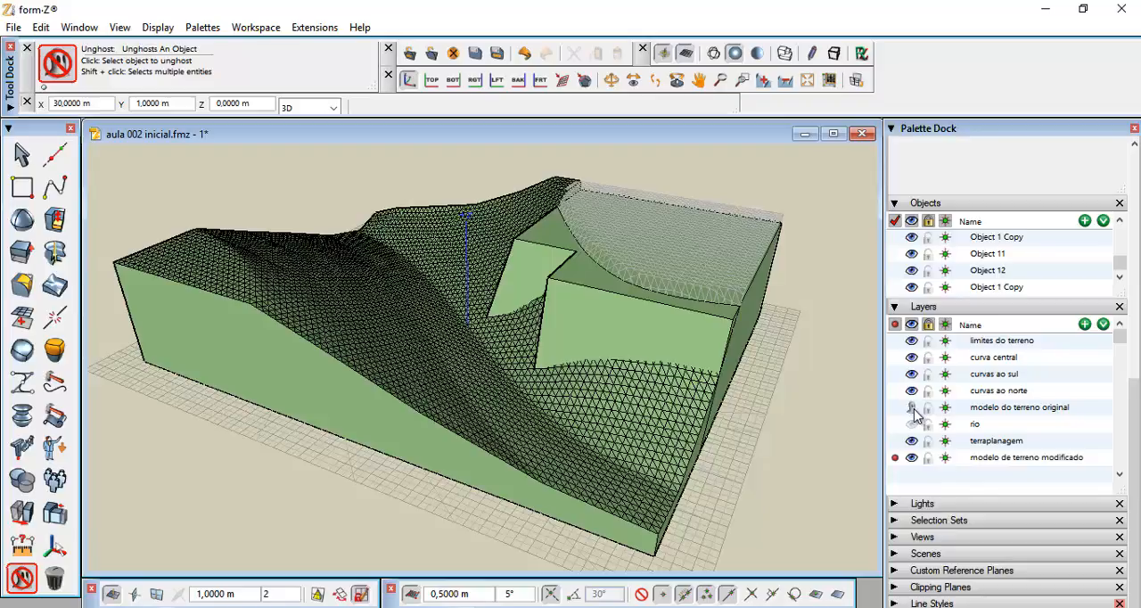
{"action": "left_click", "coordinate": [913, 410]}
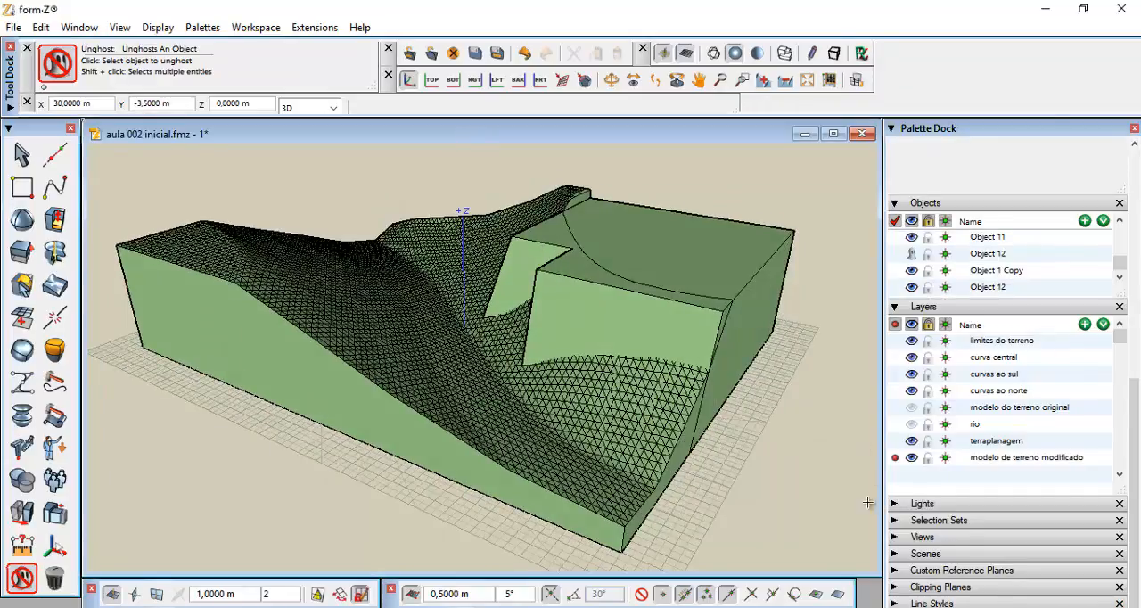
{"action": "left_click", "coordinate": [911, 424]}
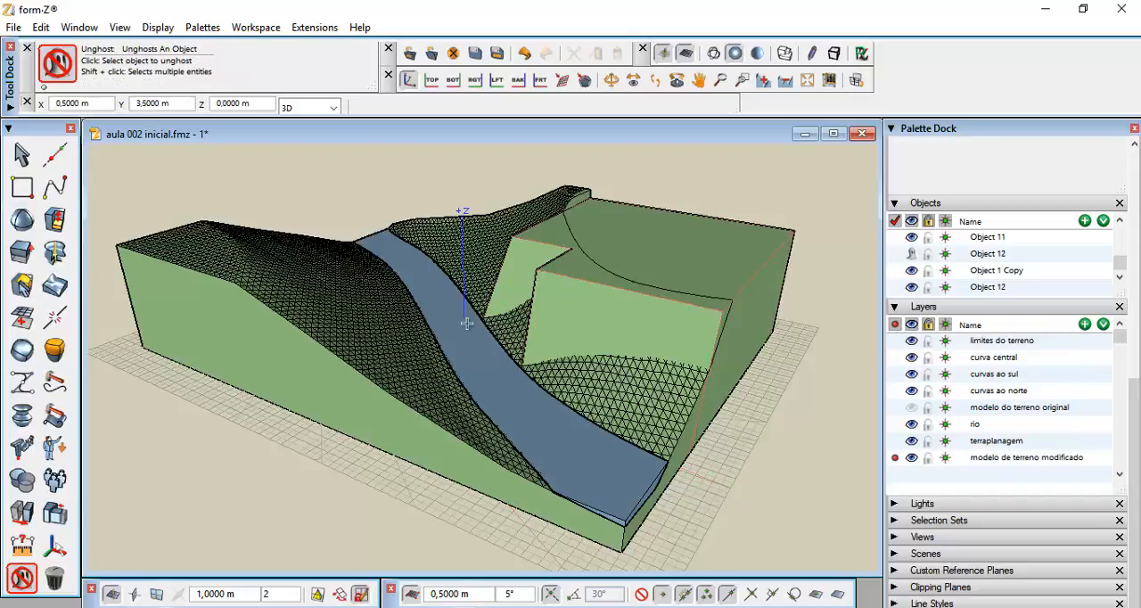
Round three vertical edges of the cut terrain's earthwork with Controlled Rounding, circular cross section, 1.5 m start and end radius
{"action": "middle_click_drag", "start_coordinate": [459, 328], "coordinate": [744, 355]}
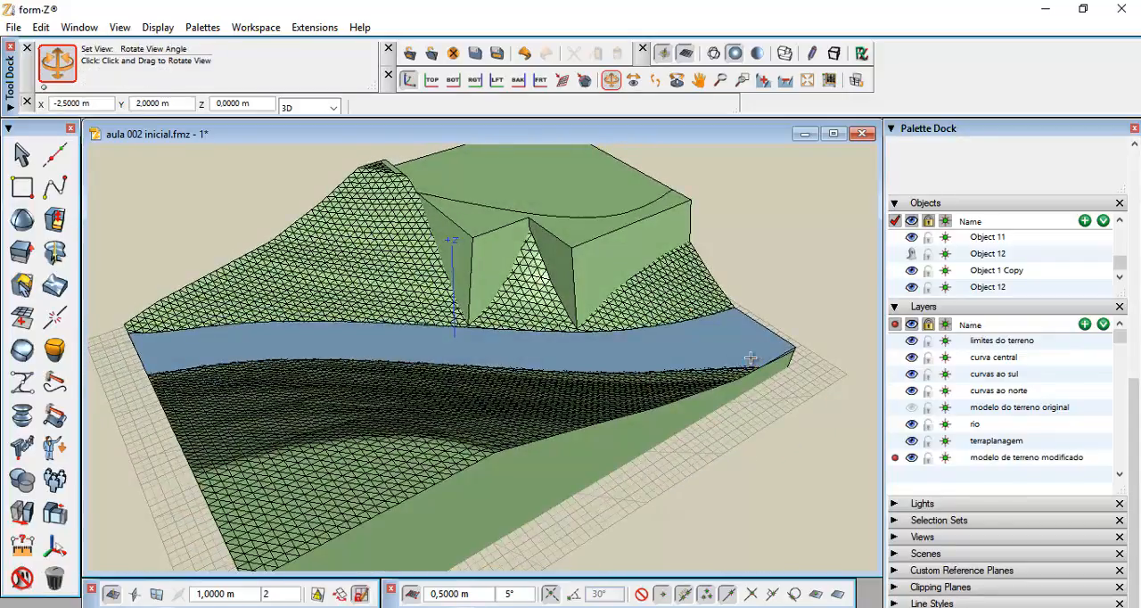
{"action": "middle_click_drag", "start_coordinate": [564, 205], "coordinate": [564, 268]}
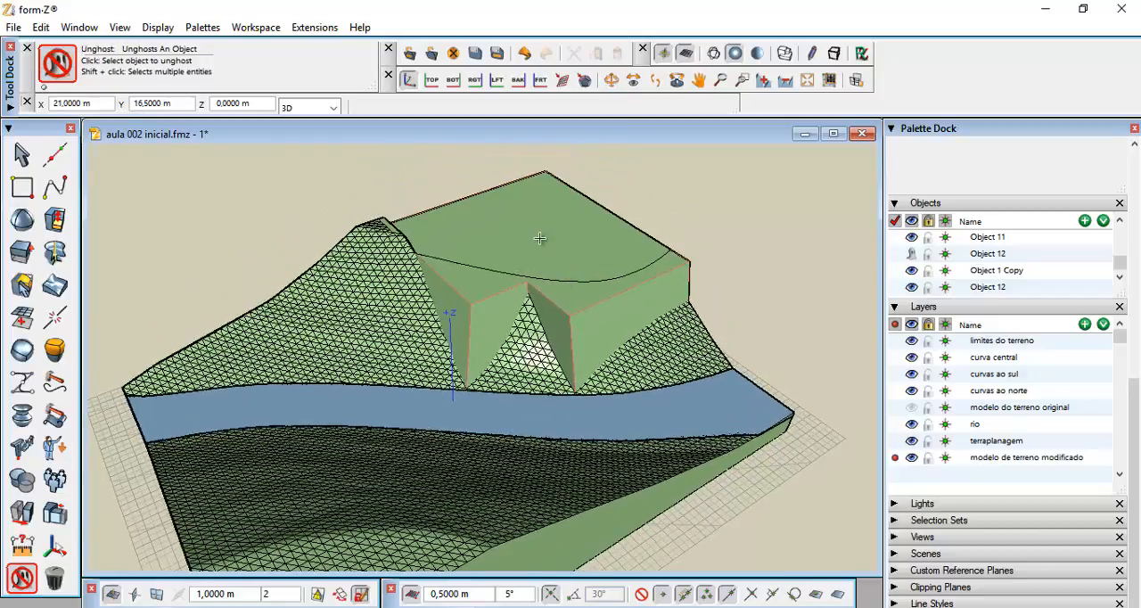
{"action": "scroll", "coordinate": [542, 239], "scroll_direction": "up", "scroll_amount": 3}
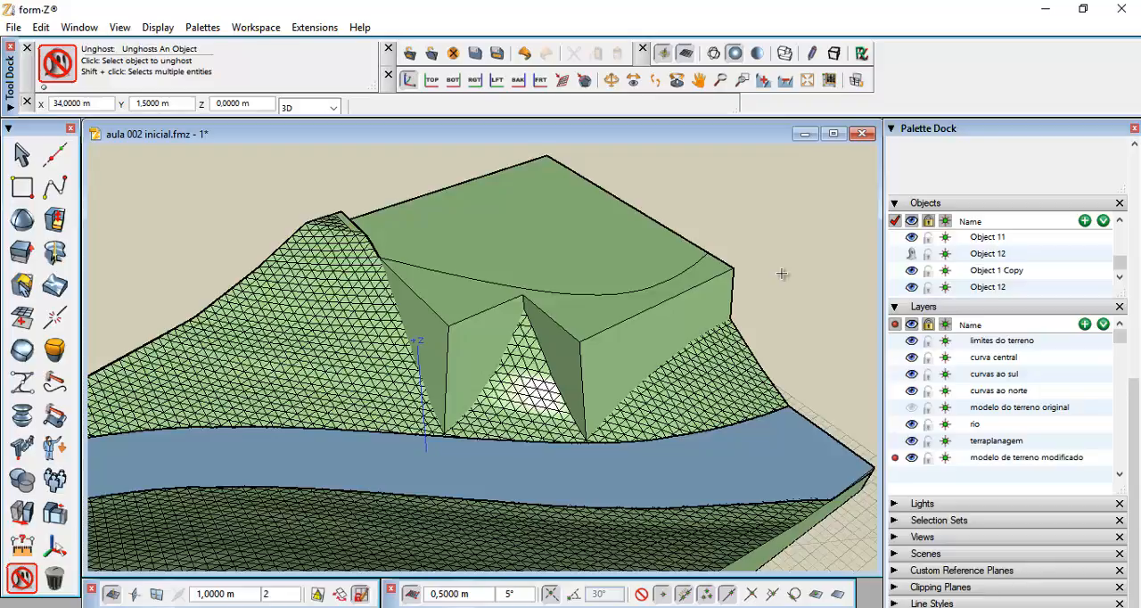
{"action": "left_click", "coordinate": [22, 283]}
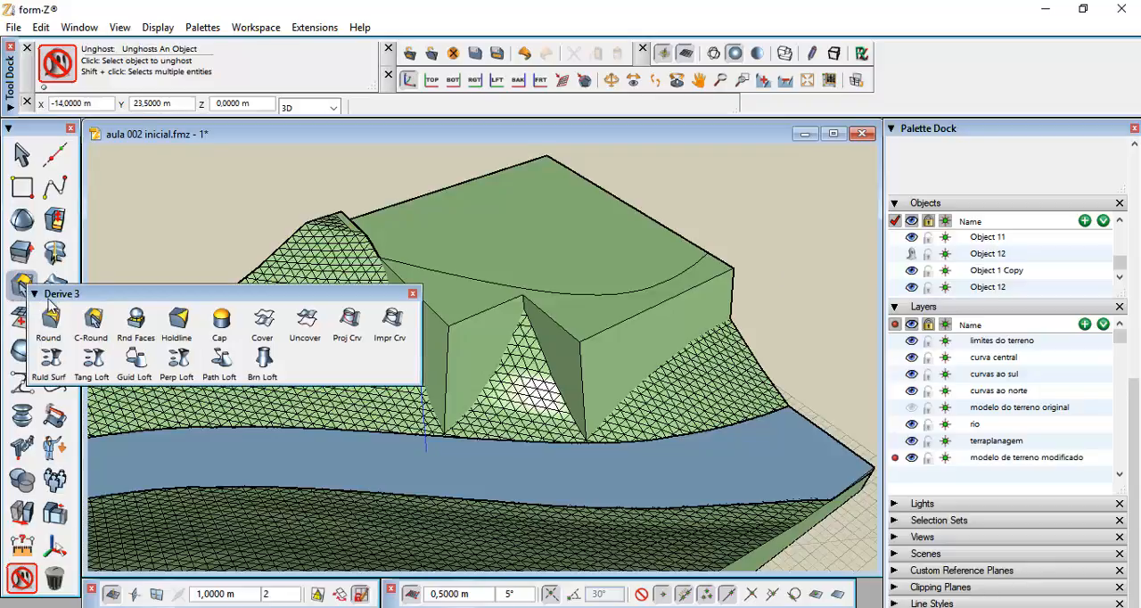
{"action": "left_click", "coordinate": [51, 317]}
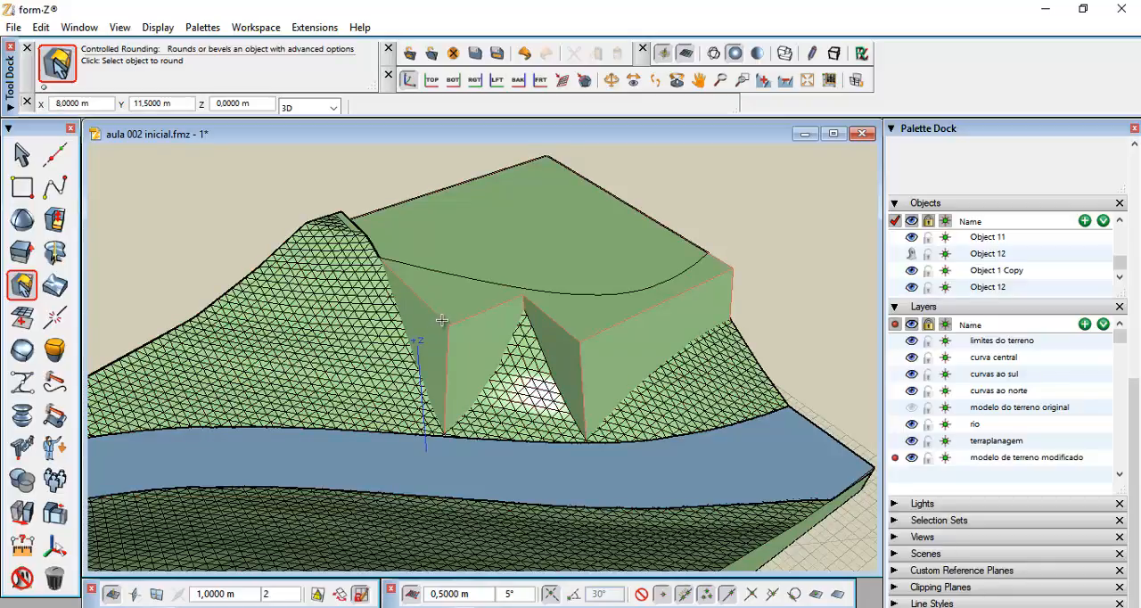
{"action": "left_click", "coordinate": [441, 319]}
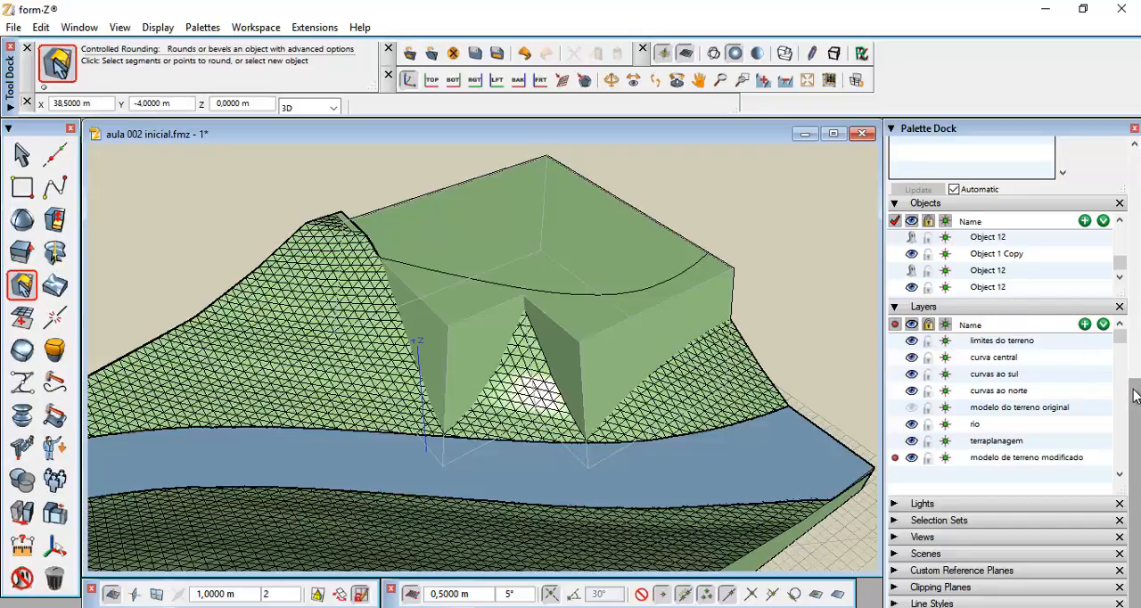
{"action": "scroll", "coordinate": [1136, 357], "scroll_direction": "up", "scroll_amount": 2}
{"action": "scroll", "coordinate": [1136, 357], "scroll_direction": "up", "scroll_amount": 10}
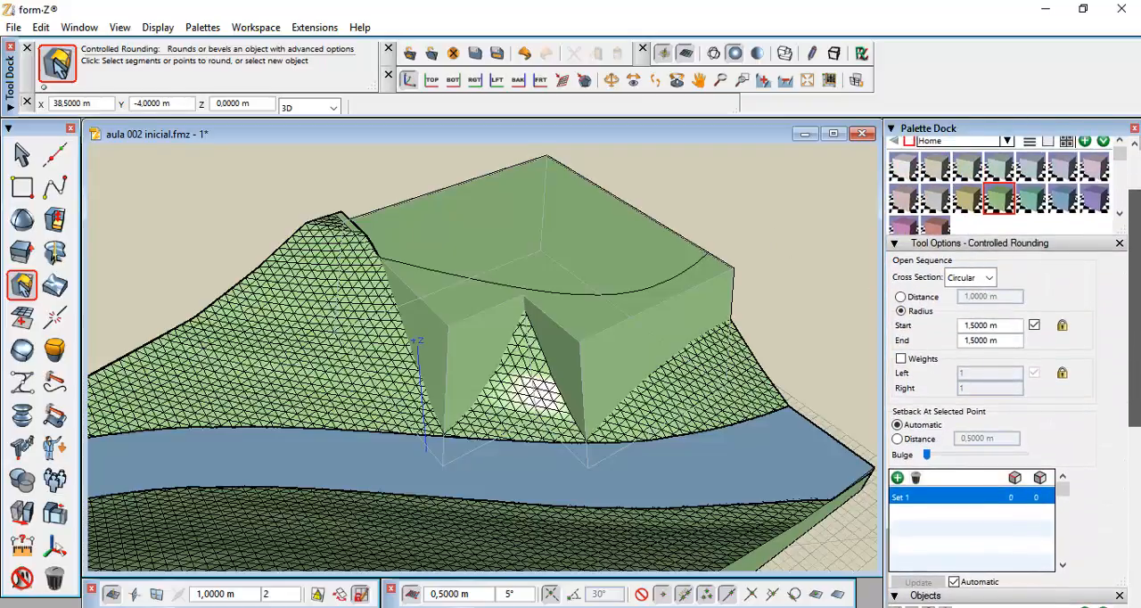
{"action": "scroll", "coordinate": [1135, 356], "scroll_direction": "down", "scroll_amount": 1}
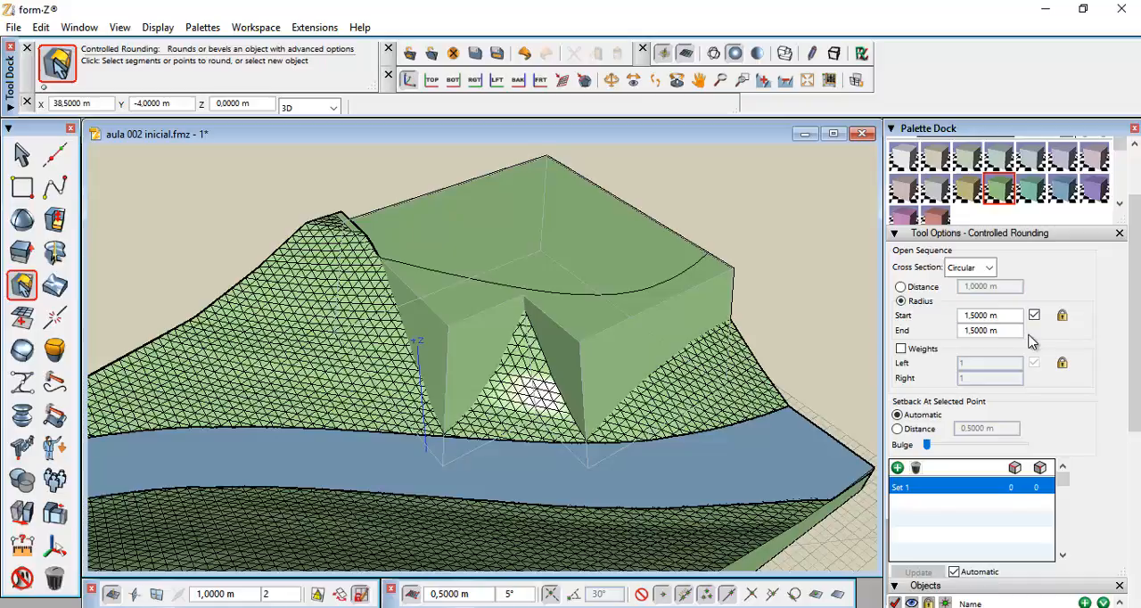
{"action": "left_click", "coordinate": [1000, 314]}
{"action": "left_click", "coordinate": [1003, 330]}
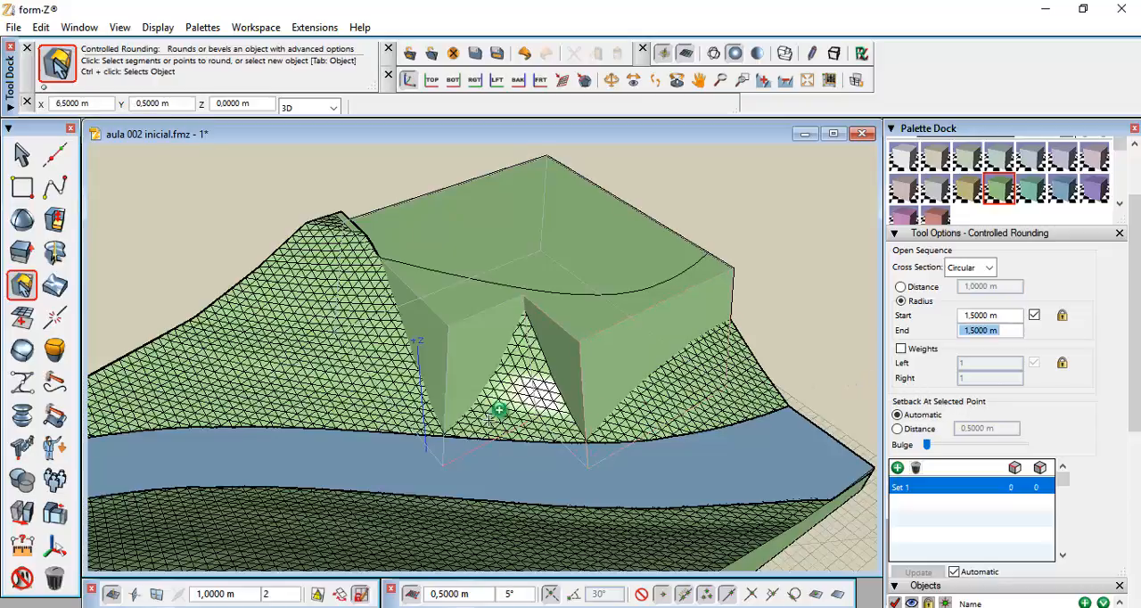
{"action": "left_click", "coordinate": [451, 367]}
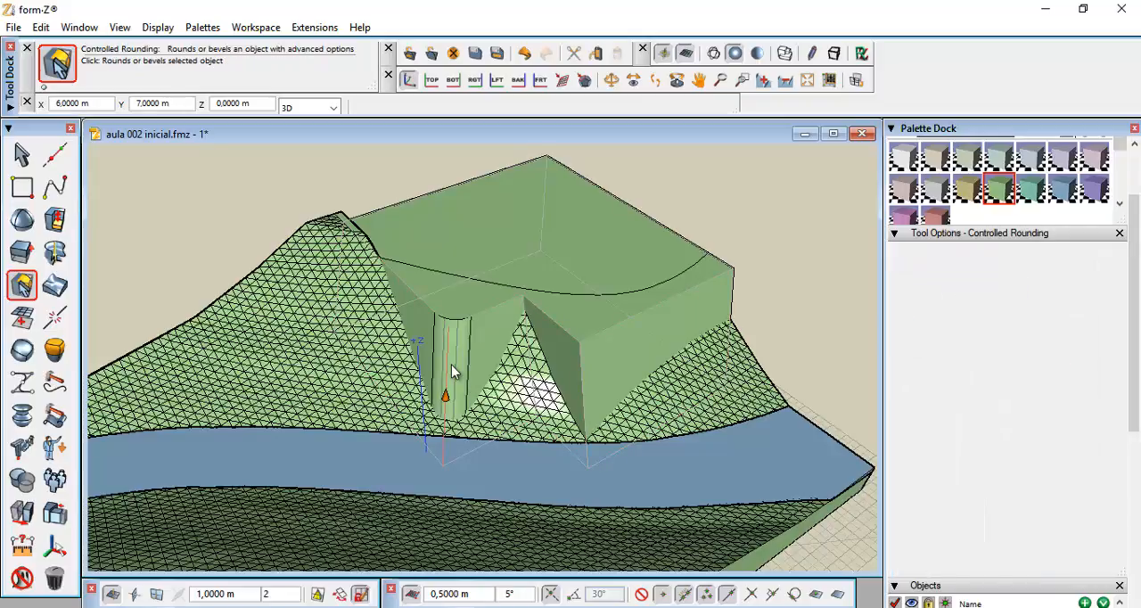
{"action": "left_click", "coordinate": [582, 385]}
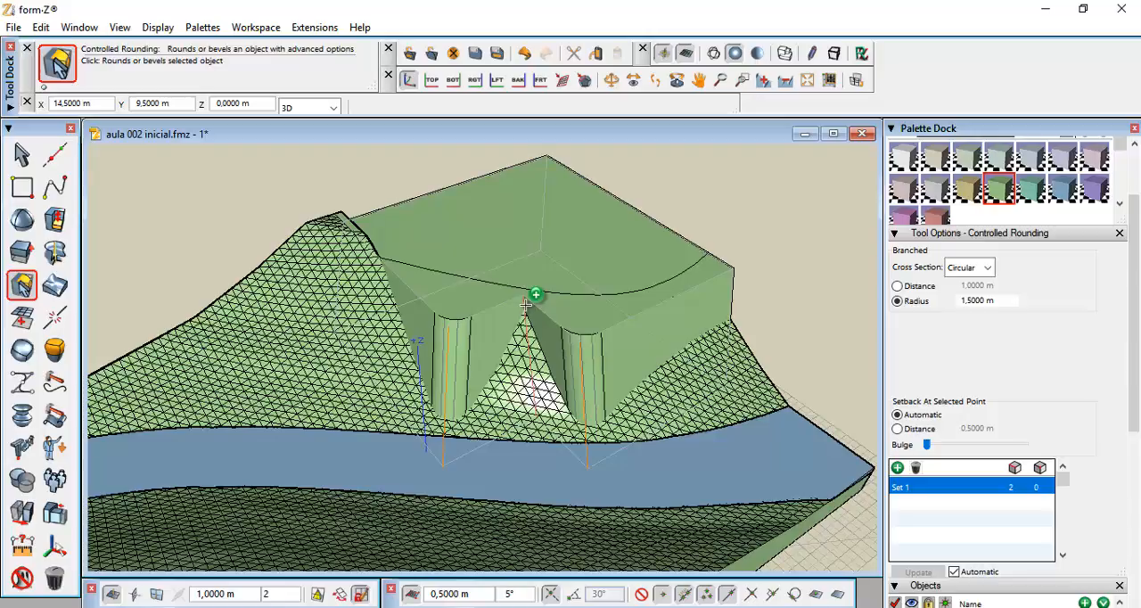
{"action": "left_click", "coordinate": [525, 312]}
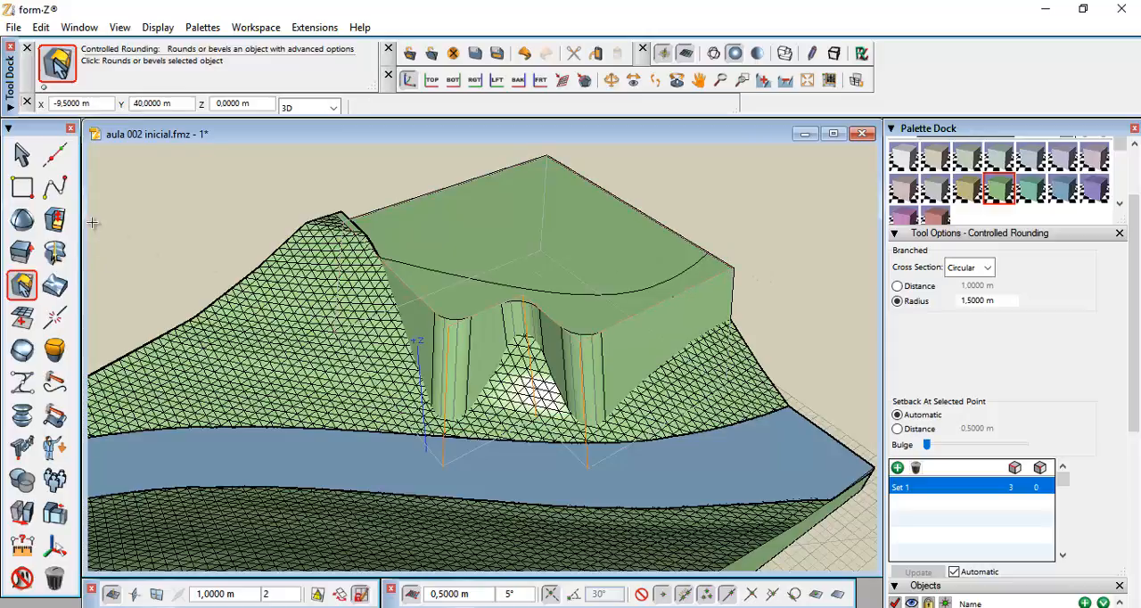
{"action": "left_click", "coordinate": [22, 155]}
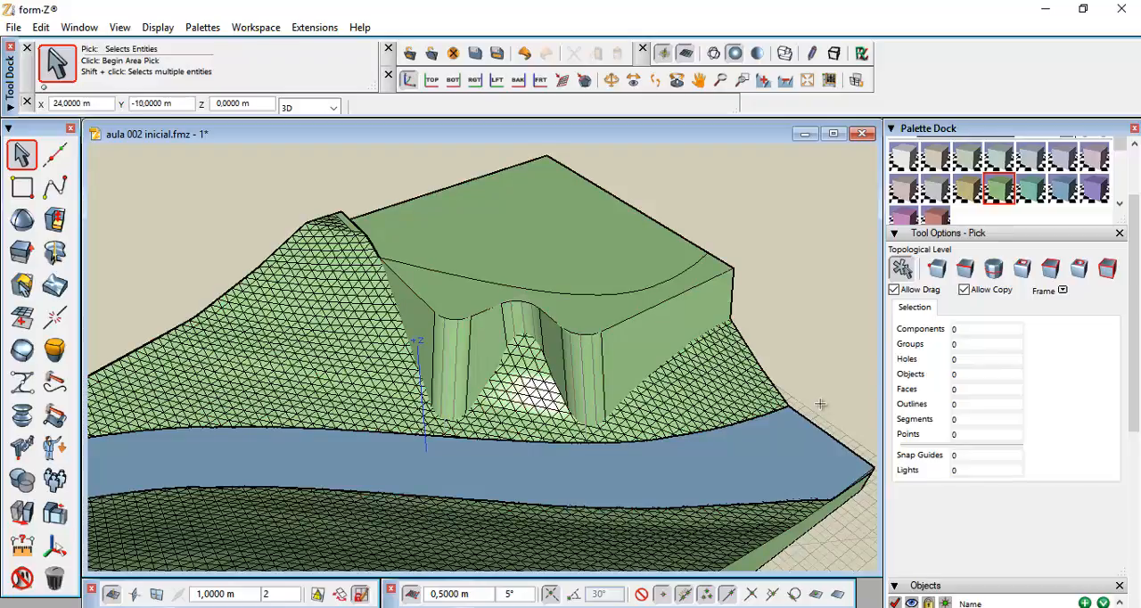
Create a layer named 'terraplanagem arredondada' and move the rounded terrain onto it
{"action": "scroll", "coordinate": [1138, 367], "scroll_direction": "down", "scroll_amount": 5}
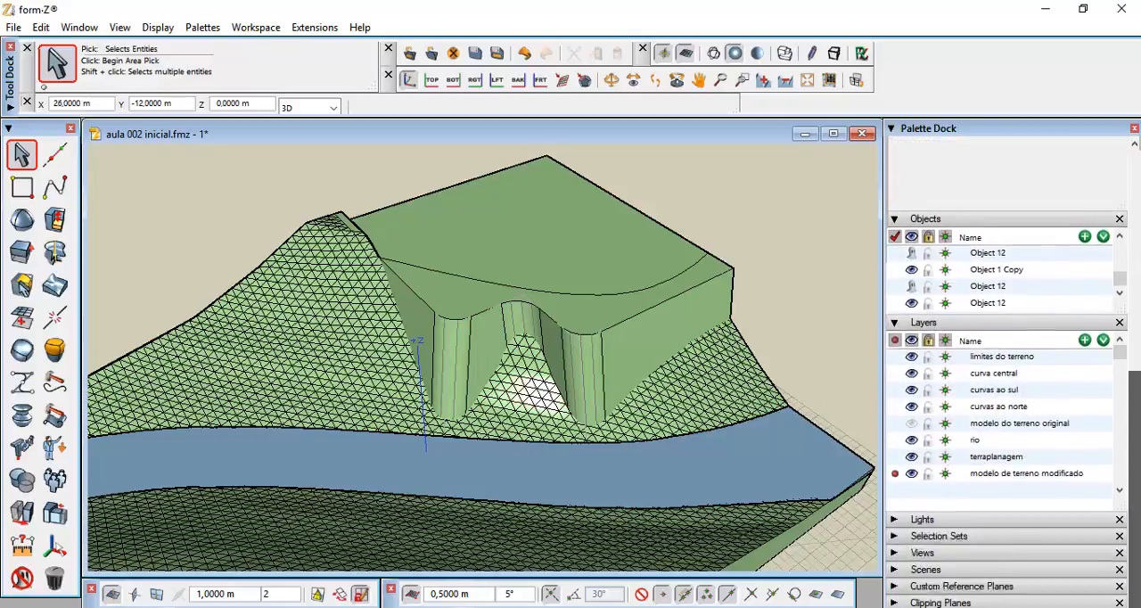
{"action": "left_click_drag", "start_coordinate": [1122, 490], "coordinate": [1122, 505]}
{"action": "left_click", "coordinate": [1085, 325]}
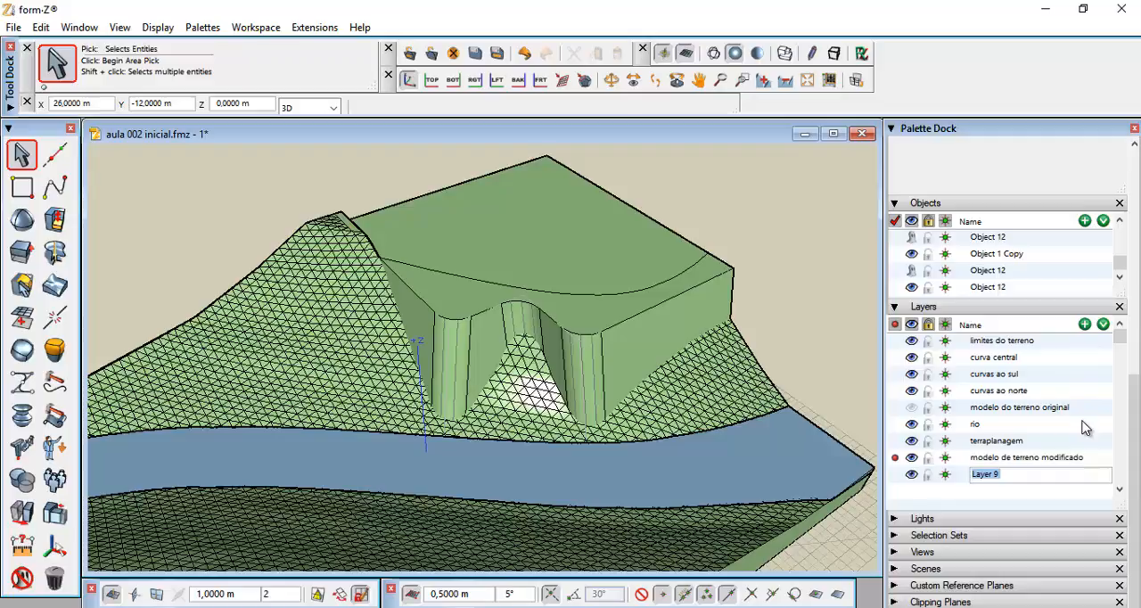
{"action": "type", "text": "terraplanagem arredondada"}
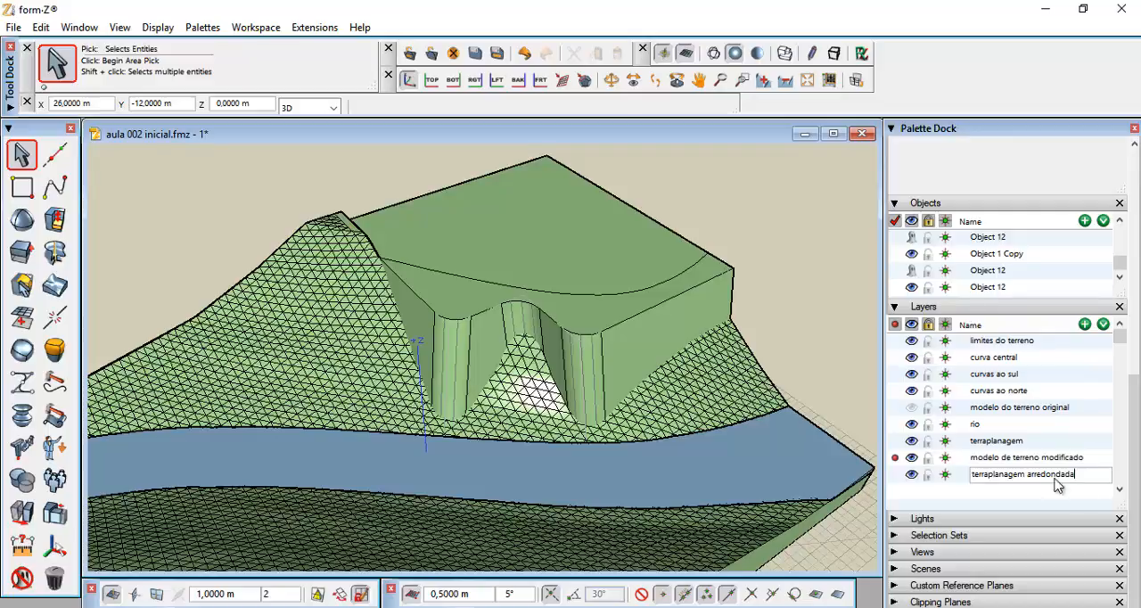
{"action": "left_click", "coordinate": [1024, 496]}
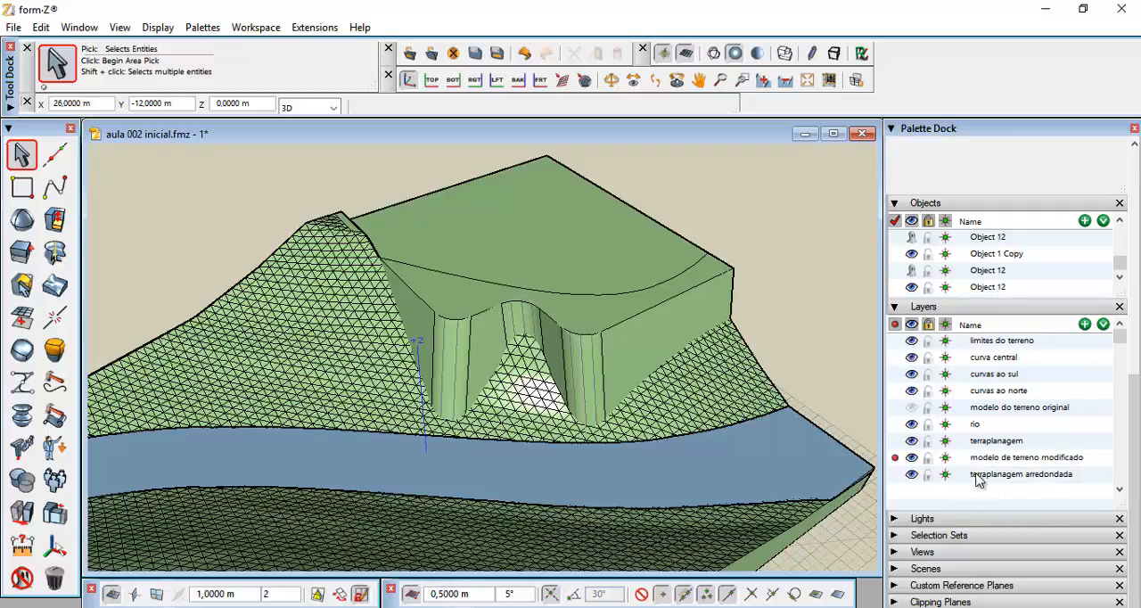
{"action": "left_click_drag", "start_coordinate": [990, 475], "coordinate": [567, 337]}
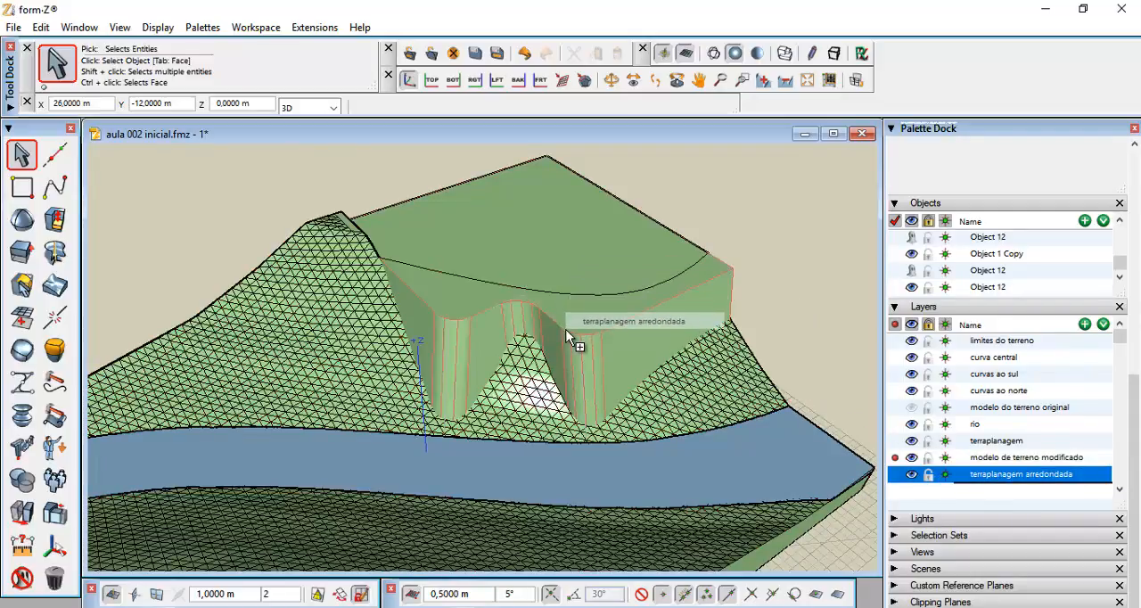
{"action": "left_click_drag", "start_coordinate": [567, 336], "coordinate": [571, 341]}
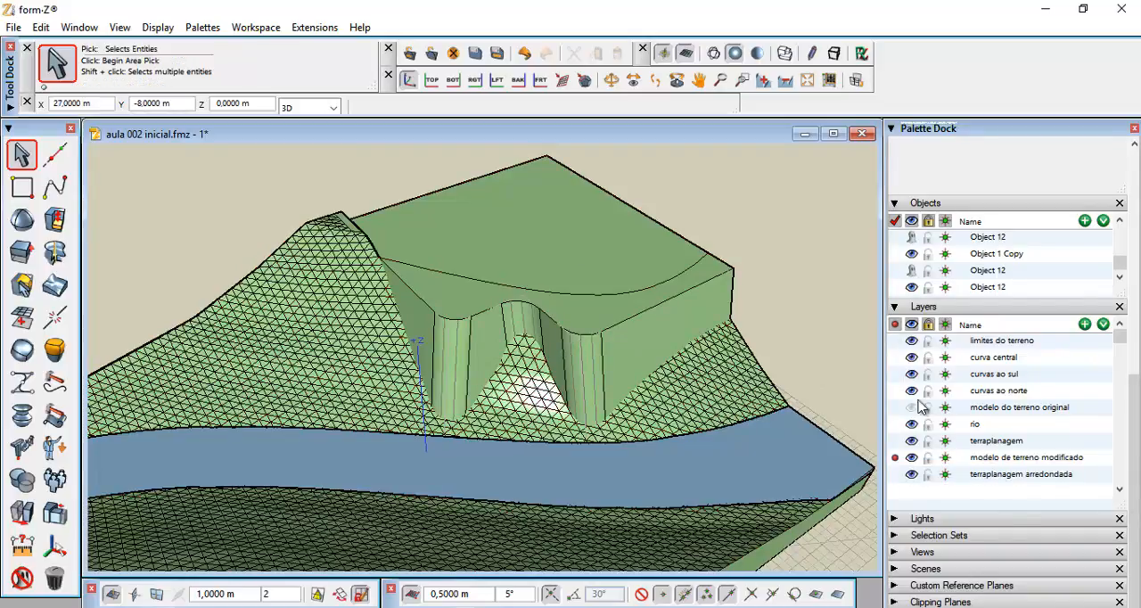
Hide the 'terraplanagem arredondada' layer and unghost the original sharp-edged cut terrain
{"action": "left_click", "coordinate": [911, 474]}
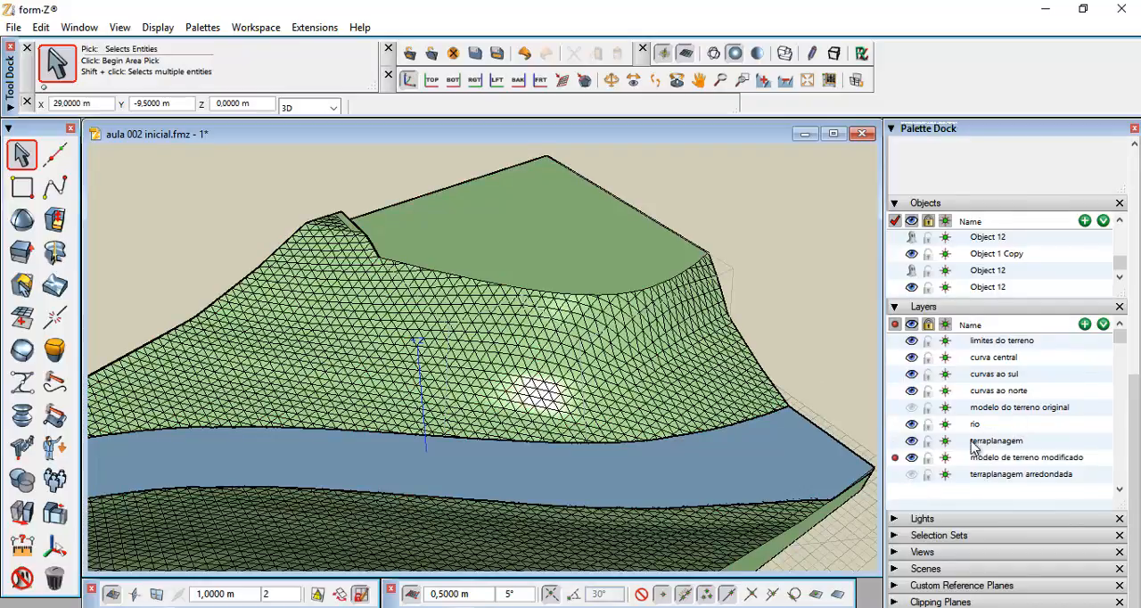
{"action": "left_click", "coordinate": [21, 580]}
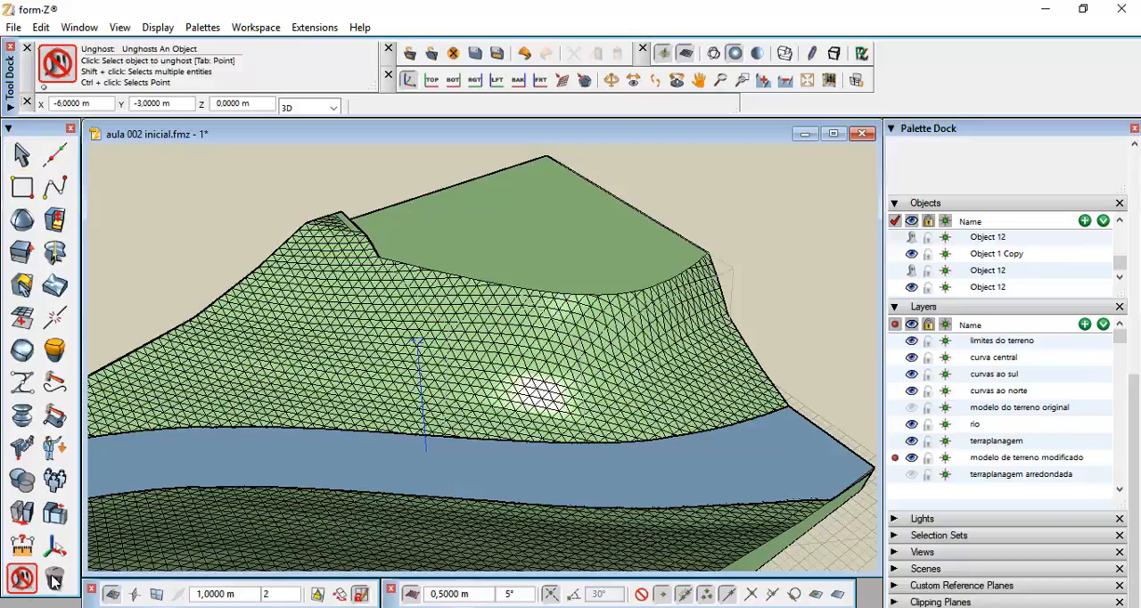
{"action": "left_click", "coordinate": [729, 267]}
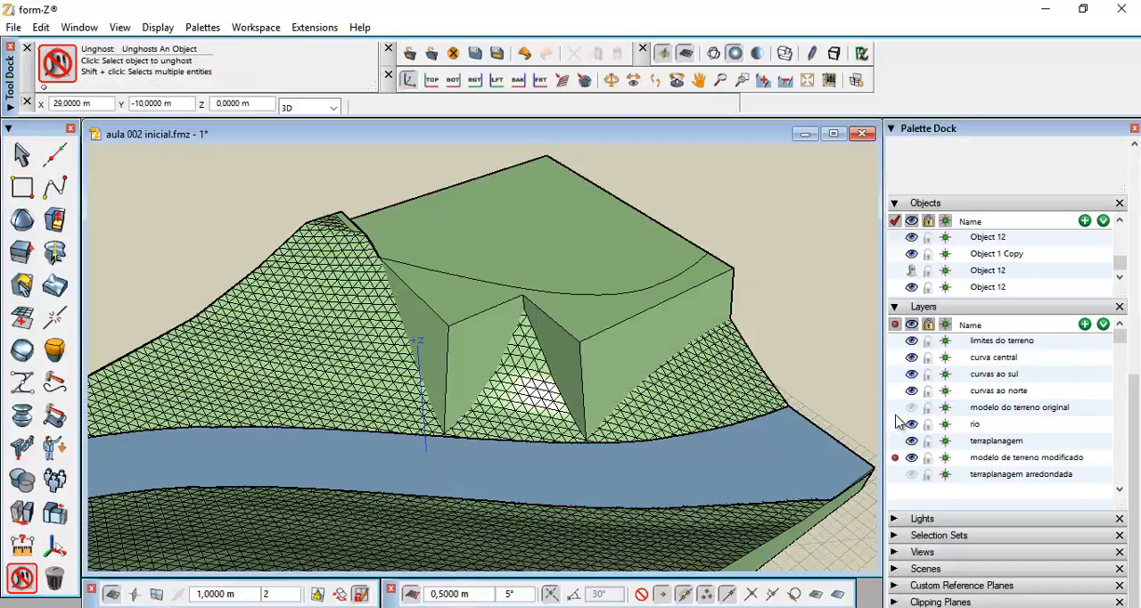
Hide the 'terraplanagem' layer and show the 'terraplanagem arredondada' layer
{"action": "left_click", "coordinate": [911, 441]}
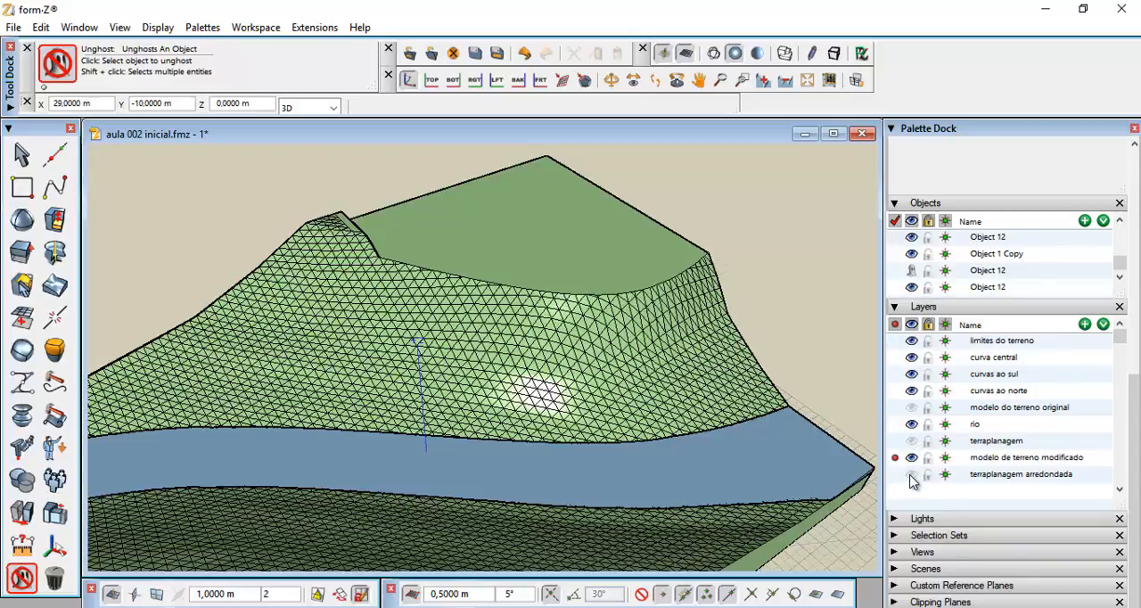
{"action": "left_click", "coordinate": [911, 475]}
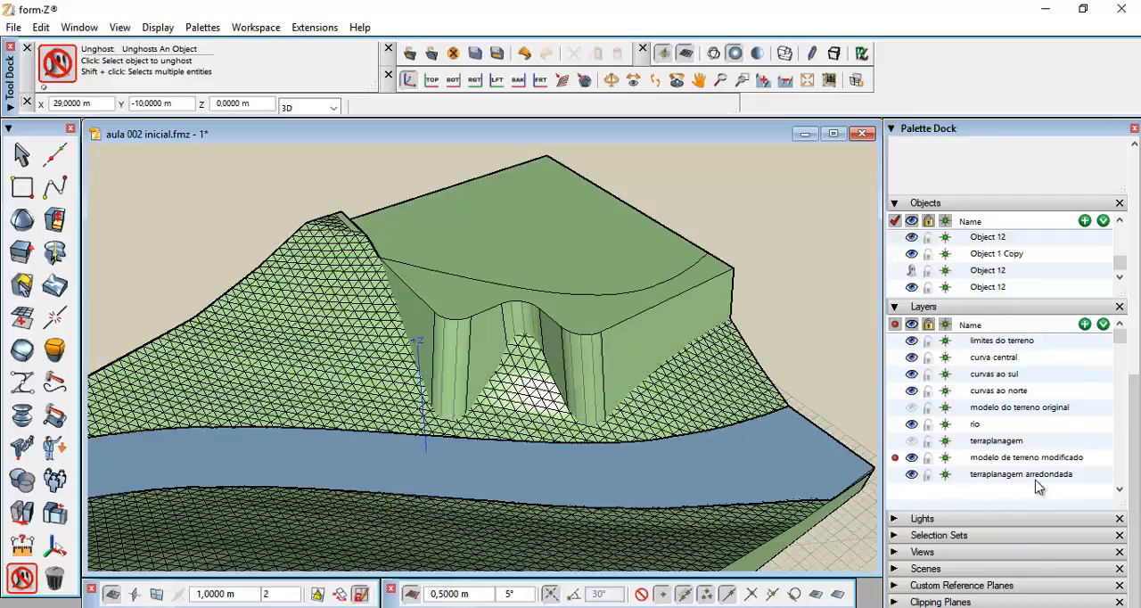
Switch the view to shaded full display to inspect the rounded earthwork beside the river
{"action": "scroll", "coordinate": [664, 350], "scroll_direction": "down", "scroll_amount": 5}
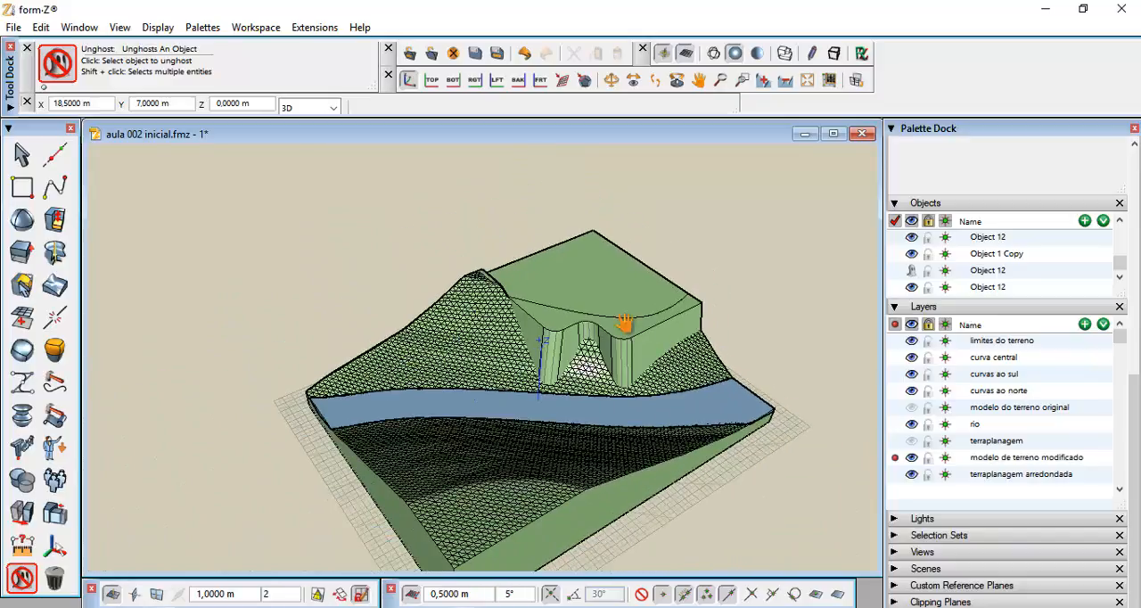
{"action": "middle_click_drag", "start_coordinate": [664, 350], "coordinate": [571, 292]}
{"action": "scroll", "coordinate": [584, 312], "scroll_direction": "up", "scroll_amount": 1}
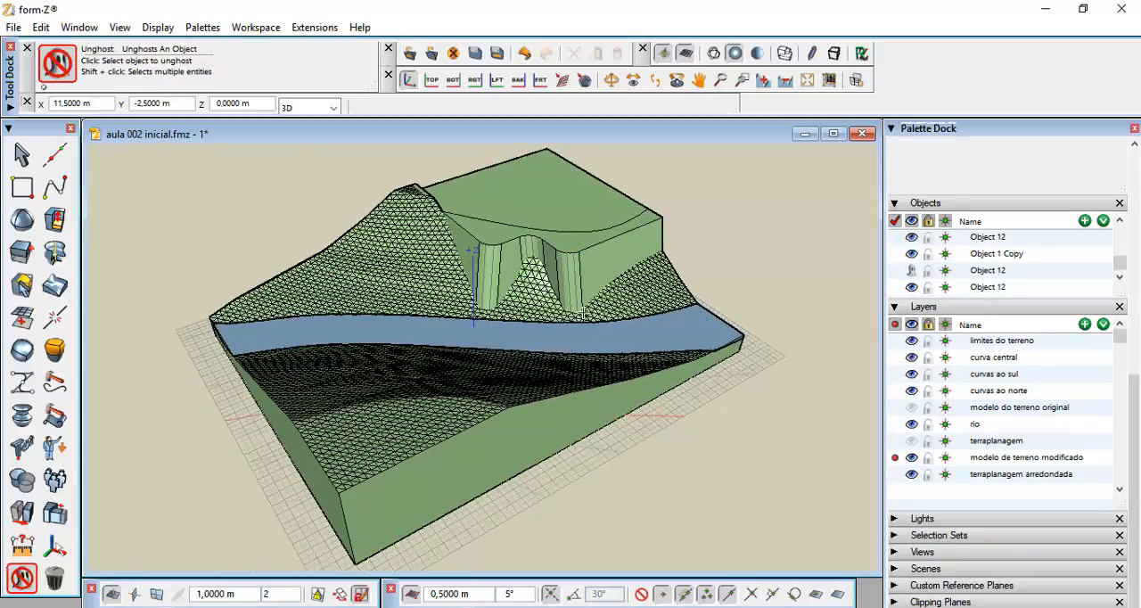
{"action": "middle_click_drag", "start_coordinate": [615, 345], "coordinate": [319, 306], "text": "shift"}
{"action": "scroll", "coordinate": [613, 352], "scroll_direction": "up", "scroll_amount": 2}
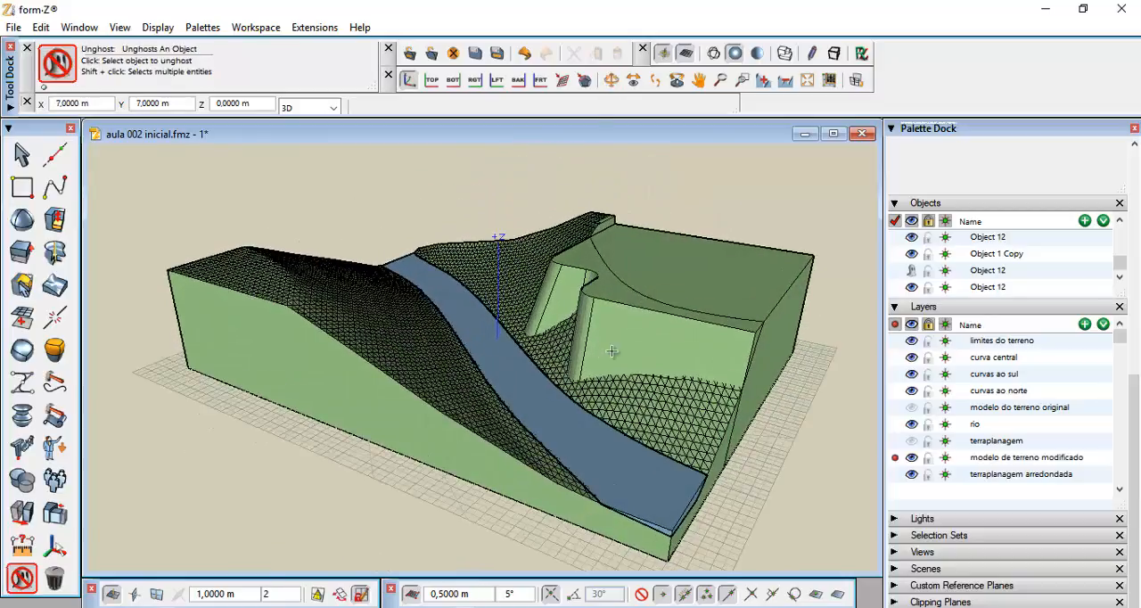
{"action": "middle_click_drag", "start_coordinate": [613, 353], "coordinate": [631, 326]}
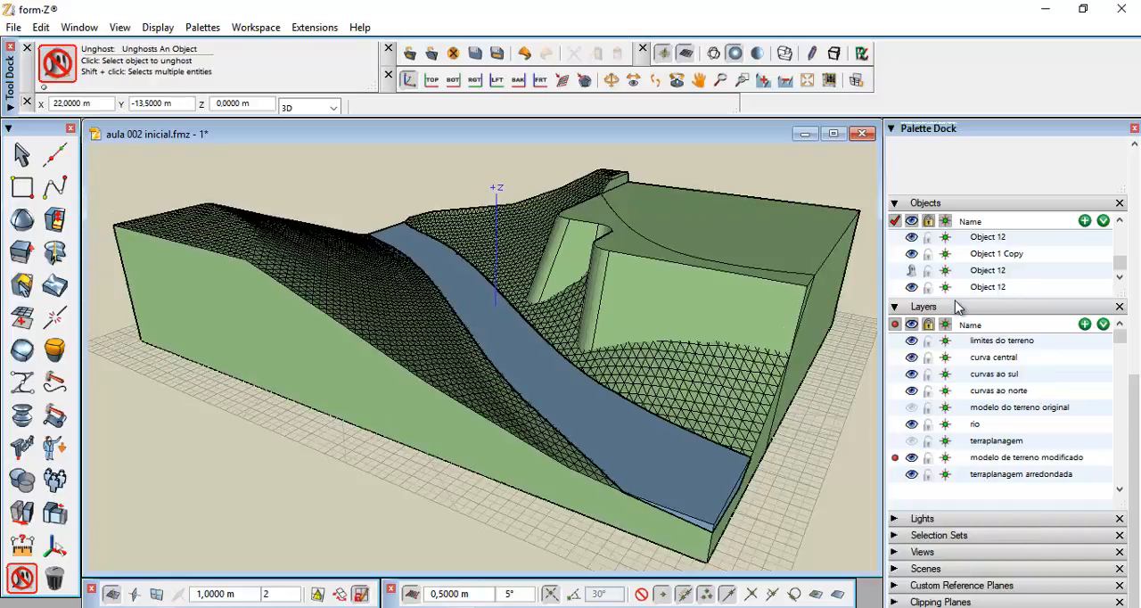
{"action": "left_click", "coordinate": [757, 54]}
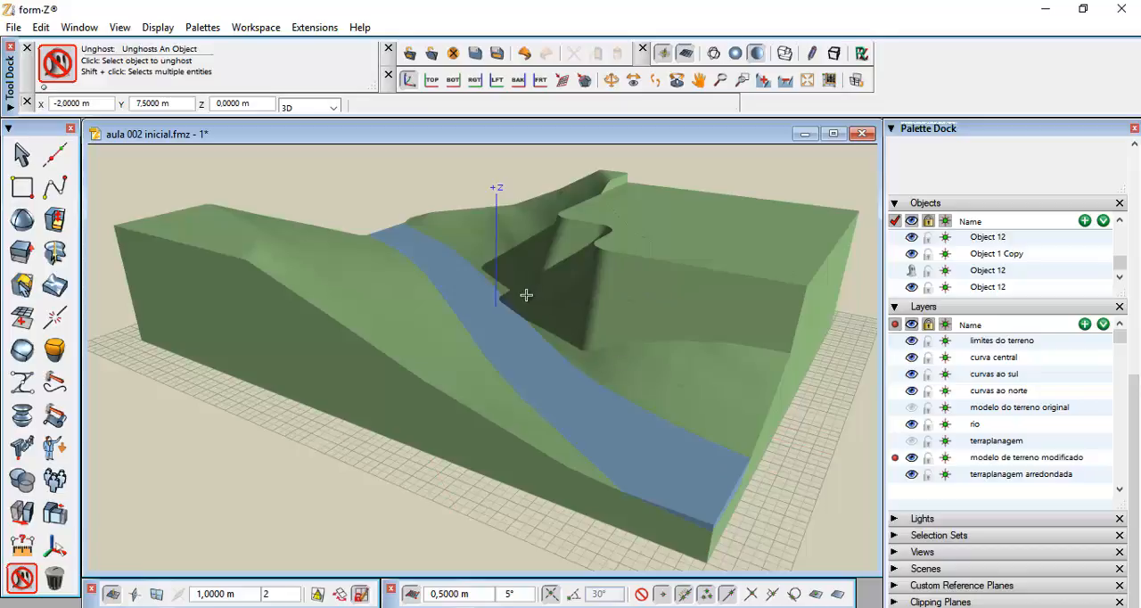
{"action": "middle_click_drag", "start_coordinate": [523, 298], "coordinate": [635, 335]}
{"action": "left_click_drag", "start_coordinate": [636, 335], "coordinate": [532, 296]}
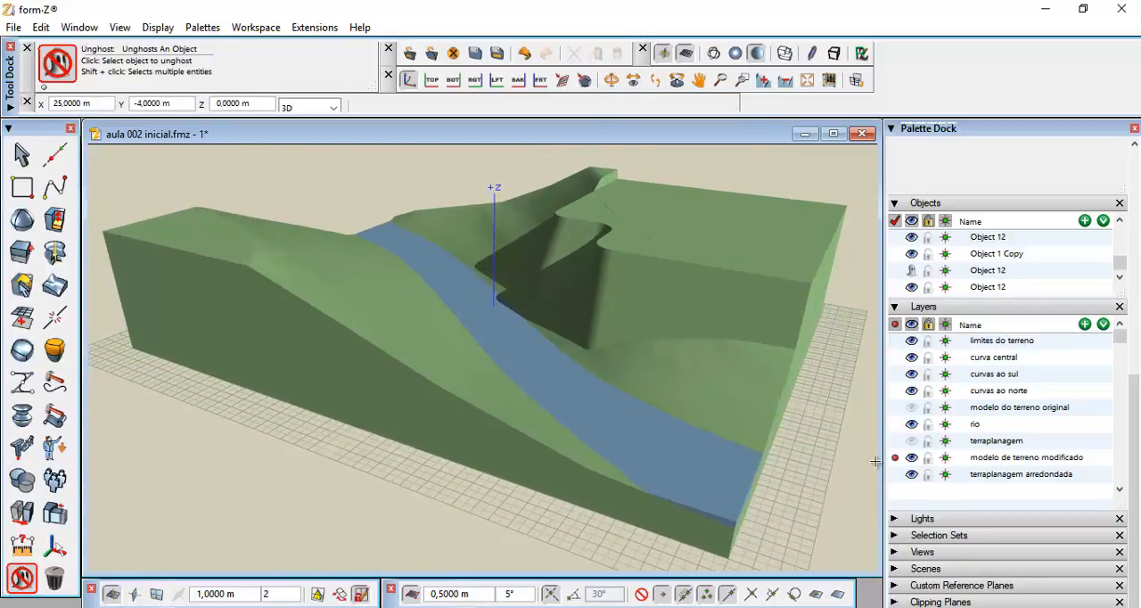